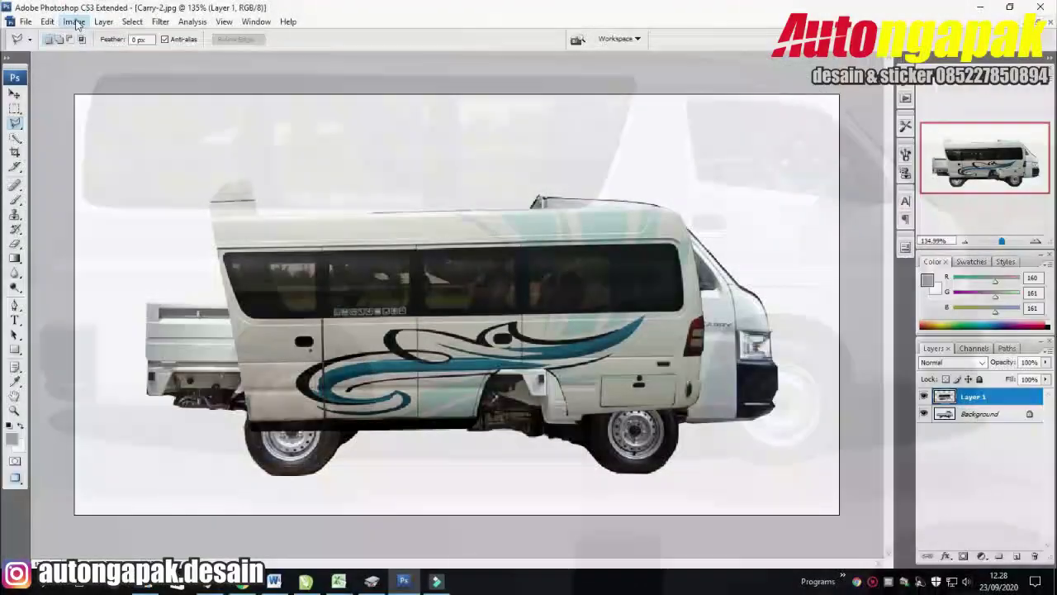
Flip the pasted van horizontally and shift its Hue about +63 so the teal stripes turn purple
{"action": "left_click", "coordinate": [75, 25]}
{"action": "mouse_move", "coordinate": [67, 254]}
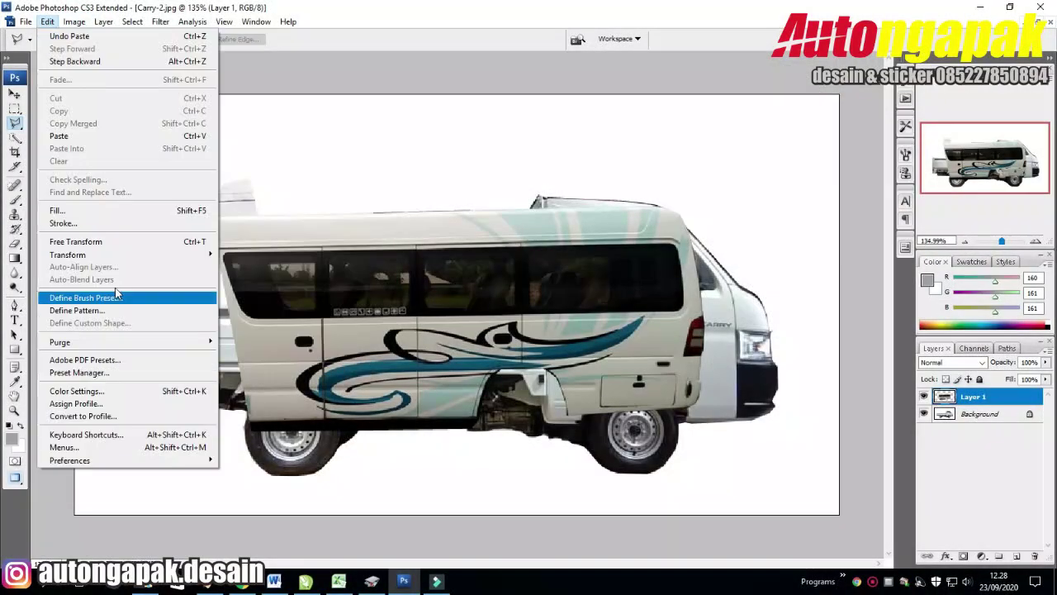
{"action": "left_click", "coordinate": [253, 397]}
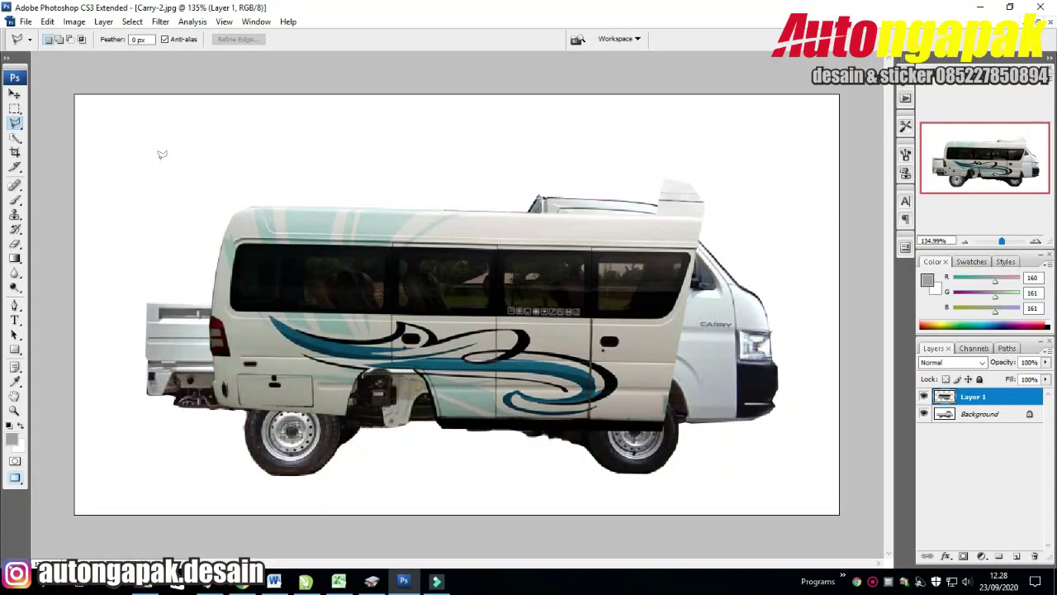
{"action": "left_click", "coordinate": [75, 21]}
{"action": "mouse_move", "coordinate": [94, 54]}
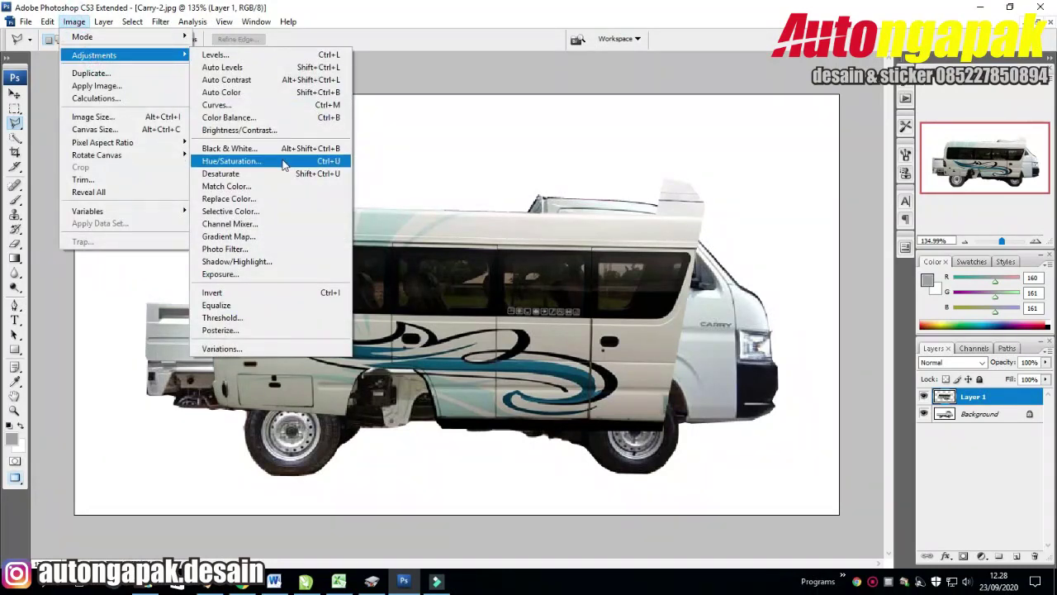
{"action": "left_click", "coordinate": [219, 158]}
{"action": "mouse_move", "coordinate": [785, 191]}
{"action": "left_mouse_down"}
{"action": "mouse_move", "coordinate": [798, 191]}
{"action": "mouse_move", "coordinate": [787, 190]}
{"action": "left_mouse_up"}
{"action": "left_click_drag", "start_coordinate": [785, 122], "coordinate": [820, 121]}
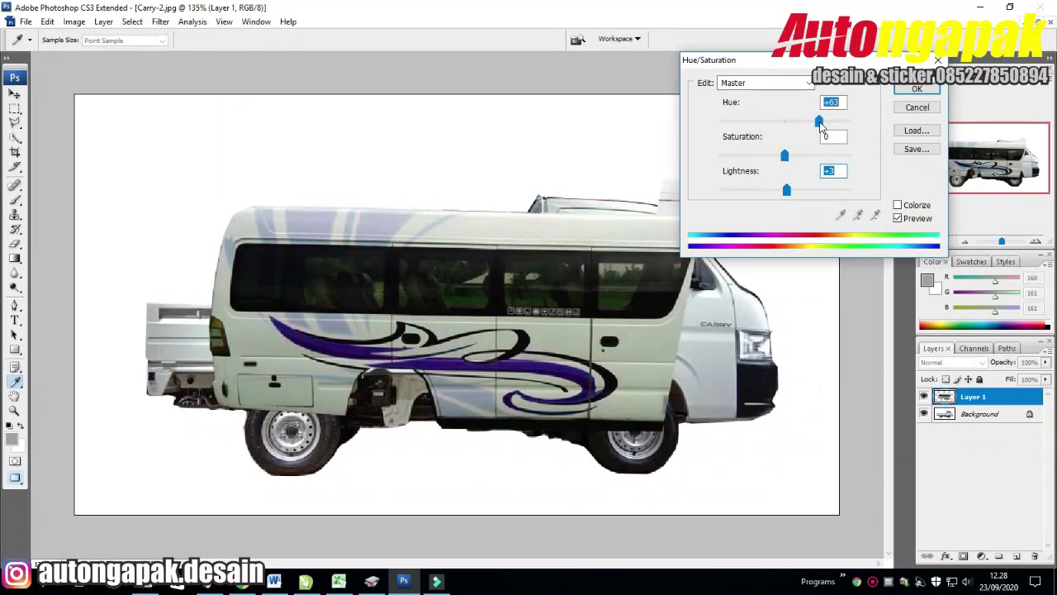
{"action": "left_click", "coordinate": [917, 88]}
{"action": "left_click", "coordinate": [75, 21]}
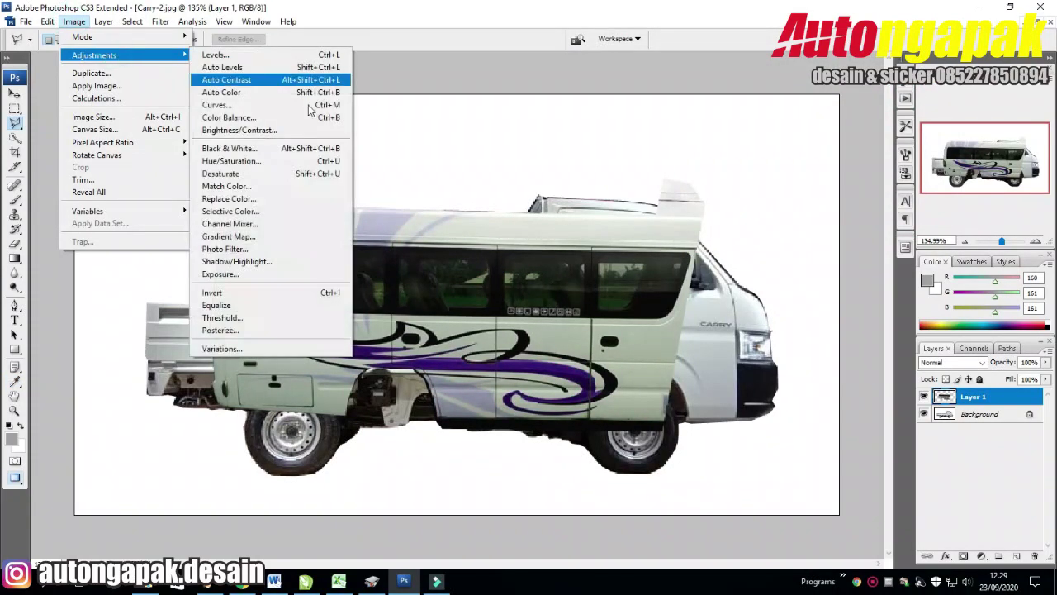
Try raising the van's brightness and maxing its contrast, then cancel Brightness/Contrast
{"action": "left_click", "coordinate": [294, 134]}
{"action": "left_click_drag", "start_coordinate": [582, 371], "coordinate": [641, 372]}
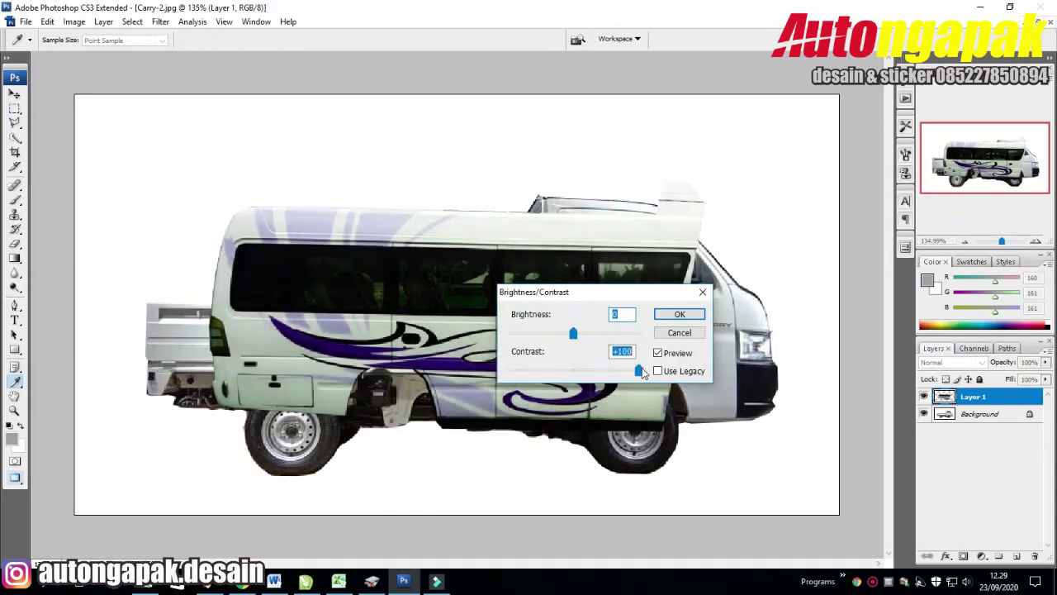
{"action": "left_click_drag", "start_coordinate": [575, 334], "coordinate": [585, 334]}
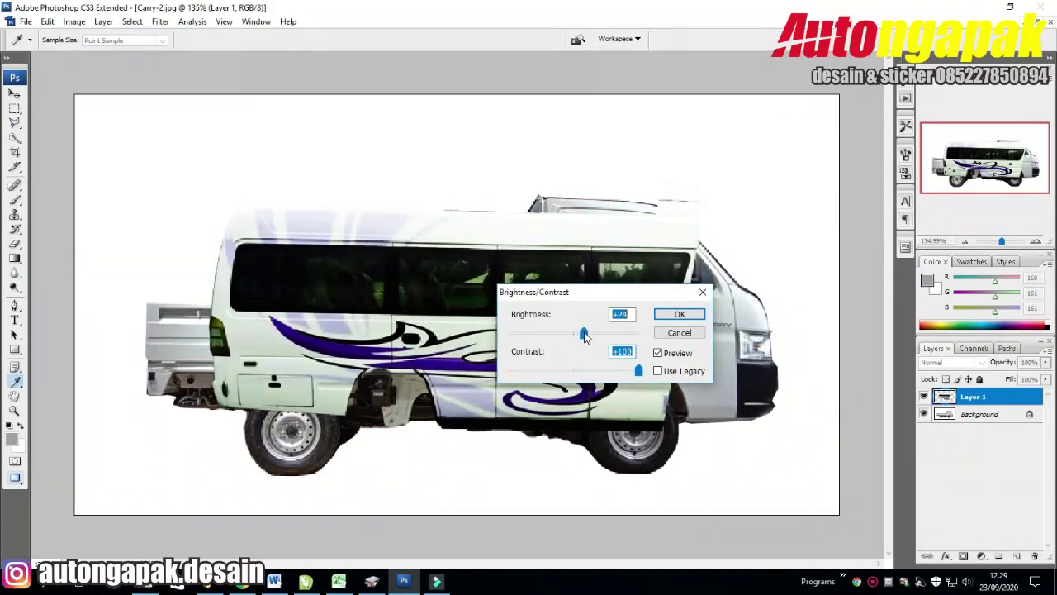
{"action": "left_click", "coordinate": [679, 332]}
Revert in History to the Paste state, then reapply the Flip Horizontal state
{"action": "left_click", "coordinate": [906, 97]}
{"action": "scroll", "coordinate": [818, 115], "scroll_direction": "down", "scroll_amount": 5}
{"action": "left_click", "coordinate": [805, 111]}
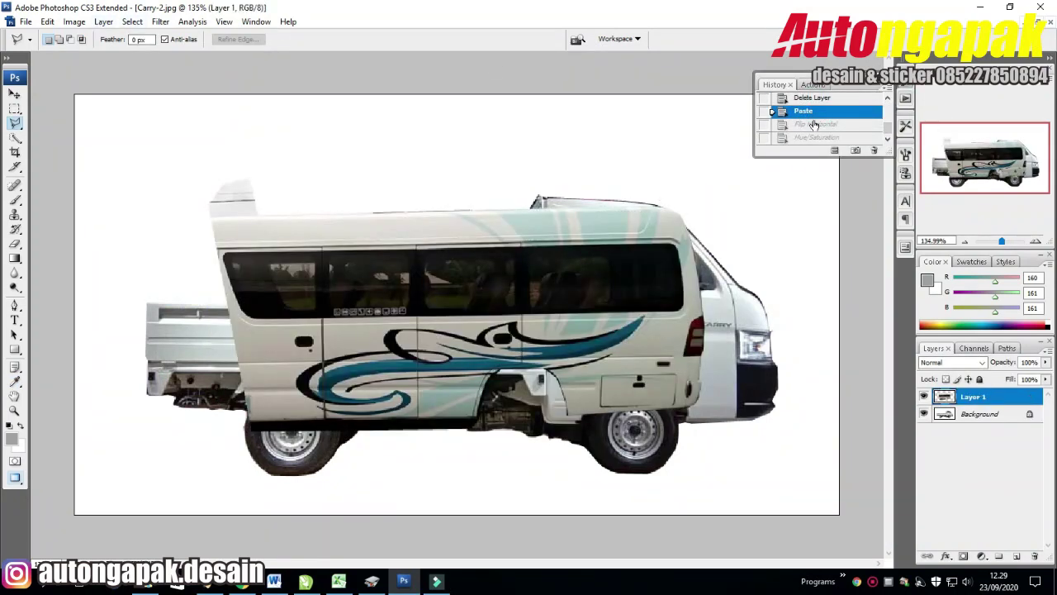
{"action": "left_click", "coordinate": [814, 124]}
{"action": "left_click", "coordinate": [15, 94]}
Slide the van body left over the pickup bed and slightly rotate and reposition it
{"action": "left_click_drag", "start_coordinate": [627, 233], "coordinate": [527, 240]}
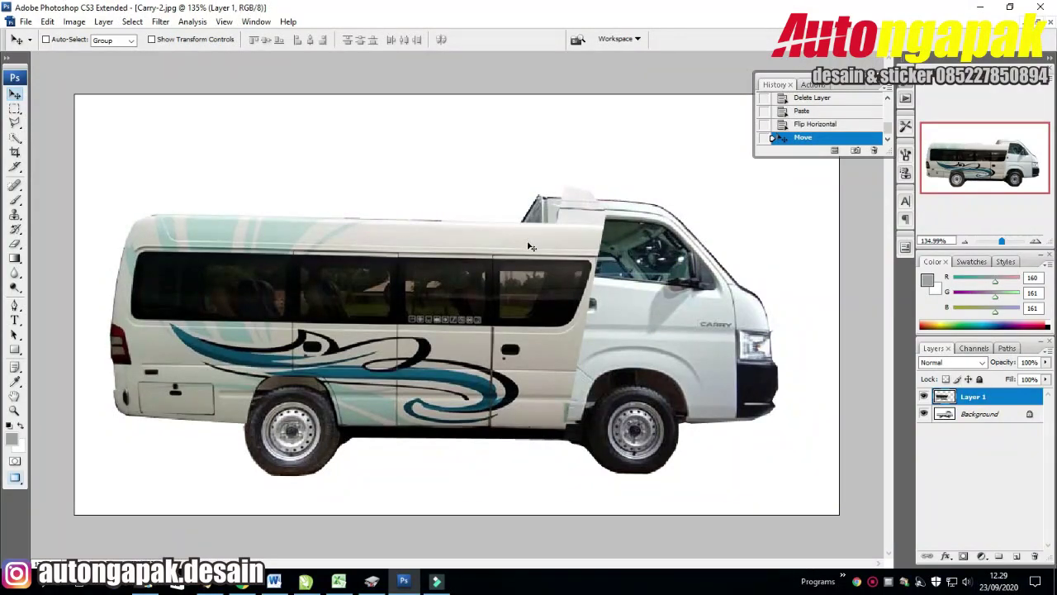
{"action": "key", "text": "ctrl+t"}
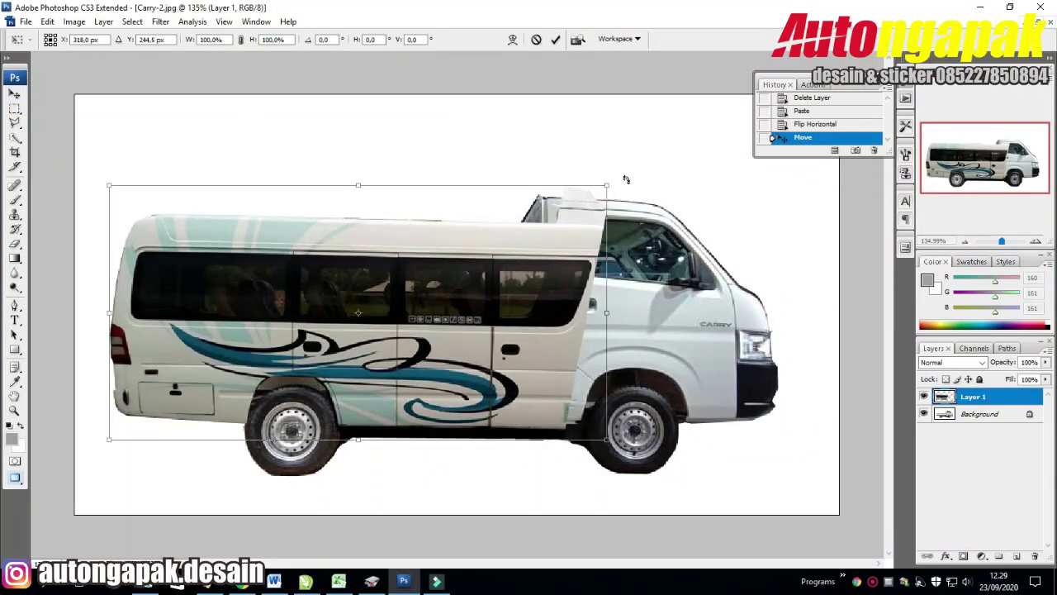
{"action": "left_click_drag", "start_coordinate": [626, 180], "coordinate": [618, 170]}
{"action": "mouse_move", "coordinate": [436, 272]}
{"action": "left_mouse_down"}
{"action": "mouse_move", "coordinate": [554, 190]}
{"action": "mouse_move", "coordinate": [744, 202]}
{"action": "left_mouse_up"}
{"action": "left_click", "coordinate": [15, 110]}
Select a trial strip across van and pickup, then deselect and move the van body left and down
{"action": "left_click", "coordinate": [479, 220]}
{"action": "left_click_drag", "start_coordinate": [362, 94], "coordinate": [601, 394]}
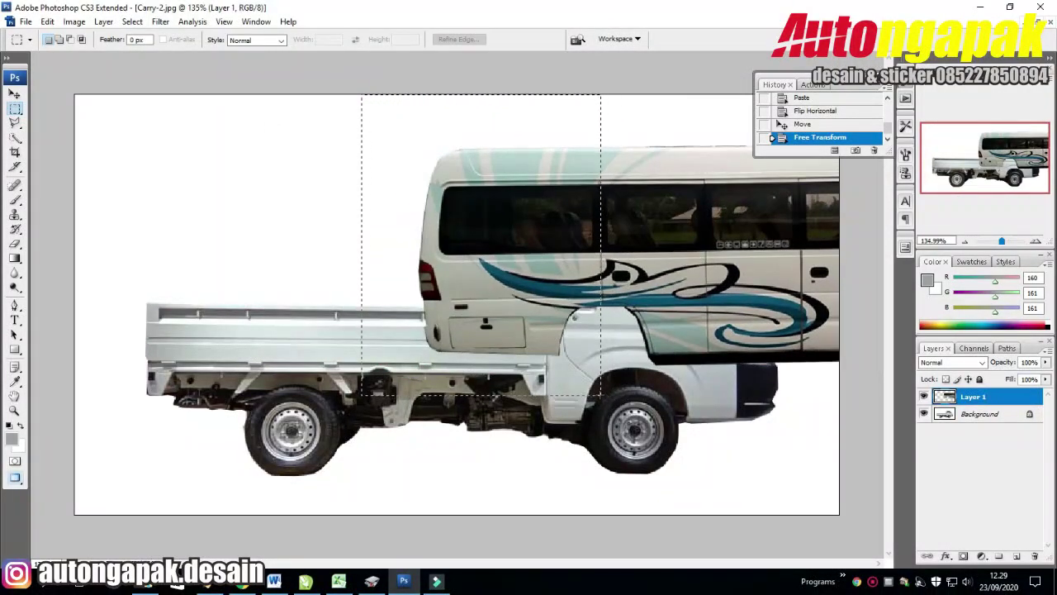
{"action": "left_click_drag", "start_coordinate": [1002, 241], "coordinate": [1001, 243]}
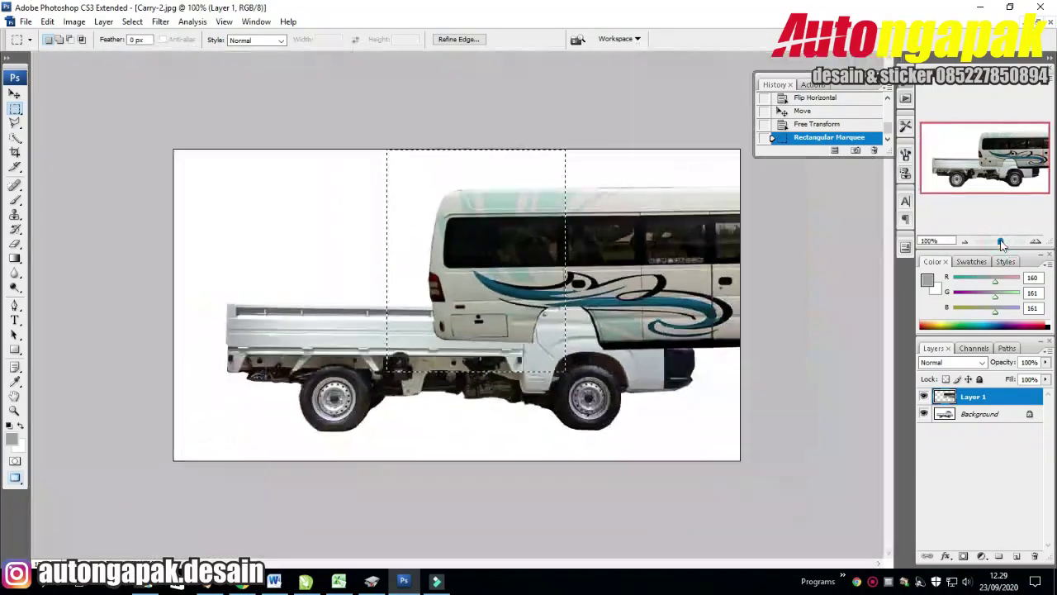
{"action": "key", "text": "ctrl+d"}
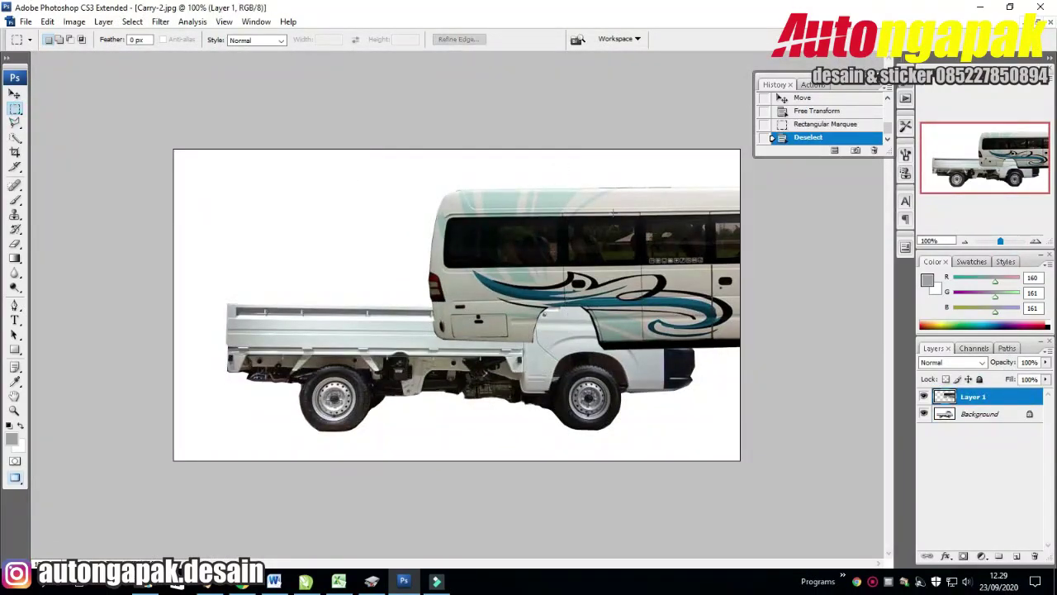
{"action": "key", "text": "v"}
{"action": "left_click_drag", "start_coordinate": [574, 249], "coordinate": [325, 298]}
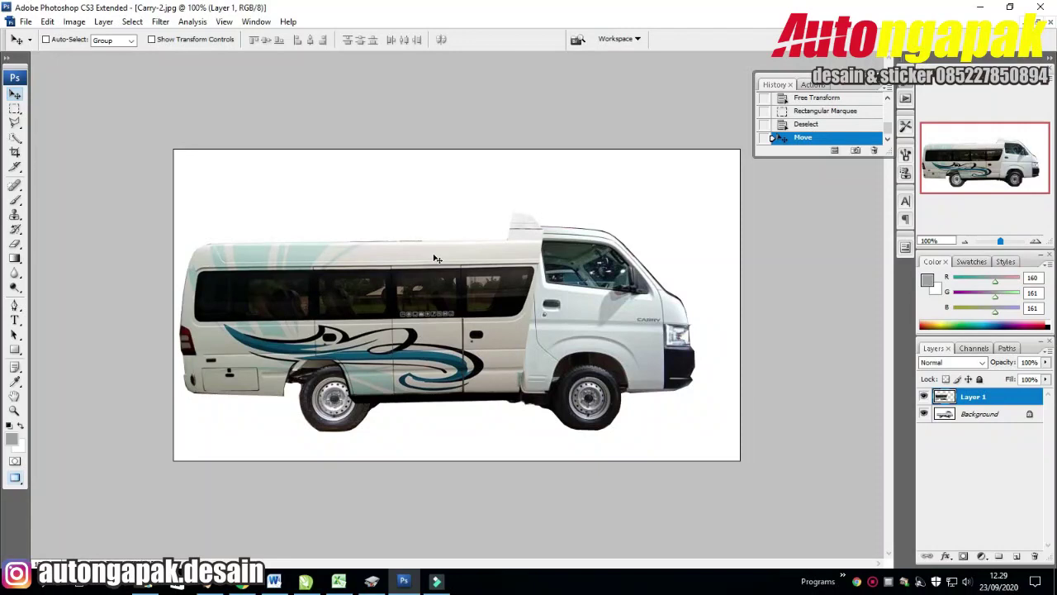
Tilt the van body by under a degree and apply the rotation
{"action": "key", "text": "ctrl+t"}
{"action": "left_click_drag", "start_coordinate": [578, 192], "coordinate": [586, 198]}
{"action": "left_click", "coordinate": [14, 92]}
{"action": "left_click", "coordinate": [492, 226]}
Scale the van body up to about 127% and shift it left
{"action": "key", "text": "ctrl+t"}
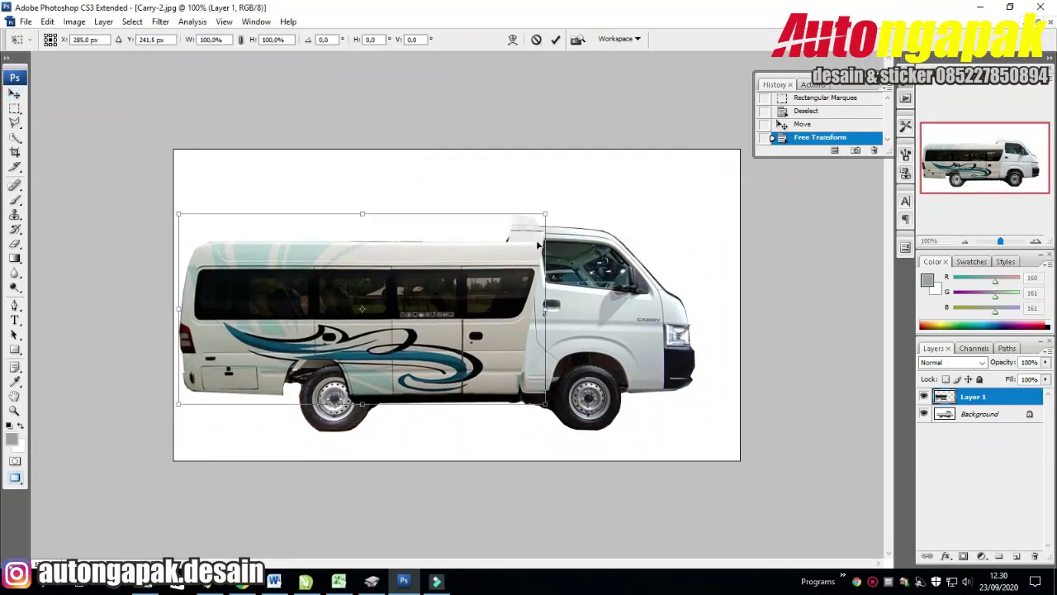
{"action": "left_click_drag", "start_coordinate": [547, 215], "coordinate": [652, 159]}
{"action": "mouse_move", "coordinate": [596, 243]}
{"action": "left_mouse_down"}
{"action": "mouse_move", "coordinate": [453, 244]}
{"action": "mouse_move", "coordinate": [734, 213]}
{"action": "mouse_move", "coordinate": [588, 240]}
{"action": "left_mouse_up"}
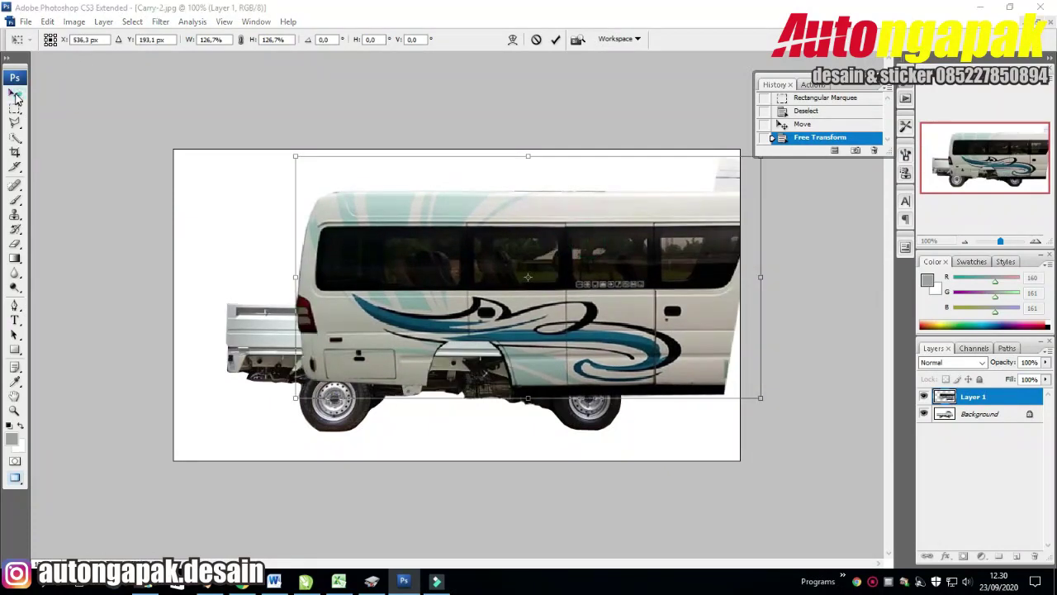
Commit the 126.7% scale, move the van body right, and undo a trial cut-and-paste of its rear
{"action": "key", "text": "Return"}
{"action": "mouse_move", "coordinate": [492, 237]}
{"action": "left_mouse_down"}
{"action": "mouse_move", "coordinate": [579, 203]}
{"action": "mouse_move", "coordinate": [642, 202]}
{"action": "mouse_move", "coordinate": [529, 211]}
{"action": "mouse_move", "coordinate": [564, 214]}
{"action": "mouse_move", "coordinate": [567, 241]}
{"action": "left_mouse_up"}
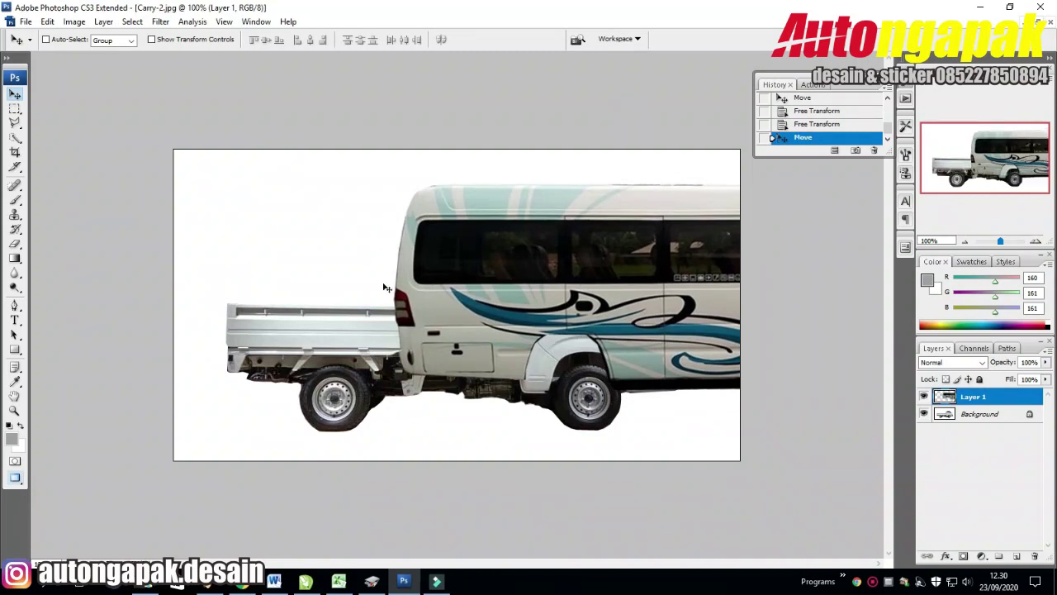
{"action": "left_click", "coordinate": [14, 108]}
{"action": "left_click_drag", "start_coordinate": [336, 149], "coordinate": [567, 420]}
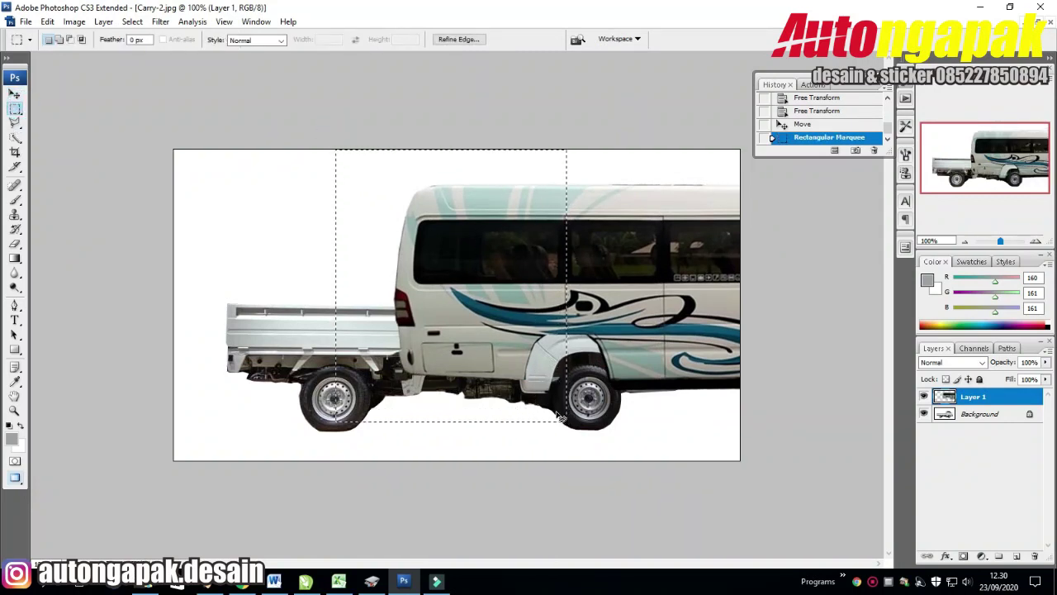
{"action": "key", "text": "ctrl+x"}
{"action": "key", "text": "ctrl+v"}
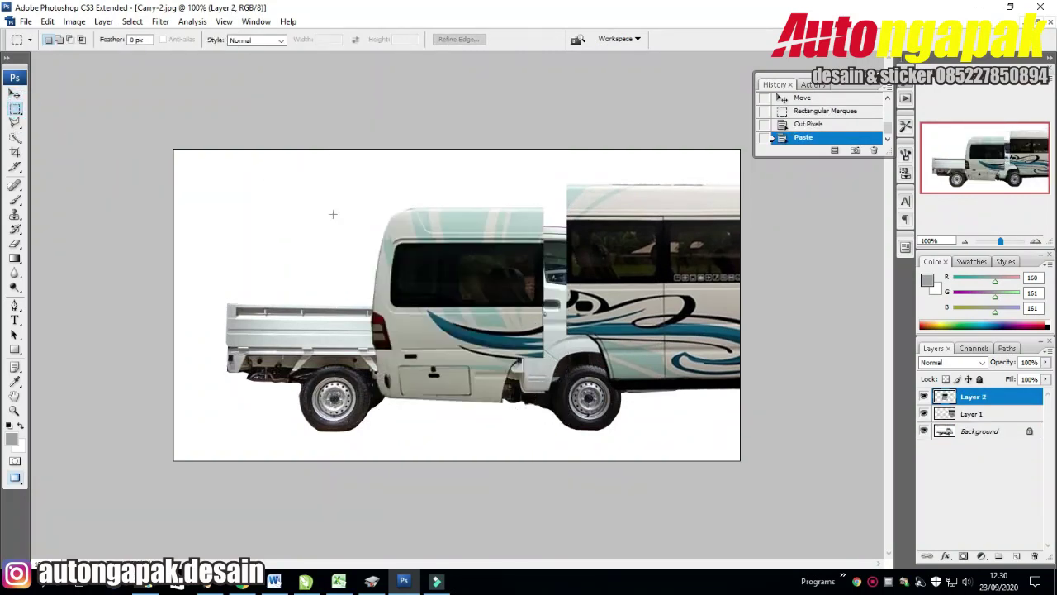
{"action": "key", "text": "ctrl+alt+z"}
{"action": "key", "text": "ctrl+alt+z"}
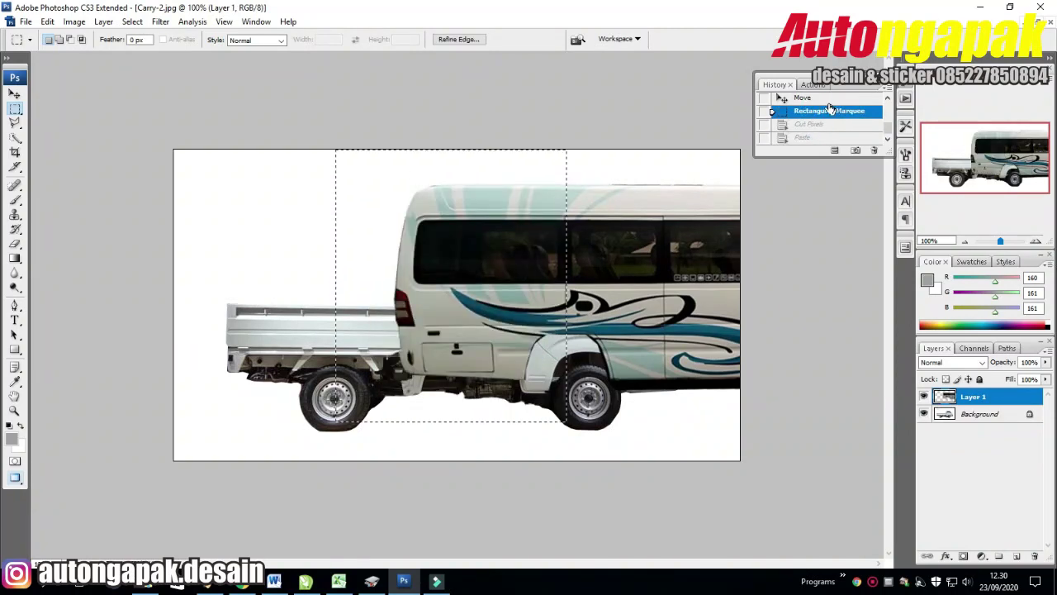
{"action": "key", "text": "ctrl+alt+z"}
{"action": "left_click", "coordinate": [48, 21]}
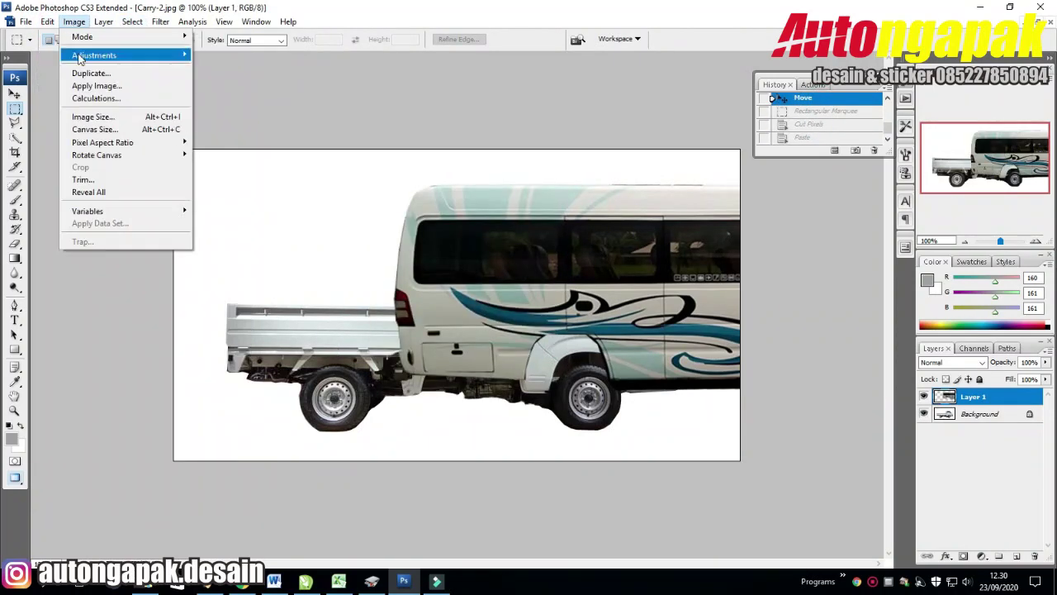
Brighten the van body and lower its contrast with Brightness/Contrast
{"action": "left_click", "coordinate": [239, 130]}
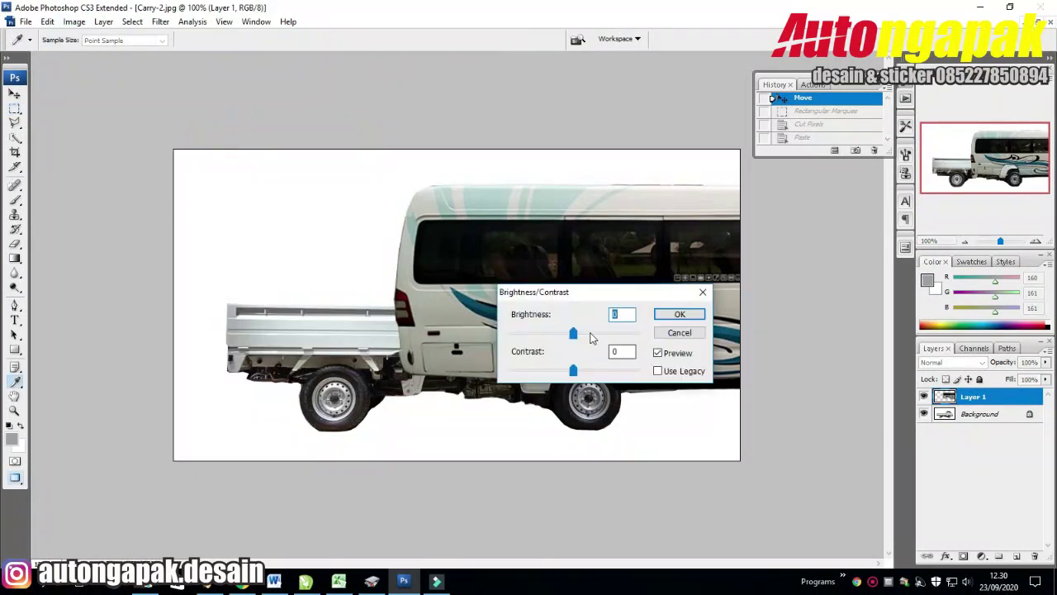
{"action": "left_click_drag", "start_coordinate": [570, 333], "coordinate": [580, 333]}
{"action": "left_click_drag", "start_coordinate": [578, 371], "coordinate": [588, 371]}
{"action": "mouse_move", "coordinate": [580, 334]}
{"action": "left_mouse_down"}
{"action": "mouse_move", "coordinate": [611, 335]}
{"action": "mouse_move", "coordinate": [600, 337]}
{"action": "left_mouse_up"}
{"action": "mouse_move", "coordinate": [594, 373]}
{"action": "left_mouse_down"}
{"action": "mouse_move", "coordinate": [503, 373]}
{"action": "mouse_move", "coordinate": [566, 374]}
{"action": "left_mouse_up"}
{"action": "left_click", "coordinate": [674, 315]}
Darken the pickup Background slightly and increase its contrast
{"action": "left_click", "coordinate": [979, 414]}
{"action": "left_click", "coordinate": [74, 22]}
{"action": "left_click", "coordinate": [240, 129]}
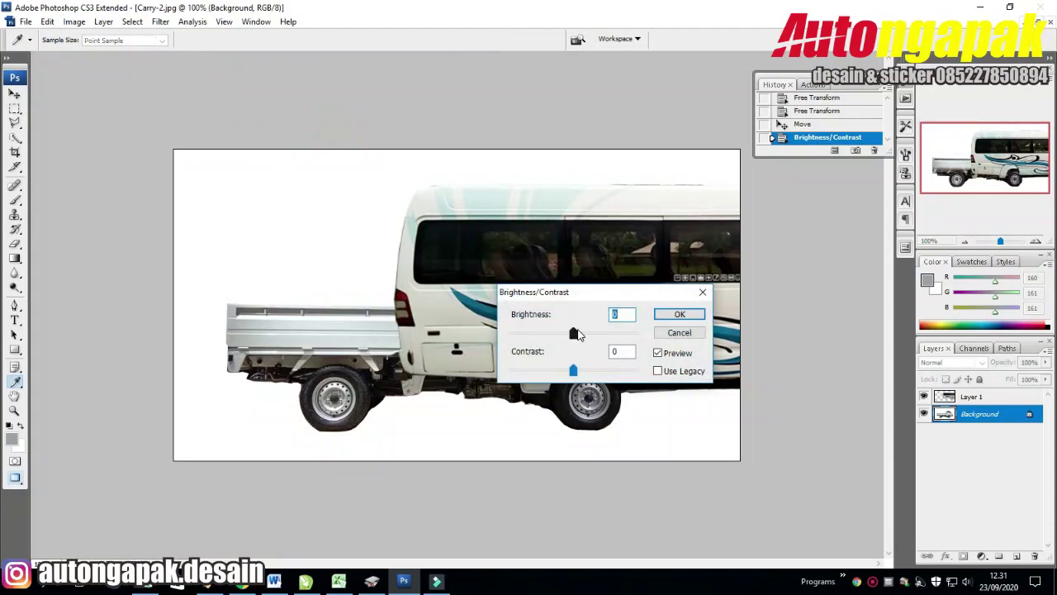
{"action": "left_click_drag", "start_coordinate": [577, 333], "coordinate": [565, 333]}
{"action": "left_click_drag", "start_coordinate": [574, 371], "coordinate": [604, 374]}
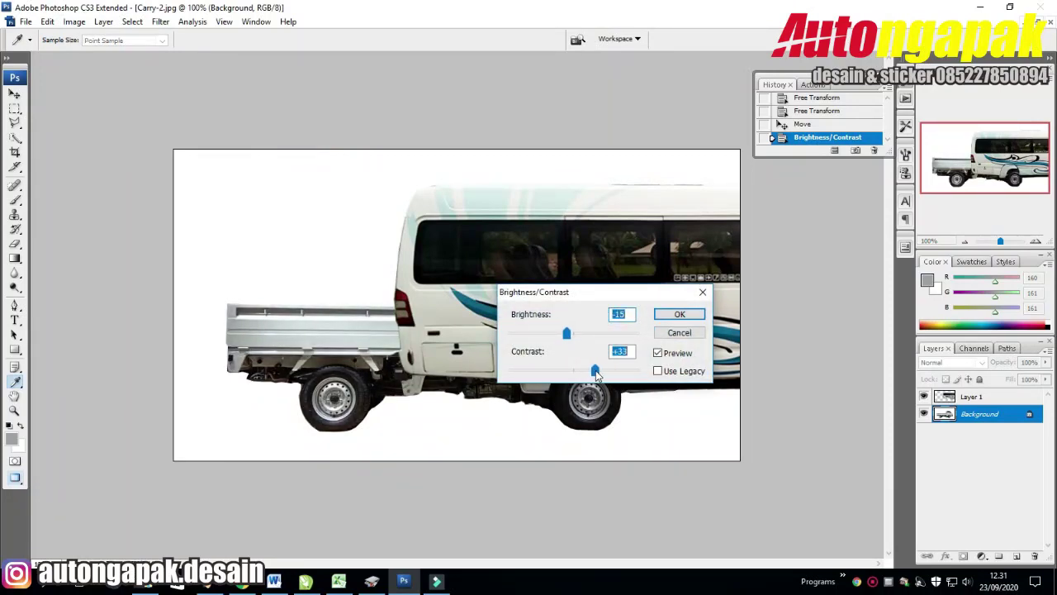
{"action": "left_click", "coordinate": [679, 315]}
Dismiss the locked-layer warning and move the van body up and left, off the pickup
{"action": "left_click", "coordinate": [14, 94]}
{"action": "left_click", "coordinate": [239, 195]}
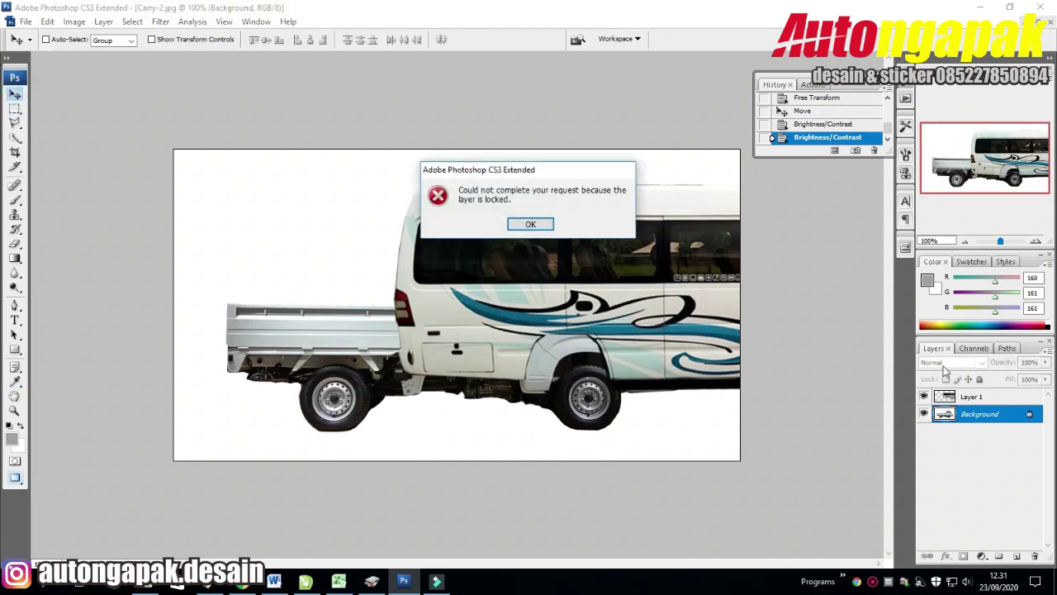
{"action": "left_click", "coordinate": [531, 223]}
{"action": "left_click_drag", "start_coordinate": [585, 275], "coordinate": [422, 227]}
{"action": "mouse_move", "coordinate": [533, 247]}
{"action": "left_mouse_down"}
{"action": "mouse_move", "coordinate": [615, 284]}
{"action": "mouse_move", "coordinate": [312, 231]}
{"action": "left_mouse_up"}
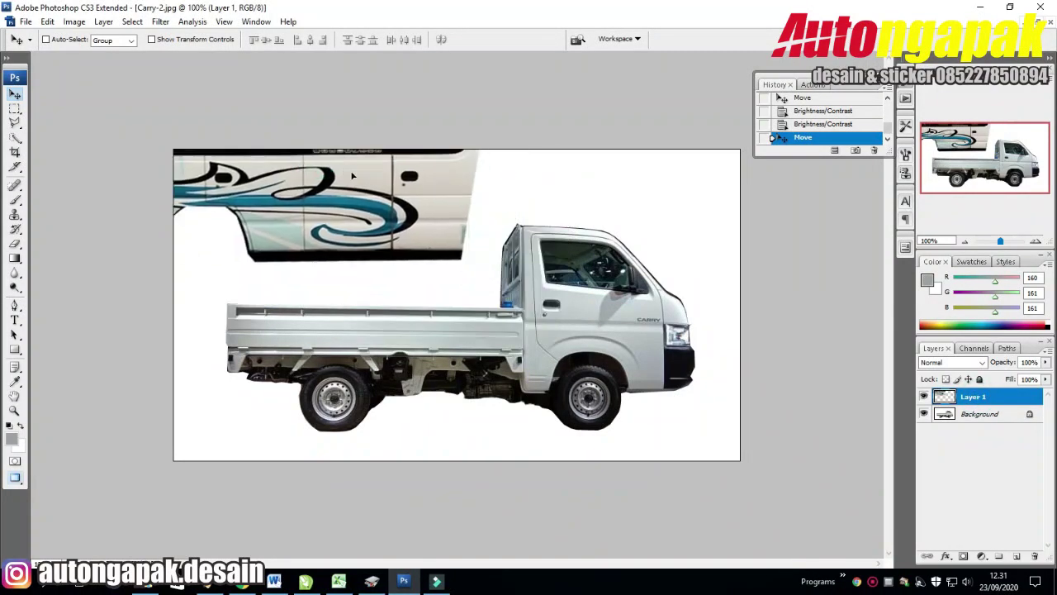
Copy the pickup's cab with a rectangular selection and paste it as a new layer
{"action": "left_click", "coordinate": [16, 108]}
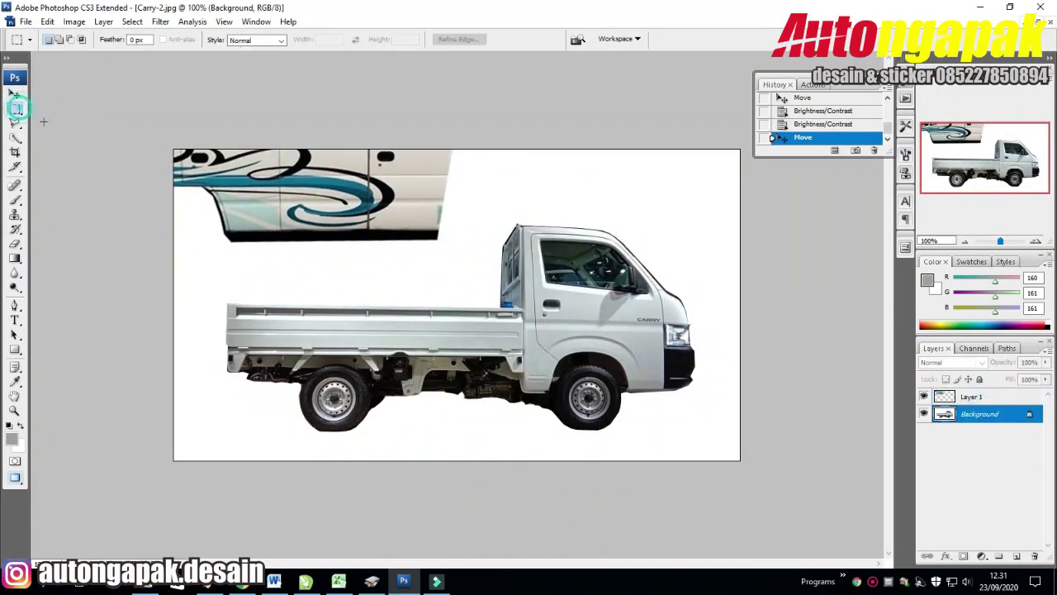
{"action": "left_click_drag", "start_coordinate": [537, 351], "coordinate": [642, 413]}
{"action": "key", "text": "ctrl+c"}
{"action": "key", "text": "ctrl+v"}
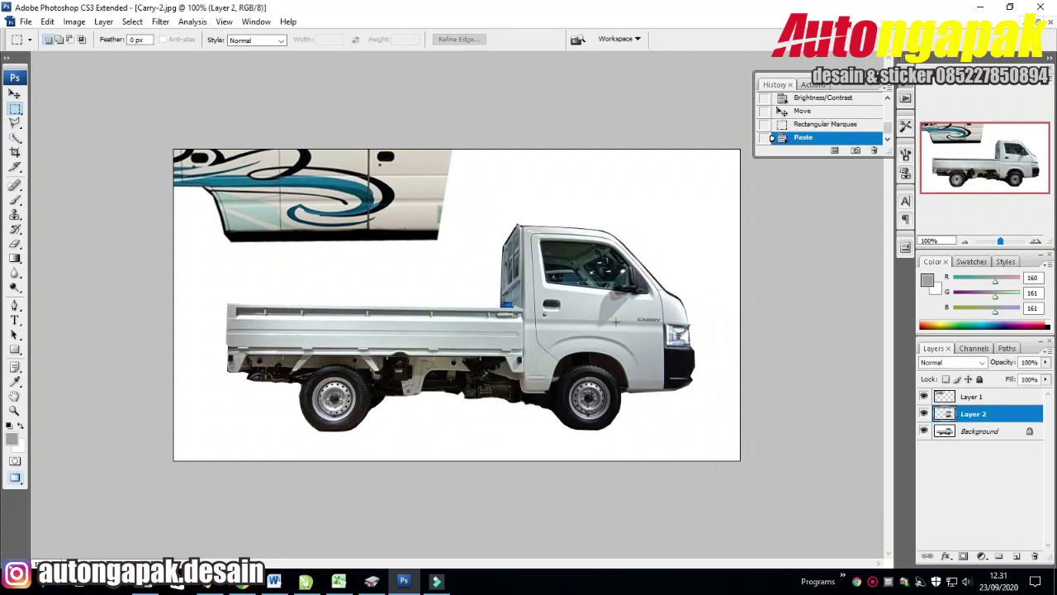
Re-paste the cab copy and nudge it left to the truck's rear with Shift+Left
{"action": "left_click", "coordinate": [14, 94]}
{"action": "left_click_drag", "start_coordinate": [628, 318], "coordinate": [376, 320]}
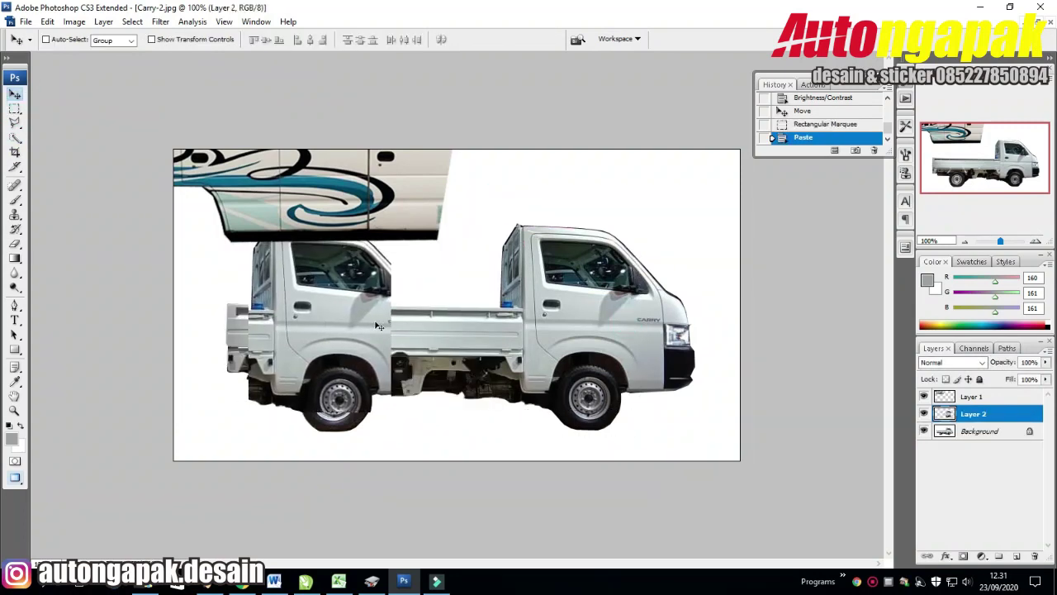
{"action": "key", "text": "ctrl+z"}
{"action": "key", "text": "ctrl+v"}
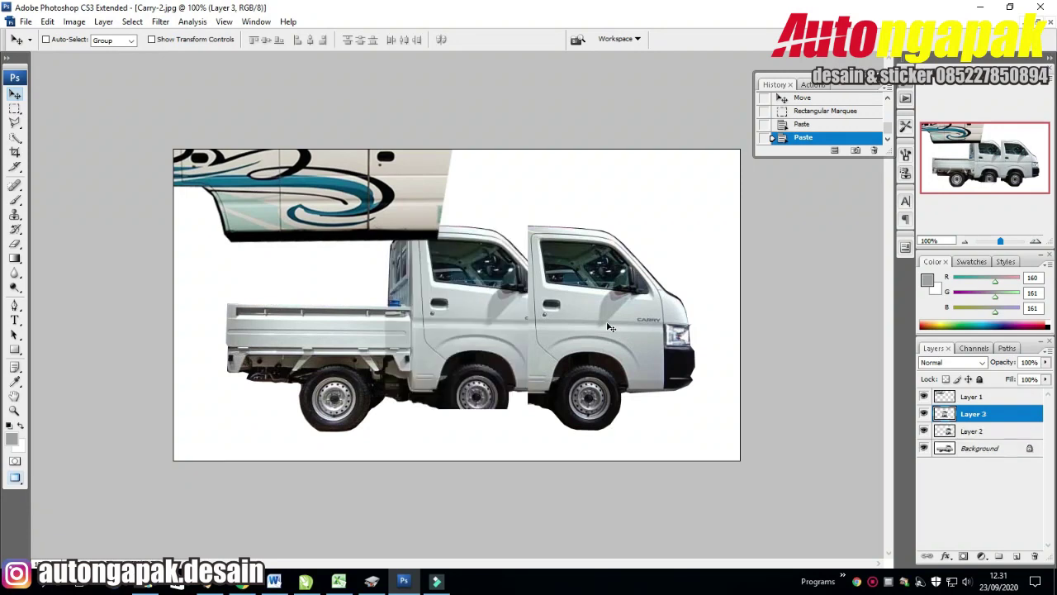
{"action": "key", "text": "shift+Left"}
{"action": "key", "text": "shift+Left"}
{"action": "key", "text": "shift+Left"}
{"action": "key", "text": "shift+Left"}
{"action": "key", "text": "shift+Left"}
{"action": "key", "text": "shift+Left"}
{"action": "key", "text": "shift+Left"}
{"action": "key", "text": "shift+Left"}
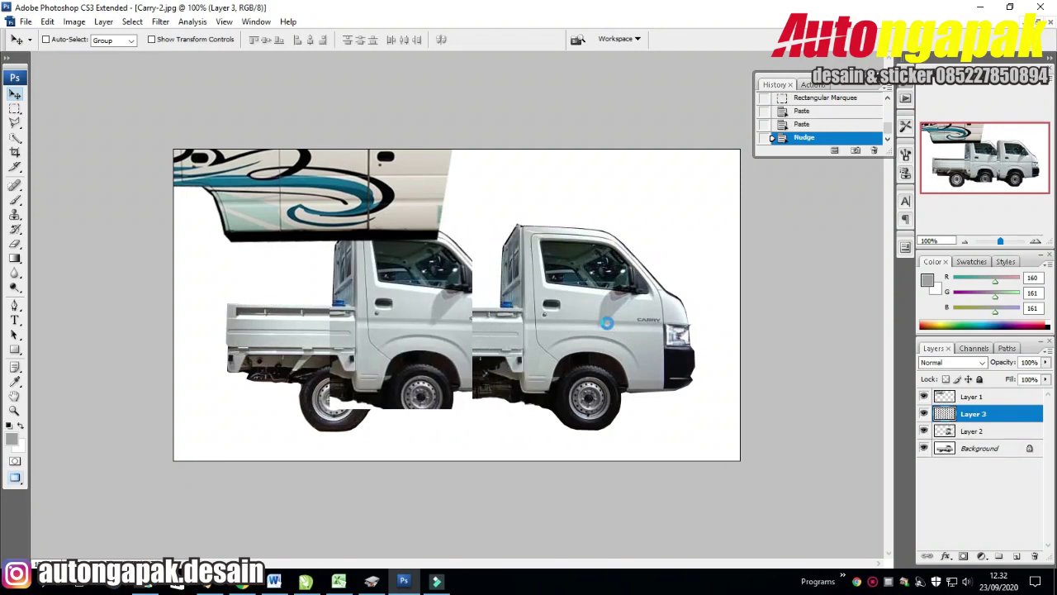
{"action": "key", "text": "shift+Left"}
{"action": "key", "text": "shift+Left"}
{"action": "key", "text": "shift+Left"}
{"action": "key", "text": "shift+Left"}
{"action": "key", "text": "shift+Left"}
{"action": "key", "text": "shift+Left"}
{"action": "key", "text": "shift+Left"}
{"action": "key", "text": "shift+Left"}
{"action": "key", "text": "shift+Left"}
{"action": "key", "text": "shift+Left"}
{"action": "key", "text": "shift+Left"}
Clear the cab copy's overlapping fragments around the wheel arch with Polygonal Lasso selections
{"action": "left_click", "coordinate": [15, 123]}
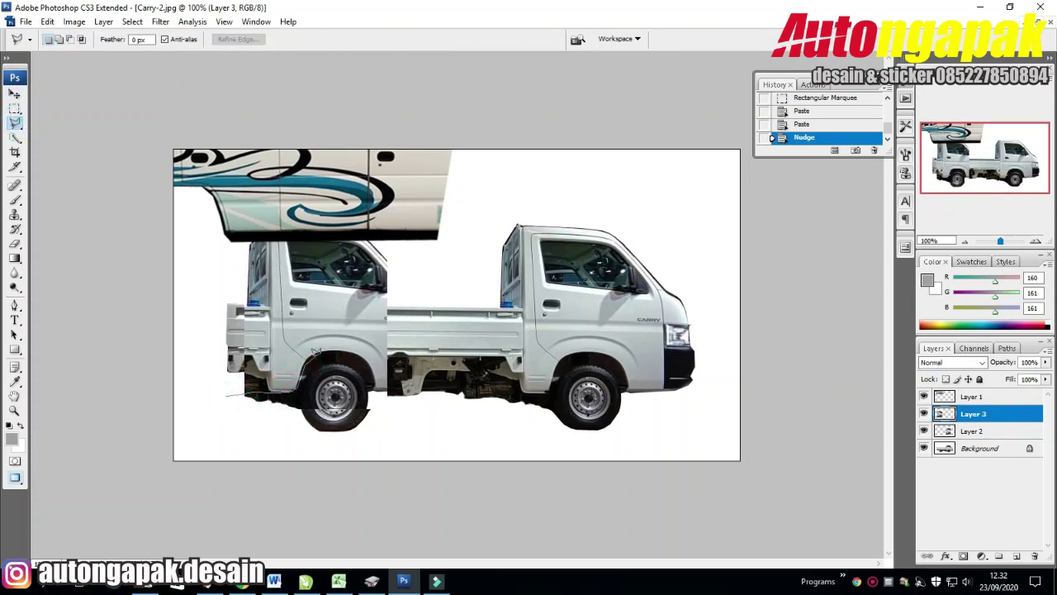
{"action": "left_click", "coordinate": [377, 431]}
{"action": "left_click", "coordinate": [356, 447]}
{"action": "double_click", "coordinate": [201, 413]}
{"action": "key", "text": "Delete"}
{"action": "double_click", "coordinate": [118, 318]}
{"action": "key", "text": "Return"}
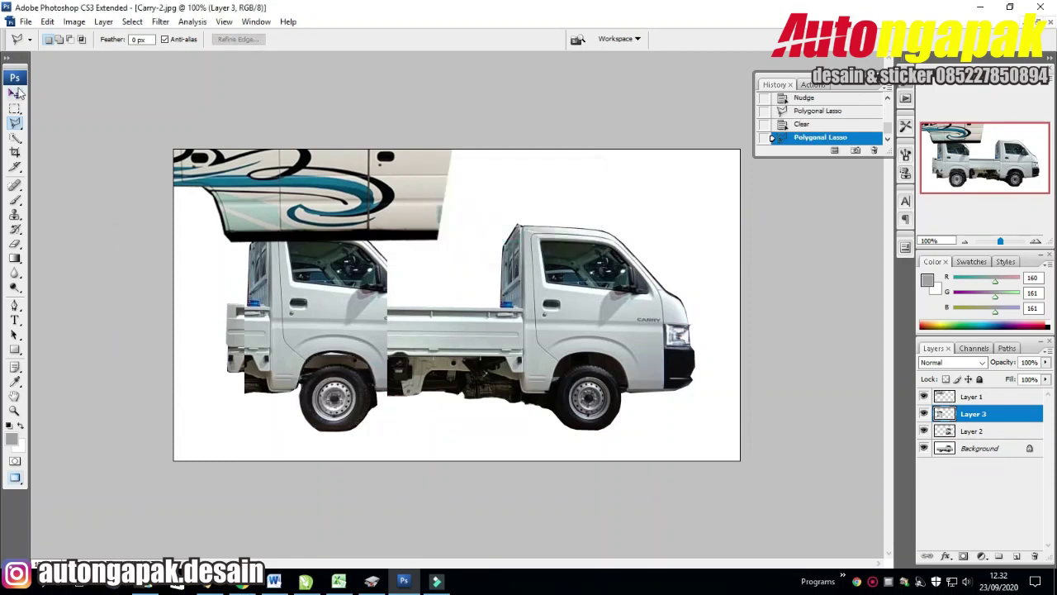
Nudge the rear cab copy down and zoom to 300% on its rear wheel
{"action": "left_click", "coordinate": [14, 94]}
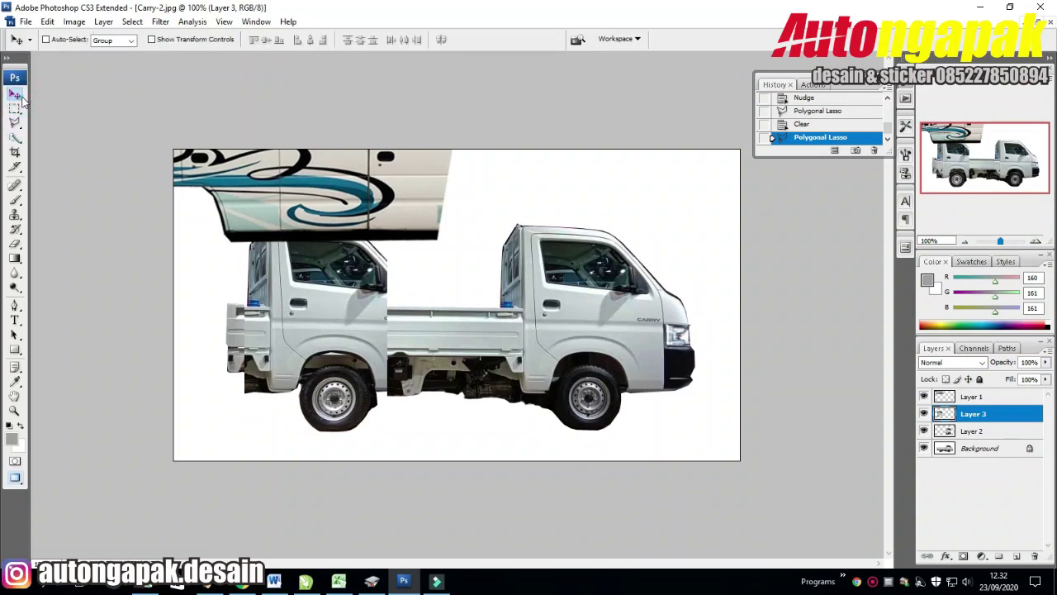
{"action": "key", "text": "Down"}
{"action": "key", "text": "Down"}
{"action": "key", "text": "Down"}
{"action": "left_click", "coordinate": [17, 411]}
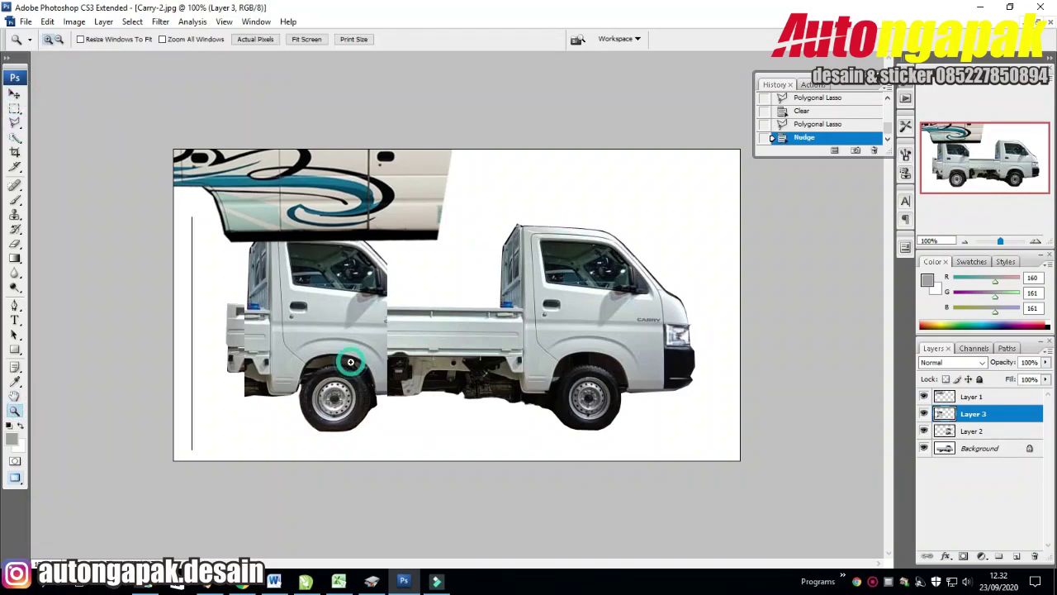
{"action": "left_click", "coordinate": [350, 364]}
Erase stray pixels around the rear wheel with a 35 px then 19 px eraser
{"action": "left_click", "coordinate": [15, 242]}
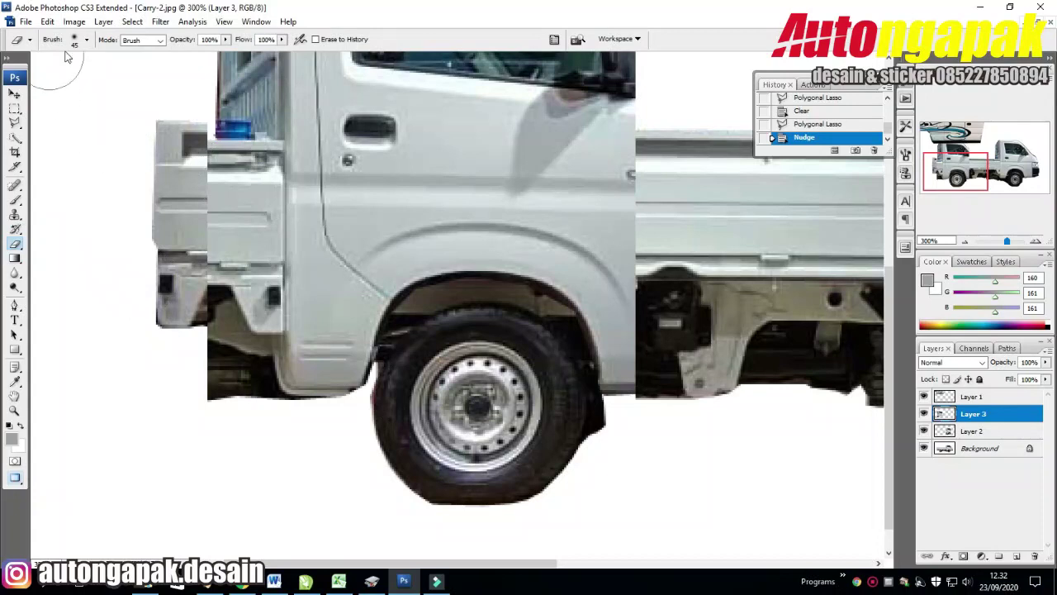
{"action": "left_click", "coordinate": [87, 39]}
{"action": "left_click", "coordinate": [26, 192]}
{"action": "left_click", "coordinate": [400, 382]}
{"action": "left_click", "coordinate": [87, 39]}
{"action": "left_click", "coordinate": [131, 149]}
{"action": "left_click", "coordinate": [425, 378]}
{"action": "left_click_drag", "start_coordinate": [425, 377], "coordinate": [388, 361]}
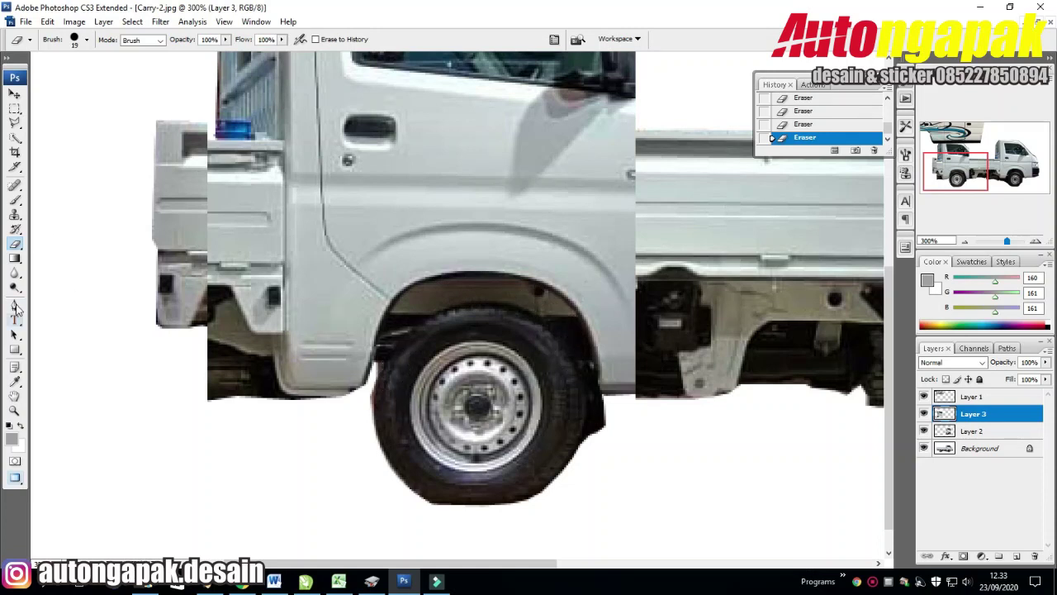
Paint over the rear cab's door seam with a 9 px brush, sampling matching greys
{"action": "key", "text": "i"}
{"action": "left_click", "coordinate": [14, 199]}
{"action": "left_click", "coordinate": [86, 40]}
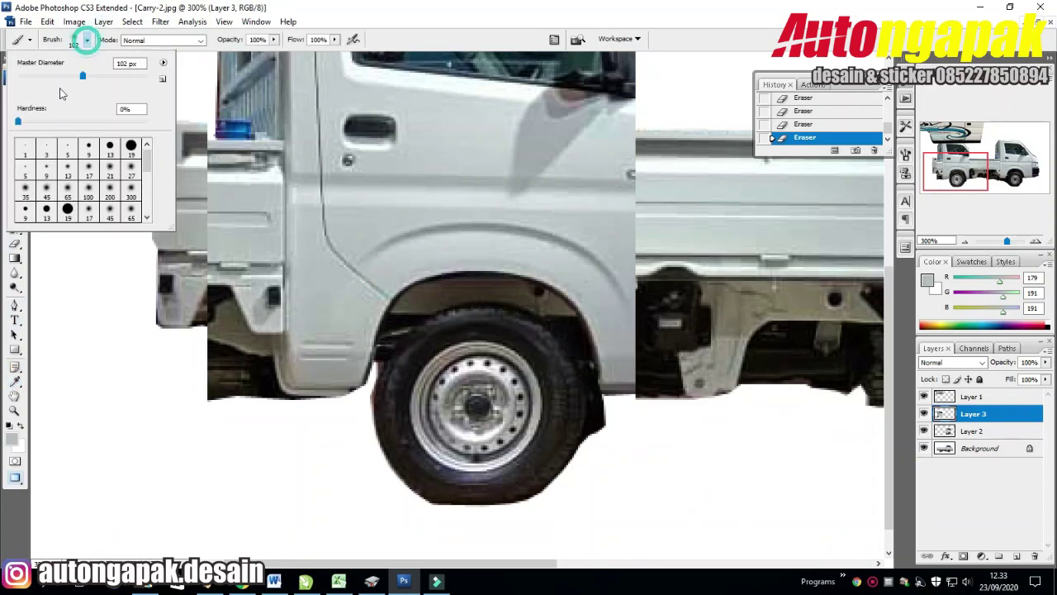
{"action": "left_click", "coordinate": [88, 149]}
{"action": "left_click", "coordinate": [370, 285]}
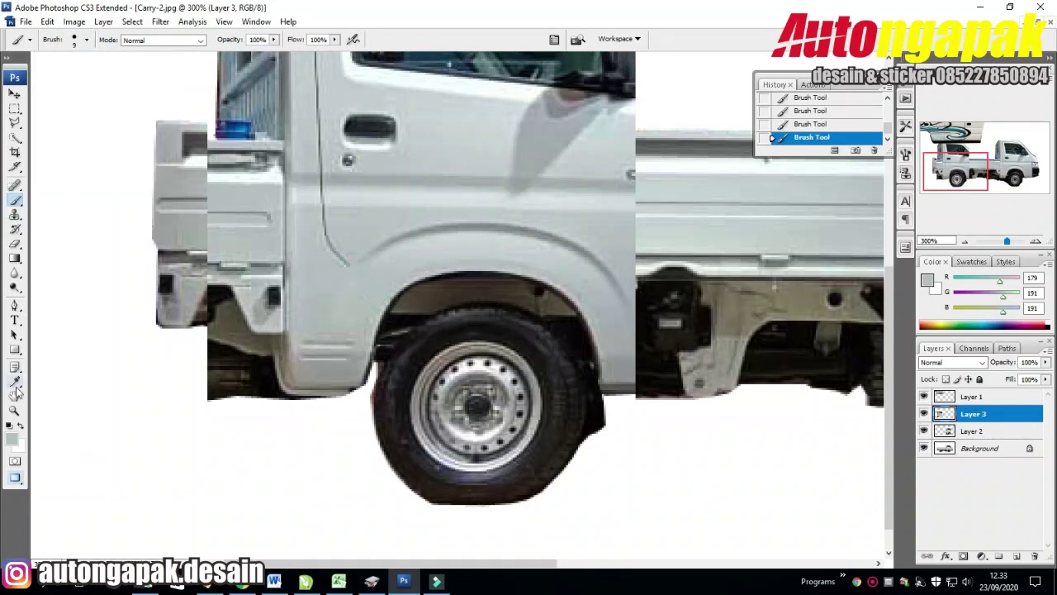
{"action": "left_click", "coordinate": [15, 383]}
{"action": "left_click", "coordinate": [16, 199]}
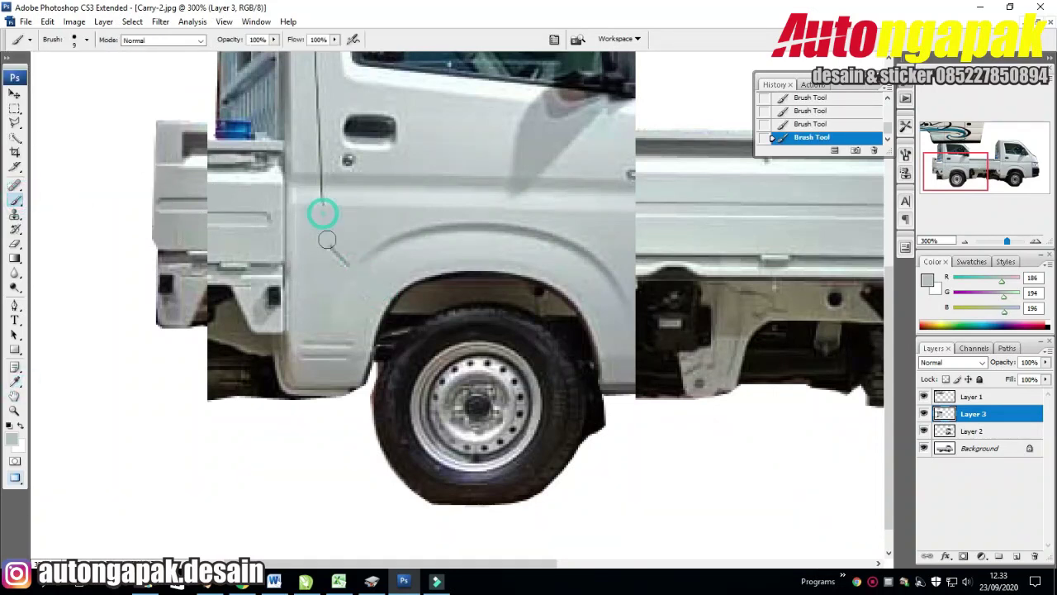
{"action": "left_click", "coordinate": [15, 381]}
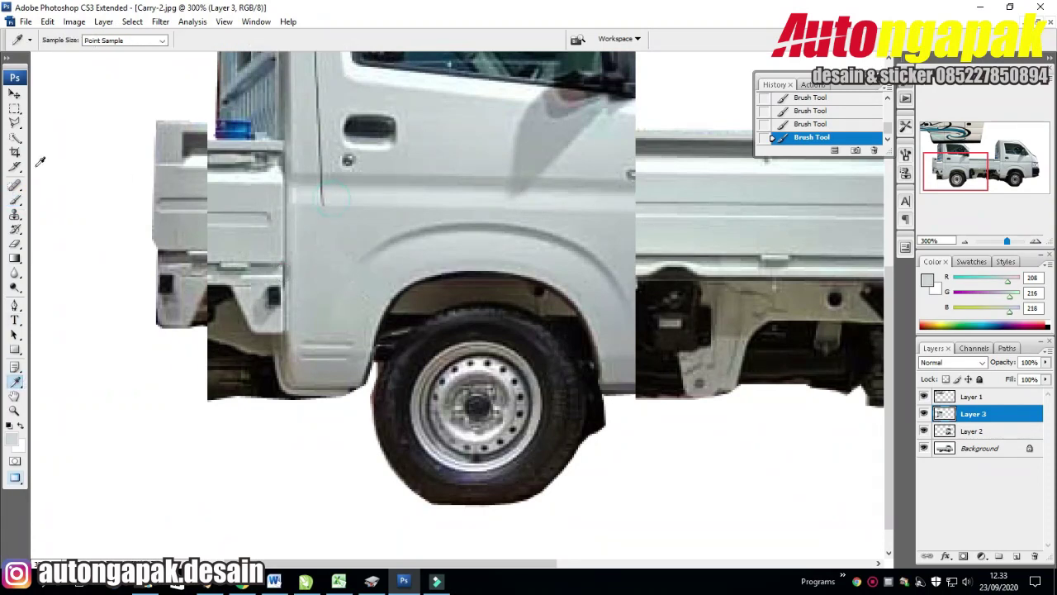
{"action": "left_click", "coordinate": [16, 199]}
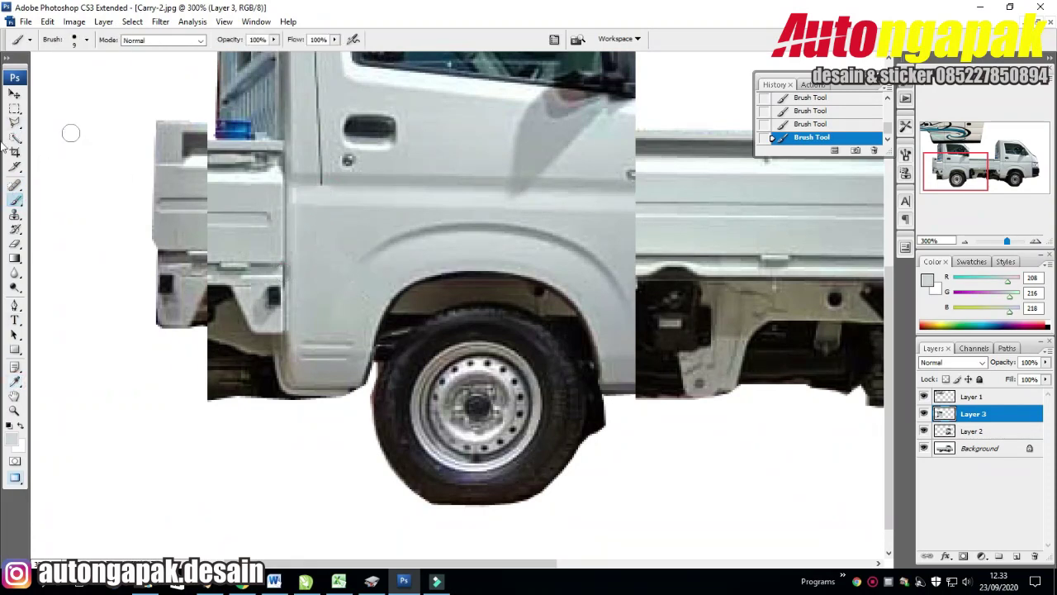
{"action": "left_click", "coordinate": [86, 39]}
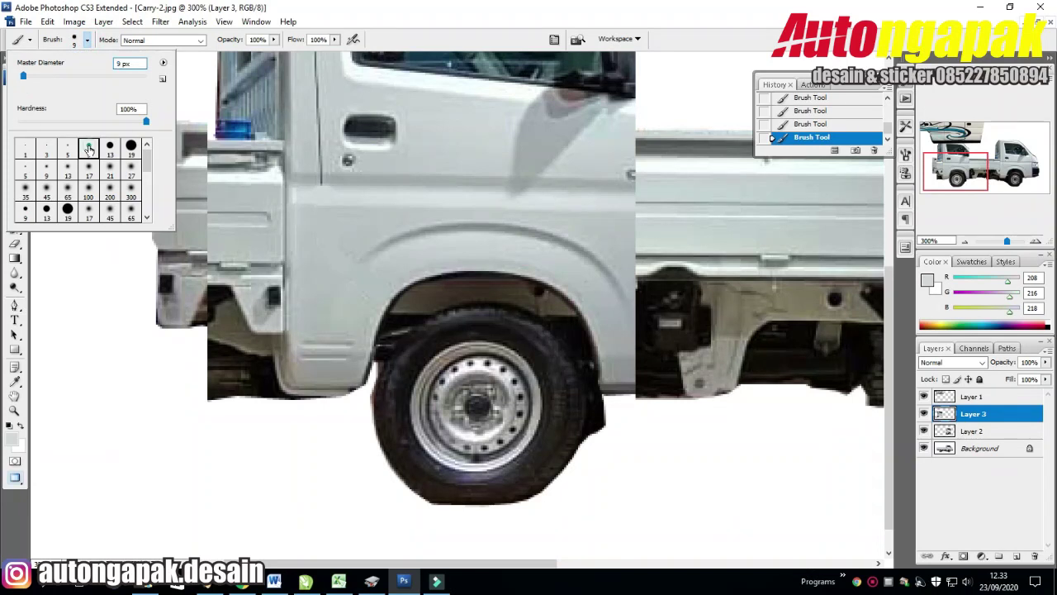
{"action": "left_click", "coordinate": [56, 256]}
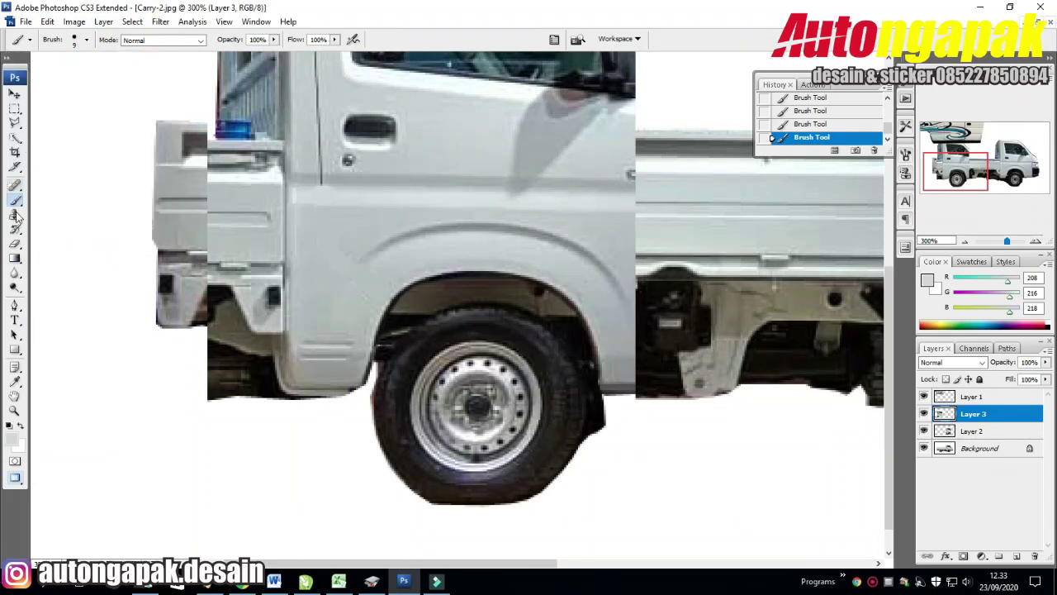
{"action": "left_click", "coordinate": [379, 174], "text": "alt"}
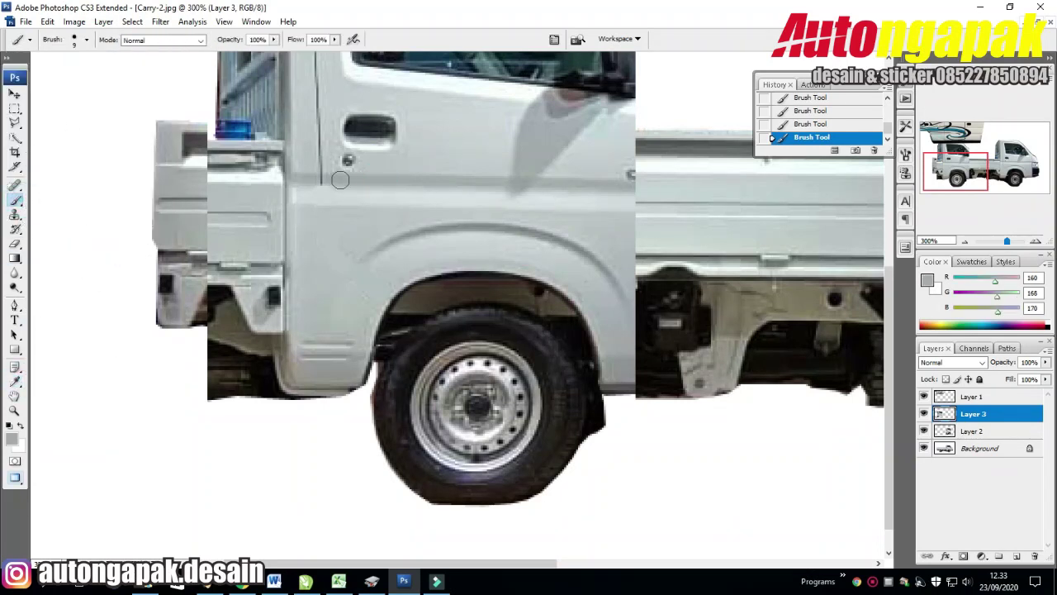
Paint a thin lasso-selected strip below the rear door handle, then zoom out and deselect
{"action": "left_click", "coordinate": [14, 122]}
{"action": "double_click", "coordinate": [400, 169]}
{"action": "key", "text": "b"}
{"action": "left_click_drag", "start_coordinate": [306, 184], "coordinate": [409, 180]}
{"action": "scroll", "coordinate": [578, 290], "scroll_direction": "up", "scroll_amount": 1}
{"action": "scroll", "coordinate": [578, 289], "scroll_direction": "up", "scroll_amount": 4}
{"action": "scroll", "coordinate": [579, 289], "scroll_direction": "up", "scroll_amount": 1}
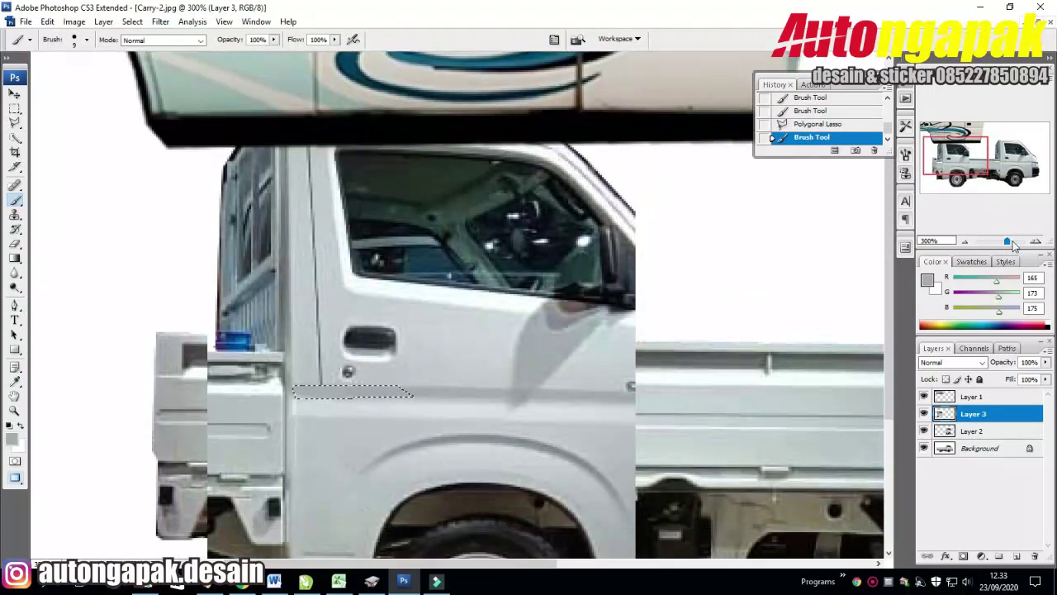
{"action": "left_click_drag", "start_coordinate": [1013, 242], "coordinate": [1002, 244]}
{"action": "key", "text": "ctrl+d"}
Slide the minibus photo layer left and line it up against the truck body
{"action": "left_click", "coordinate": [14, 94]}
{"action": "left_click_drag", "start_coordinate": [239, 167], "coordinate": [494, 246]}
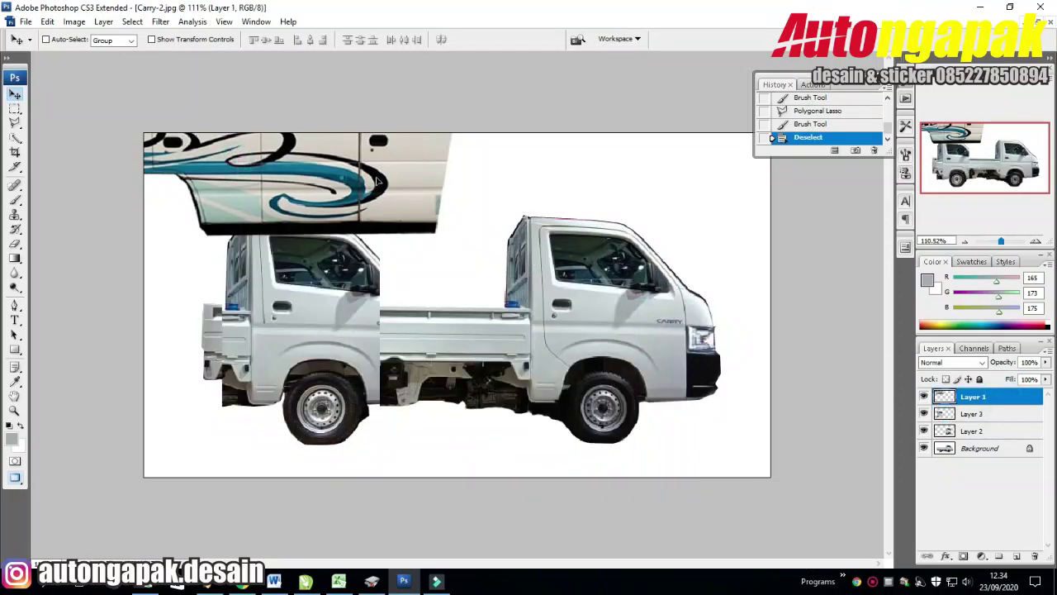
{"action": "left_click_drag", "start_coordinate": [662, 285], "coordinate": [305, 287]}
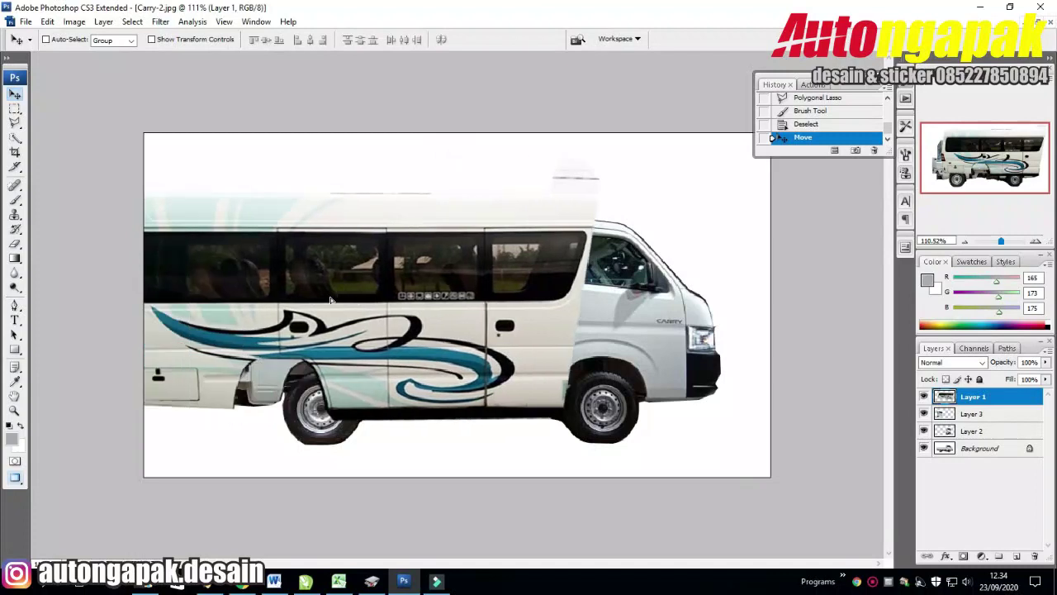
{"action": "left_click_drag", "start_coordinate": [305, 287], "coordinate": [384, 290]}
Shrink the minibus photo to 33.6% and place it above the front cab
{"action": "key", "text": "ctrl+r"}
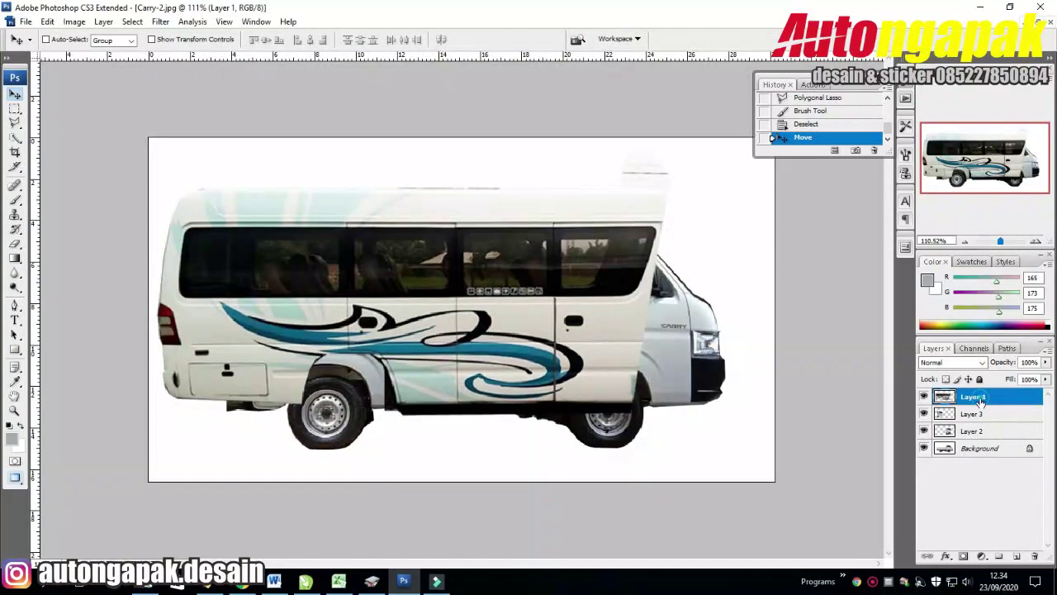
{"action": "key", "text": "ctrl+t"}
{"action": "left_click_drag", "start_coordinate": [677, 148], "coordinate": [449, 258]}
{"action": "left_click_drag", "start_coordinate": [331, 355], "coordinate": [513, 211]}
{"action": "left_click_drag", "start_coordinate": [597, 134], "coordinate": [538, 194]}
{"action": "left_click_drag", "start_coordinate": [465, 229], "coordinate": [651, 186]}
{"action": "key", "text": "m"}
{"action": "key", "text": "Return"}
Shift the rear cab layer, Layer 3, slightly right and up with Free Transform
{"action": "left_click", "coordinate": [975, 414]}
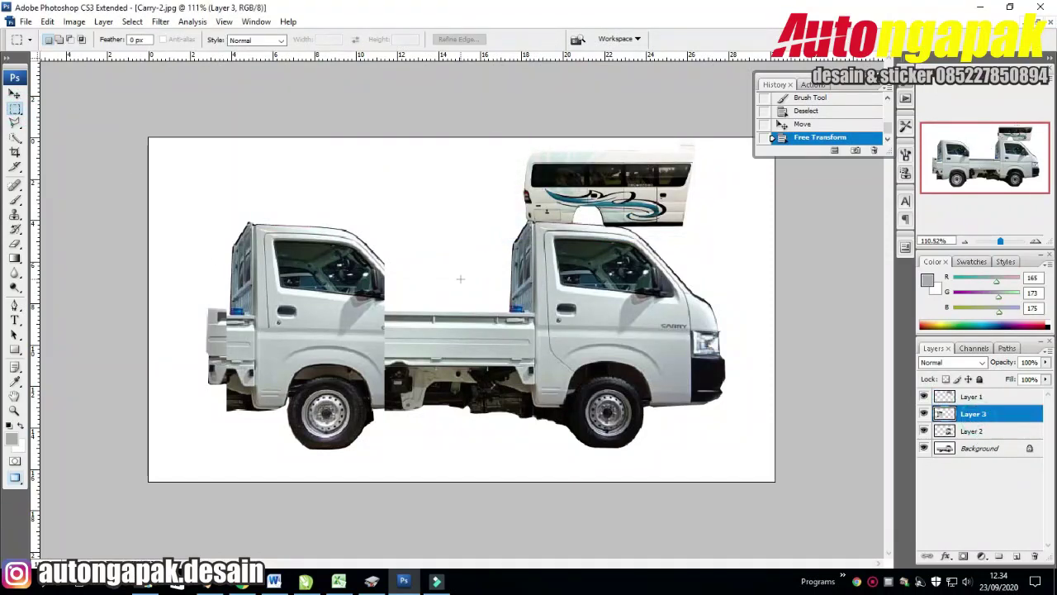
{"action": "left_click", "coordinate": [975, 431]}
{"action": "left_click", "coordinate": [975, 414]}
{"action": "key", "text": "ctrl+t"}
{"action": "mouse_move", "coordinate": [308, 292]}
{"action": "left_mouse_down"}
{"action": "mouse_move", "coordinate": [426, 260]}
{"action": "mouse_move", "coordinate": [304, 294]}
{"action": "left_mouse_up"}
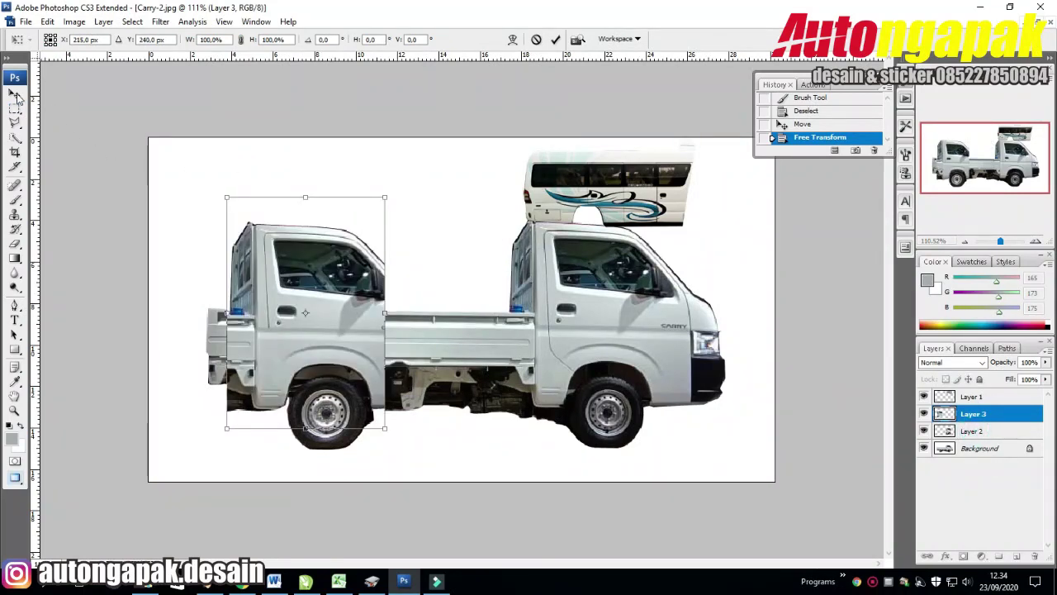
Commit the rear cab adjustment and select Layer 2, dropping a stray transform on it
{"action": "left_click", "coordinate": [15, 94]}
{"action": "left_click", "coordinate": [974, 431]}
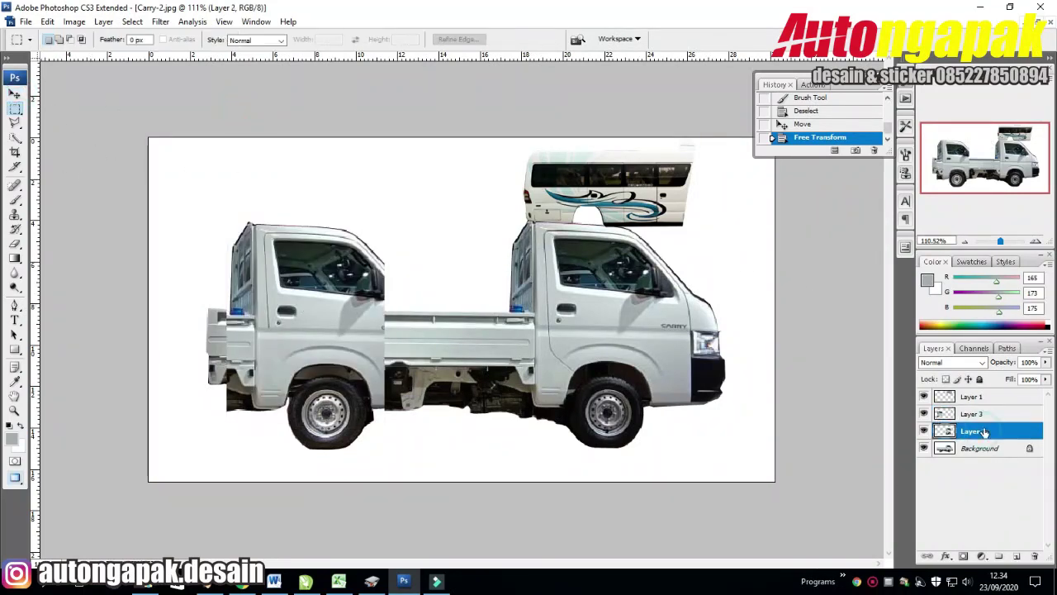
{"action": "key", "text": "ctrl+t"}
{"action": "left_click", "coordinate": [829, 343]}
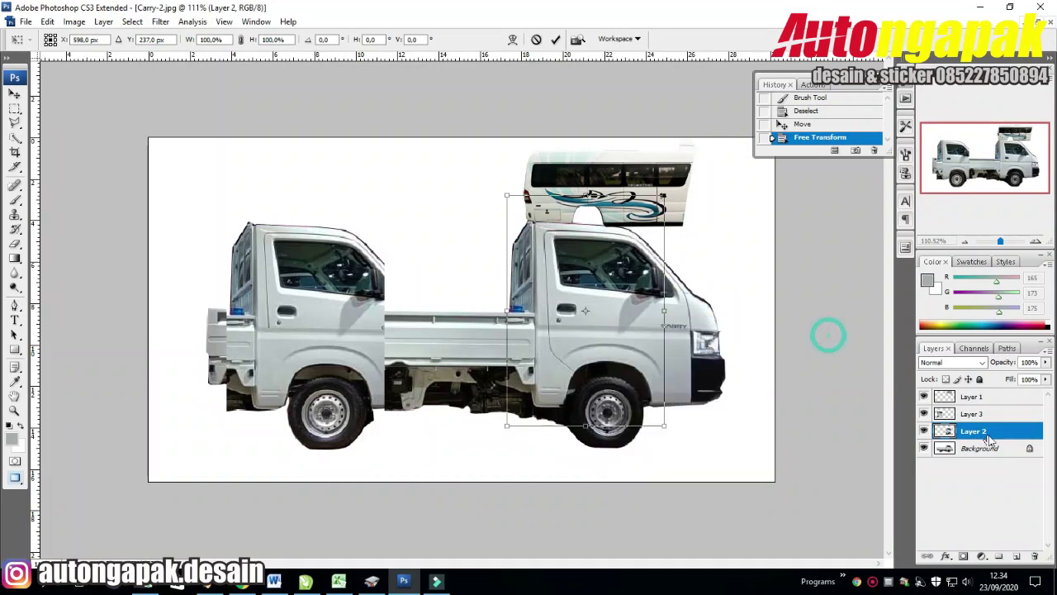
{"action": "left_click", "coordinate": [15, 108]}
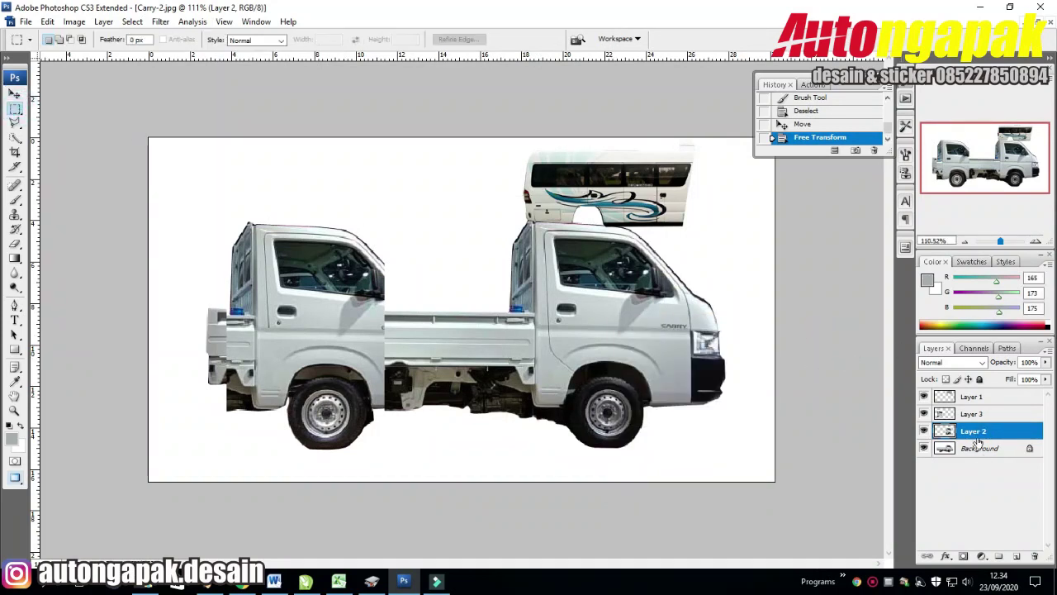
Delete Layer 2 via its context menu and confirm with Yes
{"action": "right_click", "coordinate": [979, 438]}
{"action": "left_click", "coordinate": [962, 203]}
{"action": "left_click", "coordinate": [469, 218]}
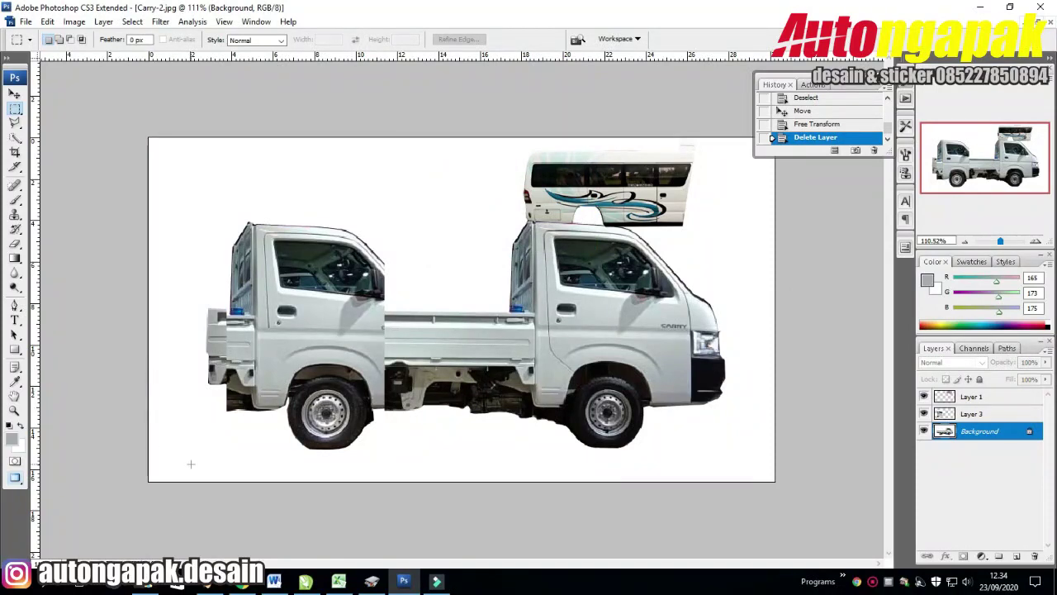
Zoom to 200% and lasso the strip under the truck bed between the wheels
{"action": "key", "text": "z"}
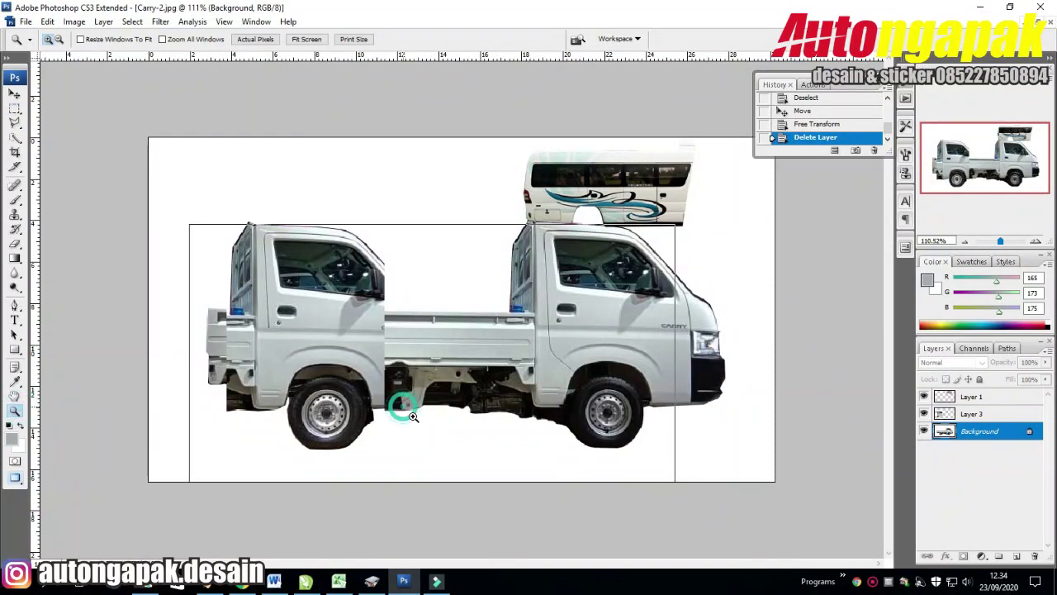
{"action": "left_click", "coordinate": [401, 405]}
{"action": "left_click", "coordinate": [15, 122]}
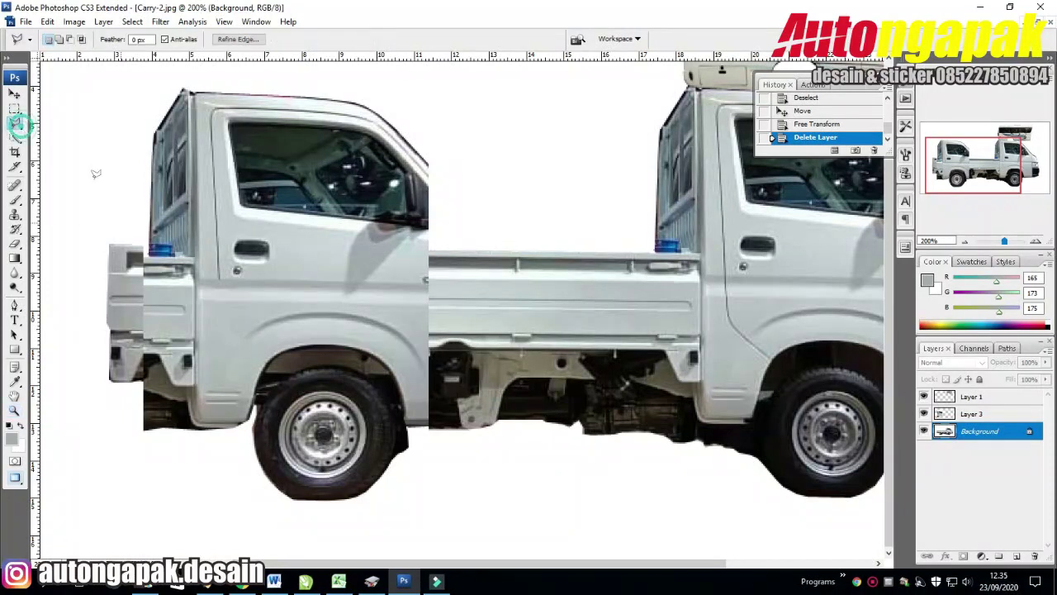
{"action": "left_click", "coordinate": [408, 425]}
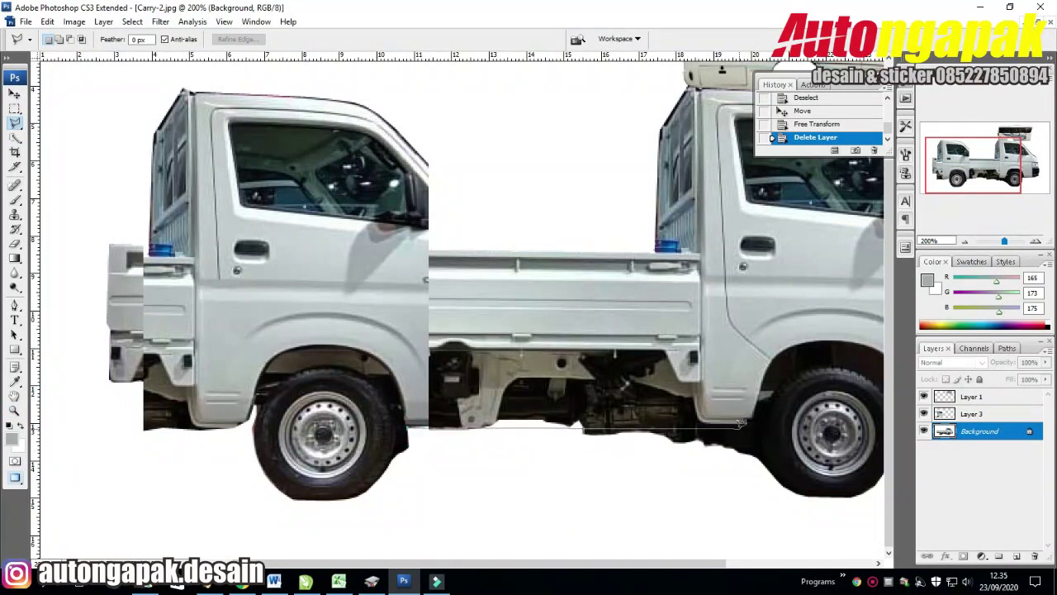
{"action": "left_click", "coordinate": [747, 427]}
{"action": "key", "text": "Return"}
{"action": "left_click", "coordinate": [757, 396]}
{"action": "left_click", "coordinate": [745, 456]}
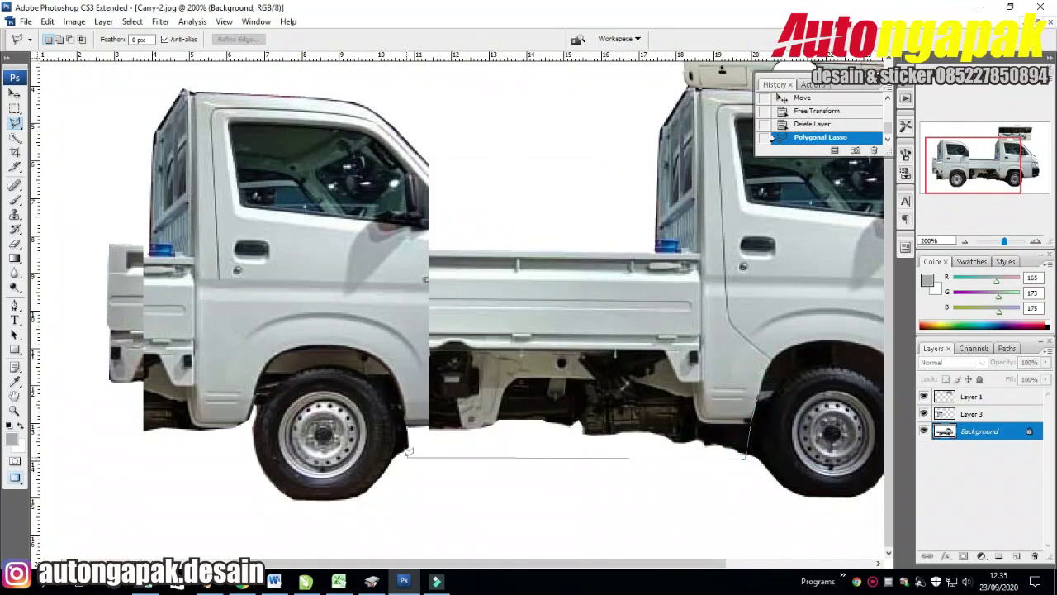
{"action": "left_click", "coordinate": [405, 401]}
{"action": "left_click", "coordinate": [756, 397]}
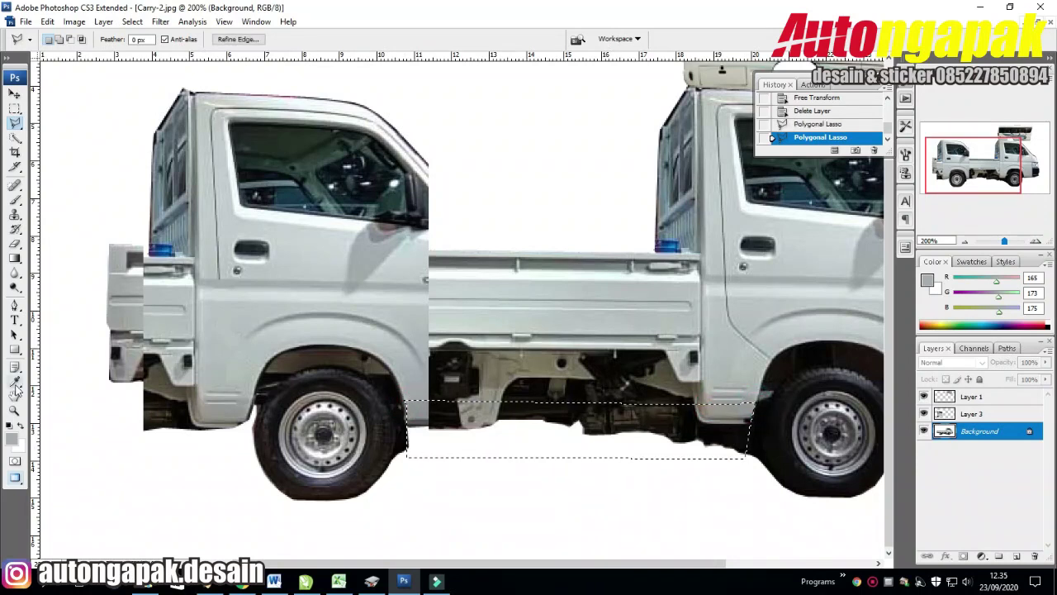
Paint the selected gap grey on Layer 3 with a smaller soft brush
{"action": "left_click", "coordinate": [14, 198]}
{"action": "left_click", "coordinate": [86, 39]}
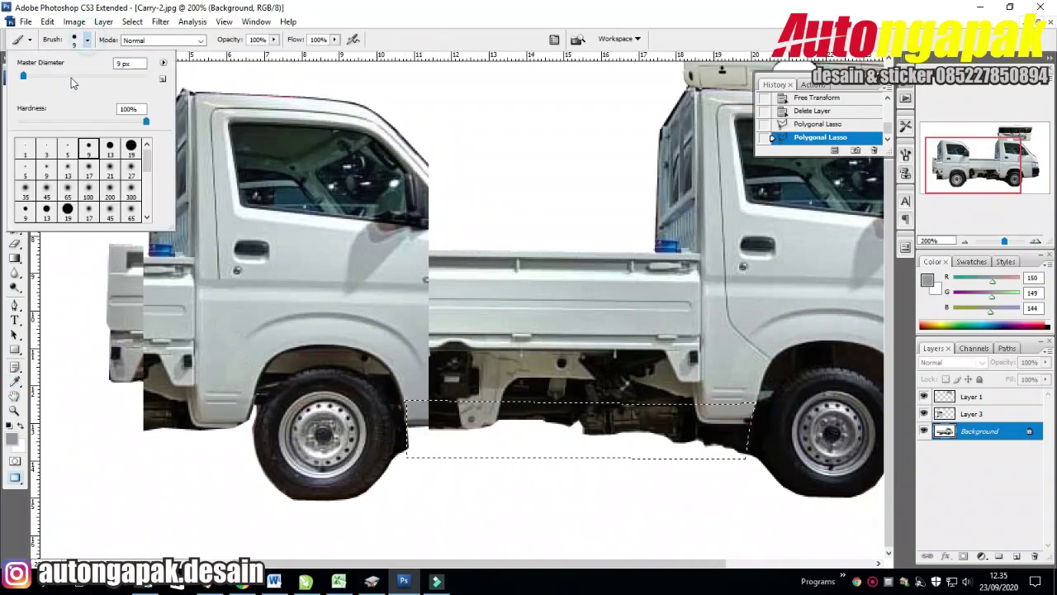
{"action": "left_click_drag", "start_coordinate": [463, 430], "coordinate": [512, 404]}
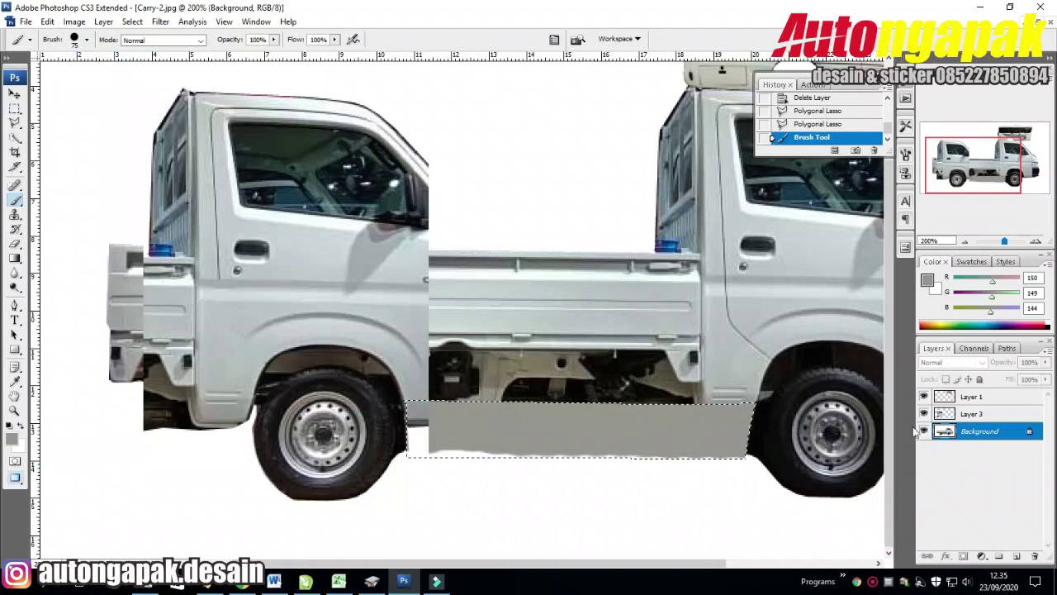
{"action": "key", "text": "ctrl+z"}
{"action": "left_click", "coordinate": [980, 414]}
{"action": "mouse_move", "coordinate": [438, 433]}
{"action": "left_mouse_down"}
{"action": "mouse_move", "coordinate": [472, 389]}
{"action": "mouse_move", "coordinate": [625, 401]}
{"action": "left_mouse_up"}
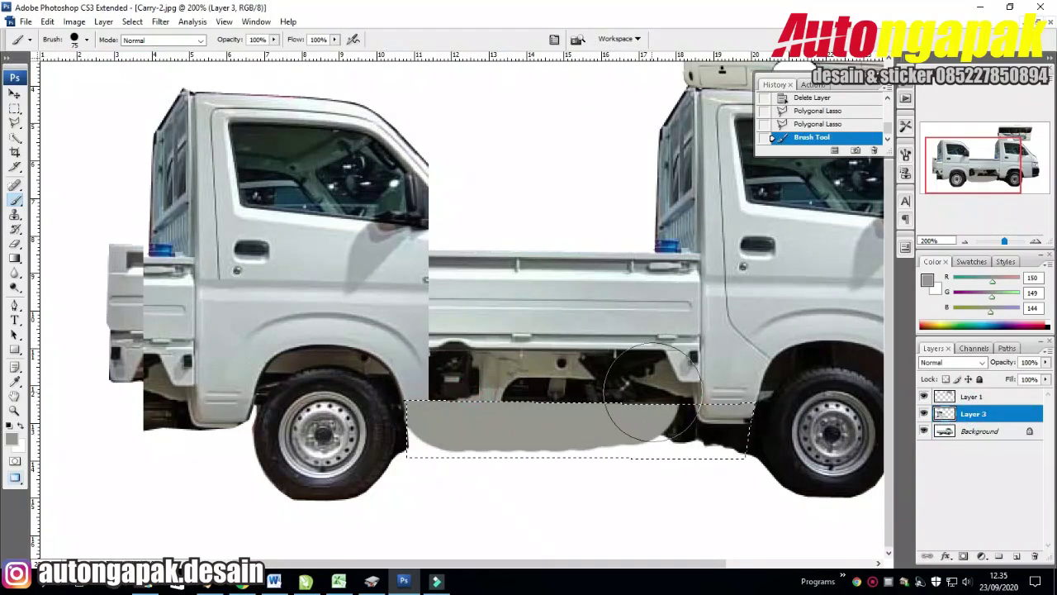
{"action": "key", "text": "ctrl+z"}
{"action": "left_click", "coordinate": [85, 40]}
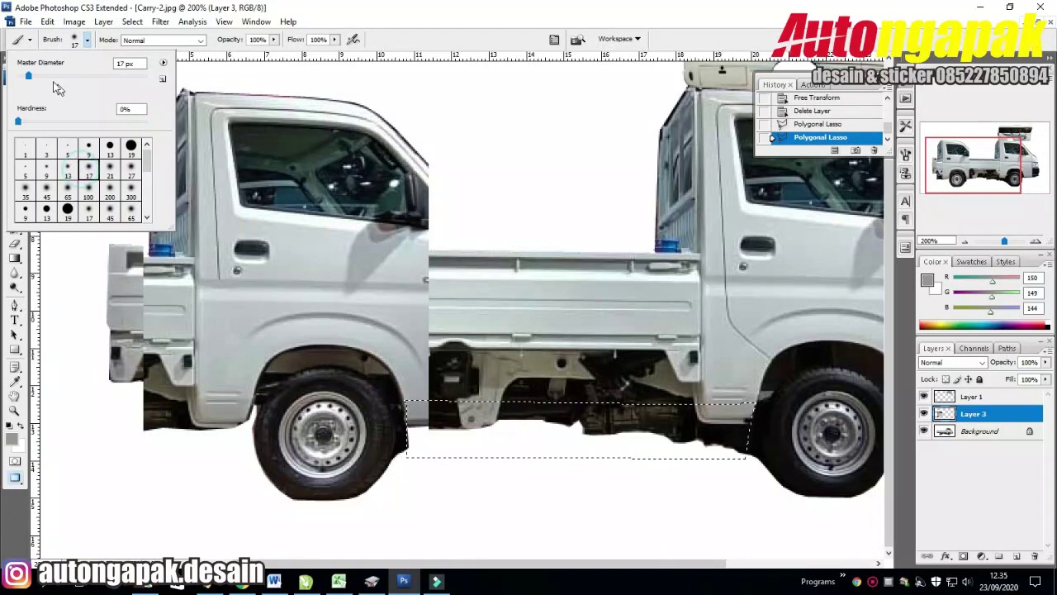
{"action": "double_click", "coordinate": [87, 170]}
{"action": "mouse_move", "coordinate": [475, 438]}
{"action": "left_mouse_down"}
{"action": "mouse_move", "coordinate": [436, 433]}
{"action": "mouse_move", "coordinate": [600, 450]}
{"action": "left_mouse_up"}
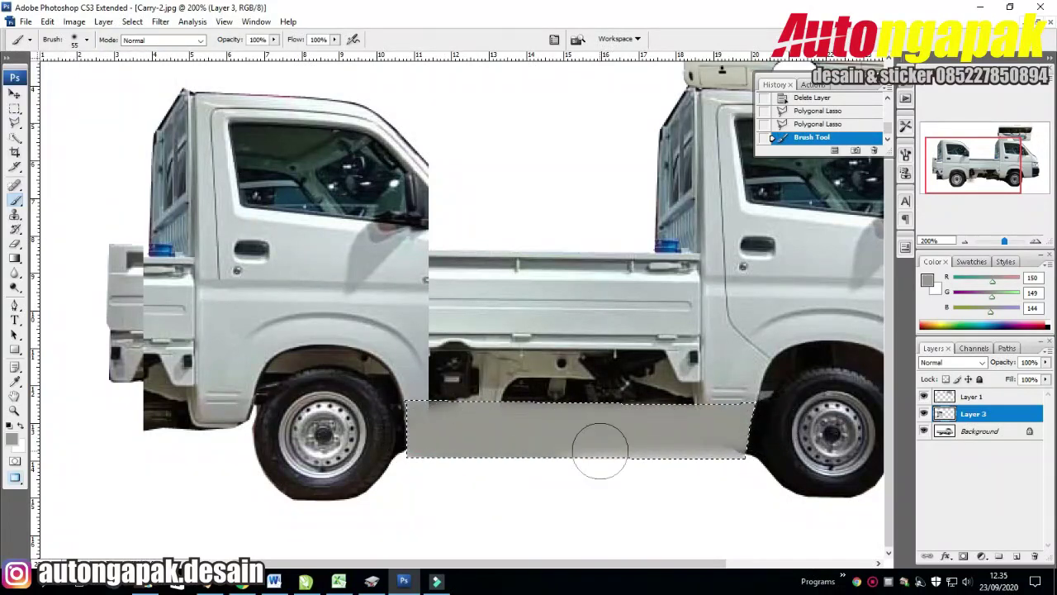
Shade the panel with sampled dark grey at the bottom and light grey under the bed, then deselect
{"action": "left_click", "coordinate": [15, 380]}
{"action": "left_click", "coordinate": [360, 472]}
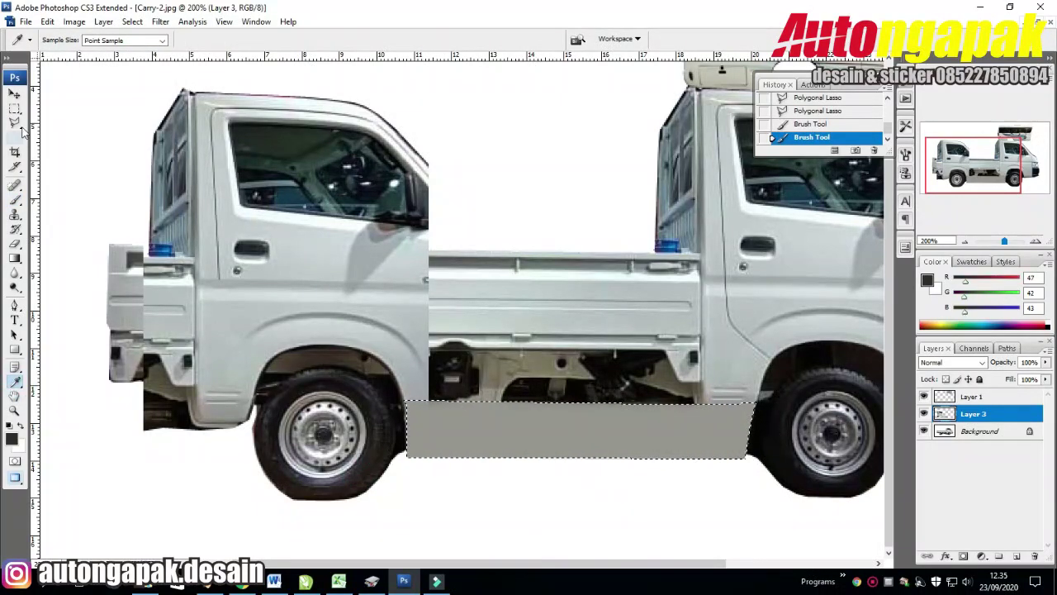
{"action": "left_click", "coordinate": [19, 201]}
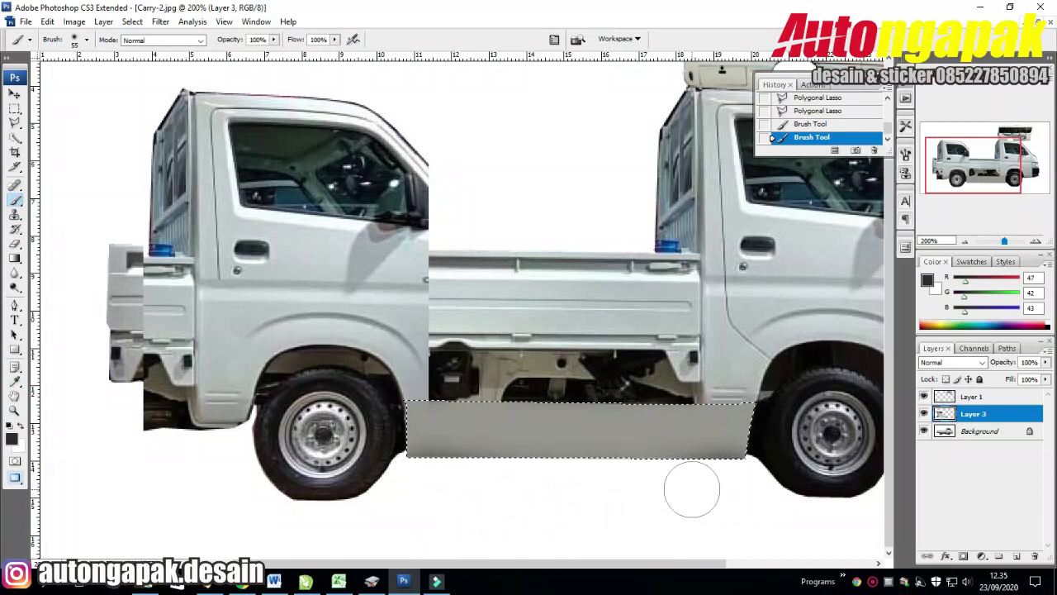
{"action": "left_click_drag", "start_coordinate": [691, 489], "coordinate": [483, 487]}
{"action": "left_click", "coordinate": [15, 380]}
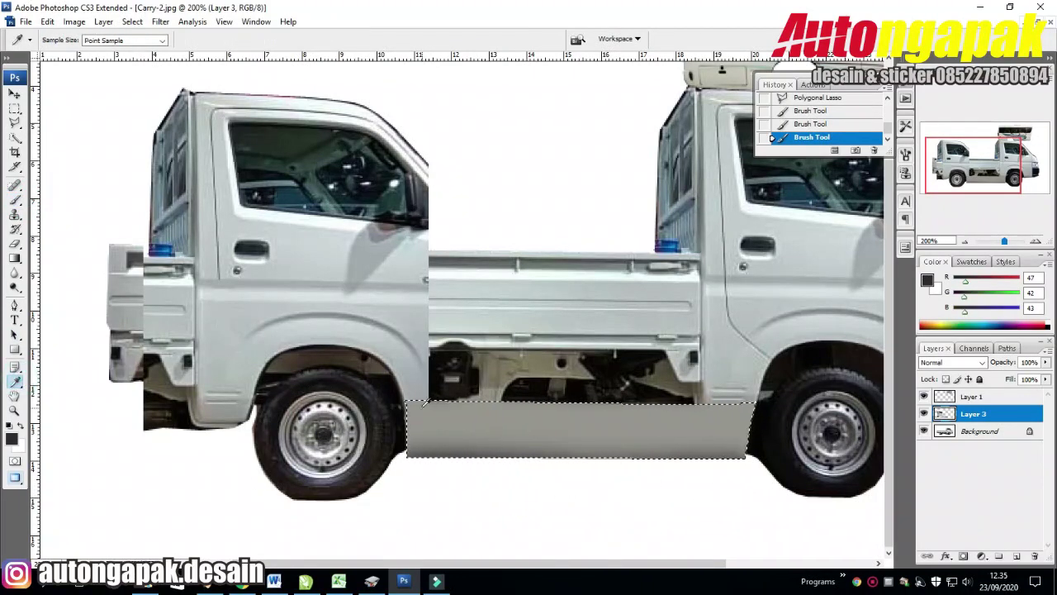
{"action": "left_click", "coordinate": [424, 402]}
{"action": "left_click", "coordinate": [15, 201]}
{"action": "mouse_move", "coordinate": [413, 376]}
{"action": "left_mouse_down"}
{"action": "mouse_move", "coordinate": [500, 383]}
{"action": "mouse_move", "coordinate": [438, 384]}
{"action": "left_mouse_up"}
{"action": "left_click", "coordinate": [15, 109]}
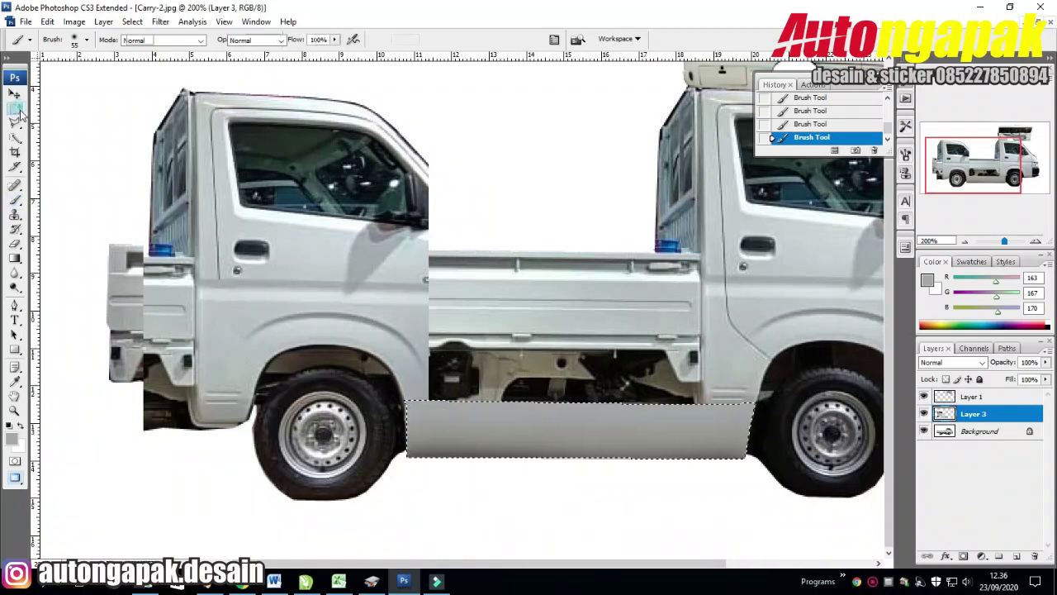
{"action": "left_click", "coordinate": [708, 300]}
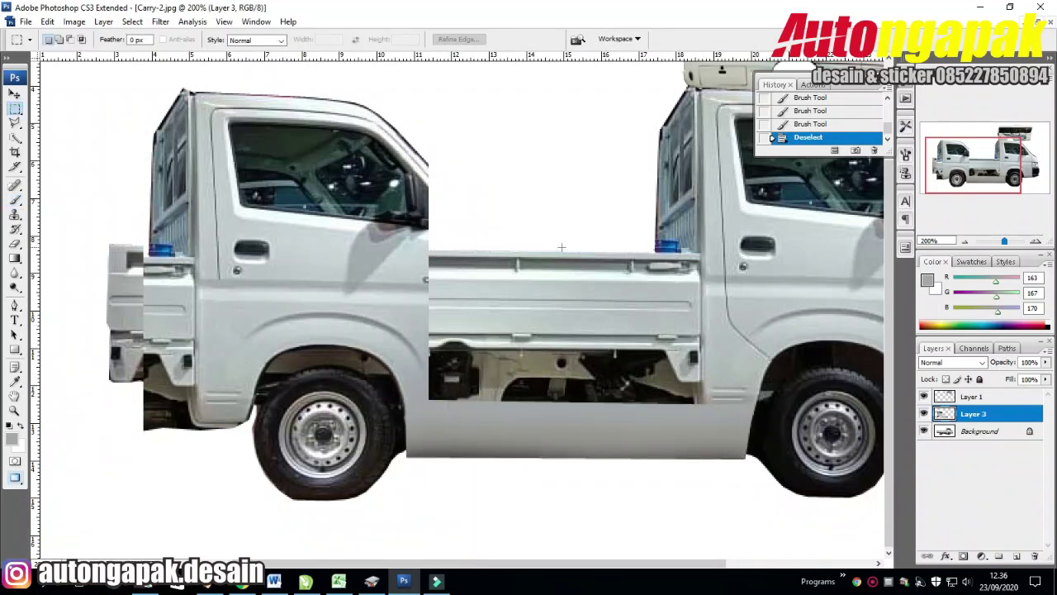
Delete the duplicated rear cab area inside a rectangular selection, then zoom out to the whole image
{"action": "left_click_drag", "start_coordinate": [127, 75], "coordinate": [503, 310]}
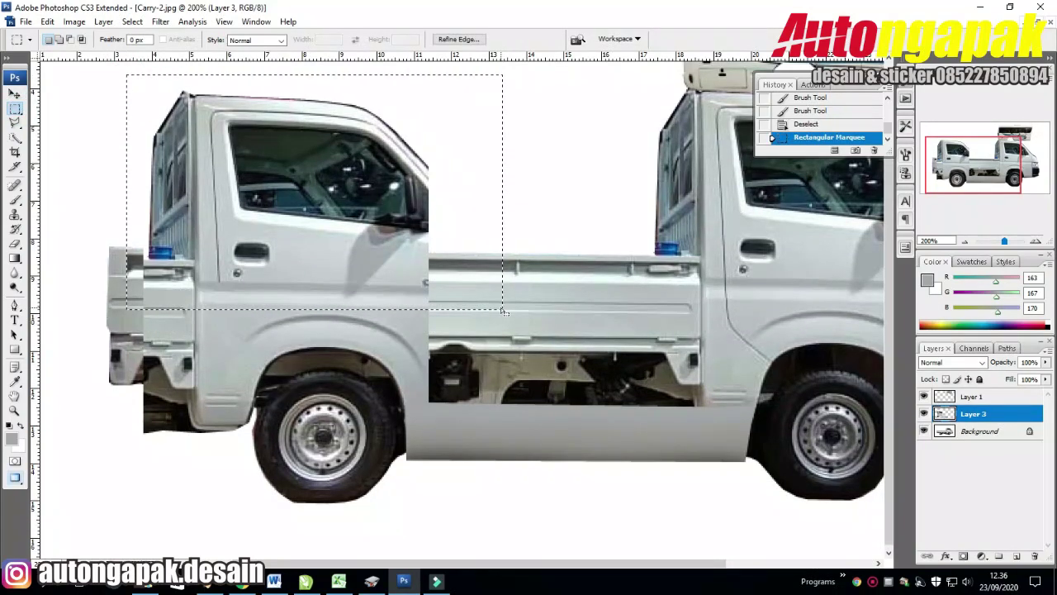
{"action": "key", "text": "Delete"}
{"action": "left_click", "coordinate": [423, 179]}
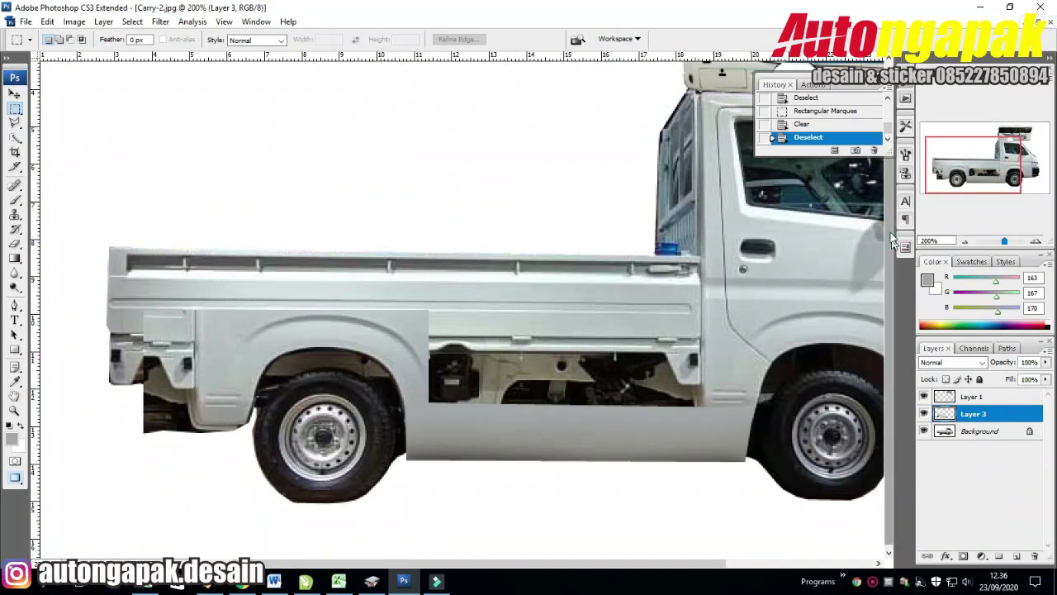
{"action": "left_click_drag", "start_coordinate": [974, 166], "coordinate": [975, 152]}
{"action": "left_click_drag", "start_coordinate": [1005, 241], "coordinate": [1001, 241]}
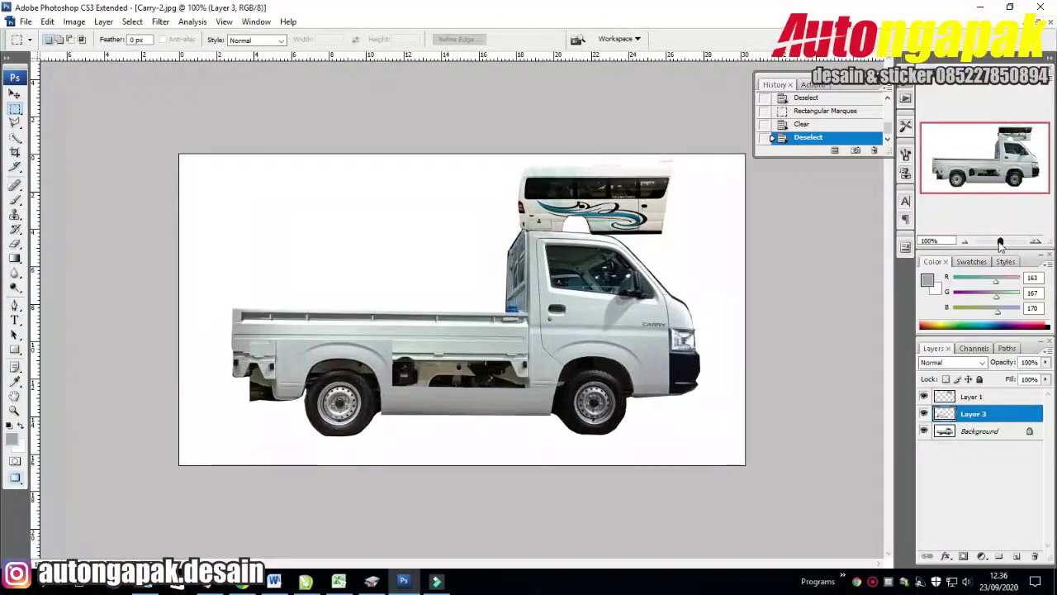
{"action": "key", "text": "v"}
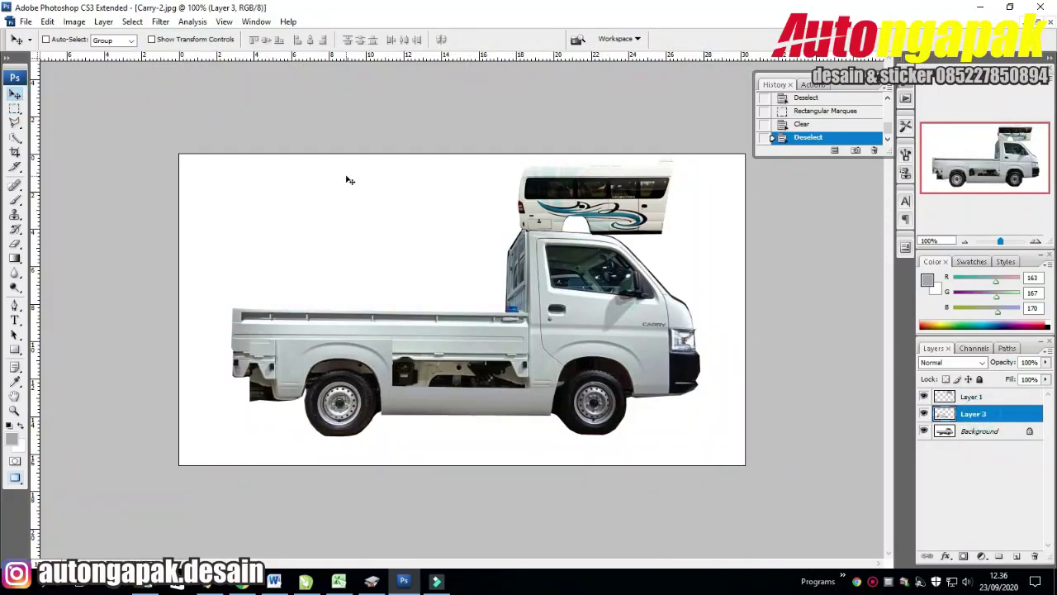
Select the top of the cab on the Background layer and paste it as a new layer
{"action": "left_click_drag", "start_coordinate": [348, 181], "coordinate": [375, 171]}
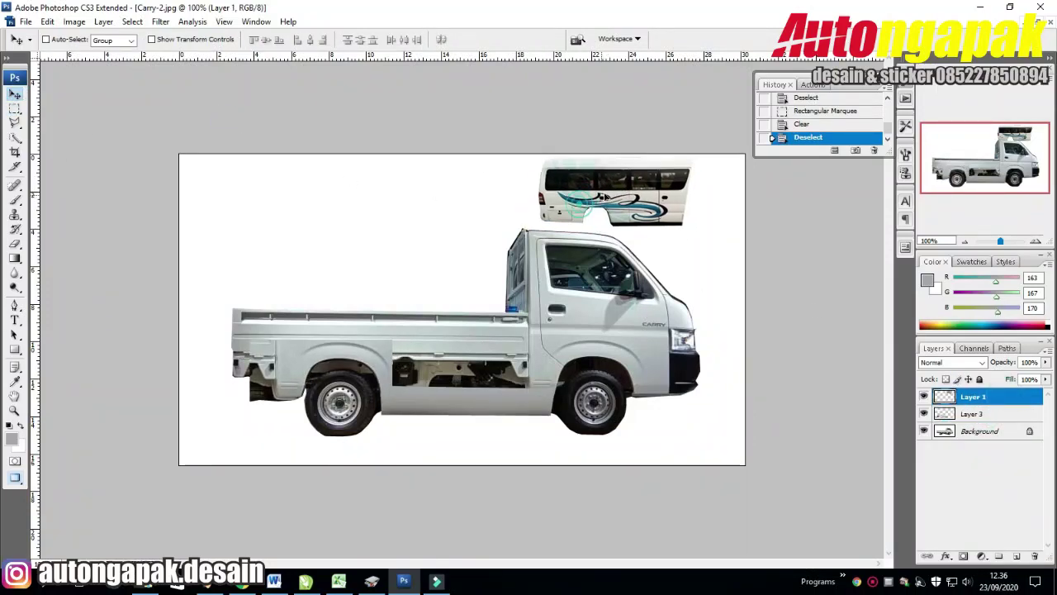
{"action": "left_click", "coordinate": [15, 122]}
{"action": "left_click", "coordinate": [14, 107]}
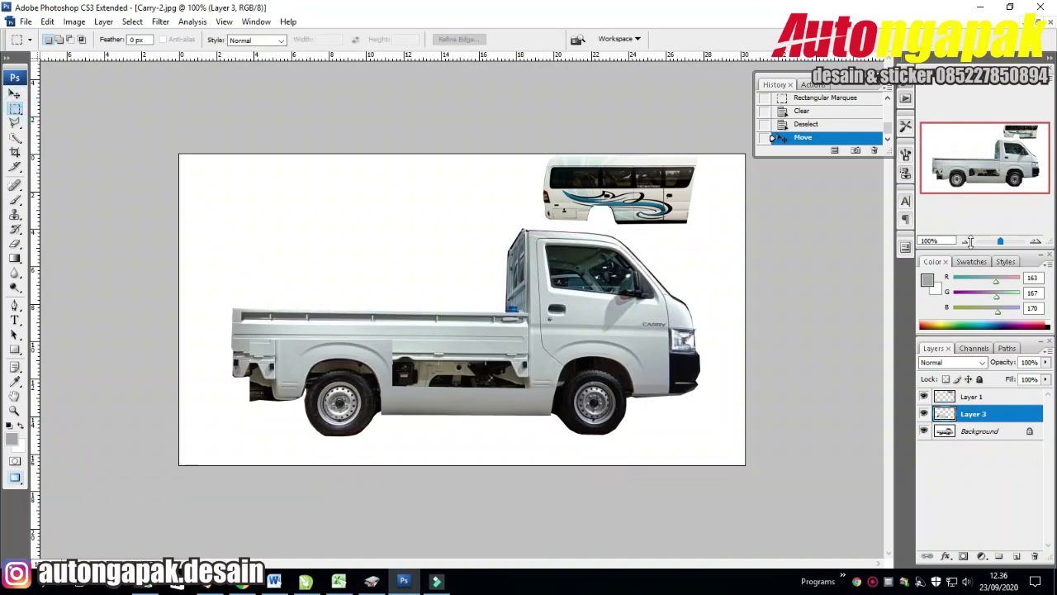
{"action": "left_click_drag", "start_coordinate": [1001, 240], "coordinate": [1004, 241]}
{"action": "left_click", "coordinate": [980, 431]}
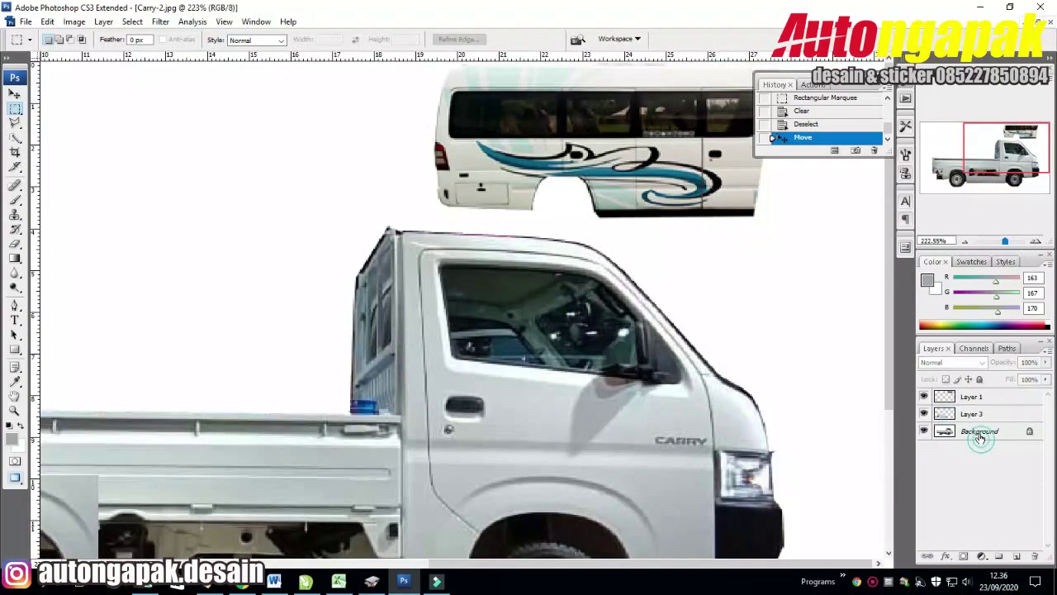
{"action": "left_click_drag", "start_coordinate": [374, 195], "coordinate": [661, 291]}
{"action": "key", "text": "ctrl+v"}
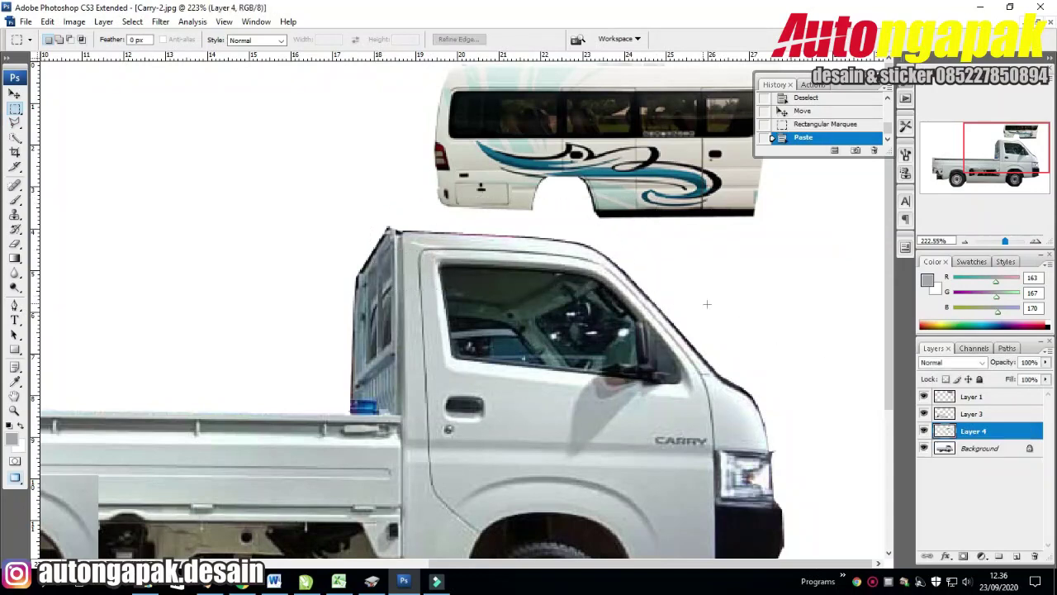
Erase the copy's window area, leaving only the roof strip, and place it on the cab roof
{"action": "key", "text": "v"}
{"action": "key", "text": "Up"}
{"action": "key", "text": "Up"}
{"action": "key", "text": "Up"}
{"action": "key", "text": "Up"}
{"action": "key", "text": "Up"}
{"action": "key", "text": "Up"}
{"action": "key", "text": "Up"}
{"action": "key", "text": "Up"}
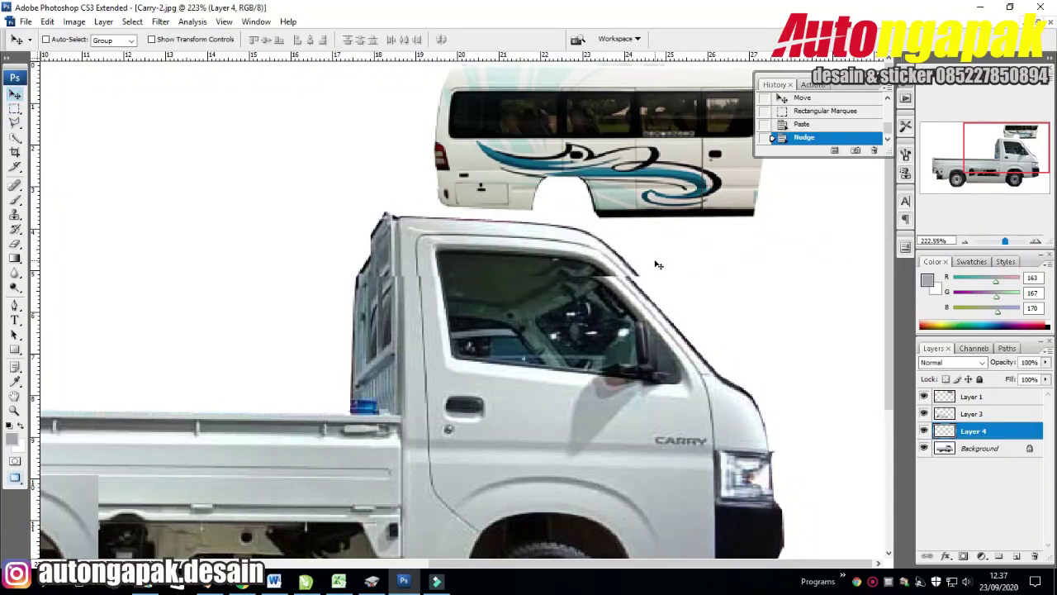
{"action": "left_click_drag", "start_coordinate": [658, 265], "coordinate": [391, 210]}
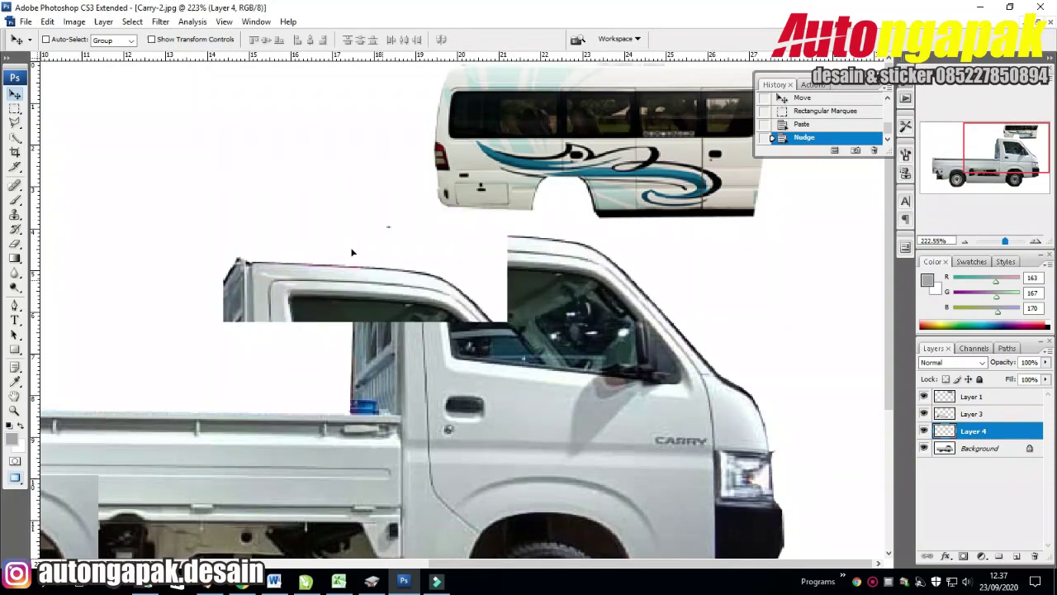
{"action": "left_click", "coordinate": [15, 244]}
{"action": "mouse_move", "coordinate": [184, 212]}
{"action": "left_mouse_down"}
{"action": "mouse_move", "coordinate": [331, 221]}
{"action": "mouse_move", "coordinate": [96, 217]}
{"action": "mouse_move", "coordinate": [111, 150]}
{"action": "left_mouse_up"}
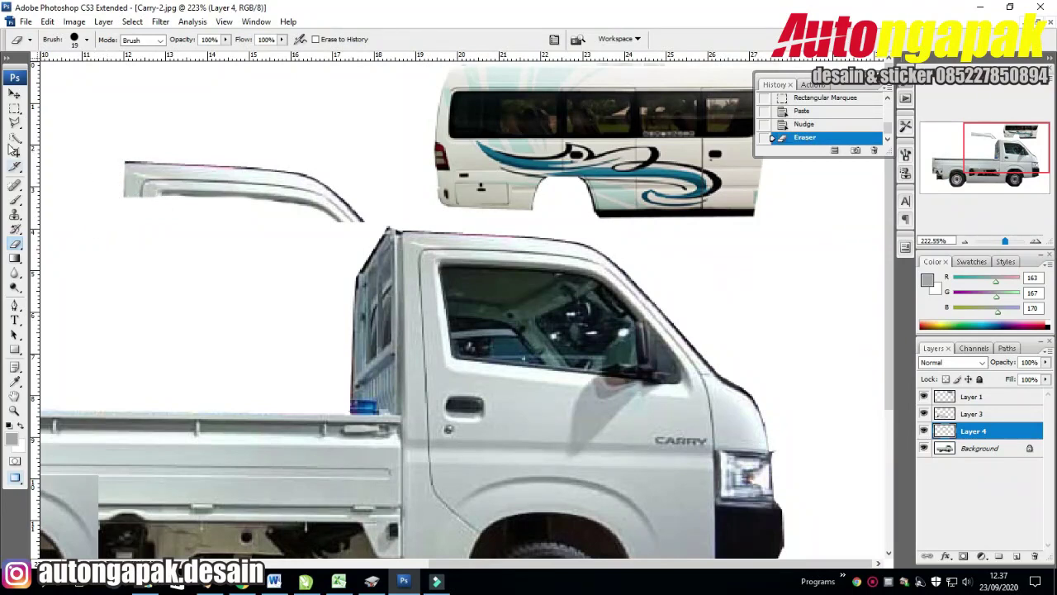
{"action": "key", "text": "v"}
{"action": "mouse_move", "coordinate": [198, 191]}
{"action": "left_mouse_down"}
{"action": "mouse_move", "coordinate": [448, 229]}
{"action": "mouse_move", "coordinate": [440, 226]}
{"action": "left_mouse_up"}
Skew the roof strip's top edge leftward with Free Transform and nudge it slightly right
{"action": "key", "text": "ctrl+t"}
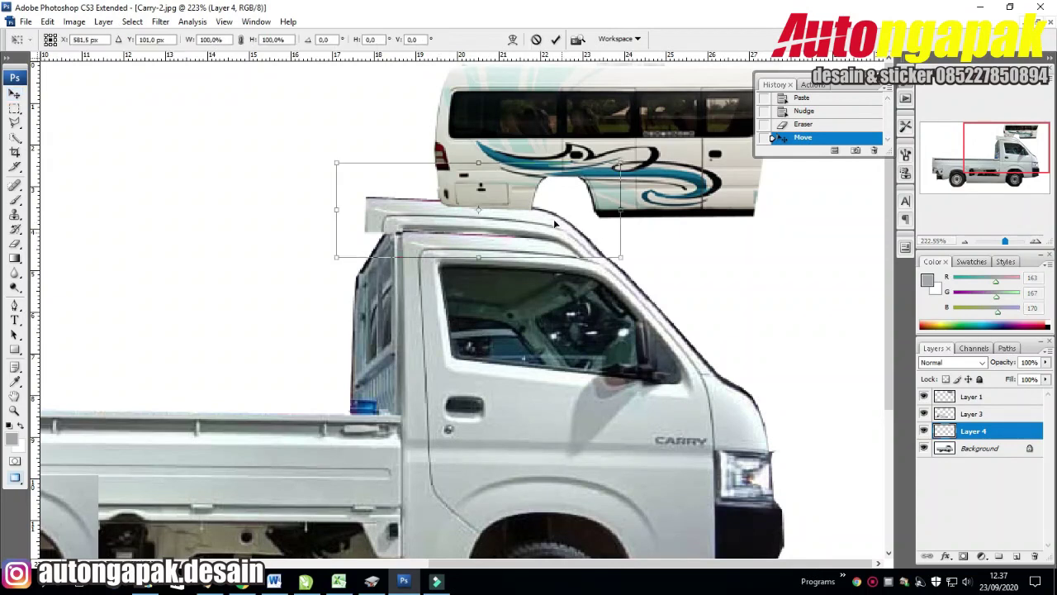
{"action": "left_click_drag", "start_coordinate": [478, 164], "coordinate": [438, 163]}
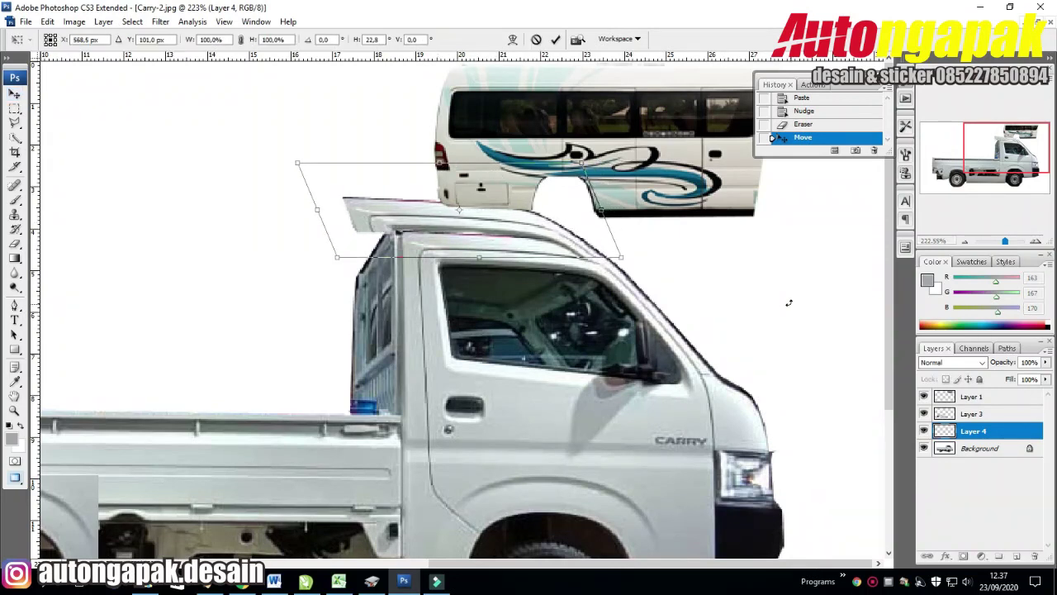
{"action": "key", "text": "m"}
{"action": "key", "text": "Return"}
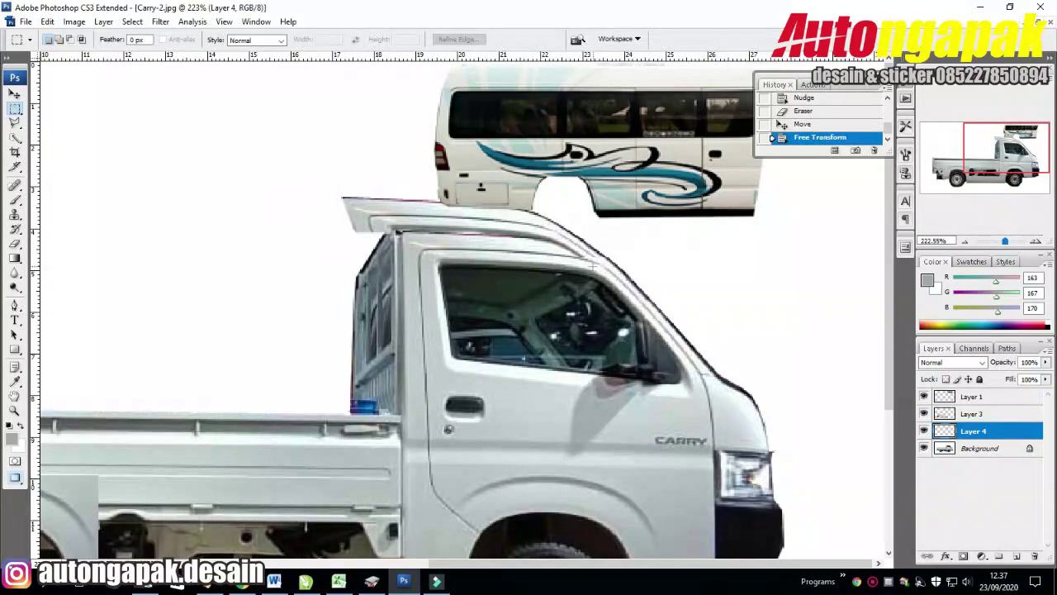
{"action": "key", "text": "v"}
{"action": "key", "text": "Right"}
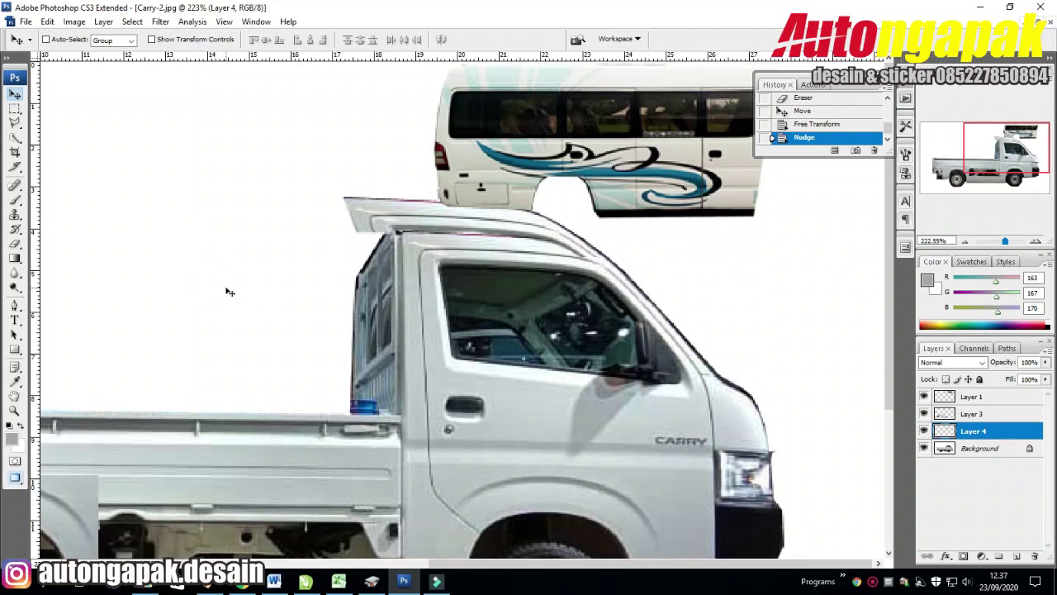
{"action": "mouse_move", "coordinate": [1005, 242]}
{"action": "left_mouse_down"}
{"action": "mouse_move", "coordinate": [987, 242]}
{"action": "mouse_move", "coordinate": [1002, 242]}
{"action": "left_mouse_up"}
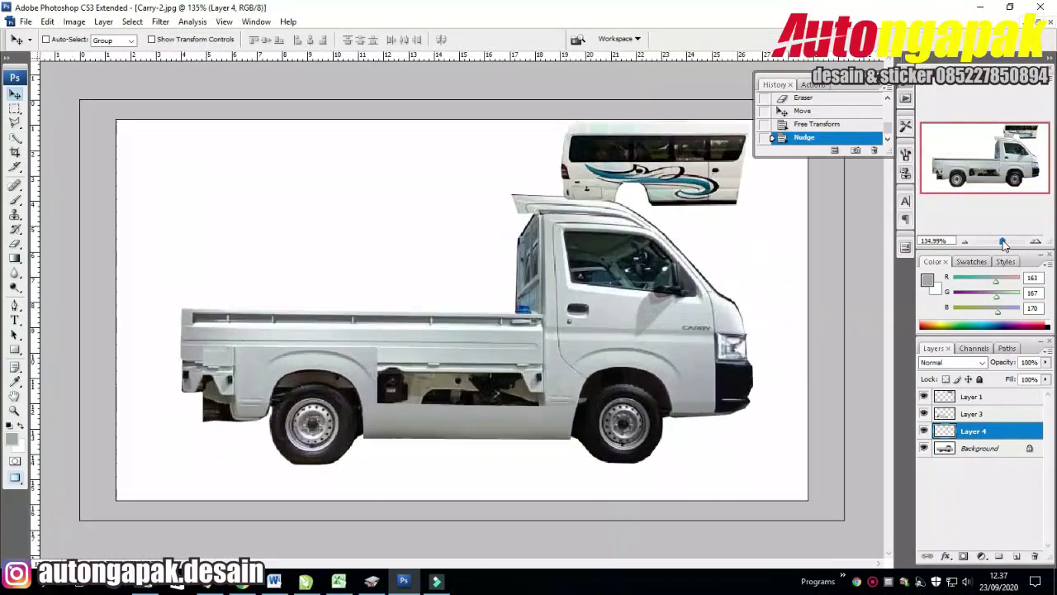
Clear the peak above the cab roof and deselect
{"action": "left_click", "coordinate": [15, 108]}
{"action": "left_click_drag", "start_coordinate": [452, 141], "coordinate": [548, 251]}
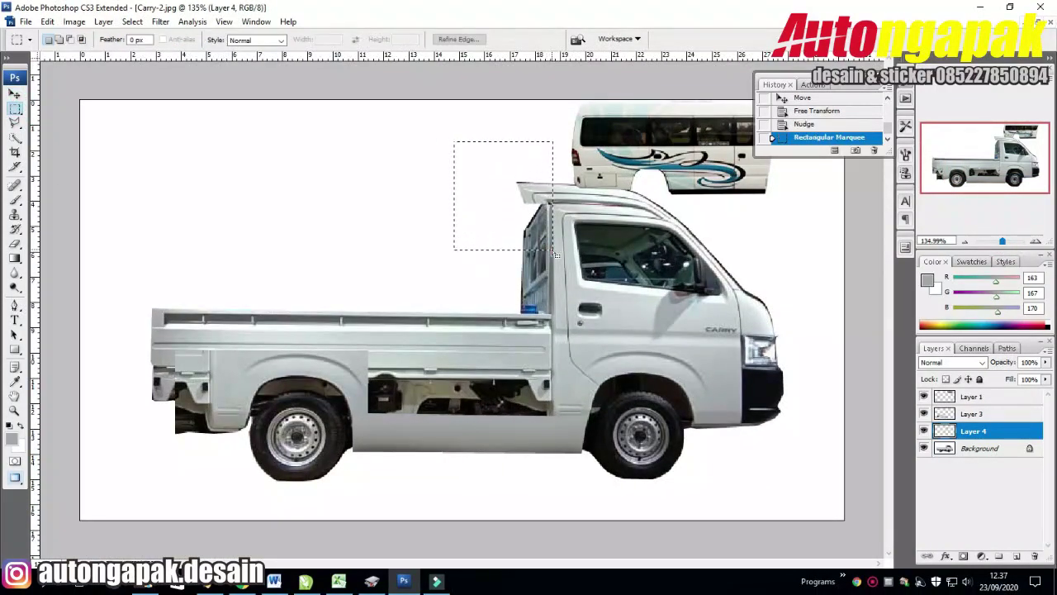
{"action": "key", "text": "Delete"}
{"action": "key", "text": "ctrl+d"}
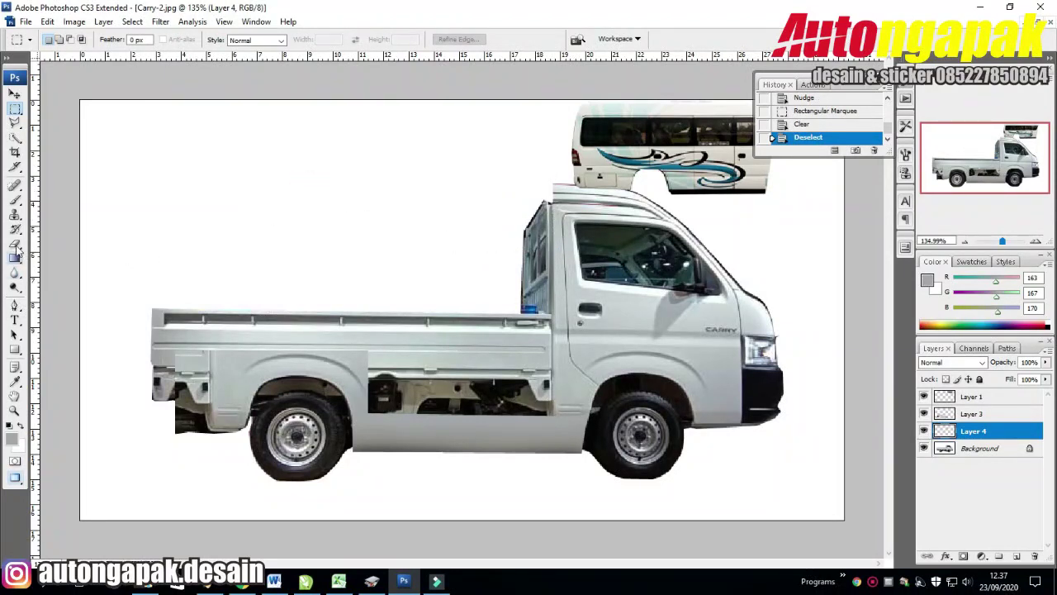
Erase a small spot near the cab roof with a smaller eraser, then zoom in
{"action": "left_click", "coordinate": [15, 244]}
{"action": "left_click", "coordinate": [86, 39]}
{"action": "left_click", "coordinate": [658, 222]}
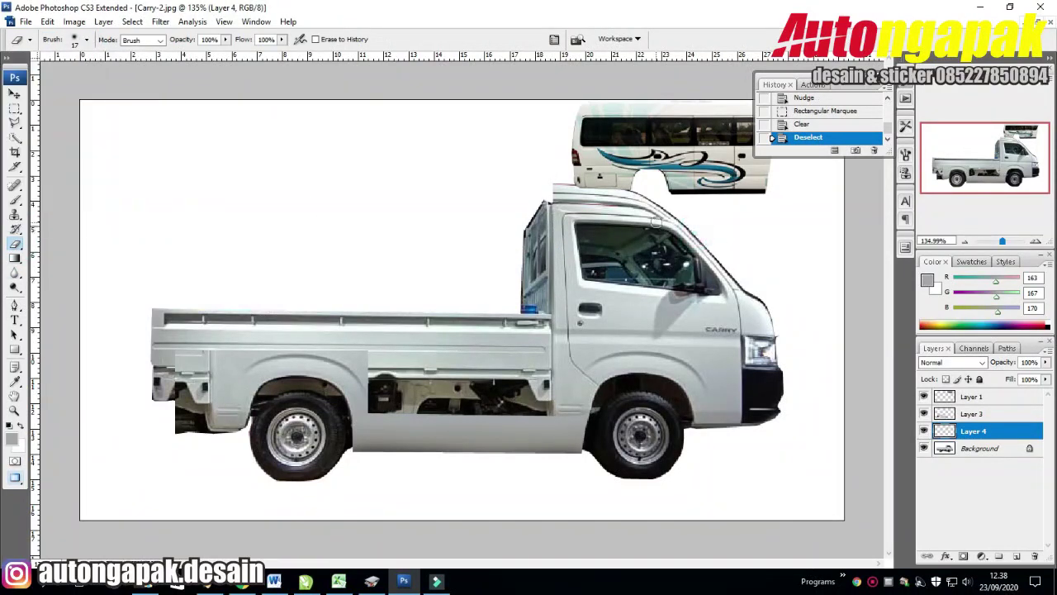
{"action": "left_click", "coordinate": [669, 221]}
{"action": "key", "text": "ctrl+z"}
{"action": "left_click", "coordinate": [662, 223]}
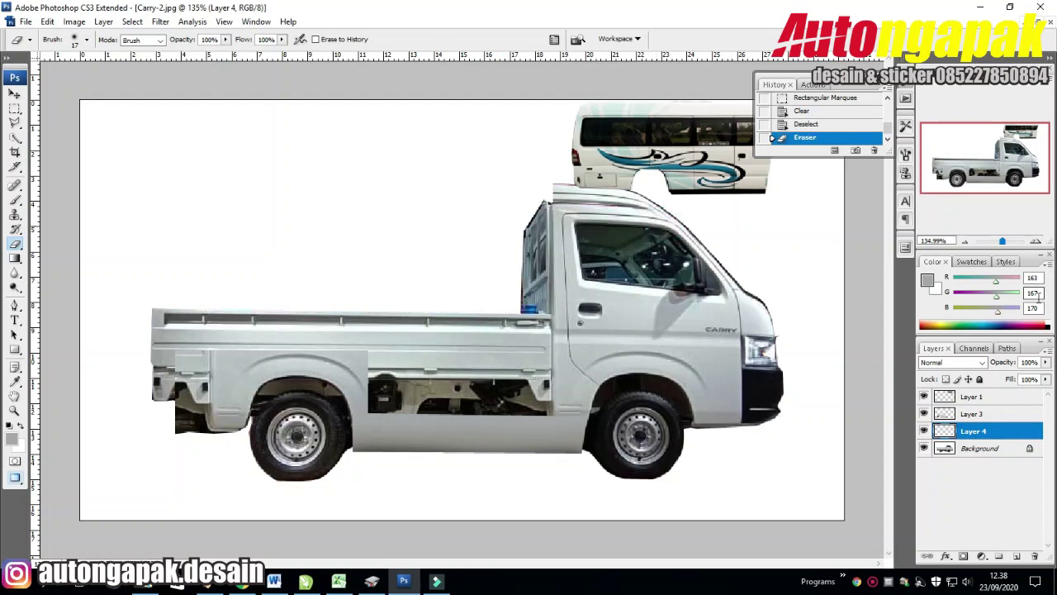
{"action": "left_click_drag", "start_coordinate": [1002, 241], "coordinate": [1006, 241]}
{"action": "left_click_drag", "start_coordinate": [985, 159], "coordinate": [1008, 145]}
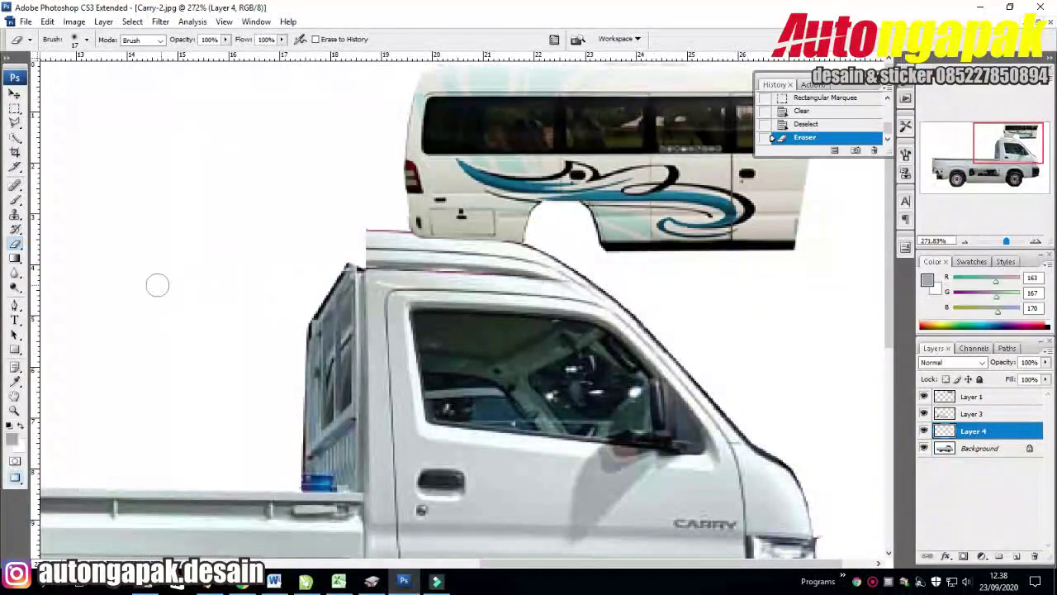
Lasso the roof strip and paint the pink line over with the sampled light roof colour
{"action": "key", "text": "l"}
{"action": "left_click", "coordinate": [417, 256]}
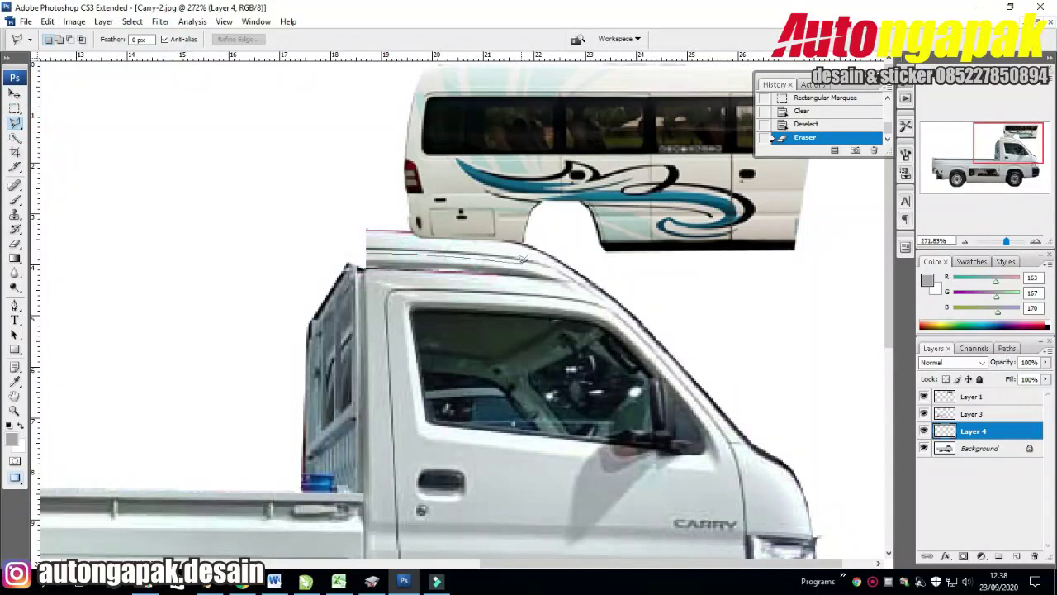
{"action": "left_click", "coordinate": [593, 298]}
{"action": "left_click", "coordinate": [370, 248]}
{"action": "key", "text": "i"}
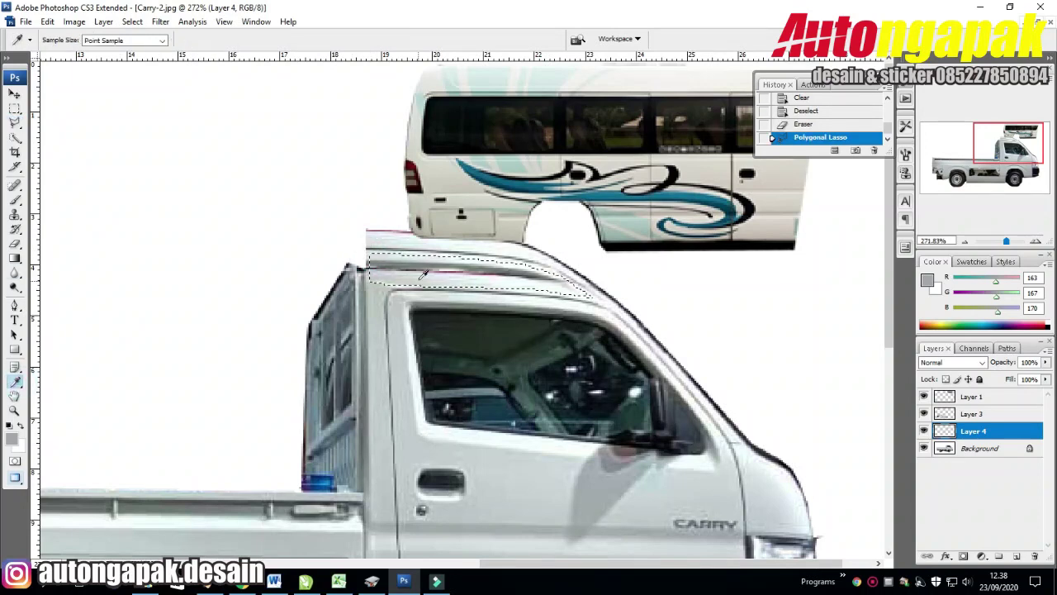
{"action": "left_click", "coordinate": [422, 275]}
{"action": "key", "text": "b"}
{"action": "left_click_drag", "start_coordinate": [388, 273], "coordinate": [570, 285]}
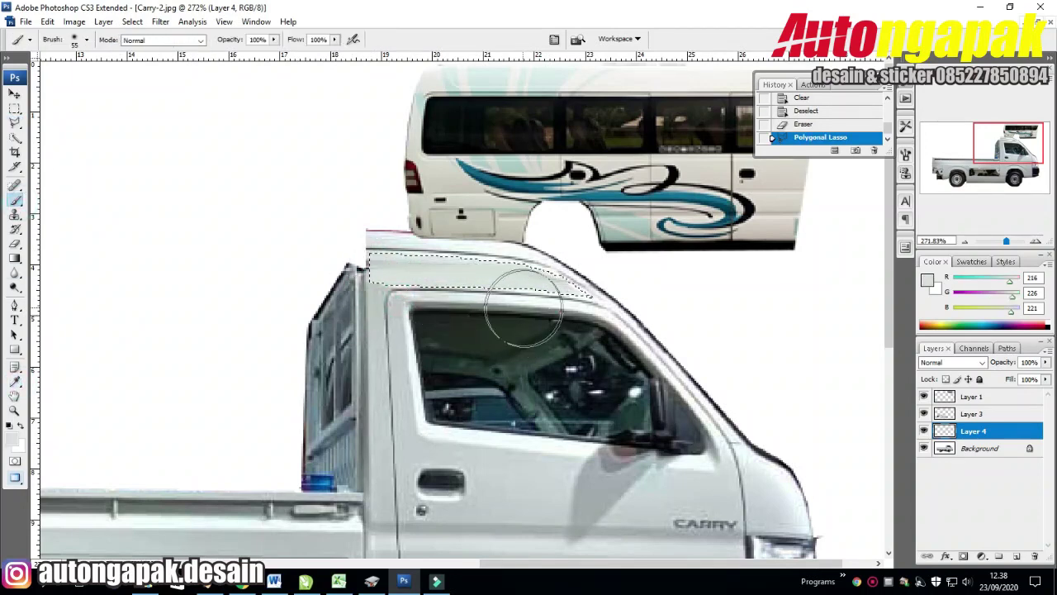
{"action": "left_click_drag", "start_coordinate": [523, 310], "coordinate": [545, 323]}
{"action": "key", "text": "ctrl+d"}
{"action": "key", "text": "m"}
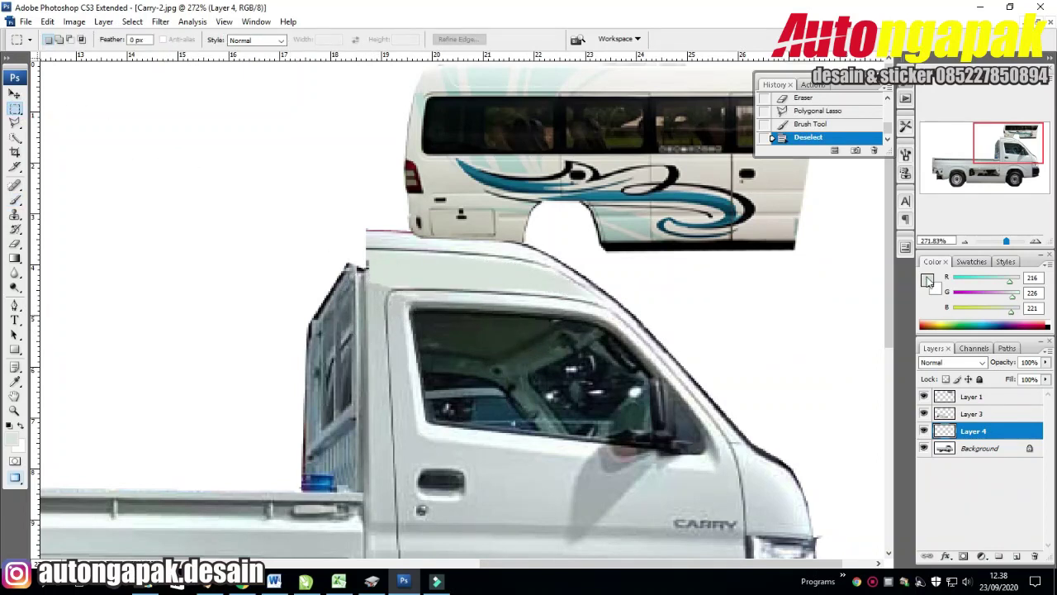
{"action": "left_click", "coordinate": [15, 122]}
{"action": "left_click", "coordinate": [815, 482]}
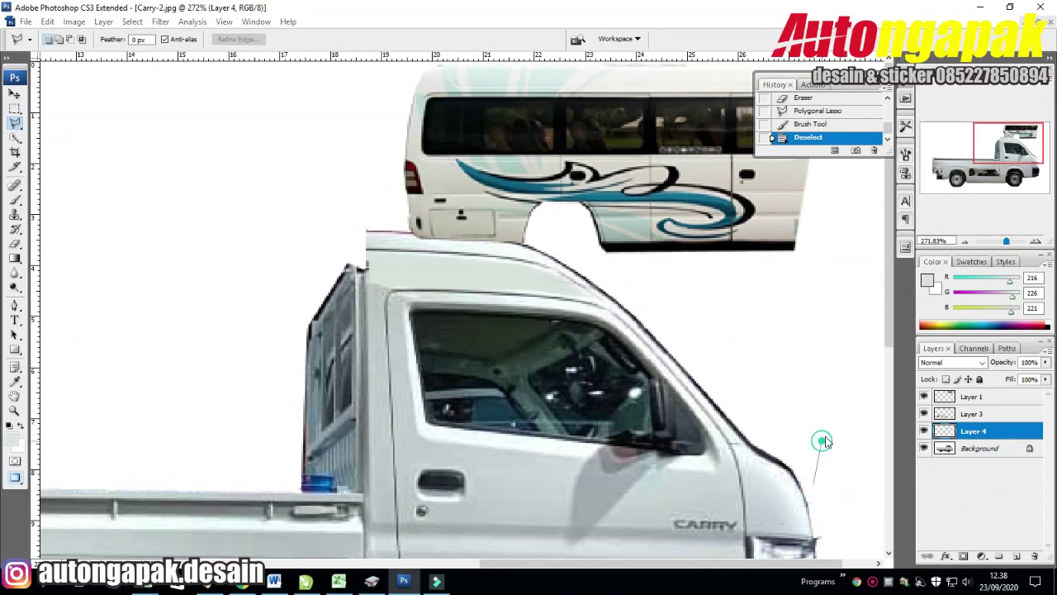
Zoom out to the whole truck and trace a first rear-body outline, then discard it
{"action": "double_click", "coordinate": [822, 442]}
{"action": "key", "text": "Return"}
{"action": "left_click_drag", "start_coordinate": [1006, 242], "coordinate": [1001, 242]}
{"action": "left_click", "coordinate": [543, 196]}
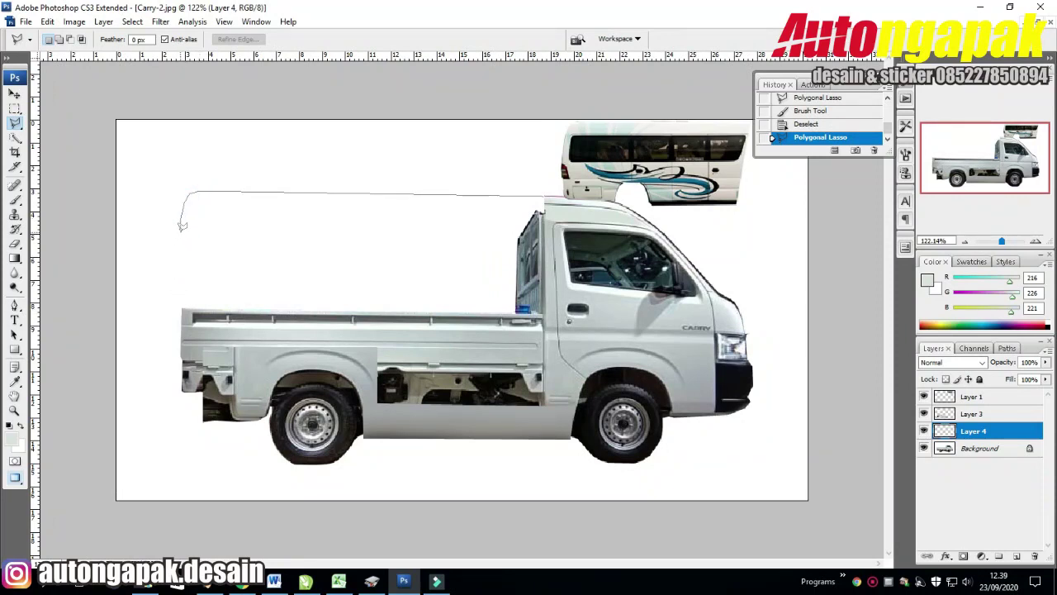
{"action": "left_click_drag", "start_coordinate": [178, 241], "coordinate": [174, 283]}
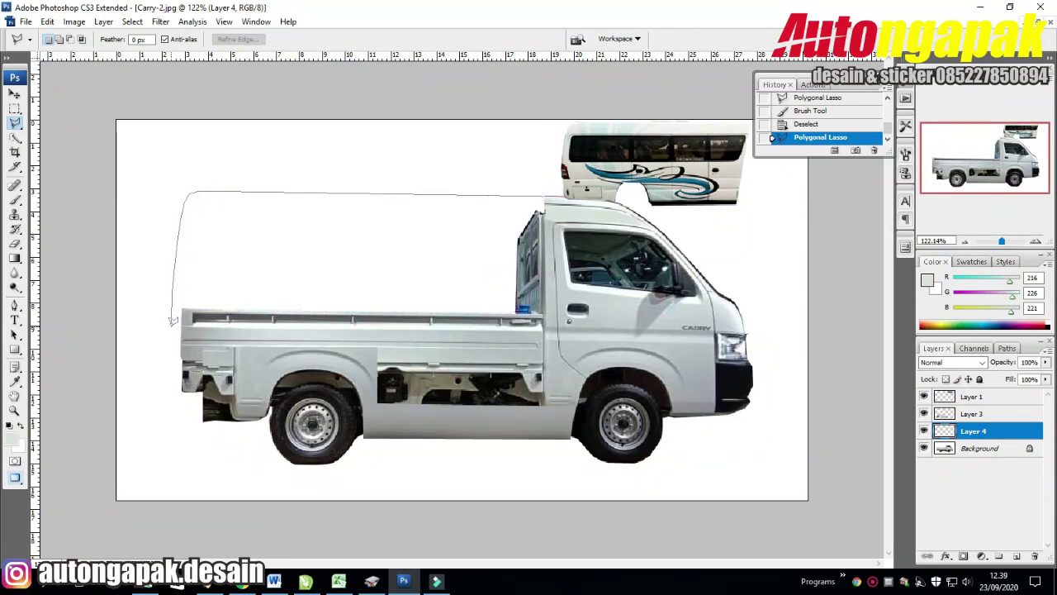
{"action": "left_click_drag", "start_coordinate": [173, 341], "coordinate": [170, 353]}
{"action": "double_click", "coordinate": [177, 407]}
{"action": "left_click", "coordinate": [83, 165]}
{"action": "double_click", "coordinate": [118, 206]}
{"action": "left_click", "coordinate": [512, 221]}
Outline the rear body from the cab roof around the rear wheel, then sample grey (181, 189, 191)
{"action": "left_click", "coordinate": [548, 196]}
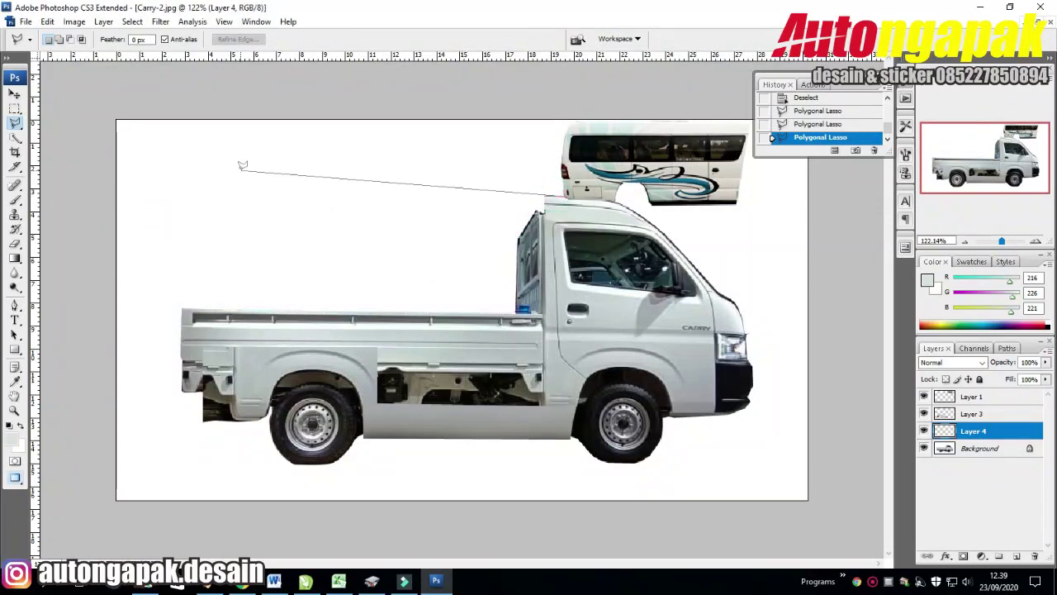
{"action": "left_click", "coordinate": [176, 191]}
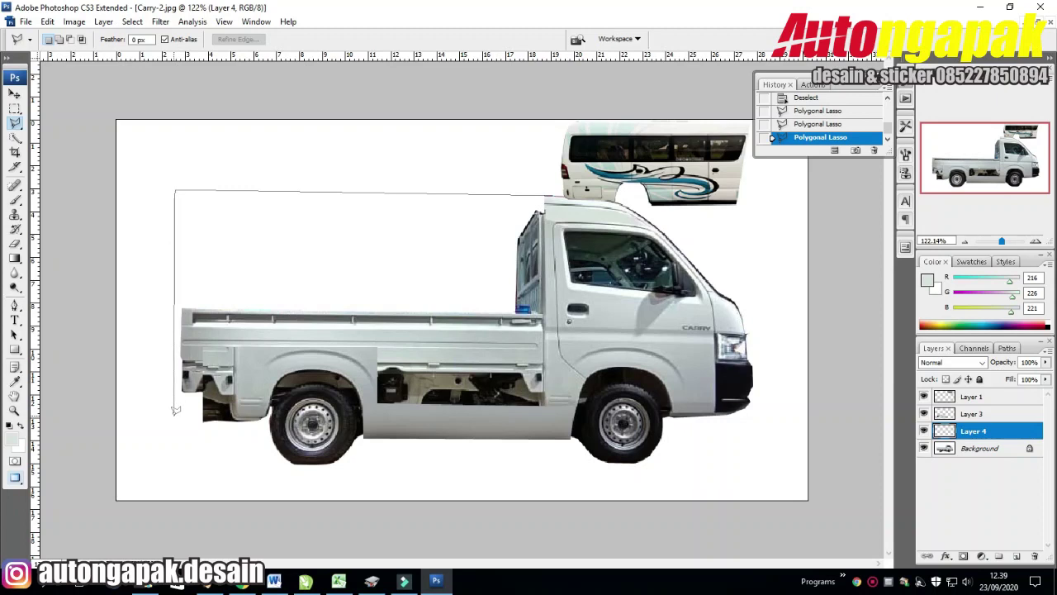
{"action": "left_click", "coordinate": [172, 412]}
{"action": "left_click", "coordinate": [174, 420]}
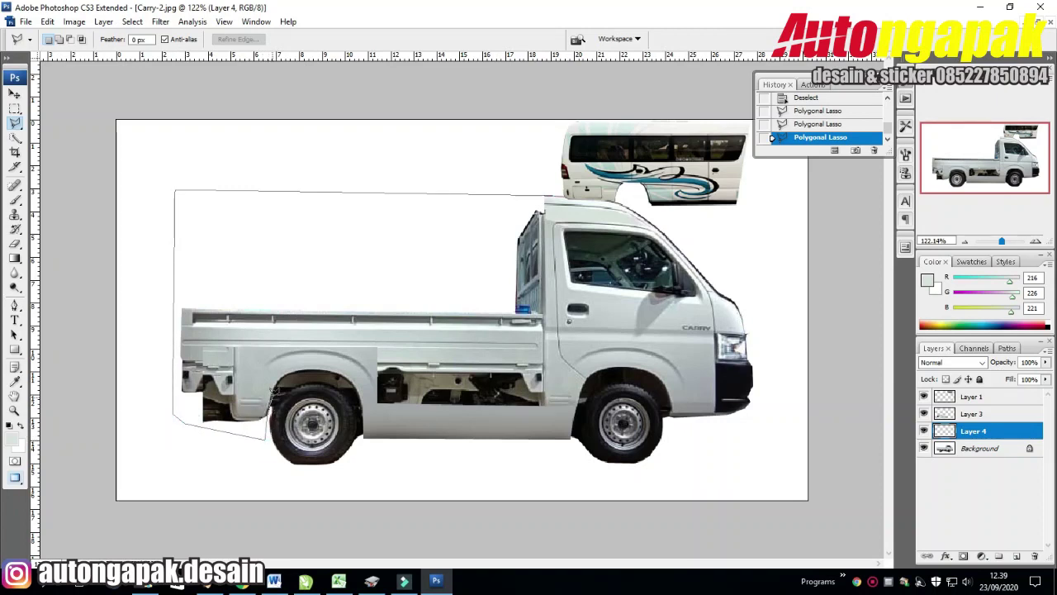
{"action": "left_click", "coordinate": [255, 358]}
{"action": "left_click", "coordinate": [332, 347]}
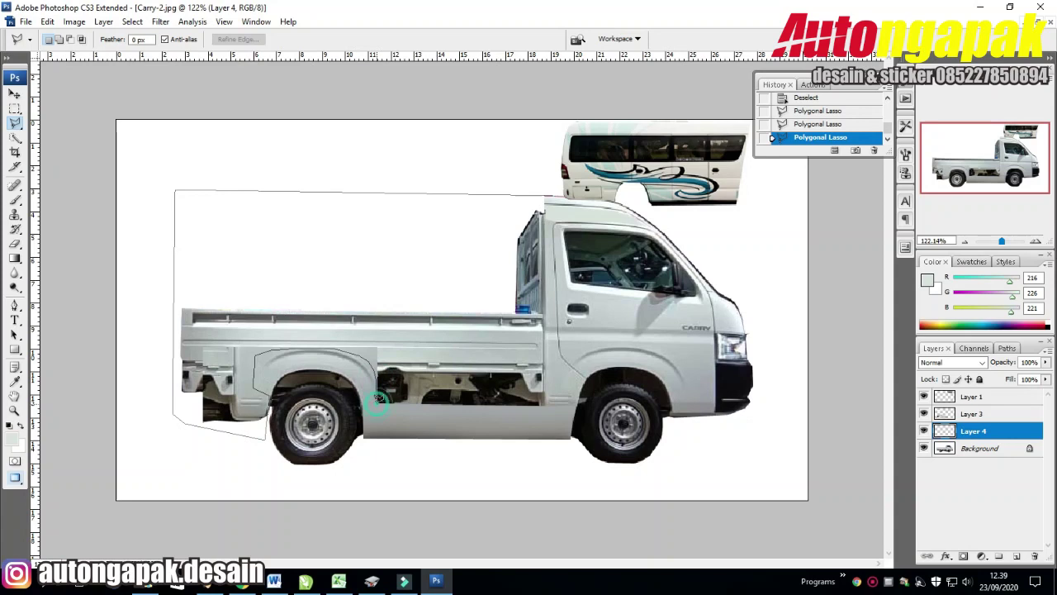
{"action": "left_click", "coordinate": [552, 404]}
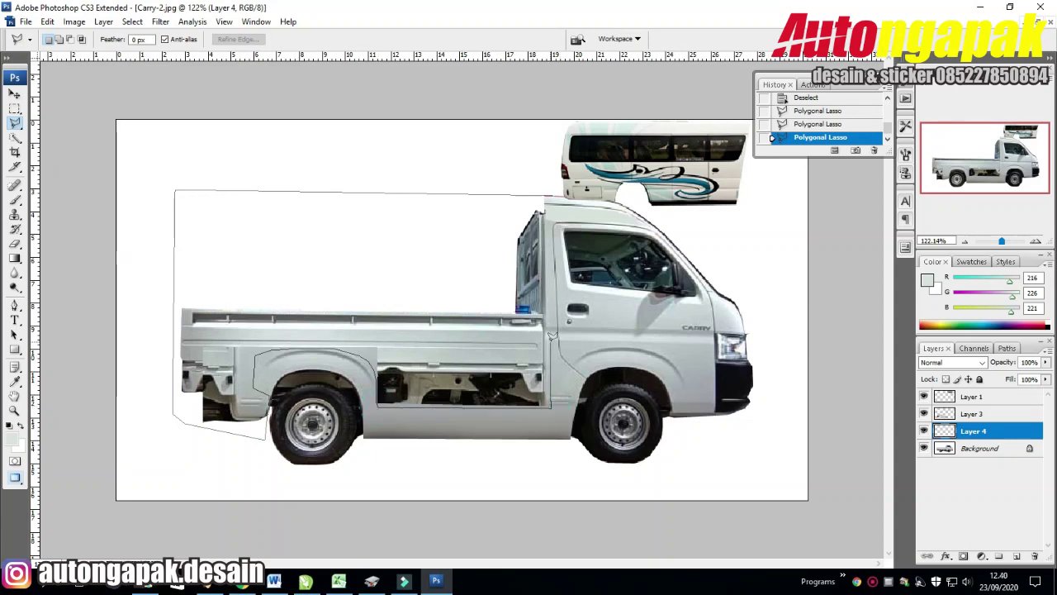
{"action": "left_click", "coordinate": [555, 191]}
{"action": "left_click", "coordinate": [15, 380]}
{"action": "left_click", "coordinate": [403, 367]}
Paint the outlined rear body grey on Layer 3
{"action": "left_click", "coordinate": [14, 199]}
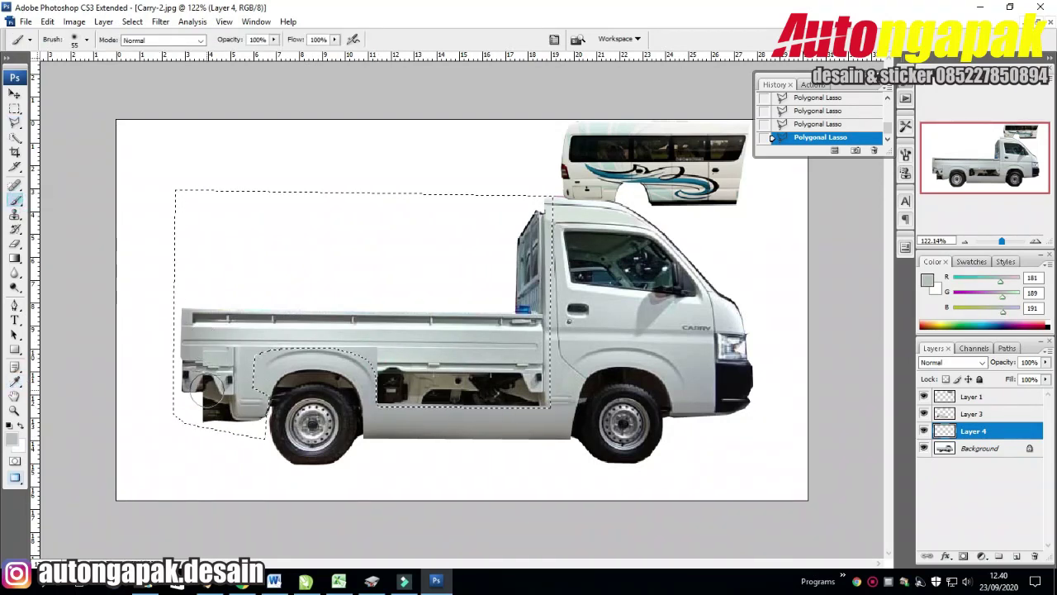
{"action": "left_click_drag", "start_coordinate": [209, 388], "coordinate": [177, 366]}
{"action": "key", "text": "ctrl+z"}
{"action": "left_click", "coordinate": [973, 414]}
{"action": "mouse_move", "coordinate": [217, 370]}
{"action": "left_mouse_down"}
{"action": "mouse_move", "coordinate": [298, 331]}
{"action": "mouse_move", "coordinate": [450, 384]}
{"action": "mouse_move", "coordinate": [484, 378]}
{"action": "mouse_move", "coordinate": [523, 354]}
{"action": "mouse_move", "coordinate": [543, 189]}
{"action": "mouse_move", "coordinate": [198, 223]}
{"action": "mouse_move", "coordinate": [462, 273]}
{"action": "mouse_move", "coordinate": [204, 306]}
{"action": "mouse_move", "coordinate": [413, 337]}
{"action": "mouse_move", "coordinate": [435, 299]}
{"action": "left_mouse_up"}
Add a lighter tone along the body top and a sampled mid grey over the lower panel
{"action": "left_click", "coordinate": [15, 380]}
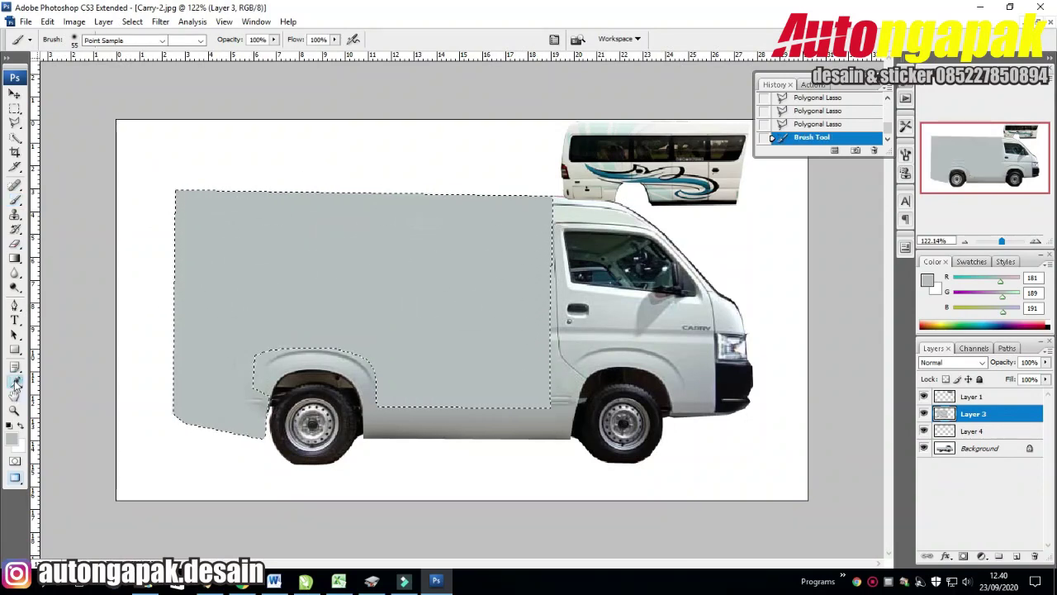
{"action": "left_click", "coordinate": [558, 199]}
{"action": "left_click", "coordinate": [15, 199]}
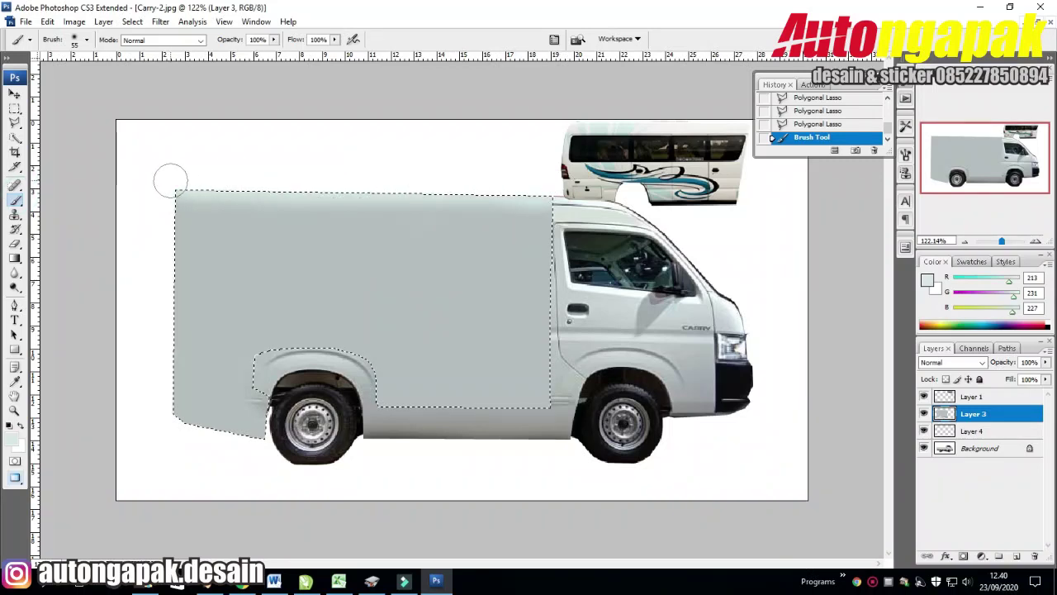
{"action": "left_click_drag", "start_coordinate": [466, 183], "coordinate": [106, 279]}
{"action": "left_click", "coordinate": [15, 380]}
{"action": "left_click", "coordinate": [560, 344]}
{"action": "key", "text": "b"}
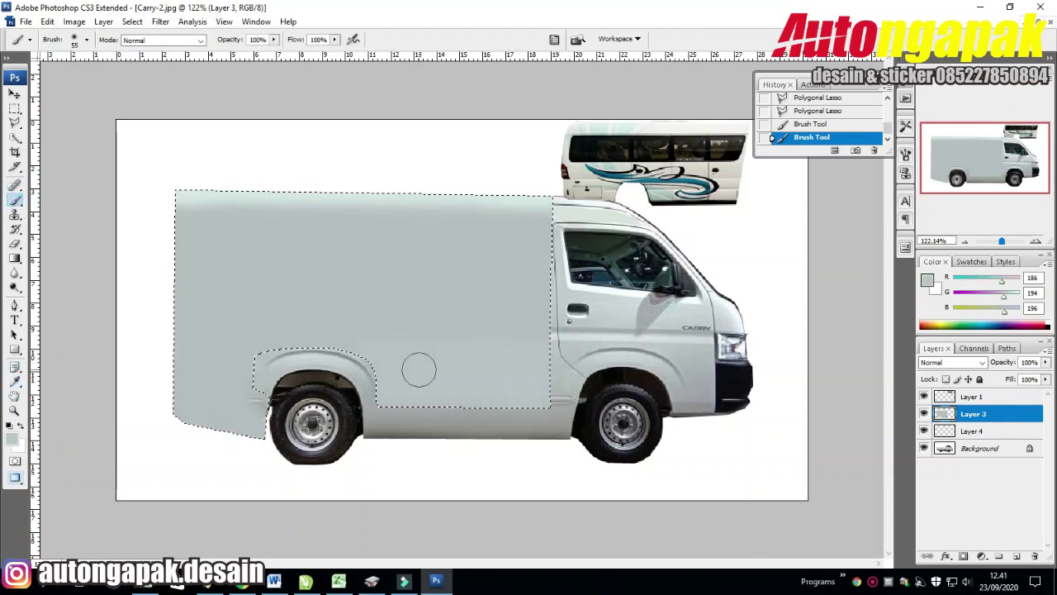
{"action": "left_click_drag", "start_coordinate": [554, 372], "coordinate": [429, 368]}
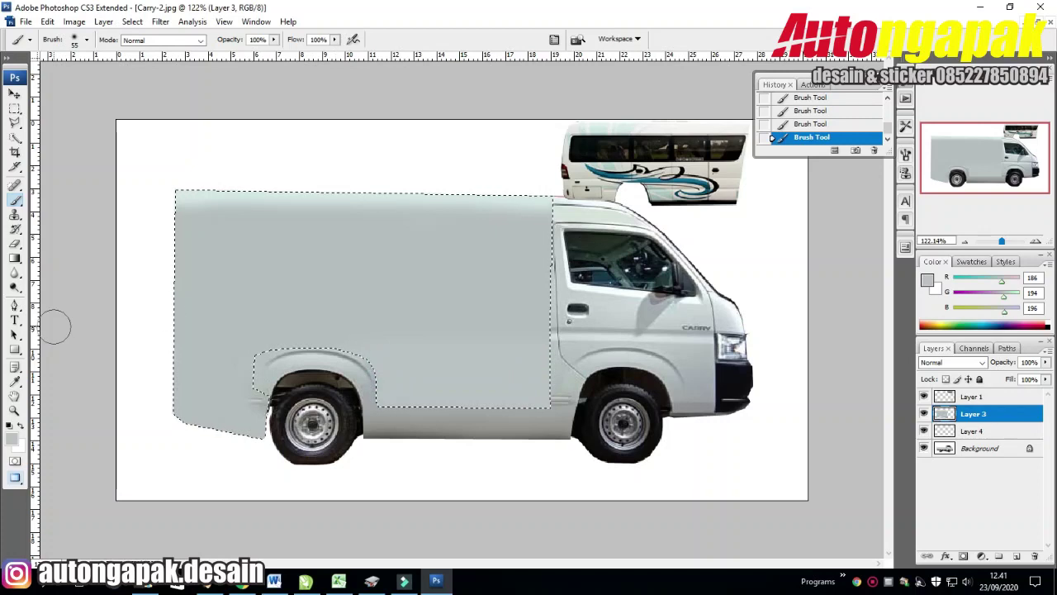
{"action": "left_click", "coordinate": [15, 380]}
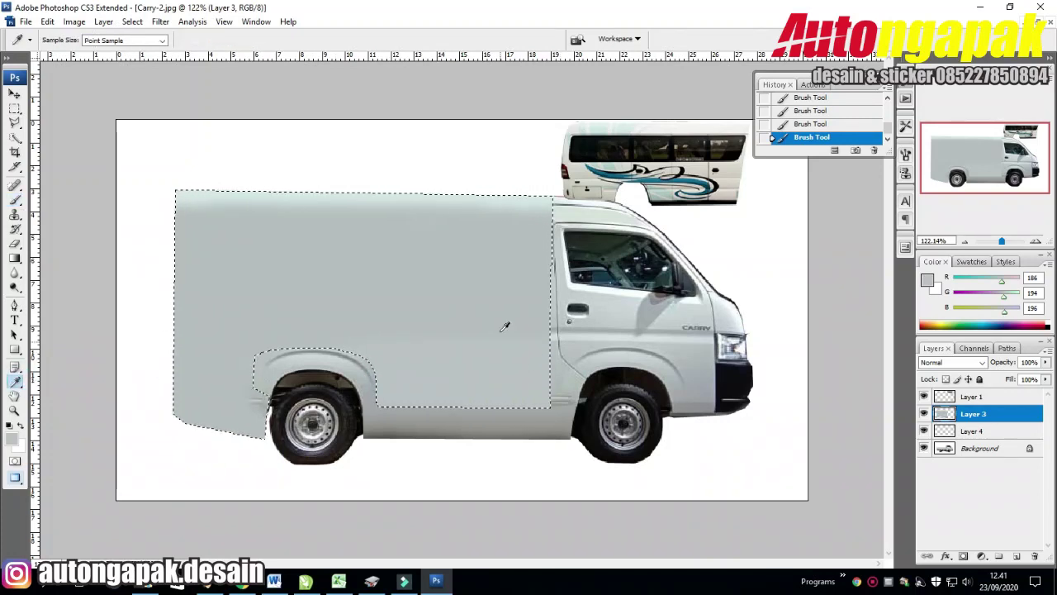
{"action": "key", "text": "b"}
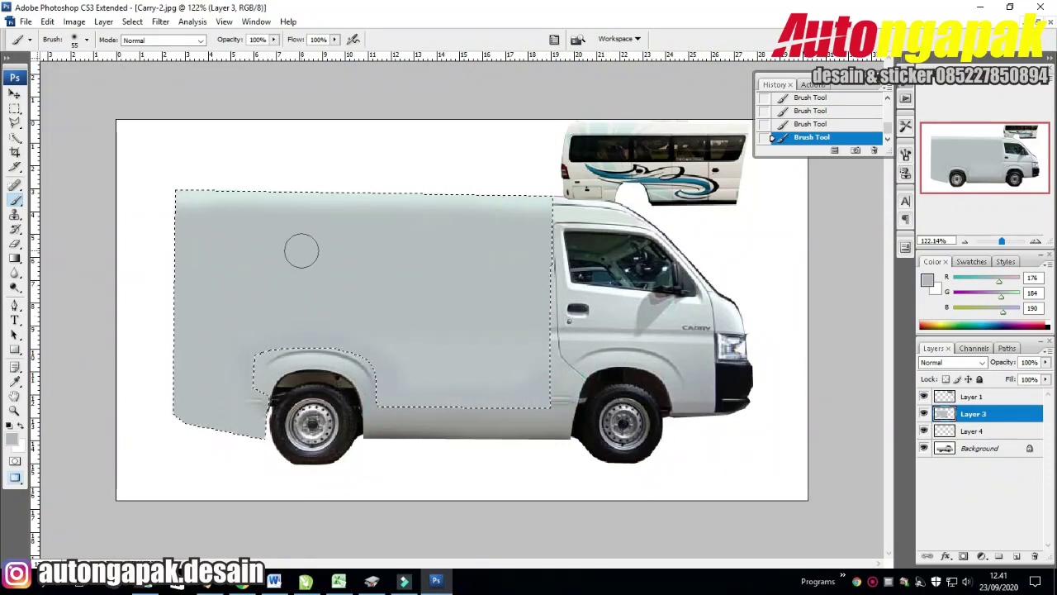
Touch up the van's upper-left corner with sampled grey, then deselect
{"action": "left_click", "coordinate": [14, 380]}
{"action": "left_click", "coordinate": [562, 195]}
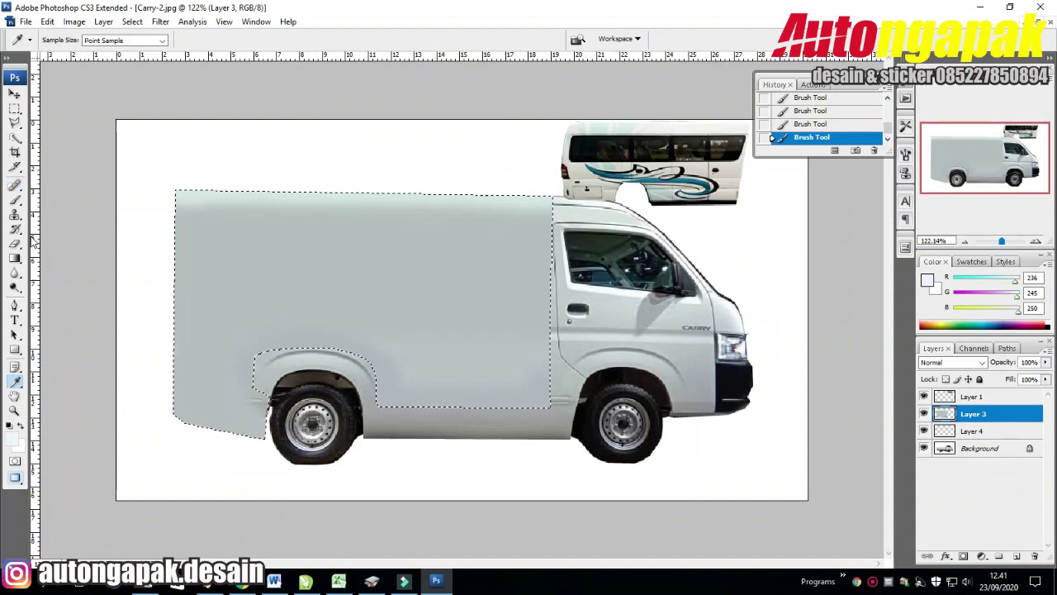
{"action": "left_click", "coordinate": [14, 199]}
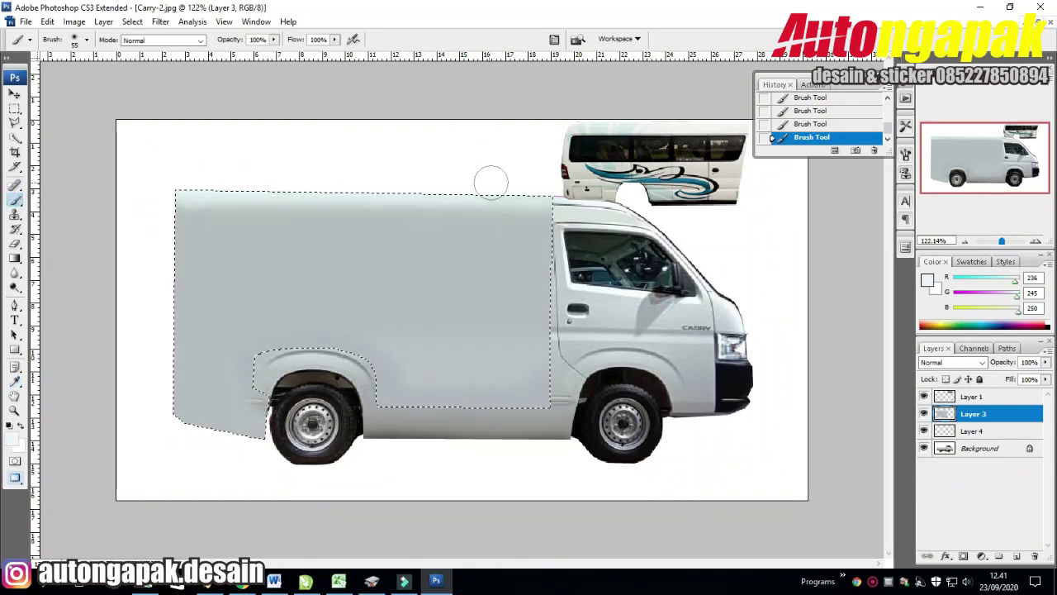
{"action": "left_click", "coordinate": [14, 108]}
{"action": "left_click", "coordinate": [177, 164]}
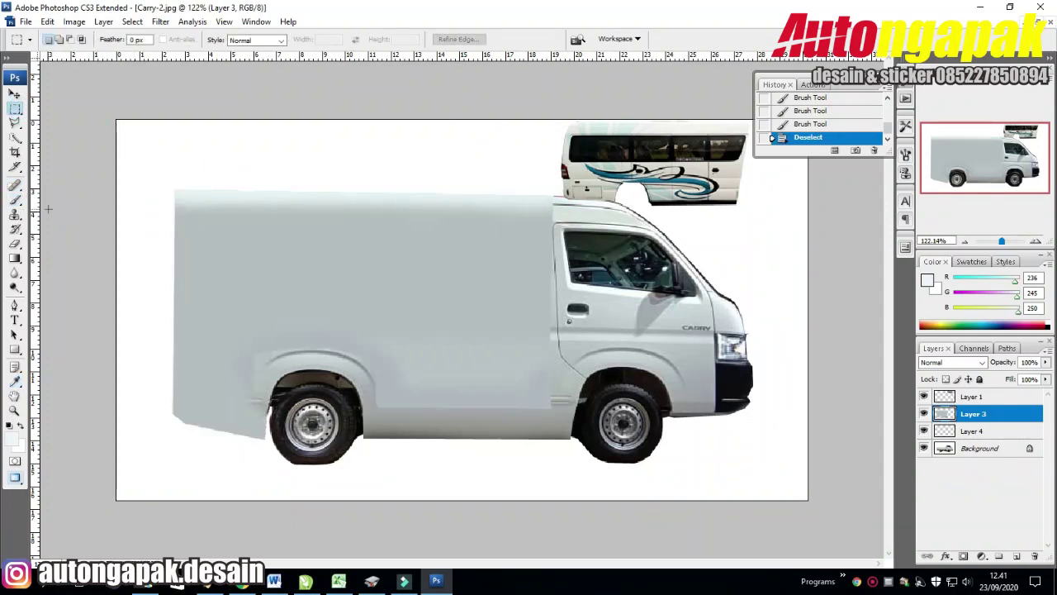
{"action": "key", "text": "ctrl+z"}
{"action": "left_click", "coordinate": [14, 380]}
{"action": "left_click", "coordinate": [557, 318]}
{"action": "left_click", "coordinate": [13, 202]}
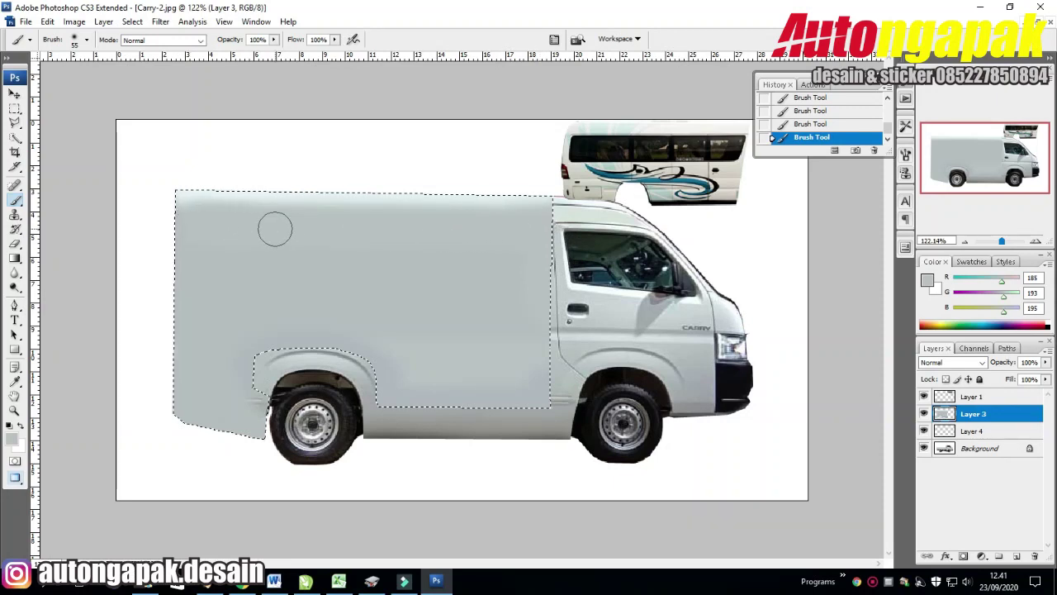
{"action": "left_click", "coordinate": [188, 223]}
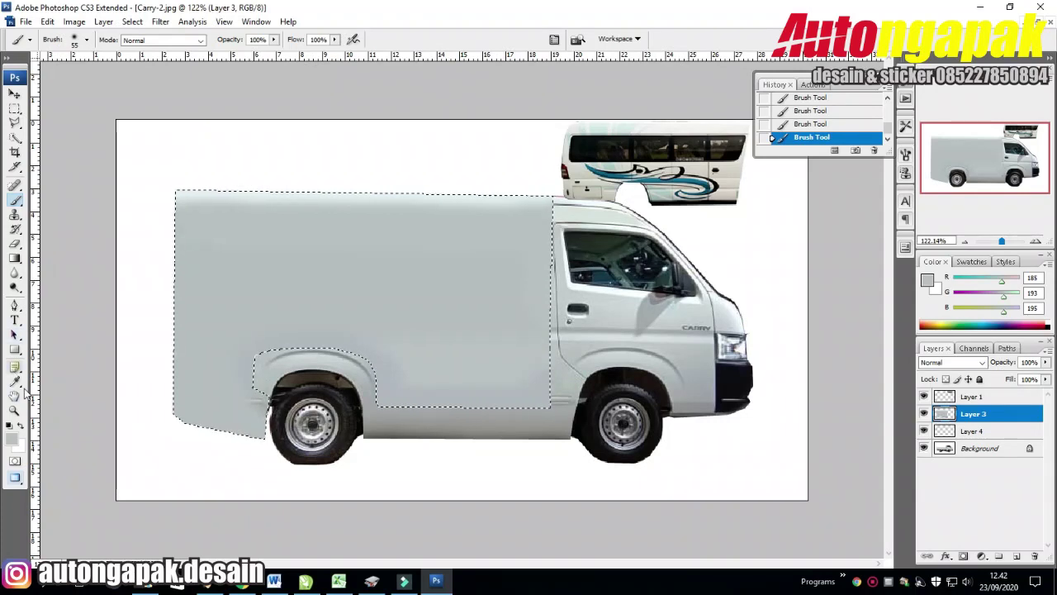
{"action": "left_click", "coordinate": [14, 122]}
{"action": "left_click", "coordinate": [582, 329]}
Select a thin strip along the van side and zoom in on the rear
{"action": "left_click", "coordinate": [506, 224]}
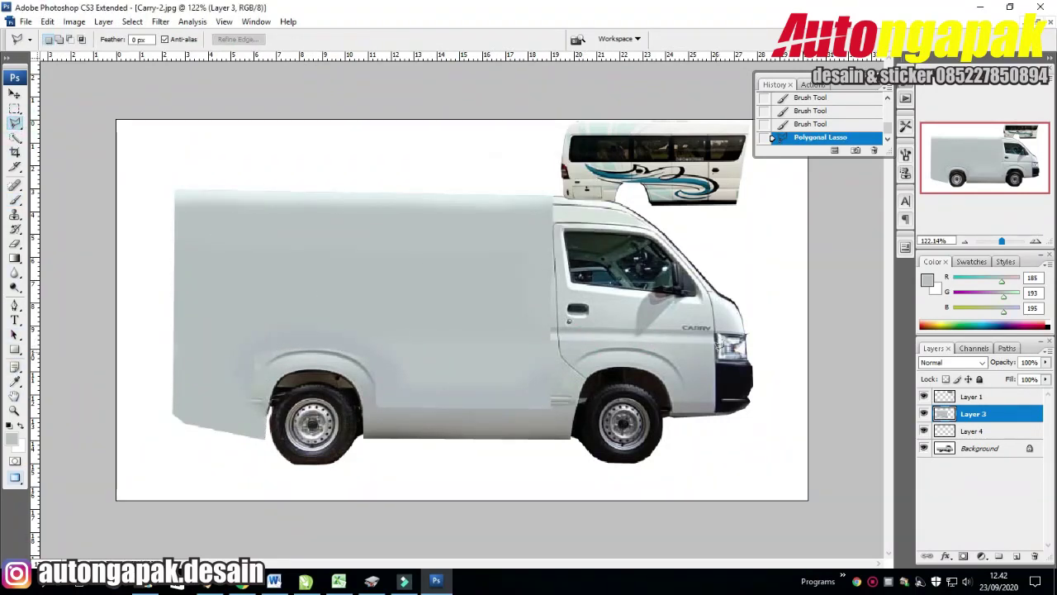
{"action": "left_click", "coordinate": [647, 337]}
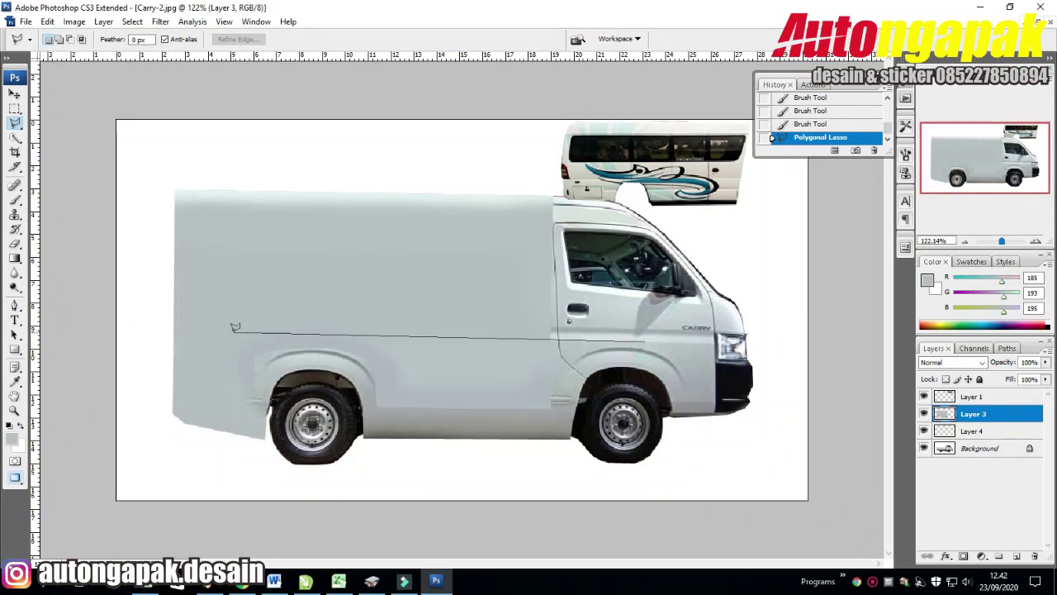
{"action": "left_click", "coordinate": [173, 328]}
{"action": "left_click", "coordinate": [173, 322]}
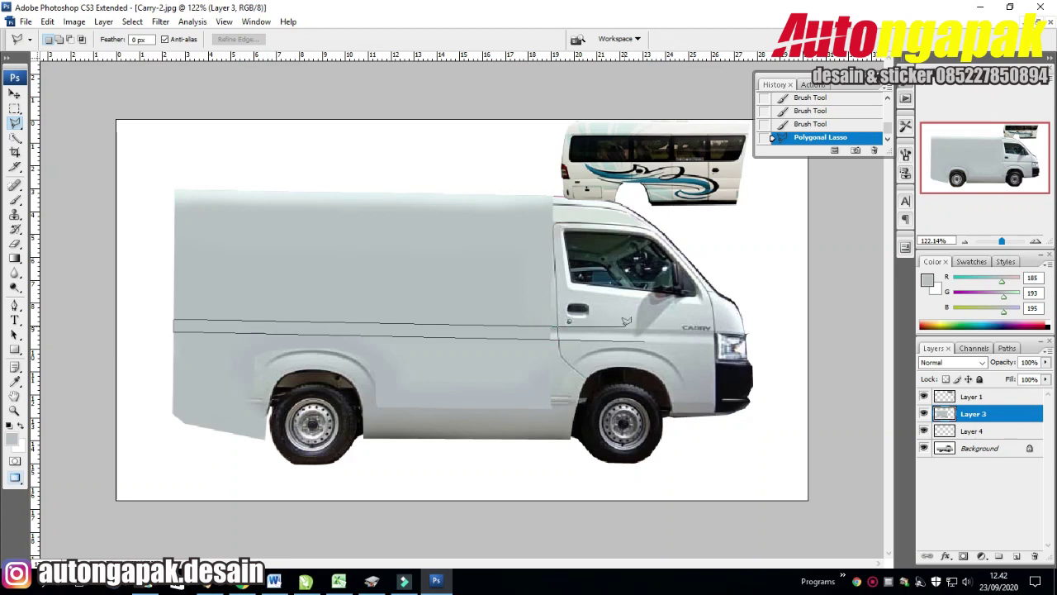
{"action": "left_click", "coordinate": [618, 325]}
{"action": "left_click", "coordinate": [14, 410]}
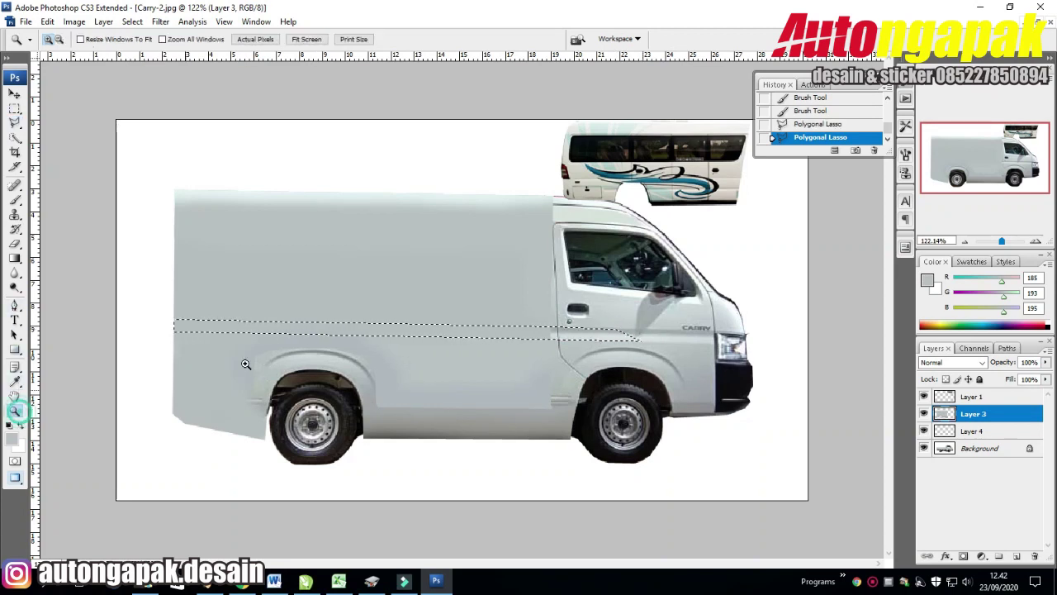
{"action": "left_click", "coordinate": [700, 325]}
Paint a light grey crease along the side strip with a 19 px brush
{"action": "key", "text": "i"}
{"action": "left_click", "coordinate": [771, 290]}
{"action": "left_click", "coordinate": [14, 199]}
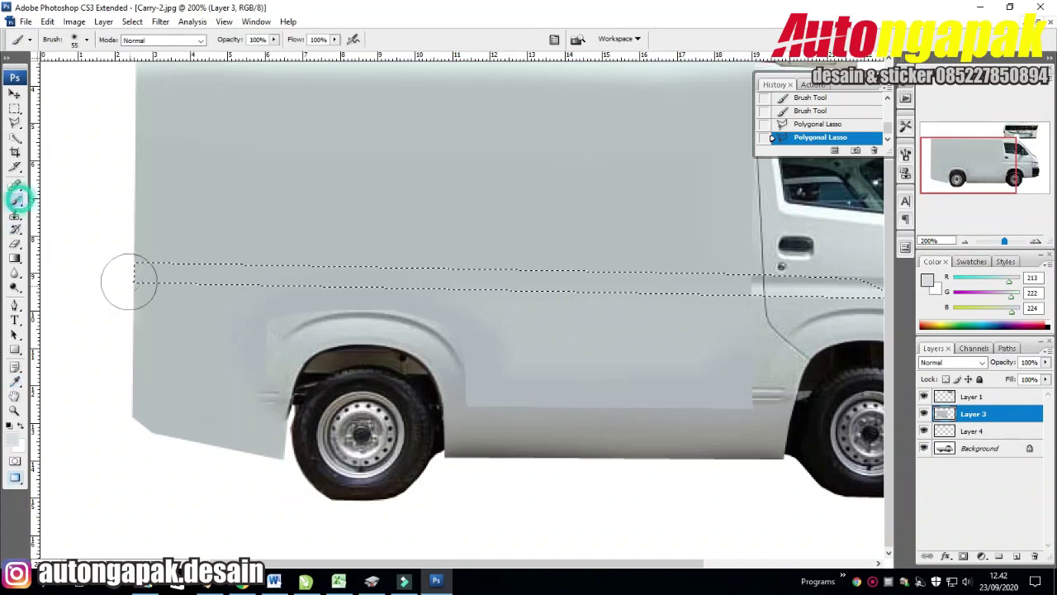
{"action": "left_click", "coordinate": [86, 39]}
{"action": "left_click", "coordinate": [152, 295]}
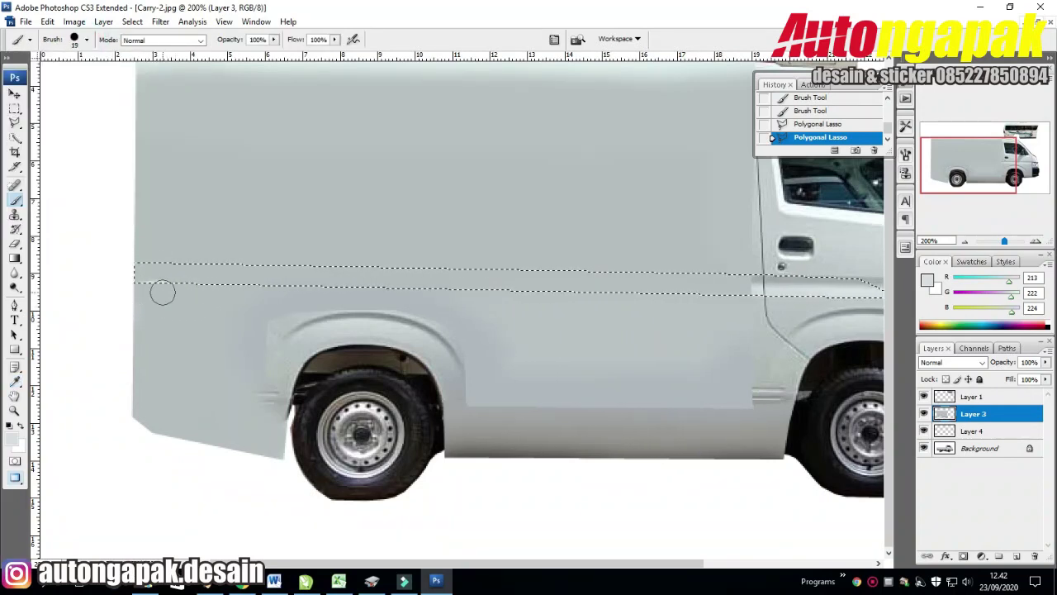
{"action": "left_click_drag", "start_coordinate": [186, 293], "coordinate": [614, 314]}
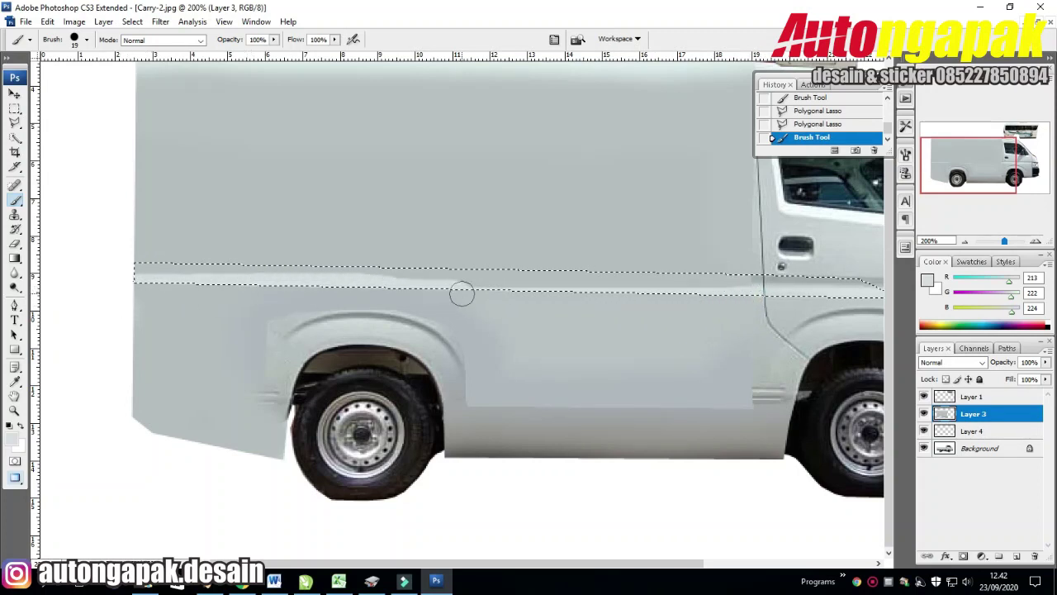
{"action": "left_click", "coordinate": [791, 300]}
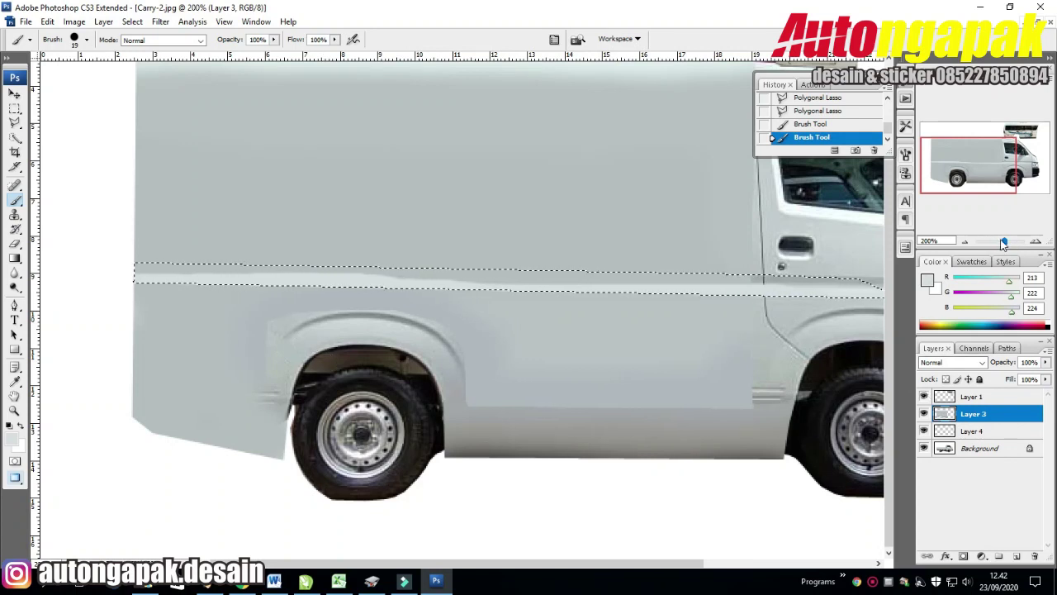
Step back in History and repaint a new side strip selection in lighter grey
{"action": "left_click", "coordinate": [818, 110]}
{"action": "left_click", "coordinate": [878, 564]}
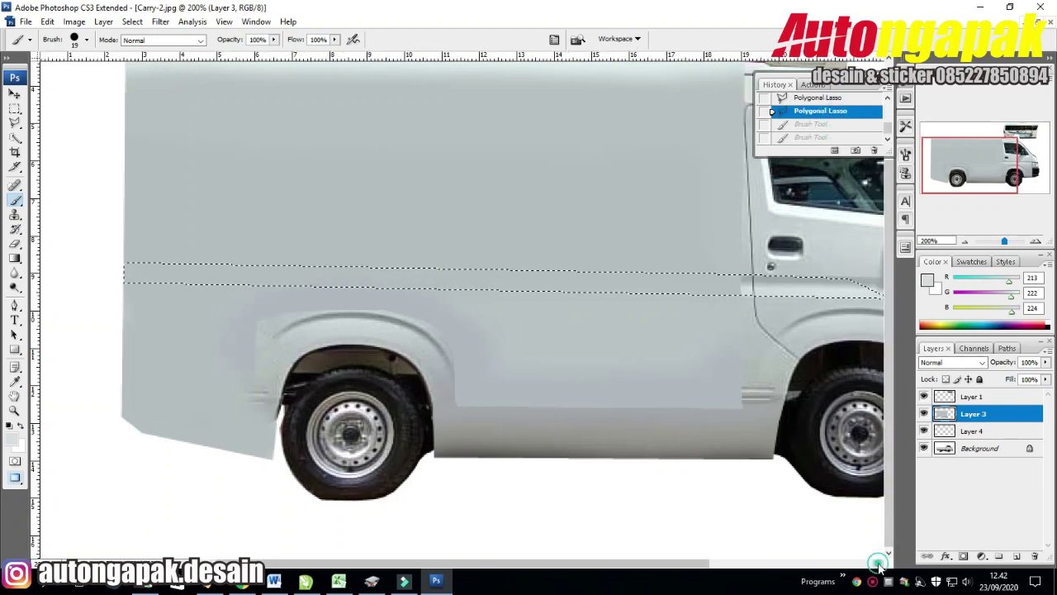
{"action": "left_click", "coordinate": [878, 563]}
{"action": "key", "text": "l"}
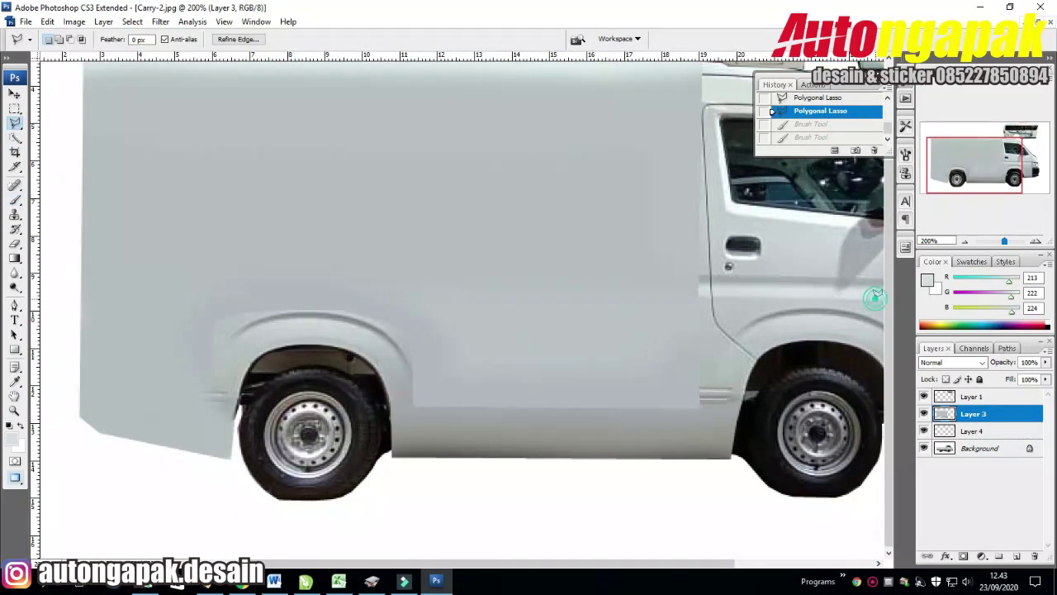
{"action": "left_click", "coordinate": [875, 297]}
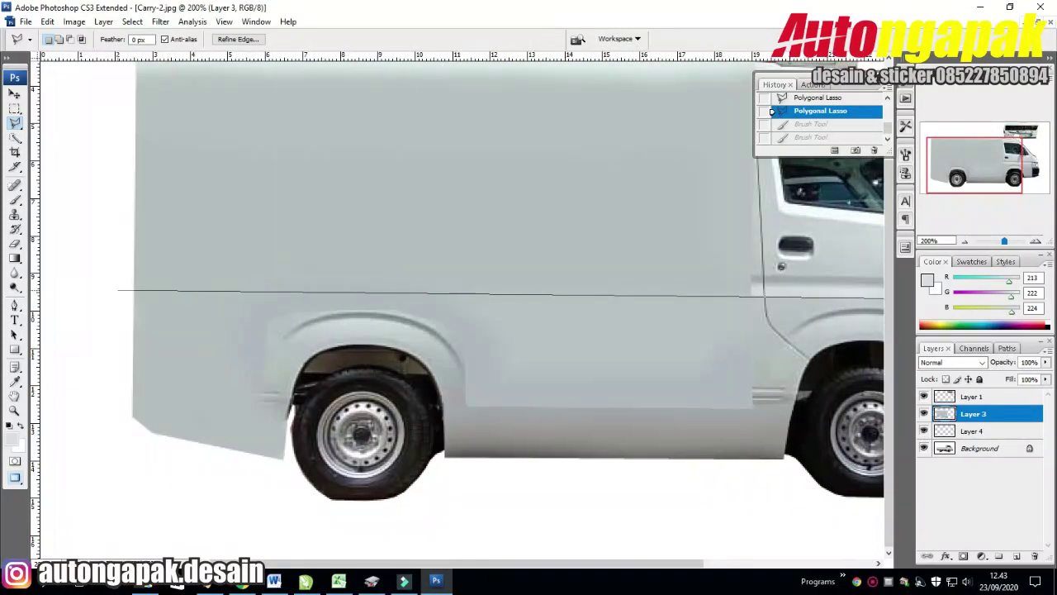
{"action": "left_click", "coordinate": [768, 279]}
{"action": "left_click", "coordinate": [14, 380]}
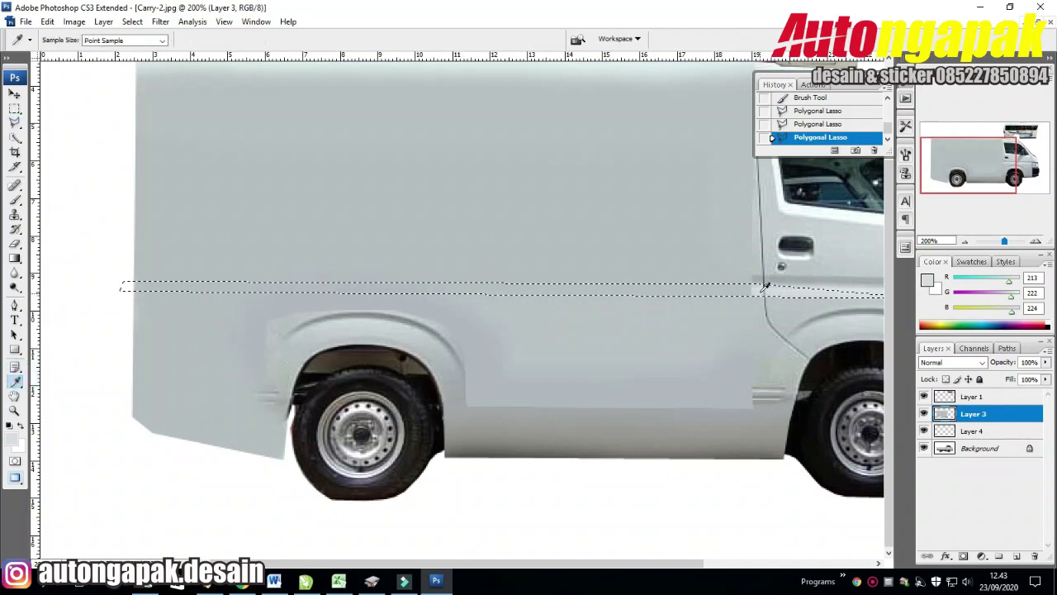
{"action": "left_click", "coordinate": [15, 200]}
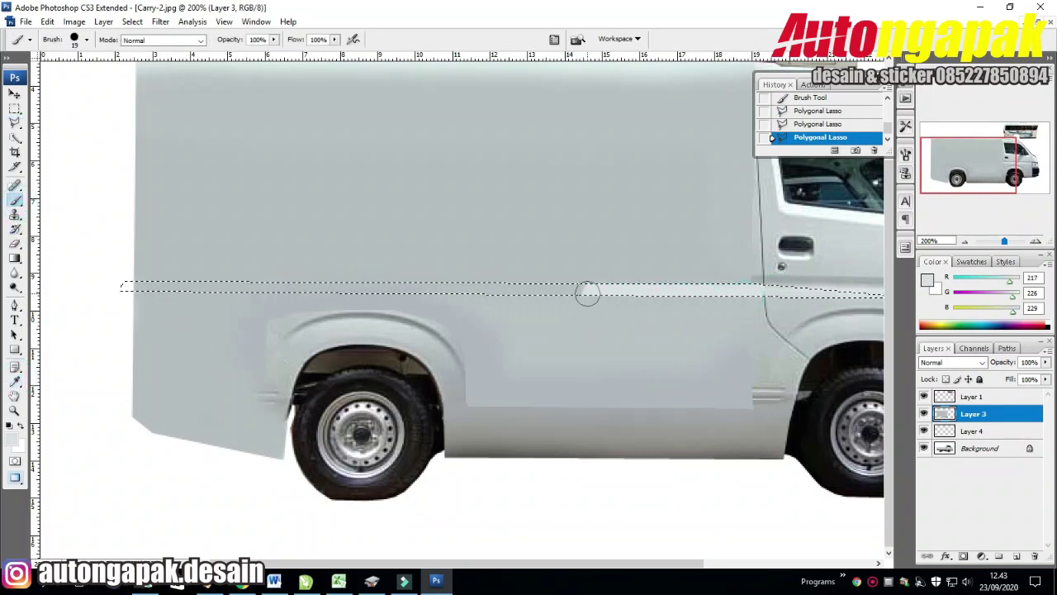
{"action": "left_click_drag", "start_coordinate": [671, 291], "coordinate": [337, 290]}
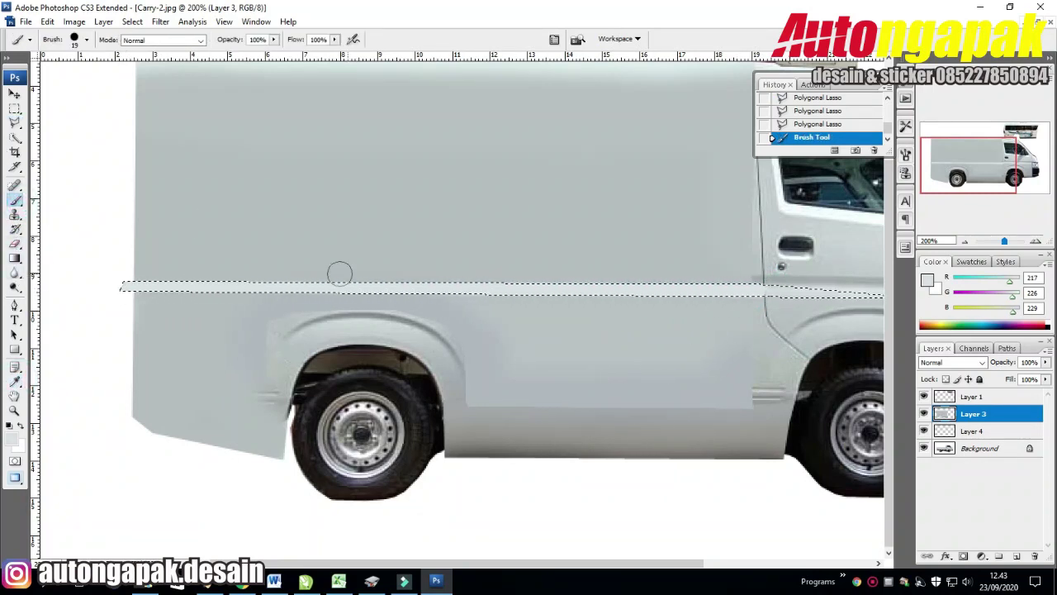
Paint a darker grey edge line in a thin strip to the van's rear, then deselect
{"action": "key", "text": "l"}
{"action": "left_click", "coordinate": [874, 276]}
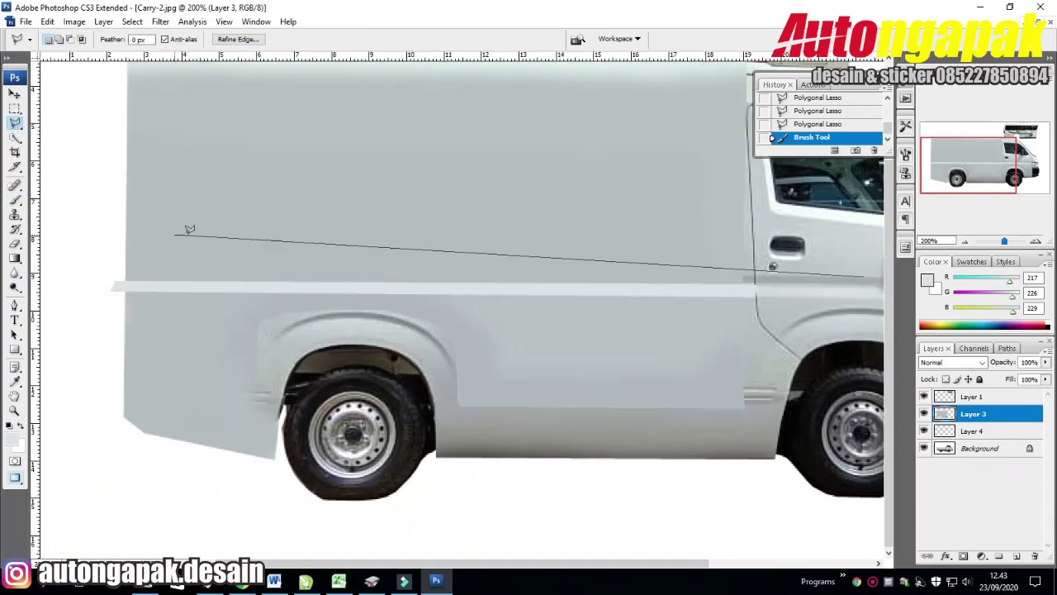
{"action": "left_click", "coordinate": [99, 273]}
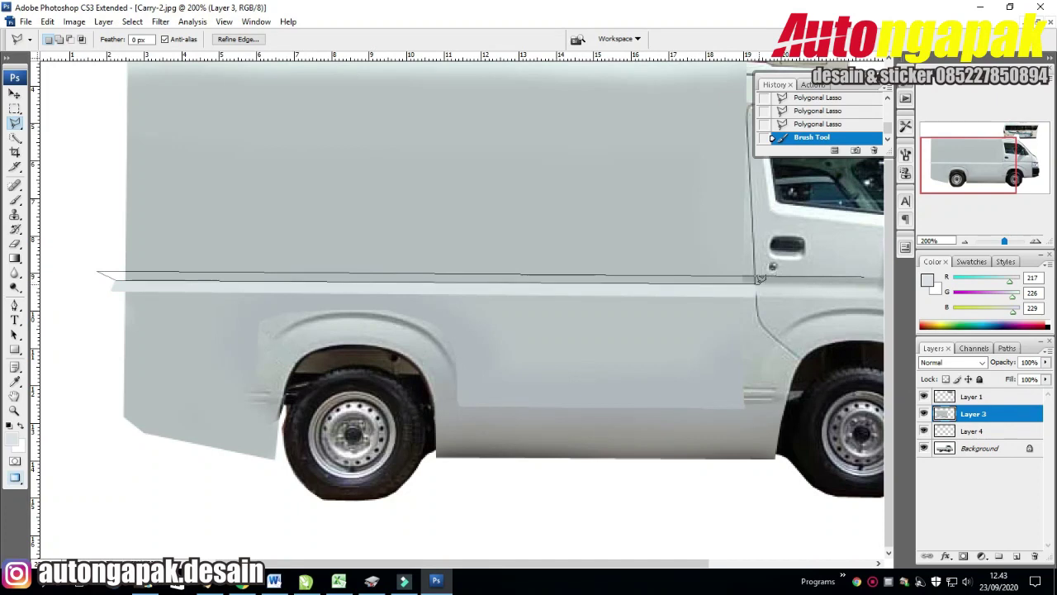
{"action": "left_click", "coordinate": [846, 273]}
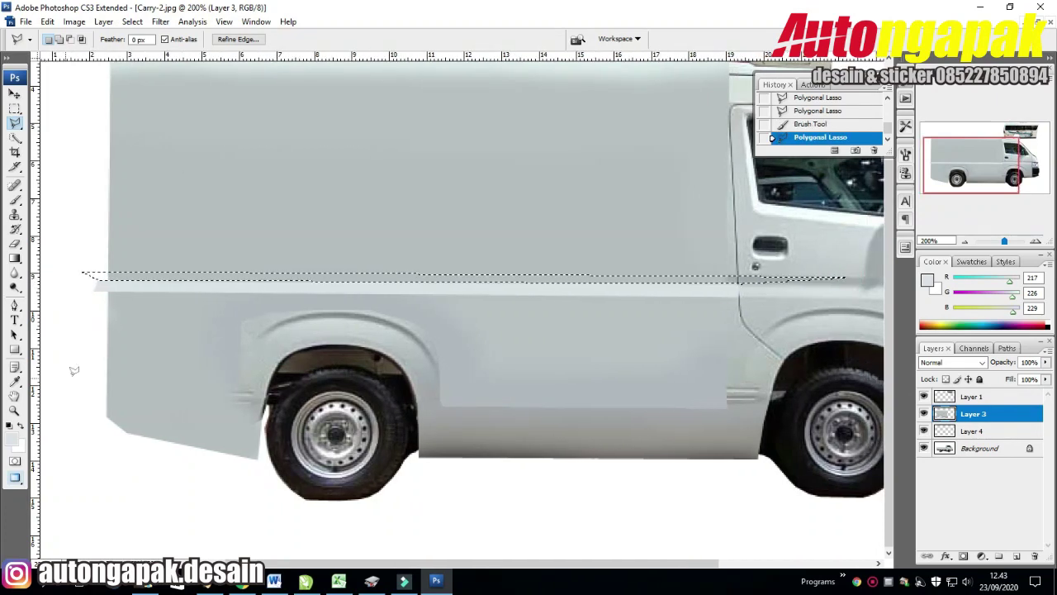
{"action": "key", "text": "i"}
{"action": "left_click", "coordinate": [732, 279]}
{"action": "left_click", "coordinate": [15, 200]}
{"action": "left_click_drag", "start_coordinate": [98, 278], "coordinate": [739, 281]}
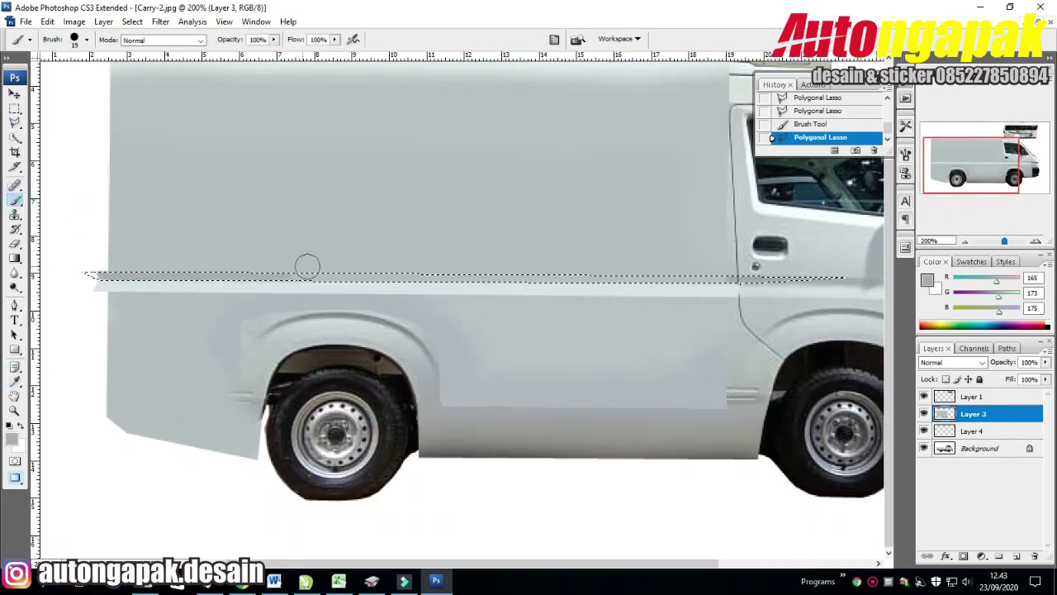
{"action": "key", "text": "ctrl+d"}
{"action": "key", "text": "m"}
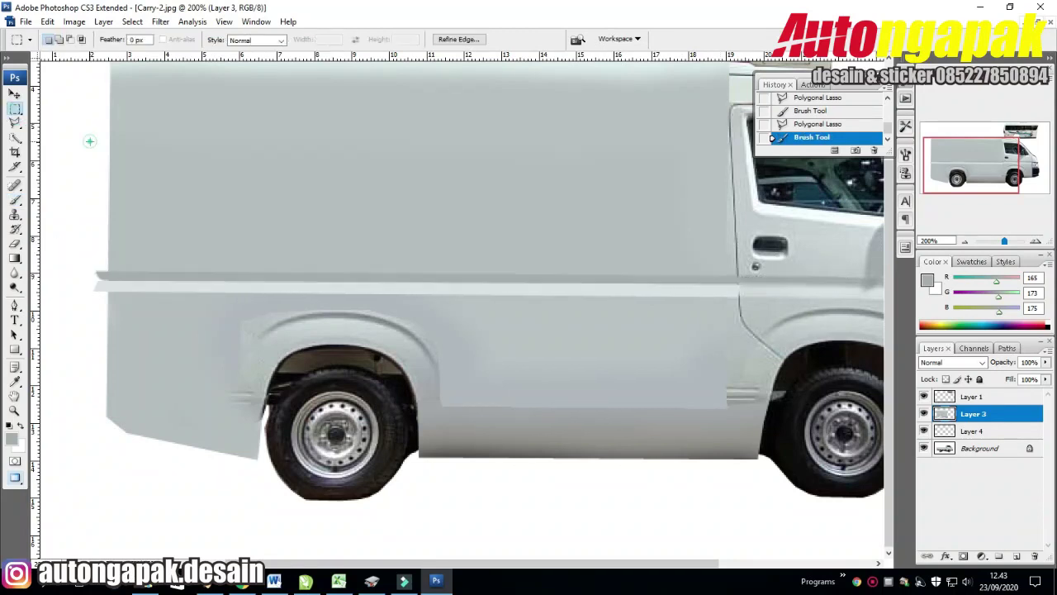
{"action": "left_click", "coordinate": [15, 244]}
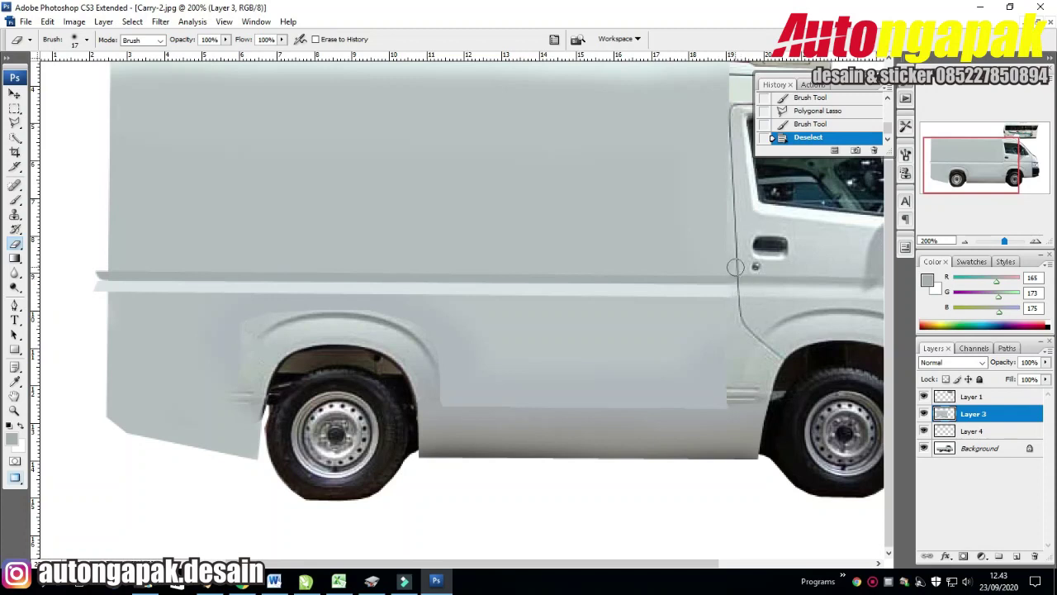
Erase the stripe's left overhang and stray paint spots near the door edge
{"action": "left_click", "coordinate": [740, 306]}
{"action": "mouse_move", "coordinate": [87, 246]}
{"action": "left_mouse_down"}
{"action": "mouse_move", "coordinate": [90, 295]}
{"action": "mouse_move", "coordinate": [73, 242]}
{"action": "left_mouse_up"}
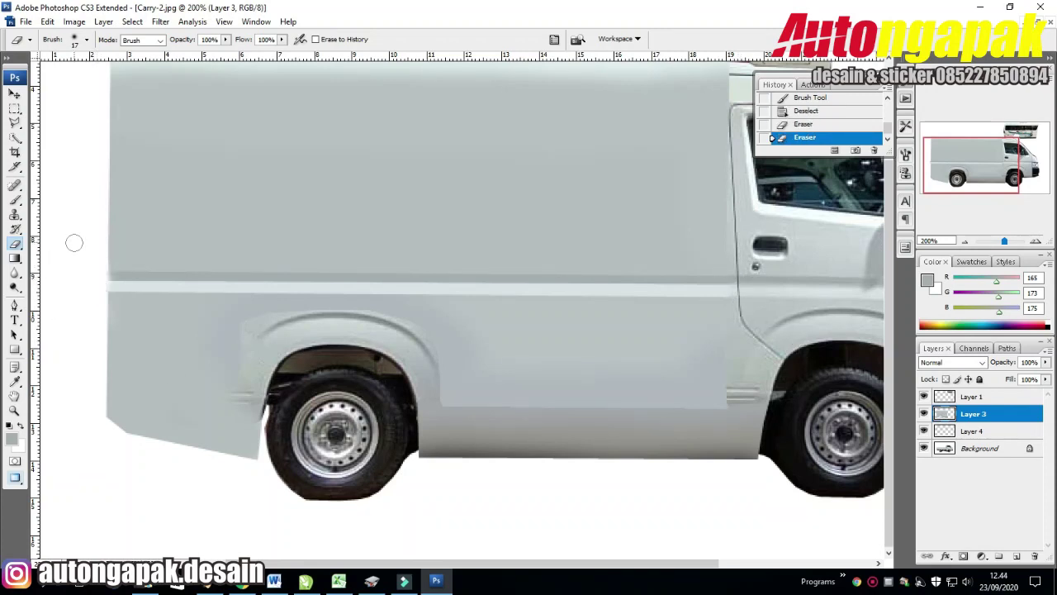
{"action": "left_click_drag", "start_coordinate": [1004, 241], "coordinate": [1000, 241]}
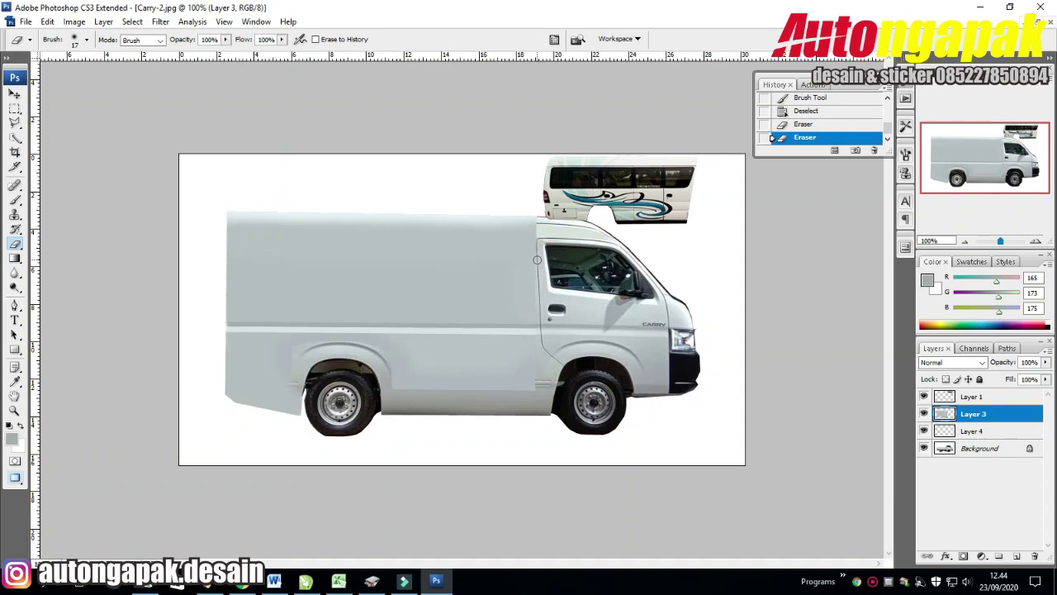
{"action": "left_click_drag", "start_coordinate": [538, 225], "coordinate": [660, 261]}
{"action": "key", "text": "ctrl+z"}
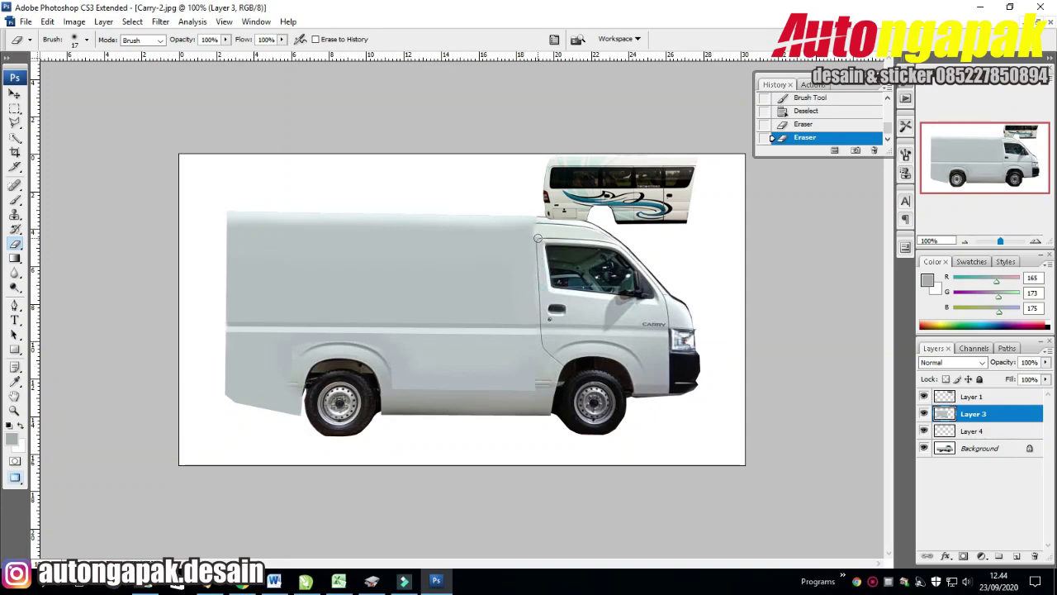
{"action": "left_click_drag", "start_coordinate": [538, 222], "coordinate": [588, 209]}
Begin a polygonal selection along the van's roof line
{"action": "left_click", "coordinate": [14, 124]}
{"action": "left_click", "coordinate": [536, 237]}
{"action": "left_click", "coordinate": [225, 237]}
{"action": "left_click", "coordinate": [228, 216]}
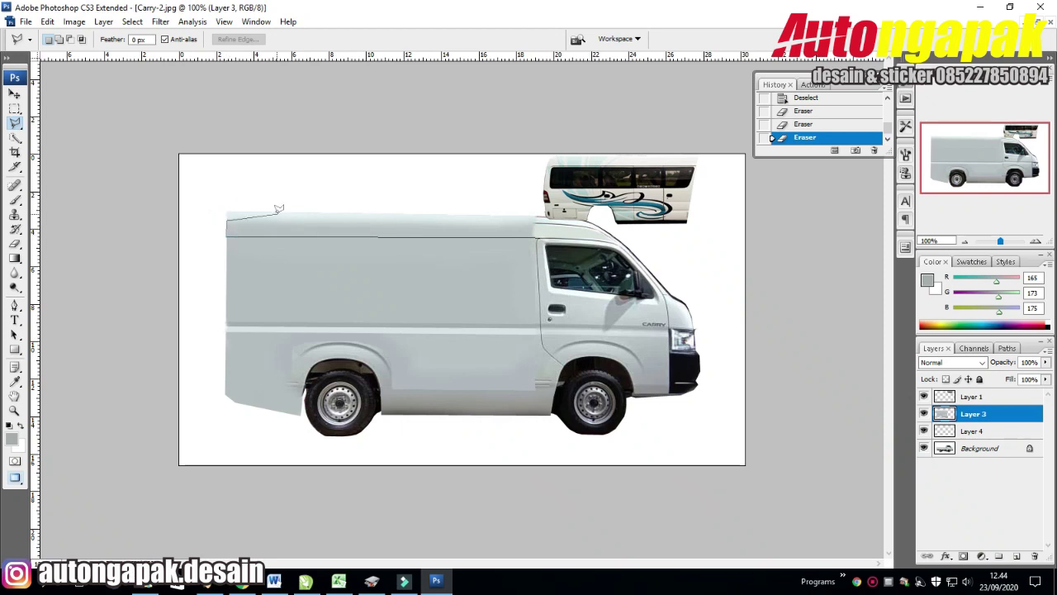
Paint the selected roof strip in sampled light grey with a 92 px brush
{"action": "left_click", "coordinate": [537, 222]}
{"action": "left_click", "coordinate": [536, 236]}
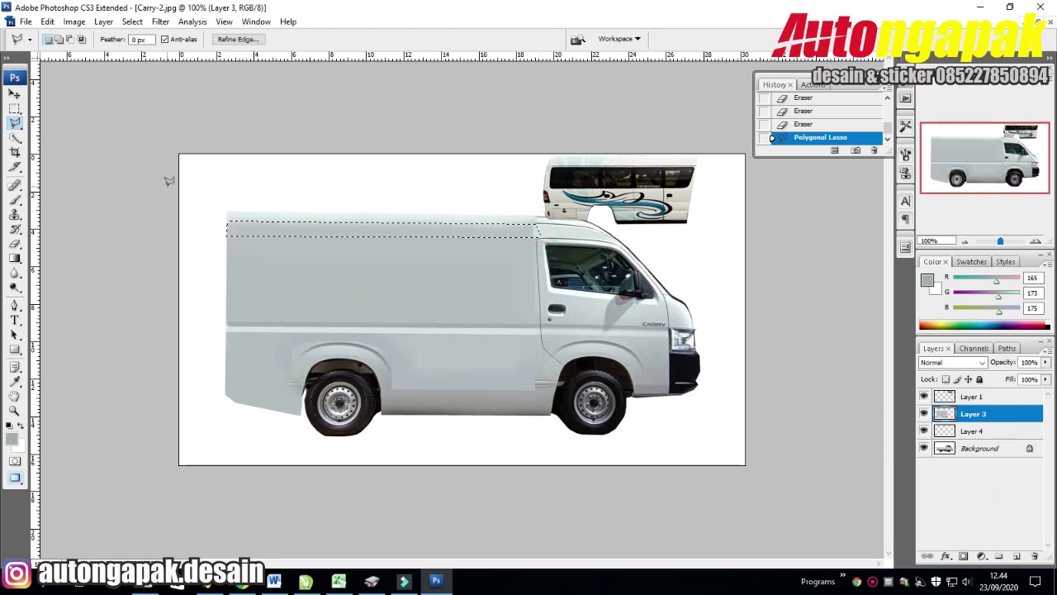
{"action": "left_click", "coordinate": [15, 381]}
{"action": "left_click", "coordinate": [248, 264]}
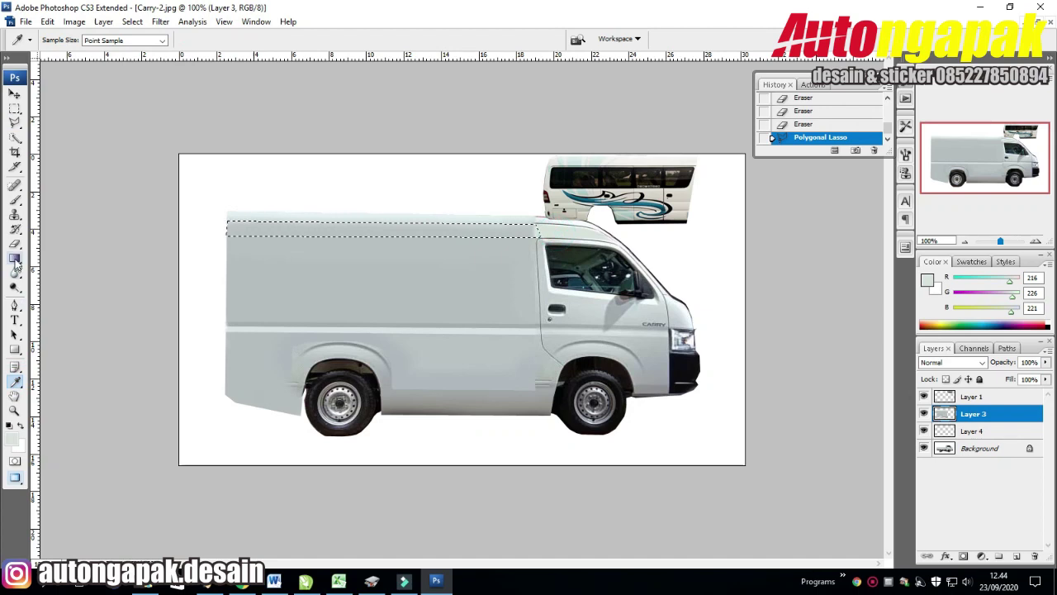
{"action": "left_click", "coordinate": [14, 200]}
{"action": "left_click", "coordinate": [86, 39]}
{"action": "left_click", "coordinate": [85, 172]}
{"action": "key", "text": "Return"}
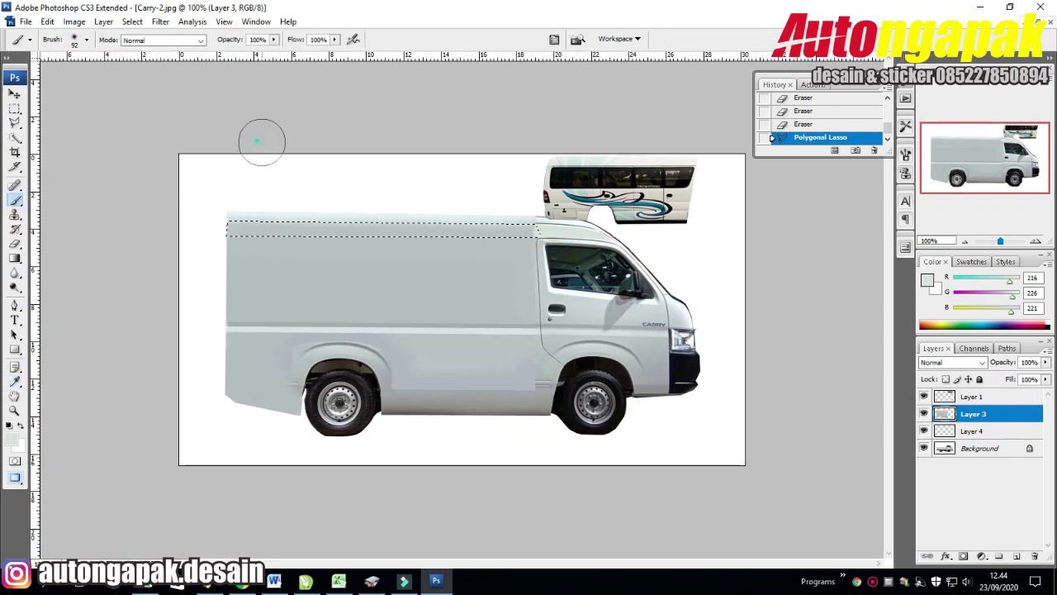
{"action": "left_click_drag", "start_coordinate": [502, 207], "coordinate": [306, 203]}
{"action": "left_click", "coordinate": [262, 179]}
{"action": "left_click_drag", "start_coordinate": [236, 212], "coordinate": [512, 210]}
Sample a lighter grey from the cab roof and clear the roof selection
{"action": "left_click", "coordinate": [18, 381]}
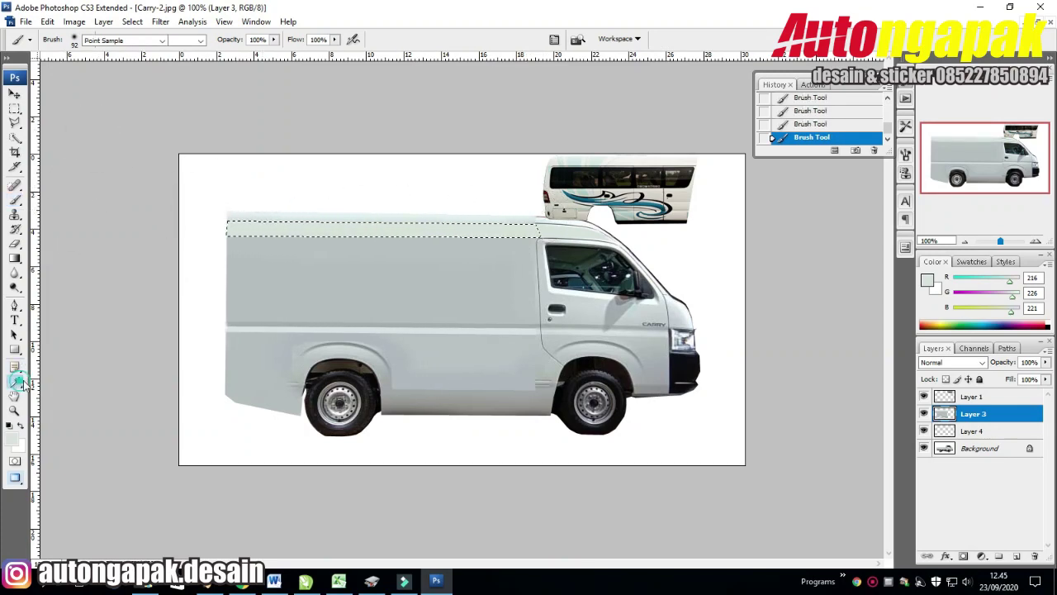
{"action": "left_click", "coordinate": [553, 239]}
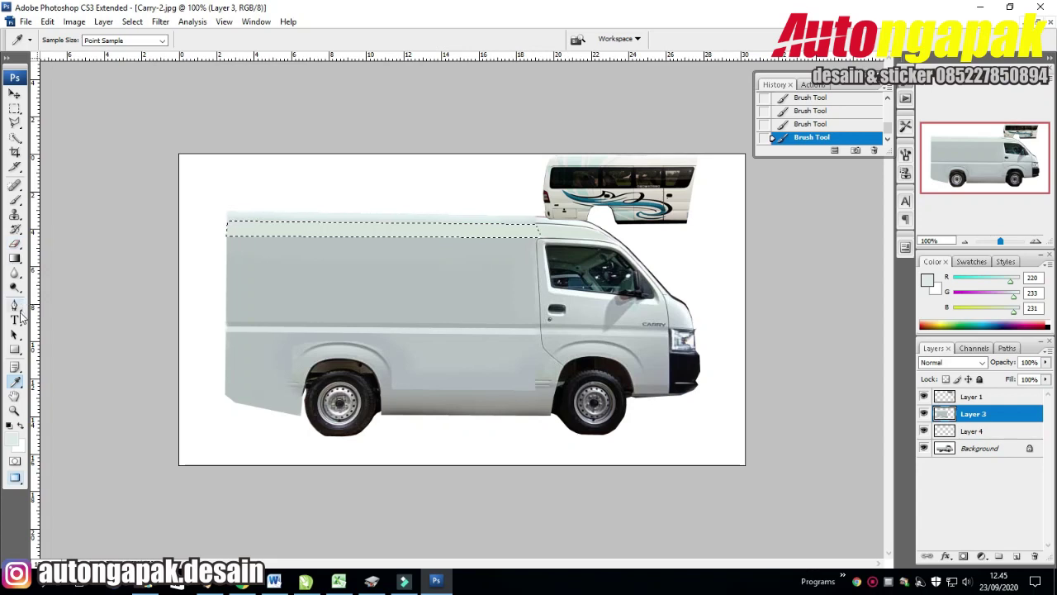
{"action": "left_click", "coordinate": [15, 200]}
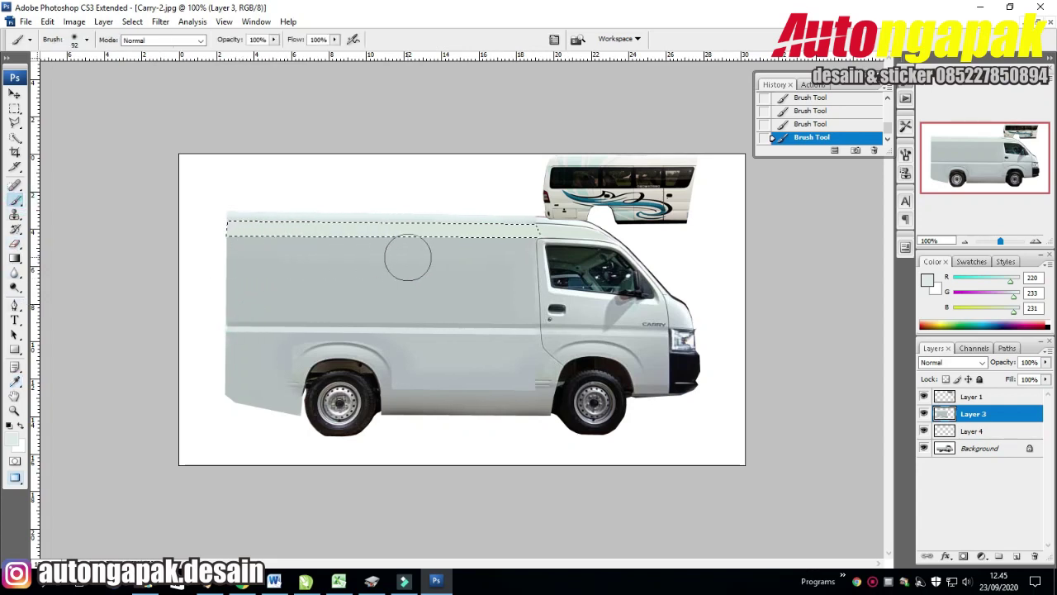
{"action": "key", "text": "ctrl+d"}
{"action": "key", "text": "m"}
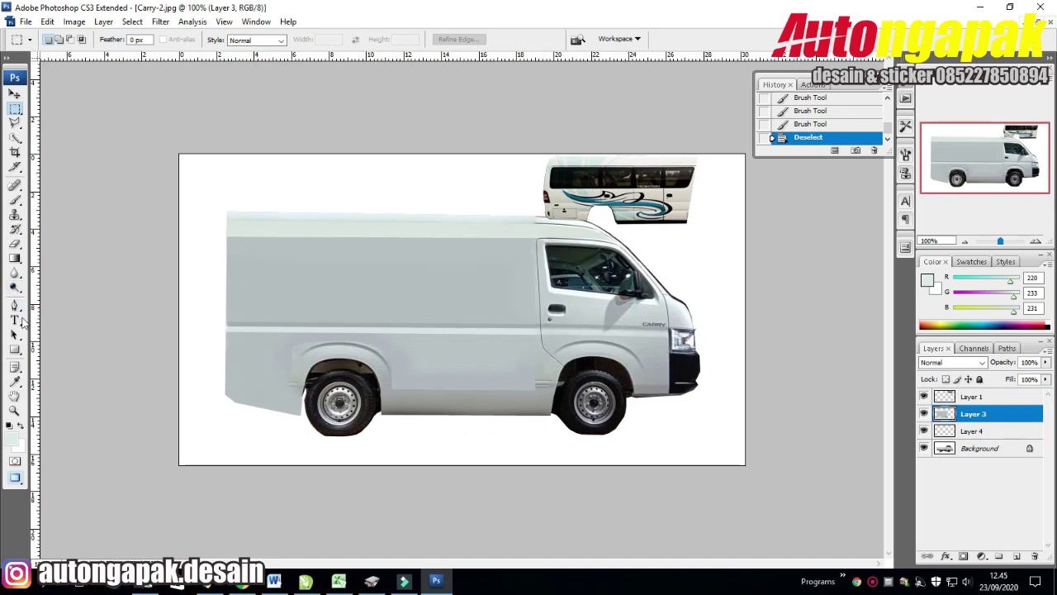
{"action": "left_click", "coordinate": [15, 272]}
Blur the roof-band and lower-panel seams with a 43 px brush, then zoom on the rear arch
{"action": "left_click", "coordinate": [86, 39]}
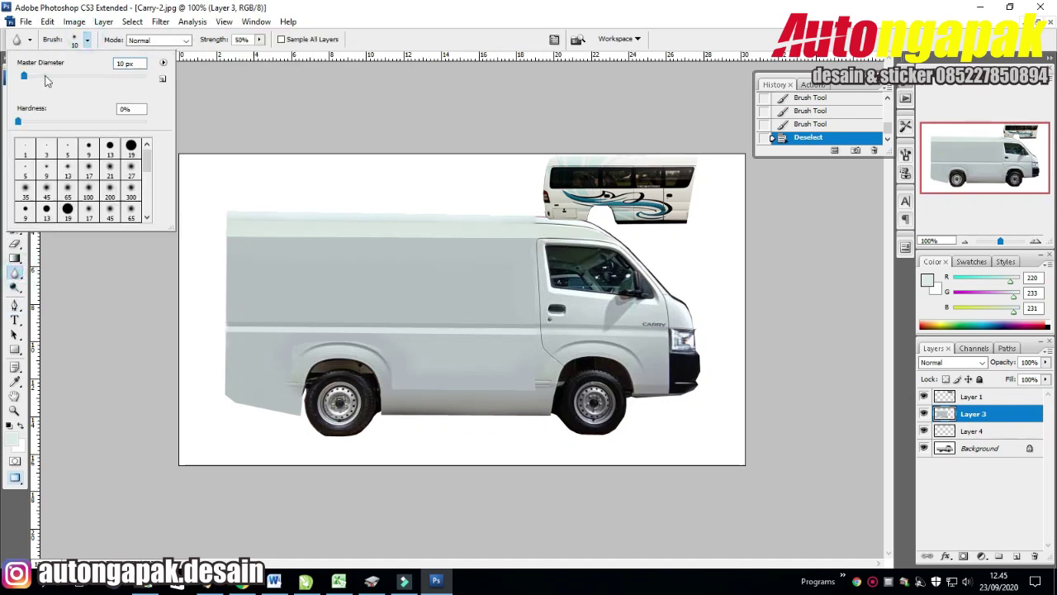
{"action": "left_click", "coordinate": [242, 244]}
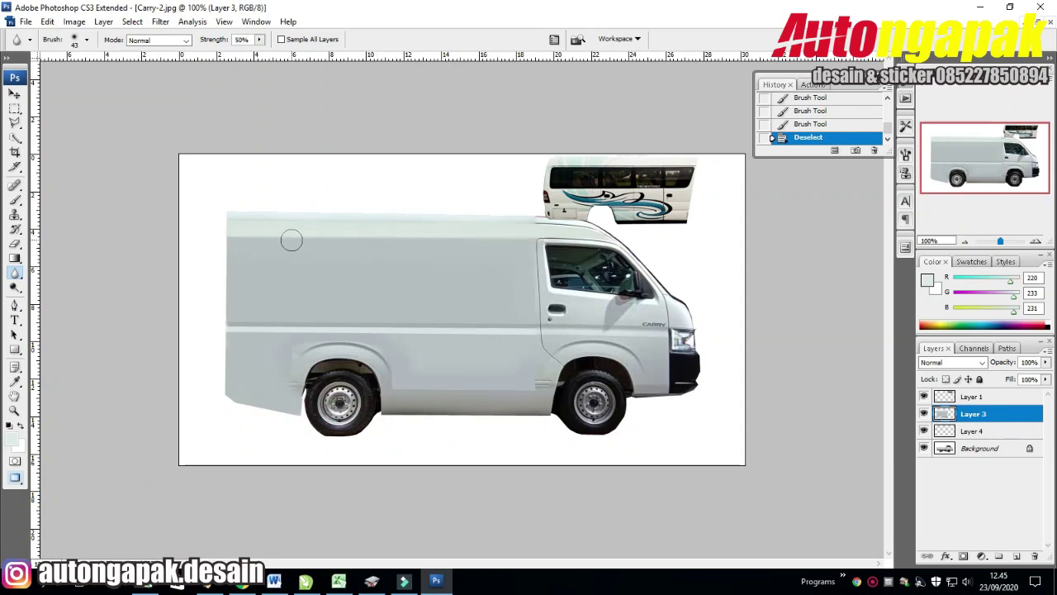
{"action": "left_click_drag", "start_coordinate": [399, 239], "coordinate": [266, 238]}
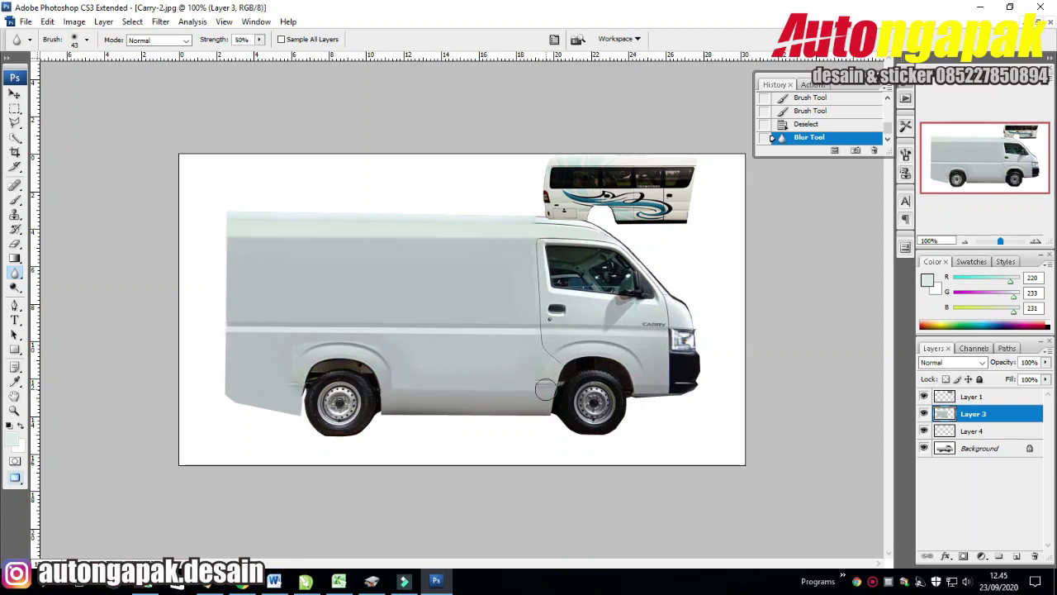
{"action": "left_click_drag", "start_coordinate": [389, 387], "coordinate": [402, 386]}
{"action": "left_click", "coordinate": [14, 410]}
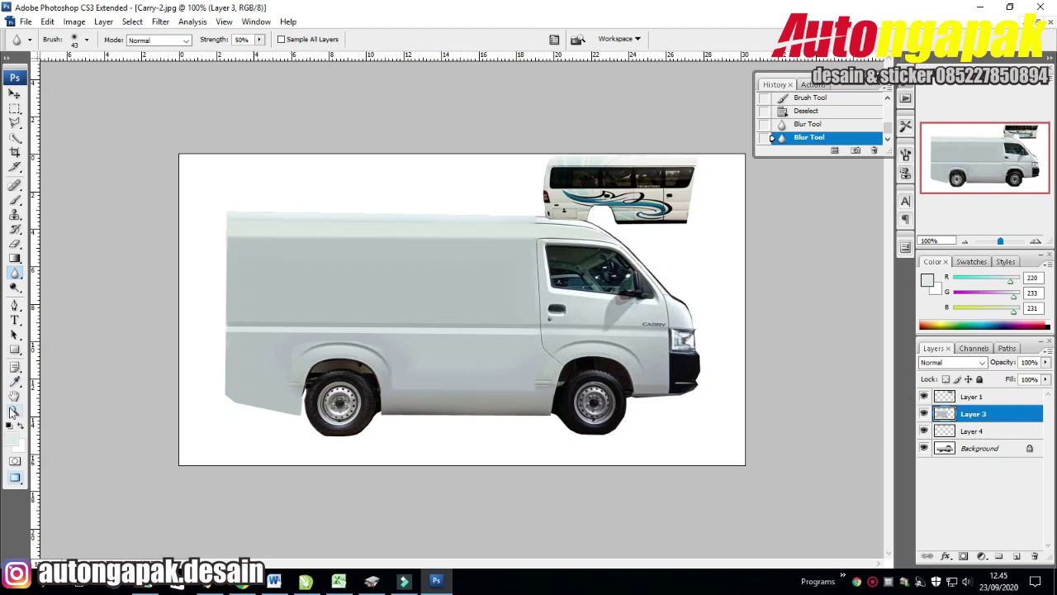
{"action": "left_click_drag", "start_coordinate": [183, 201], "coordinate": [645, 456]}
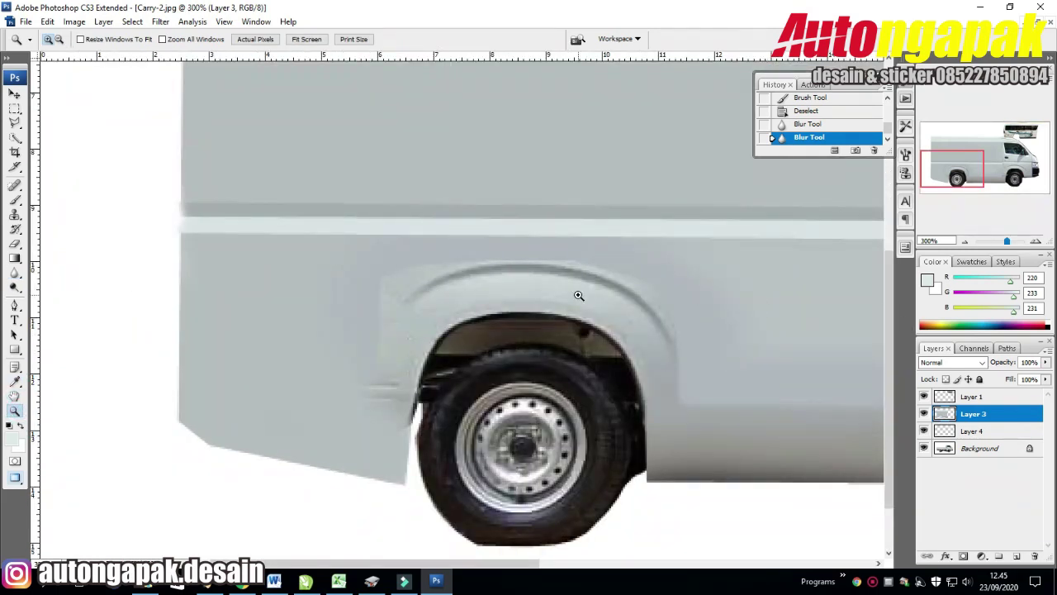
Paint sampled mid grey along the rear fender edge with a 17 px soft brush
{"action": "left_click", "coordinate": [16, 381]}
{"action": "left_click", "coordinate": [399, 281]}
{"action": "left_click", "coordinate": [15, 199]}
{"action": "left_click", "coordinate": [86, 39]}
{"action": "left_click", "coordinate": [46, 169]}
{"action": "left_click", "coordinate": [27, 75]}
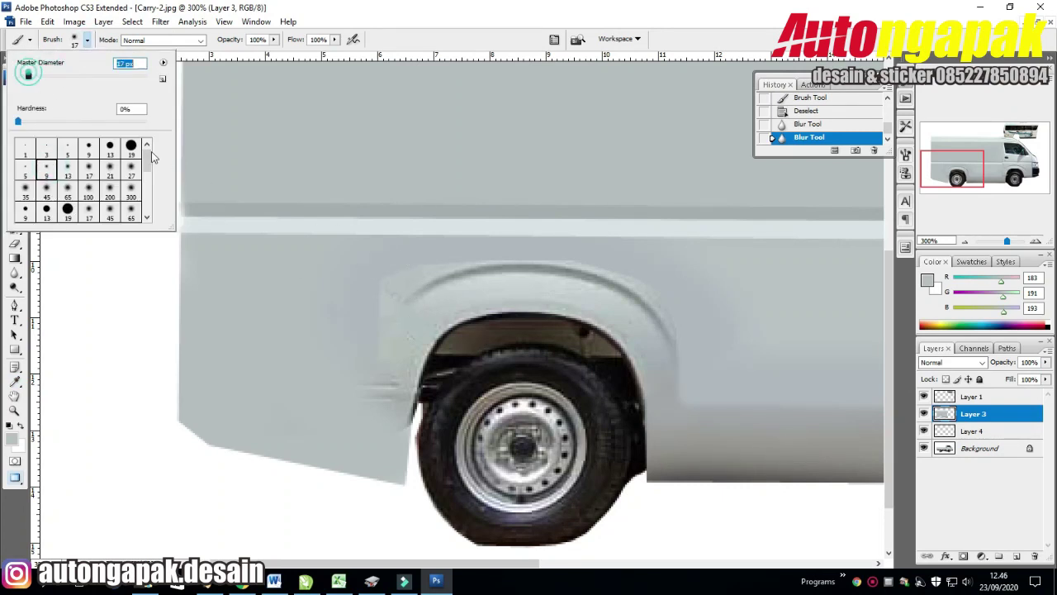
{"action": "left_click", "coordinate": [381, 288]}
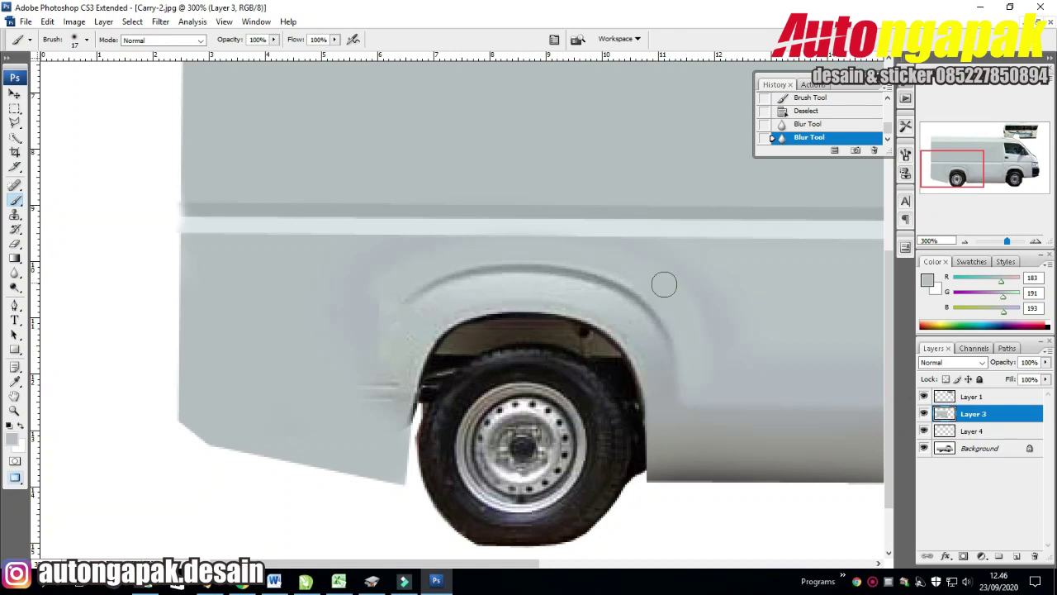
{"action": "left_click", "coordinate": [388, 282]}
{"action": "left_click", "coordinate": [379, 284]}
{"action": "left_click", "coordinate": [370, 286]}
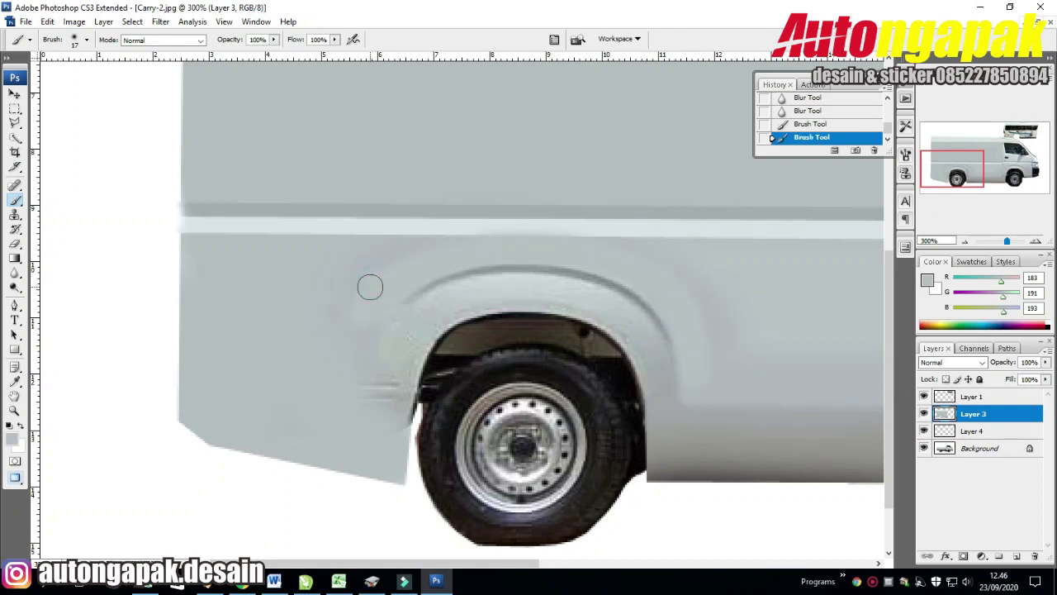
Fill a polygon-selected body panel area with lighter grey, then deselect
{"action": "left_click", "coordinate": [14, 124]}
{"action": "left_click", "coordinate": [332, 234]}
{"action": "left_click", "coordinate": [627, 235]}
{"action": "double_click", "coordinate": [349, 221]}
{"action": "key", "text": "i"}
{"action": "left_click", "coordinate": [388, 228]}
{"action": "key", "text": "b"}
{"action": "left_click_drag", "start_coordinate": [549, 238], "coordinate": [595, 235]}
{"action": "key", "text": "m"}
{"action": "key", "text": "ctrl+d"}
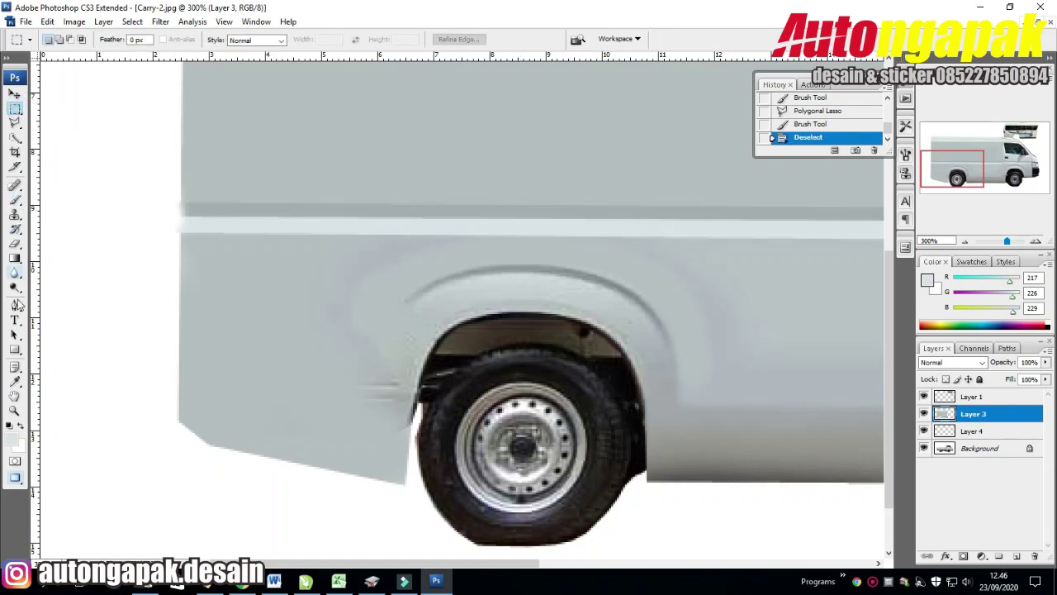
Soften the shading and crease near the rear wheel arch with darker grey
{"action": "left_click", "coordinate": [15, 380]}
{"action": "left_click", "coordinate": [372, 302]}
{"action": "left_click", "coordinate": [15, 200]}
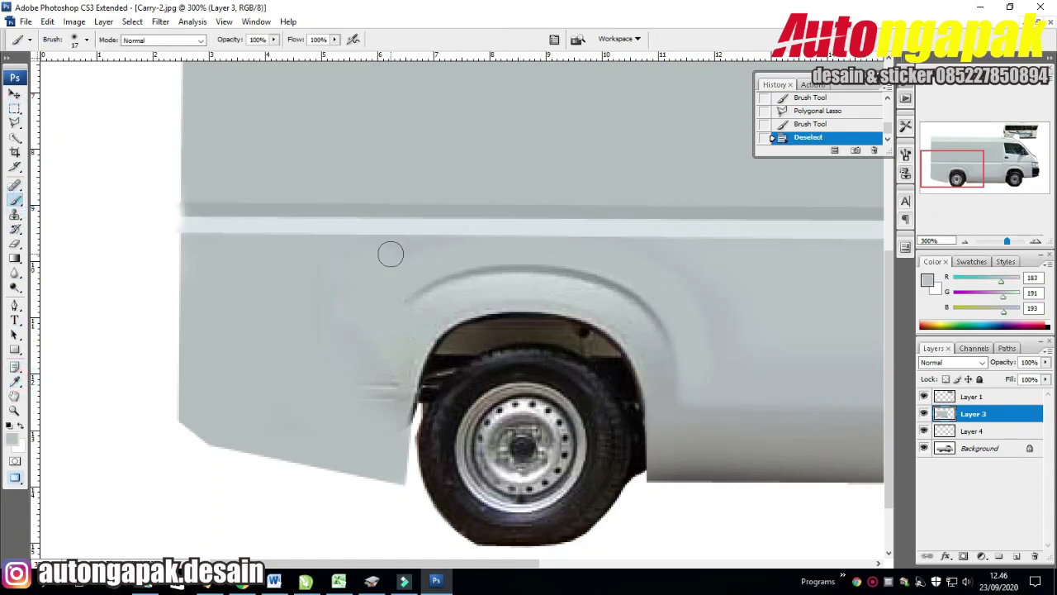
{"action": "left_click_drag", "start_coordinate": [371, 378], "coordinate": [322, 317]}
{"action": "left_click_drag", "start_coordinate": [717, 314], "coordinate": [717, 343]}
{"action": "left_click_drag", "start_coordinate": [1008, 241], "coordinate": [1003, 241]}
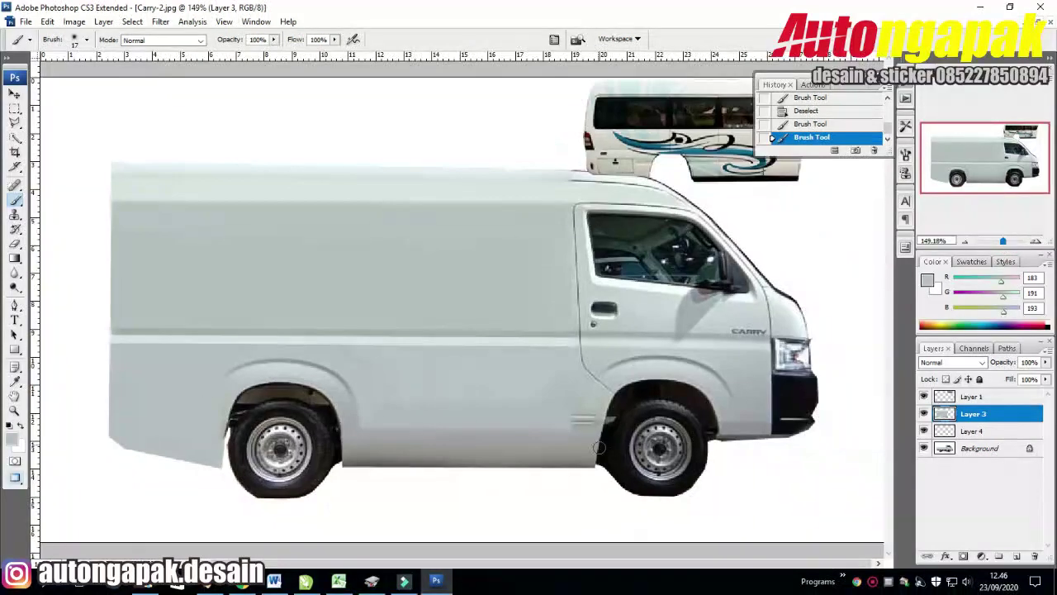
Dab darker grey on the lower body and lasso the lower side panel between the wheels
{"action": "left_click", "coordinate": [14, 380]}
{"action": "left_click", "coordinate": [599, 420]}
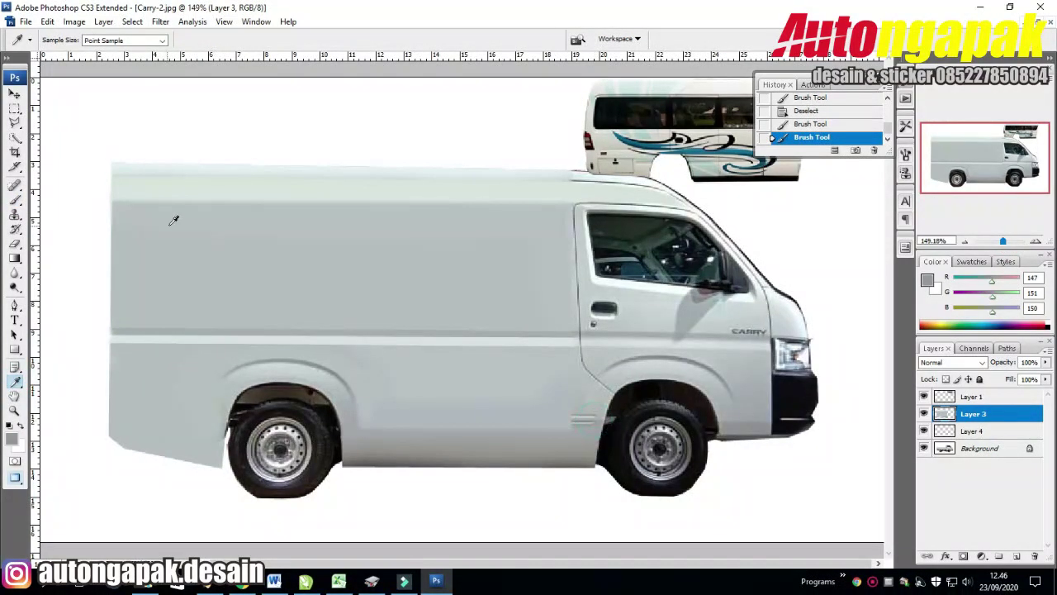
{"action": "left_click", "coordinate": [15, 200]}
{"action": "left_click_drag", "start_coordinate": [575, 418], "coordinate": [592, 419]}
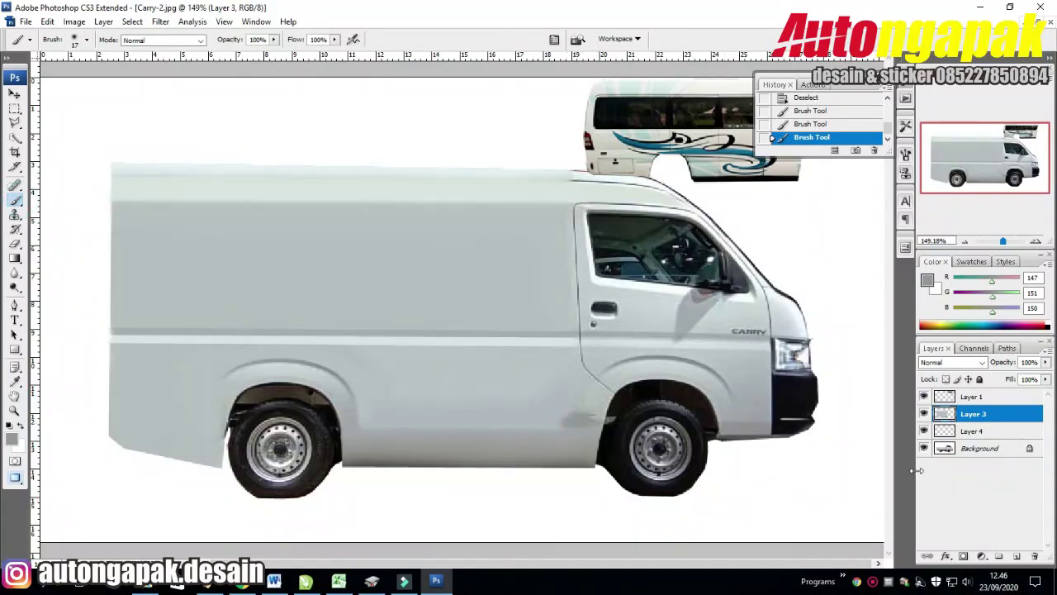
{"action": "left_click", "coordinate": [14, 123]}
{"action": "mouse_move", "coordinate": [377, 426]}
{"action": "left_mouse_down"}
{"action": "mouse_move", "coordinate": [594, 427]}
{"action": "mouse_move", "coordinate": [361, 388]}
{"action": "left_mouse_up"}
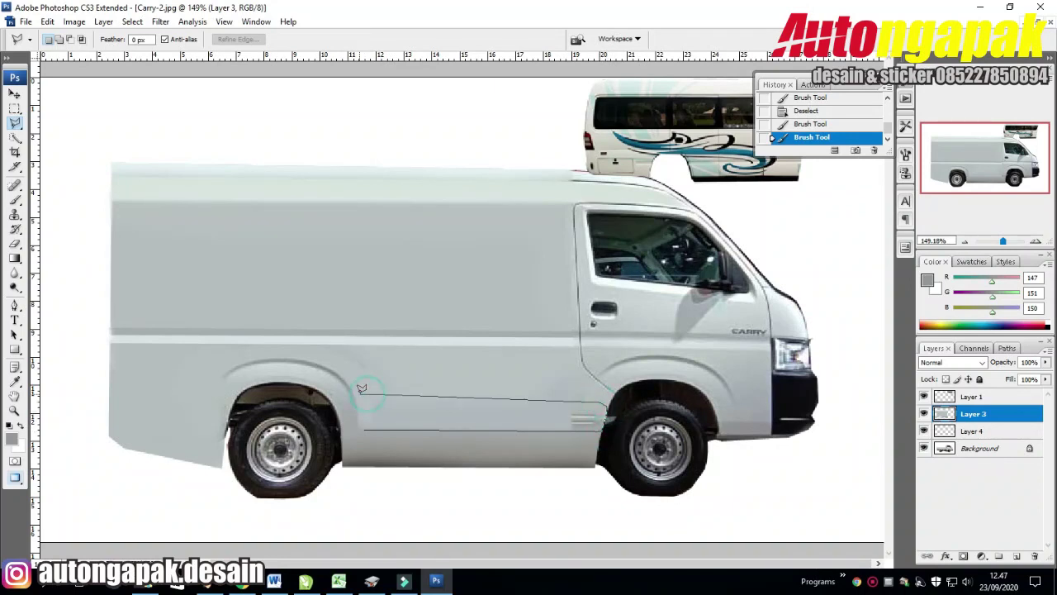
{"action": "left_click", "coordinate": [366, 425]}
Paint shading across the selected lower panel, enlarging the brush to 112 px
{"action": "left_click", "coordinate": [14, 200]}
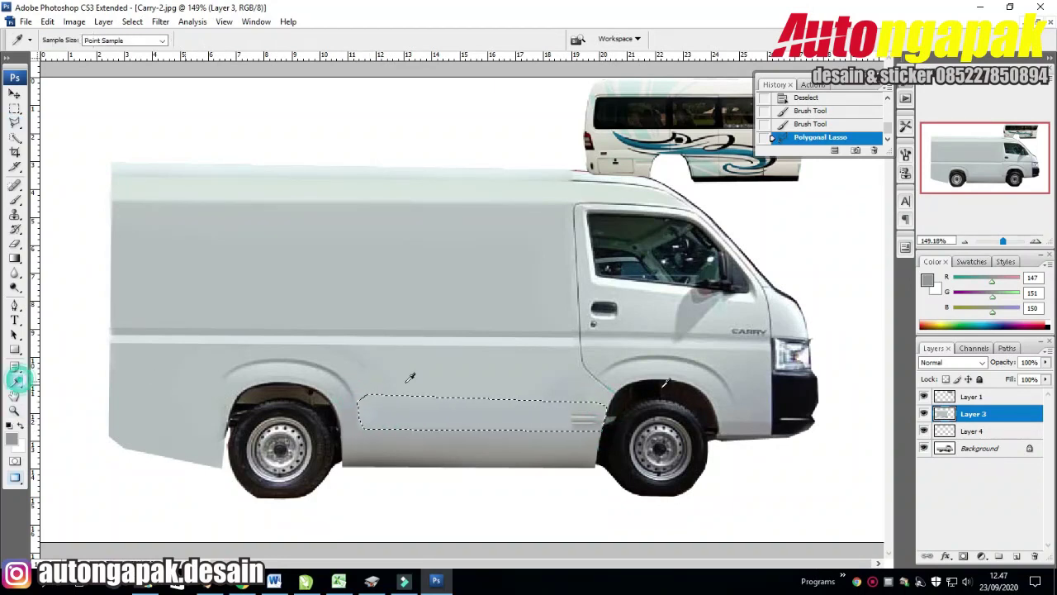
{"action": "left_click_drag", "start_coordinate": [435, 399], "coordinate": [543, 430]}
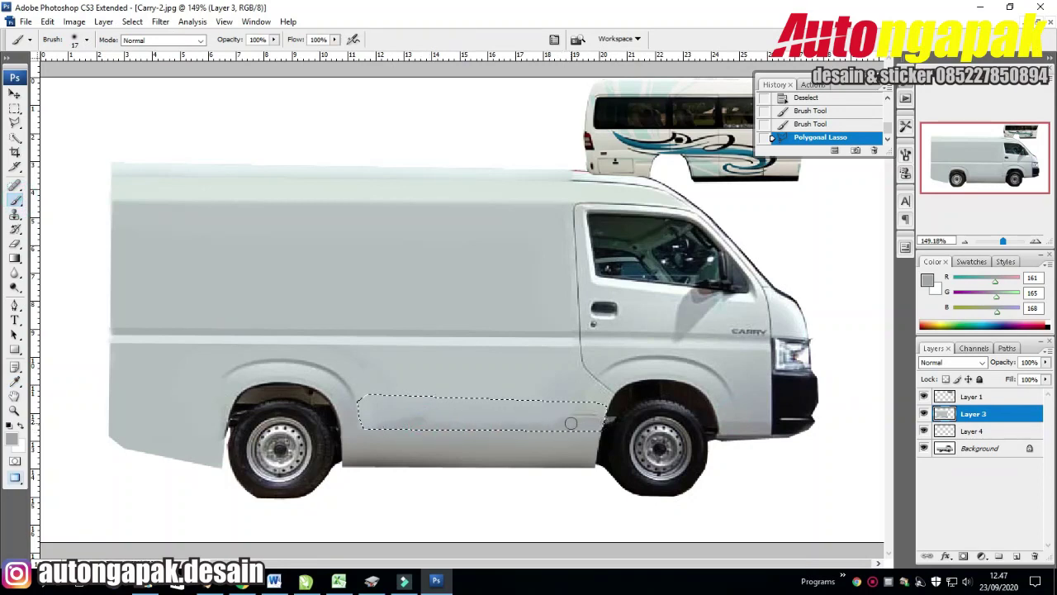
{"action": "left_click_drag", "start_coordinate": [446, 427], "coordinate": [364, 413]}
{"action": "left_click", "coordinate": [86, 40]}
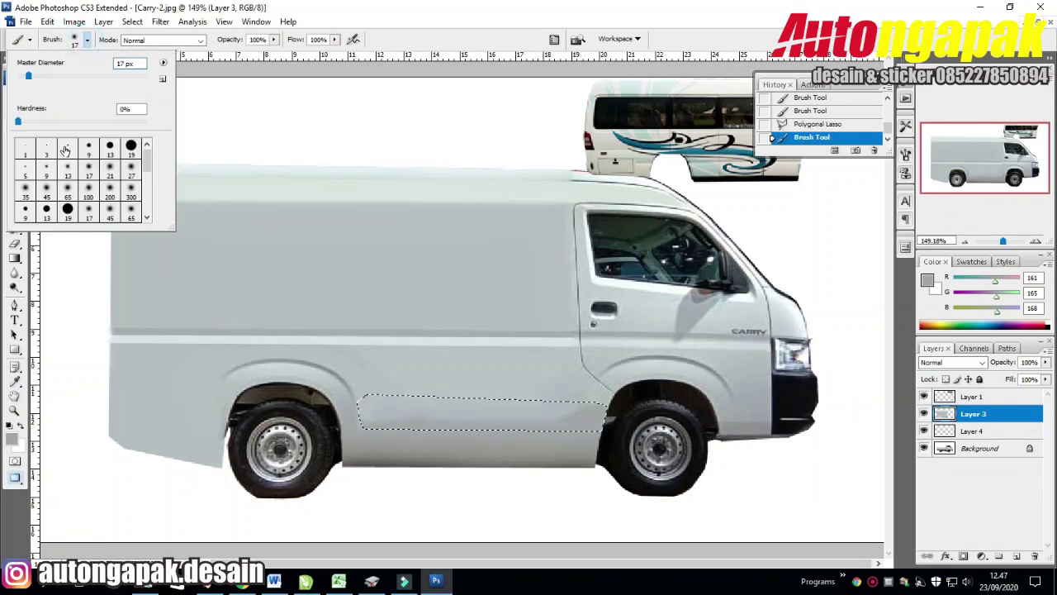
{"action": "left_click_drag", "start_coordinate": [18, 76], "coordinate": [85, 75]}
{"action": "key", "text": "Return"}
{"action": "left_click_drag", "start_coordinate": [413, 448], "coordinate": [276, 472]}
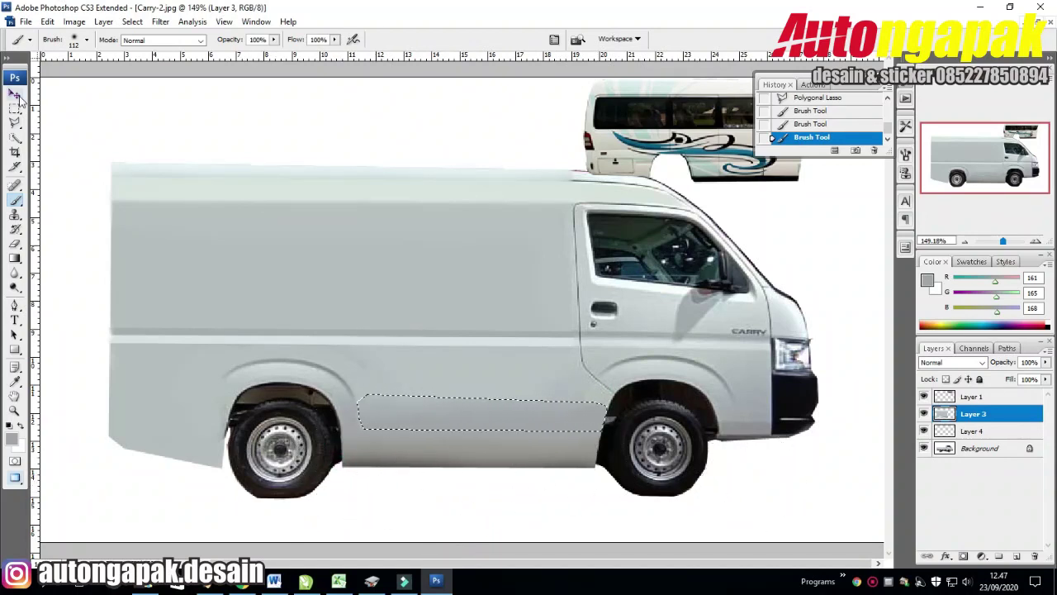
Paint sampled lighter grey across the lower panel and remove the selection
{"action": "left_click", "coordinate": [15, 380]}
{"action": "left_click", "coordinate": [424, 403]}
{"action": "key", "text": "b"}
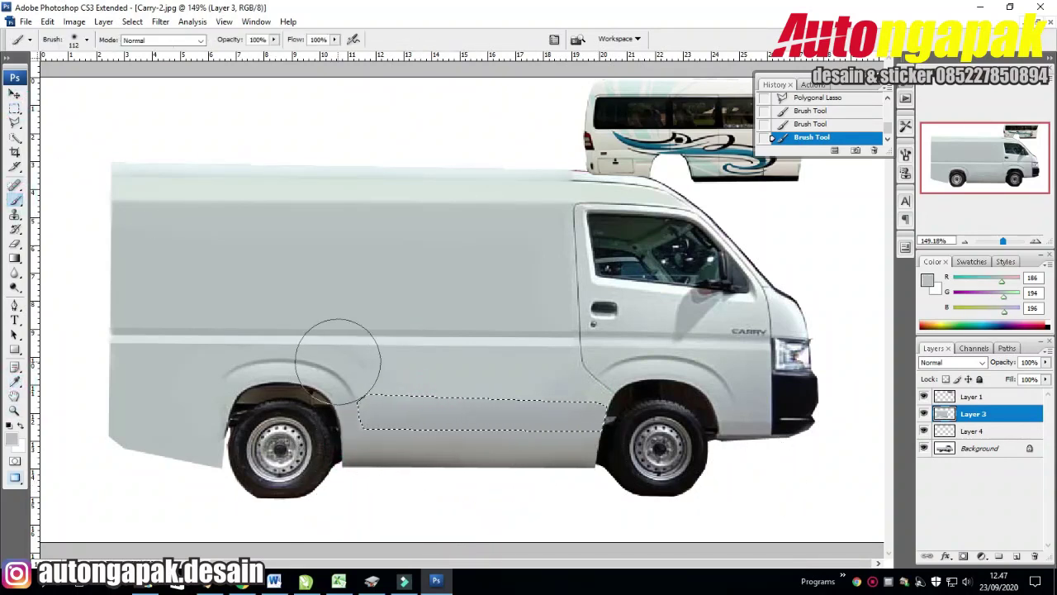
{"action": "left_click", "coordinate": [86, 39]}
{"action": "key", "text": "Return"}
{"action": "left_click_drag", "start_coordinate": [345, 394], "coordinate": [578, 390]}
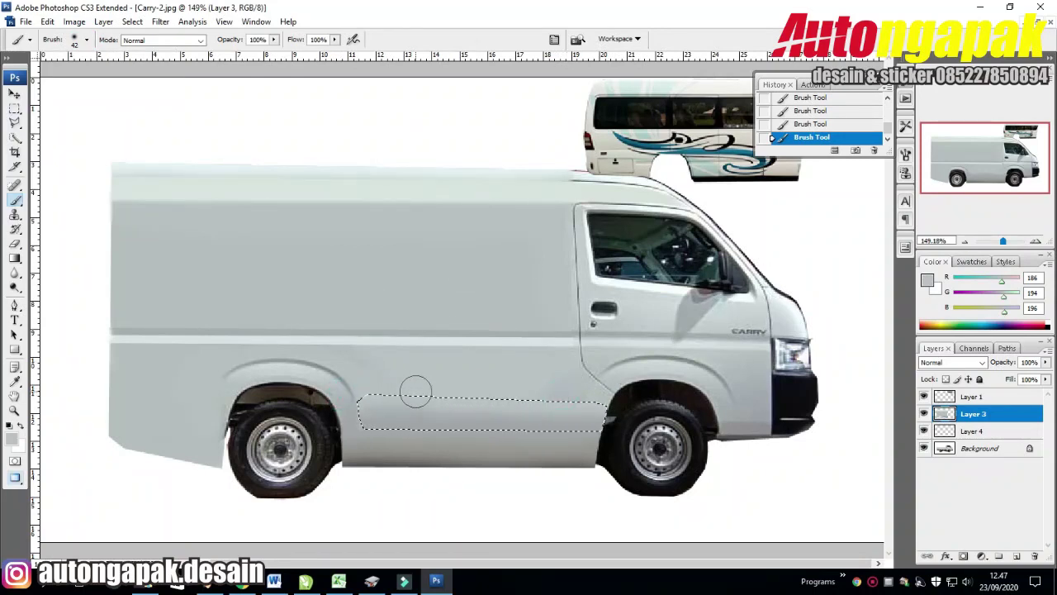
{"action": "key", "text": "m"}
{"action": "left_click", "coordinate": [458, 382]}
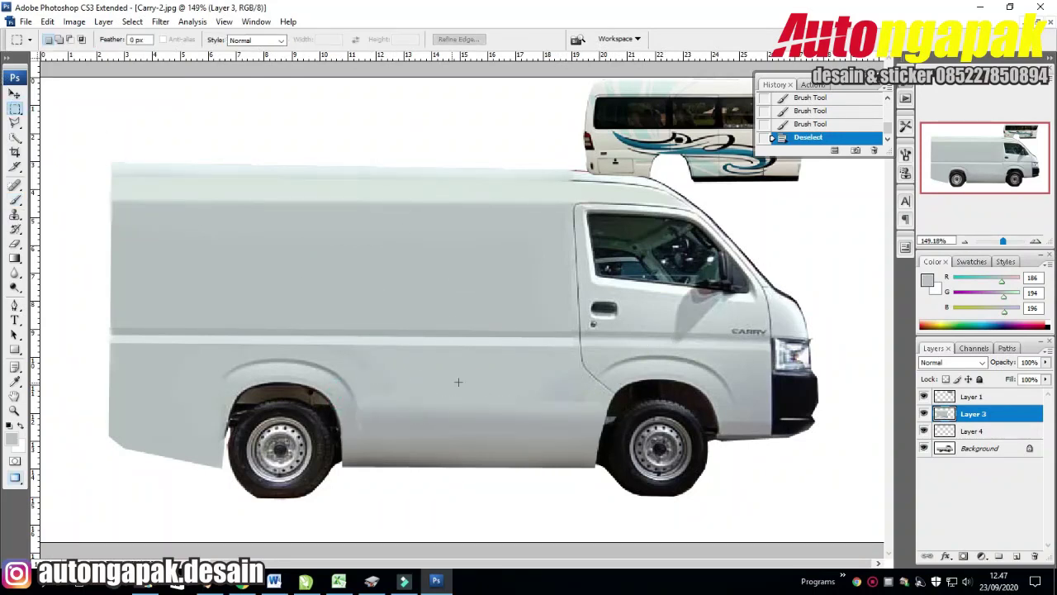
Blur the repainted lower panel and touch it up with darker grey strokes
{"action": "left_click", "coordinate": [15, 272]}
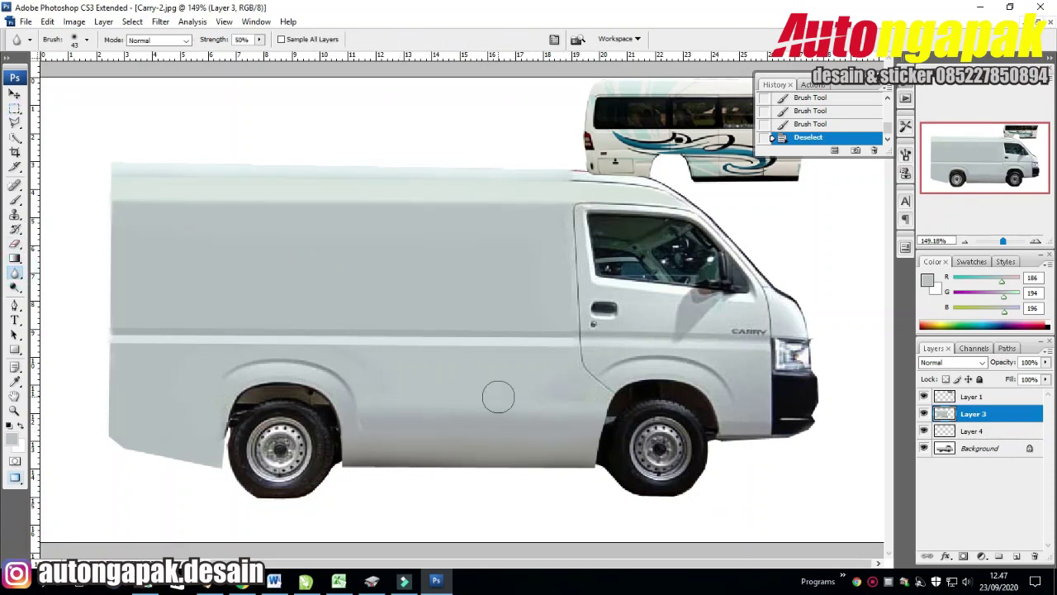
{"action": "left_click", "coordinate": [380, 422]}
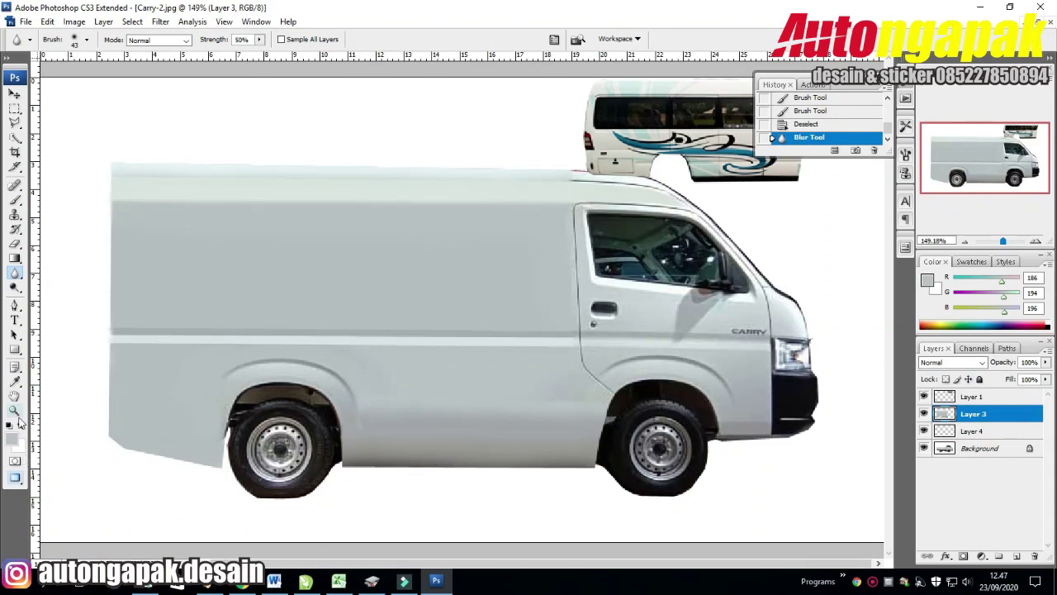
{"action": "left_click", "coordinate": [14, 381]}
{"action": "left_click", "coordinate": [404, 424]}
{"action": "left_click", "coordinate": [15, 200]}
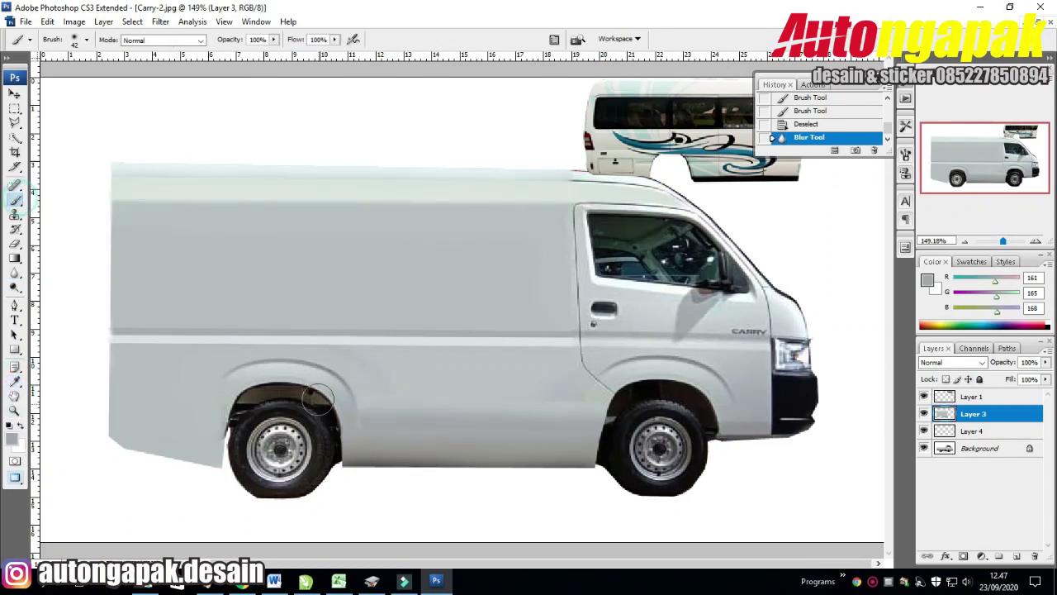
{"action": "left_click", "coordinate": [87, 40]}
{"action": "left_click_drag", "start_coordinate": [509, 430], "coordinate": [401, 430]}
{"action": "left_click_drag", "start_coordinate": [472, 439], "coordinate": [447, 445]}
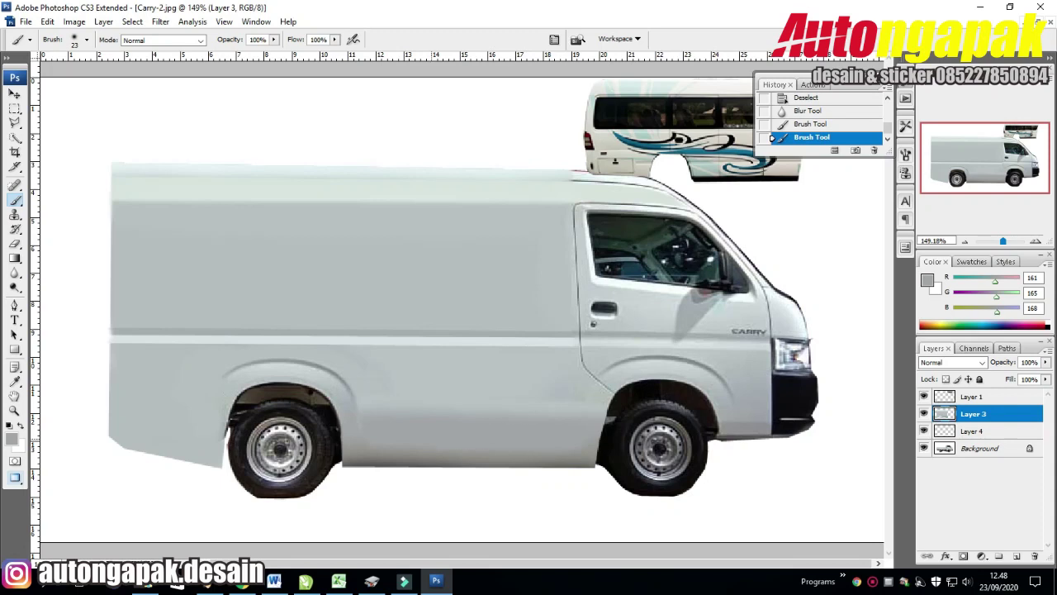
{"action": "left_click", "coordinate": [578, 435]}
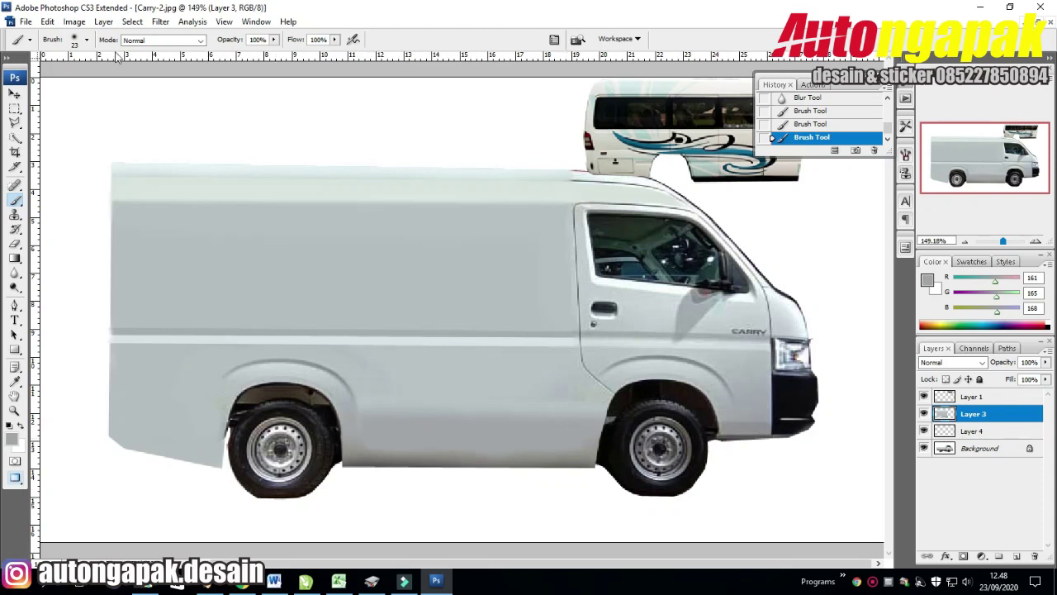
{"action": "key", "text": "v"}
{"action": "left_click_drag", "start_coordinate": [491, 106], "coordinate": [758, 234]}
Undo, move the minibus graphic over the van's side, and copy its window strip to a new layer
{"action": "key", "text": "ctrl+z"}
{"action": "left_click", "coordinate": [975, 398]}
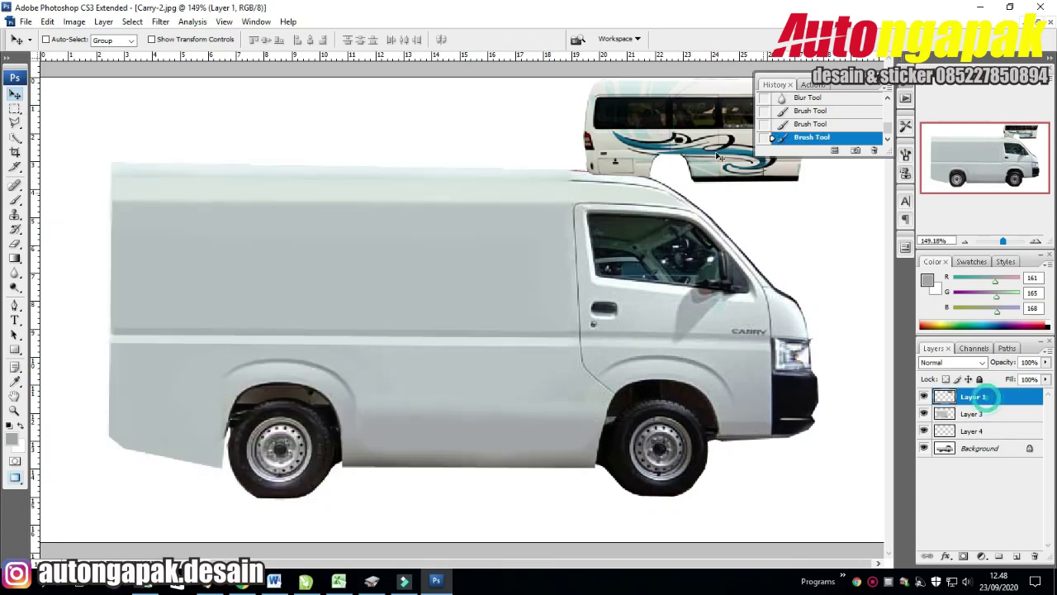
{"action": "left_click_drag", "start_coordinate": [719, 157], "coordinate": [363, 248]}
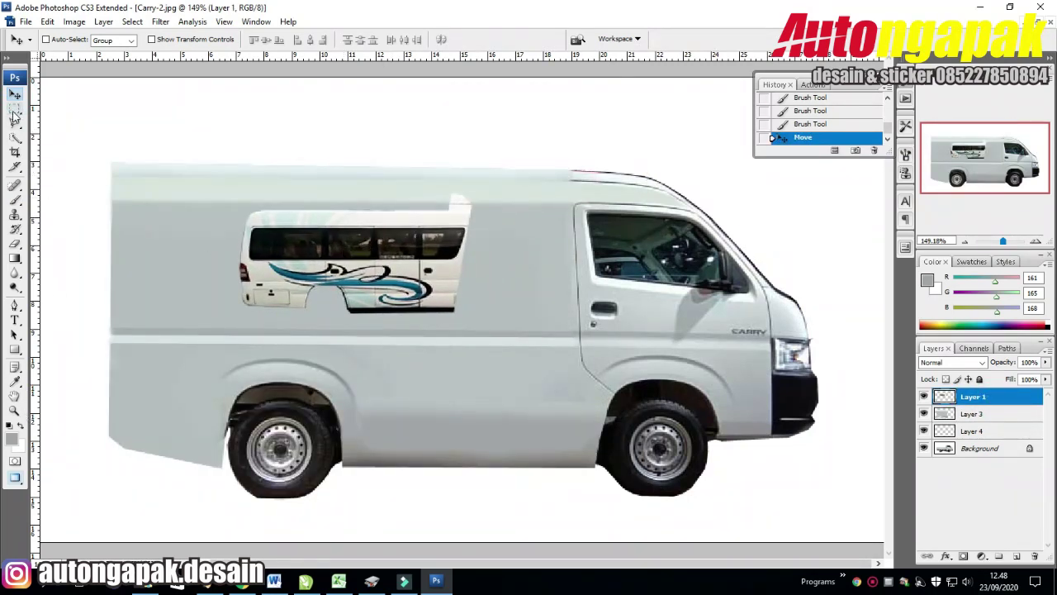
{"action": "left_click", "coordinate": [14, 109]}
{"action": "mouse_move", "coordinate": [332, 218]}
{"action": "left_mouse_down"}
{"action": "mouse_move", "coordinate": [471, 269]}
{"action": "mouse_move", "coordinate": [758, 110]}
{"action": "mouse_move", "coordinate": [781, 108]}
{"action": "left_mouse_up"}
{"action": "key", "text": "ctrl+c"}
{"action": "key", "text": "ctrl+v"}
Return the minibus graphic to the upper right and stretch Layer 5's windows along the van side
{"action": "left_click", "coordinate": [14, 93]}
{"action": "left_click", "coordinate": [973, 413]}
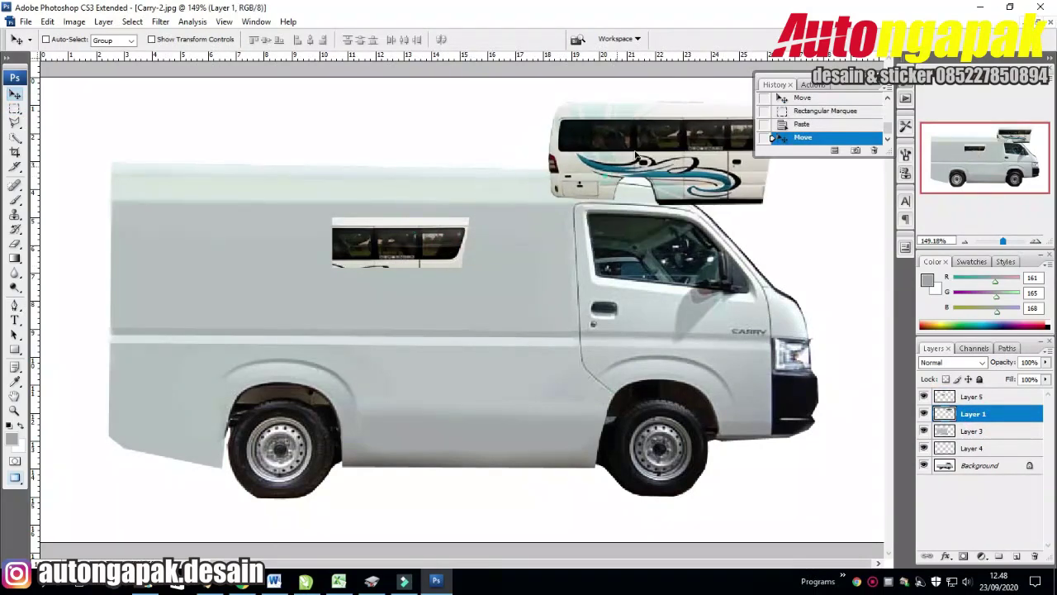
{"action": "left_click", "coordinate": [959, 398]}
{"action": "key", "text": "ctrl+t"}
{"action": "left_click_drag", "start_coordinate": [468, 266], "coordinate": [567, 295]}
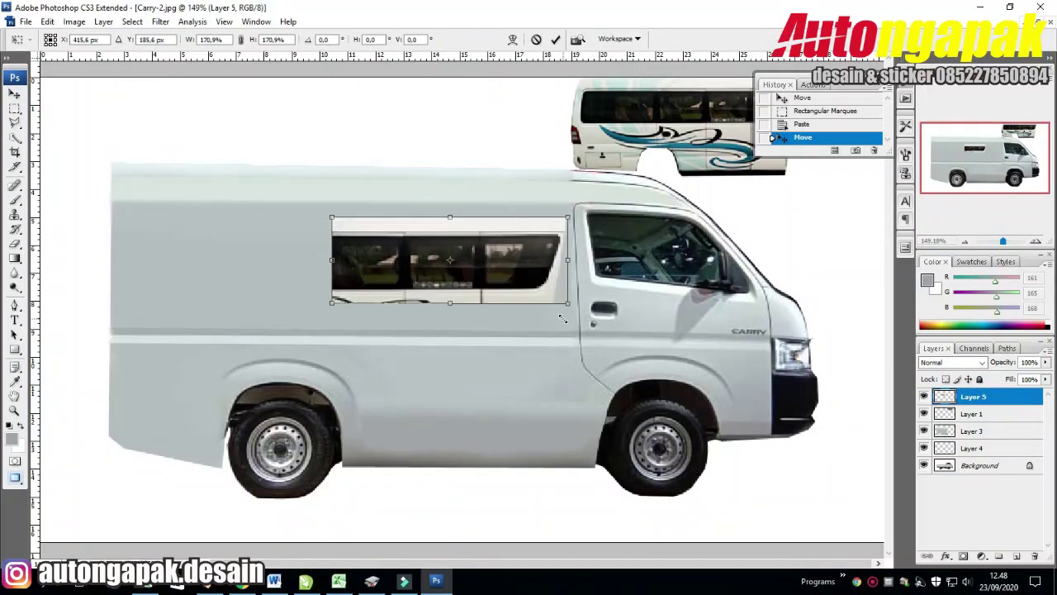
{"action": "left_click_drag", "start_coordinate": [332, 218], "coordinate": [231, 180]}
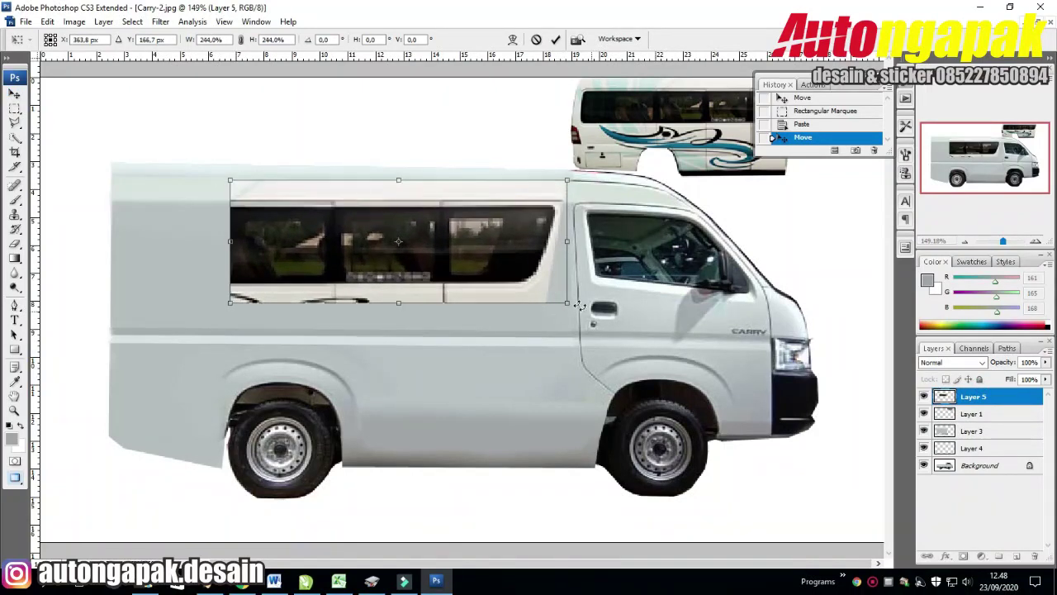
{"action": "left_click_drag", "start_coordinate": [230, 303], "coordinate": [136, 337]}
Nudge the window strip up, apply the 312.9% stretch, and begin a polygonal outline above it
{"action": "key", "text": "Up"}
{"action": "key", "text": "Up"}
{"action": "key", "text": "Right"}
{"action": "key", "text": "Up"}
{"action": "key", "text": "Up"}
{"action": "key", "text": "Up"}
{"action": "left_click", "coordinate": [14, 108]}
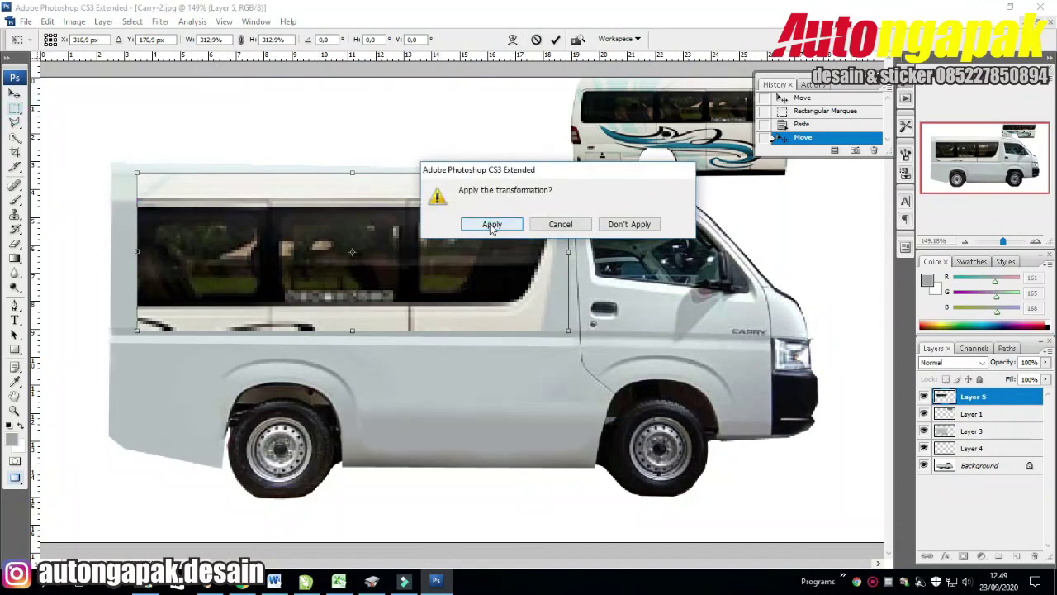
{"action": "left_click", "coordinate": [491, 227]}
{"action": "left_click", "coordinate": [14, 121]}
{"action": "left_click", "coordinate": [112, 205]}
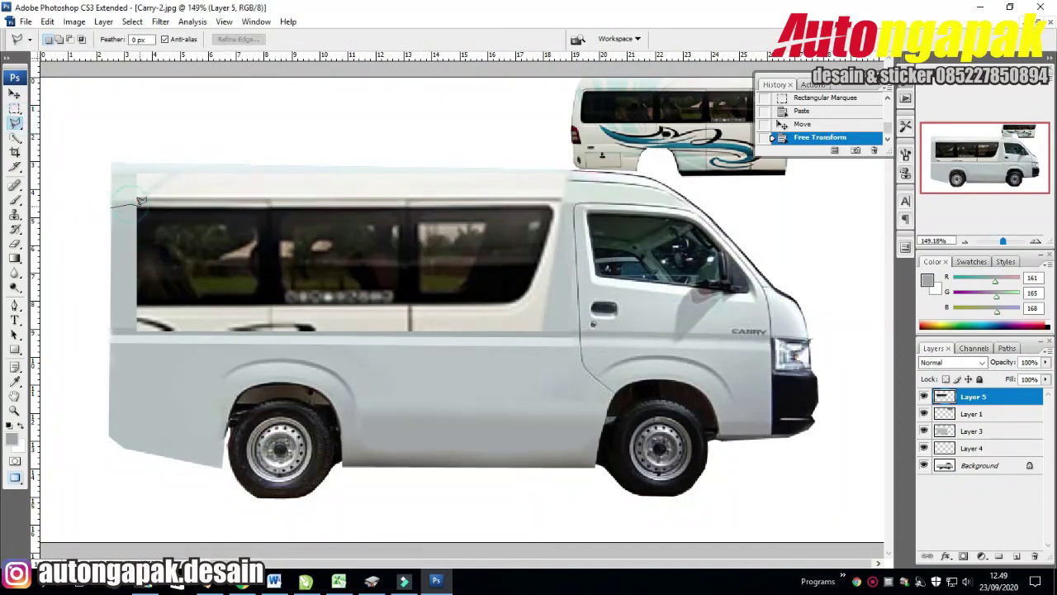
Outline the roof area above the windows and delete the window strip there
{"action": "left_click", "coordinate": [570, 203]}
{"action": "left_click", "coordinate": [588, 172]}
{"action": "left_click", "coordinate": [578, 132]}
{"action": "left_click", "coordinate": [92, 126]}
{"action": "left_click", "coordinate": [113, 204]}
{"action": "key", "text": "Delete"}
Outline the stripe below the windows down to the rear wheel arch and delete it
{"action": "left_click", "coordinate": [103, 303]}
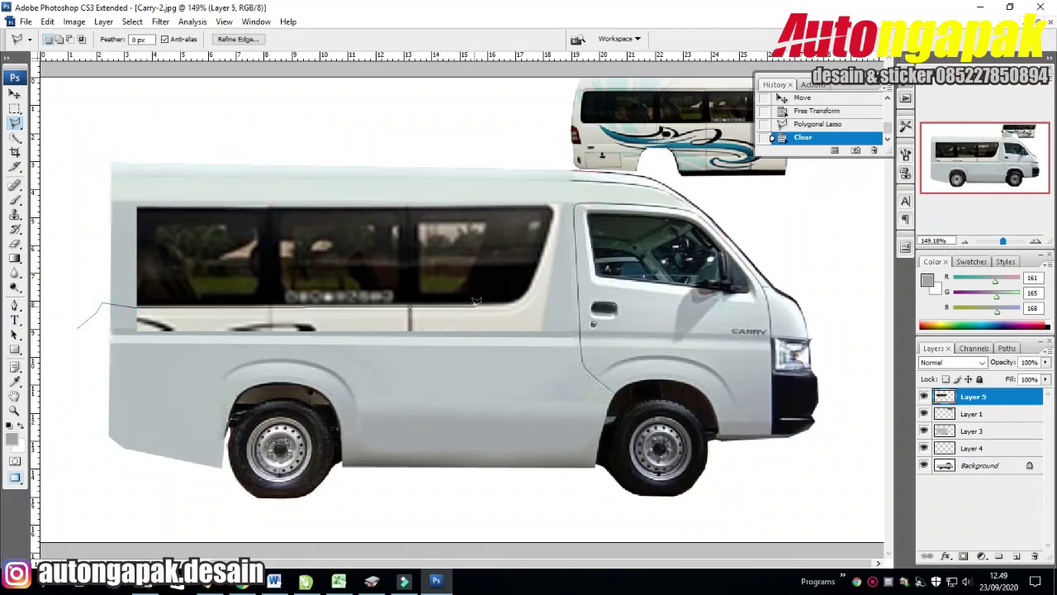
{"action": "left_click", "coordinate": [527, 301]}
{"action": "left_click", "coordinate": [546, 199]}
{"action": "left_click", "coordinate": [595, 189]}
{"action": "left_click", "coordinate": [640, 352]}
{"action": "left_click", "coordinate": [552, 405]}
{"action": "double_click", "coordinate": [106, 388]}
{"action": "key", "text": "Delete"}
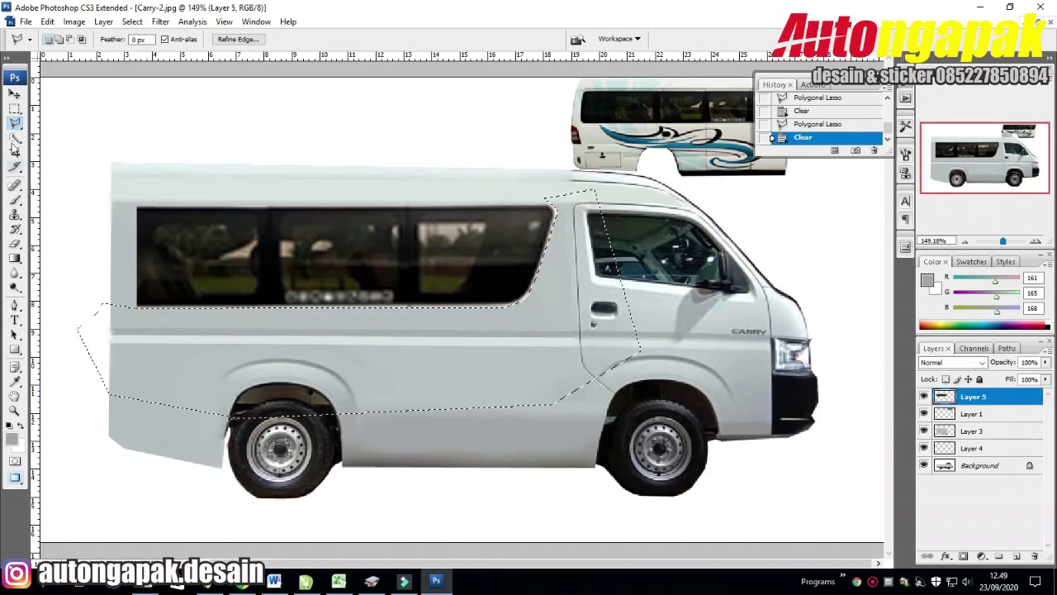
Deselect, zoom in on the front door, and erase the window edges near the door pillar
{"action": "key", "text": "m"}
{"action": "left_click", "coordinate": [208, 129]}
{"action": "left_click", "coordinate": [15, 93]}
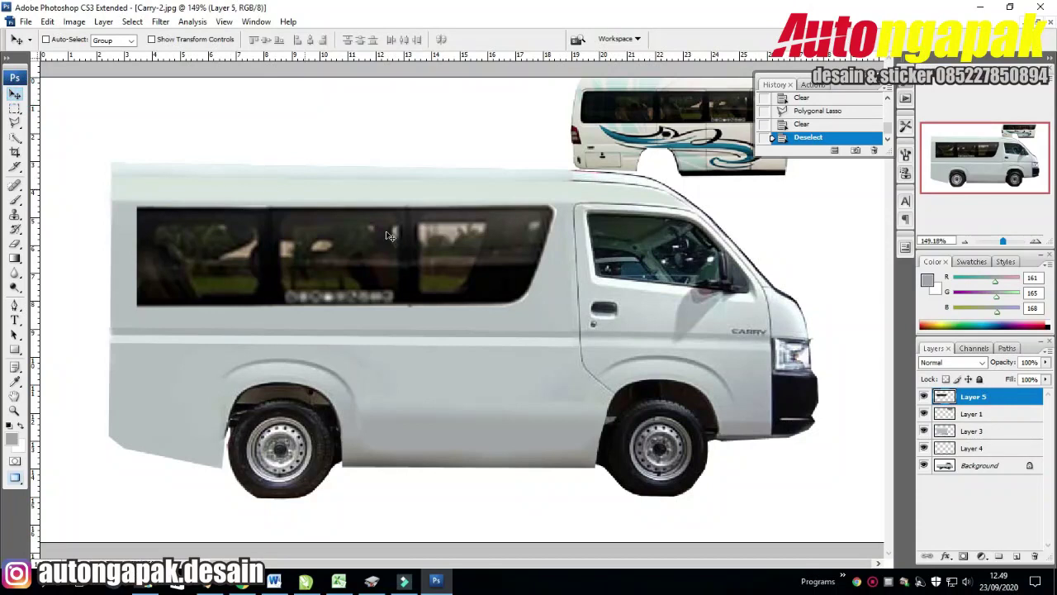
{"action": "left_click", "coordinate": [14, 412]}
{"action": "left_click", "coordinate": [668, 201]}
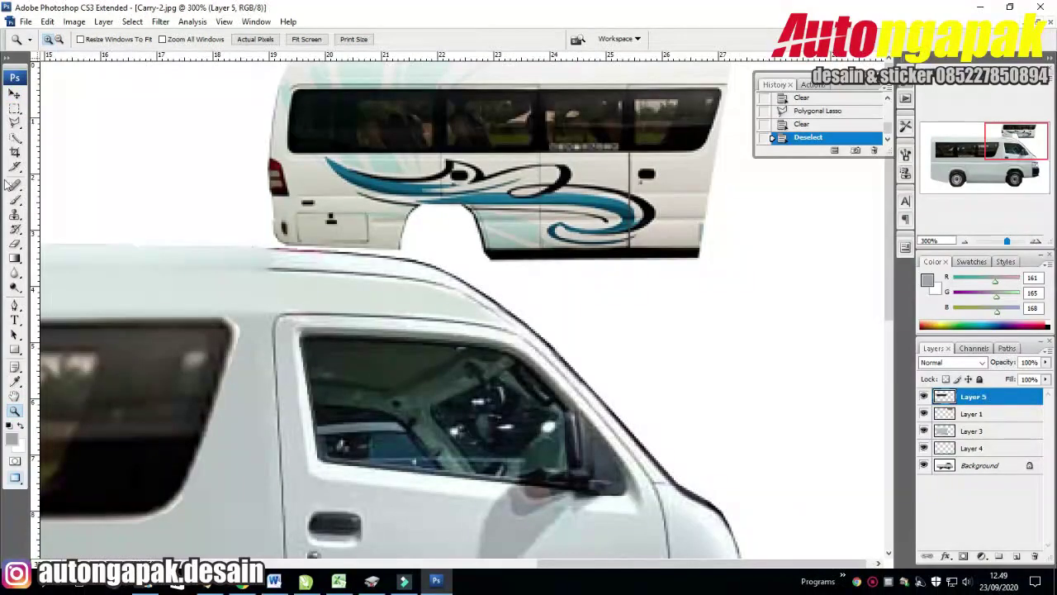
{"action": "left_click", "coordinate": [15, 244]}
{"action": "left_click", "coordinate": [87, 40]}
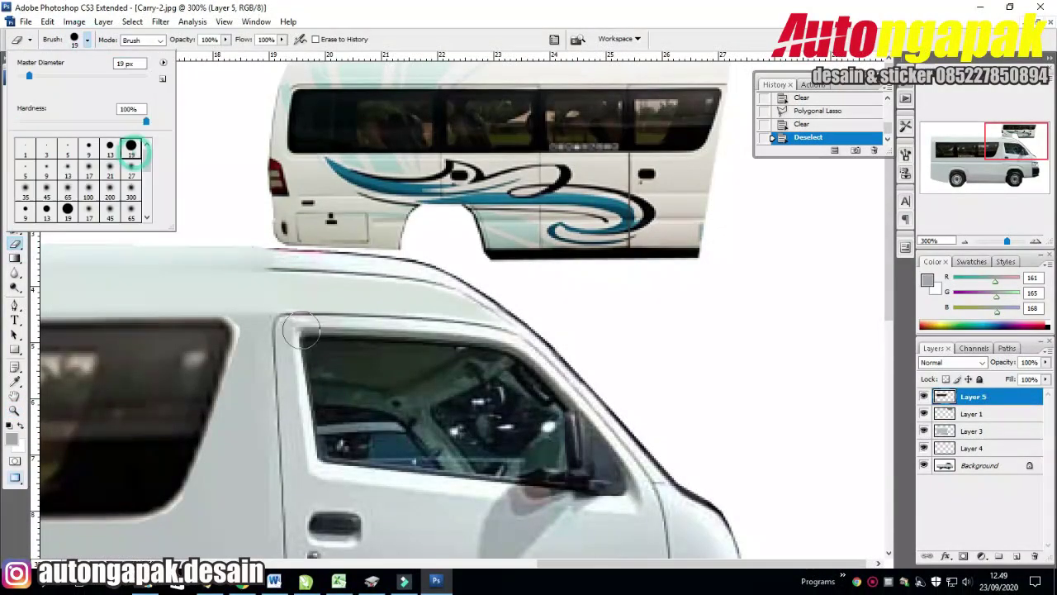
{"action": "left_click", "coordinate": [254, 334]}
{"action": "mouse_move", "coordinate": [243, 331]}
{"action": "left_mouse_down"}
{"action": "mouse_move", "coordinate": [237, 303]}
{"action": "mouse_move", "coordinate": [252, 342]}
{"action": "mouse_move", "coordinate": [243, 385]}
{"action": "mouse_move", "coordinate": [188, 520]}
{"action": "left_mouse_up"}
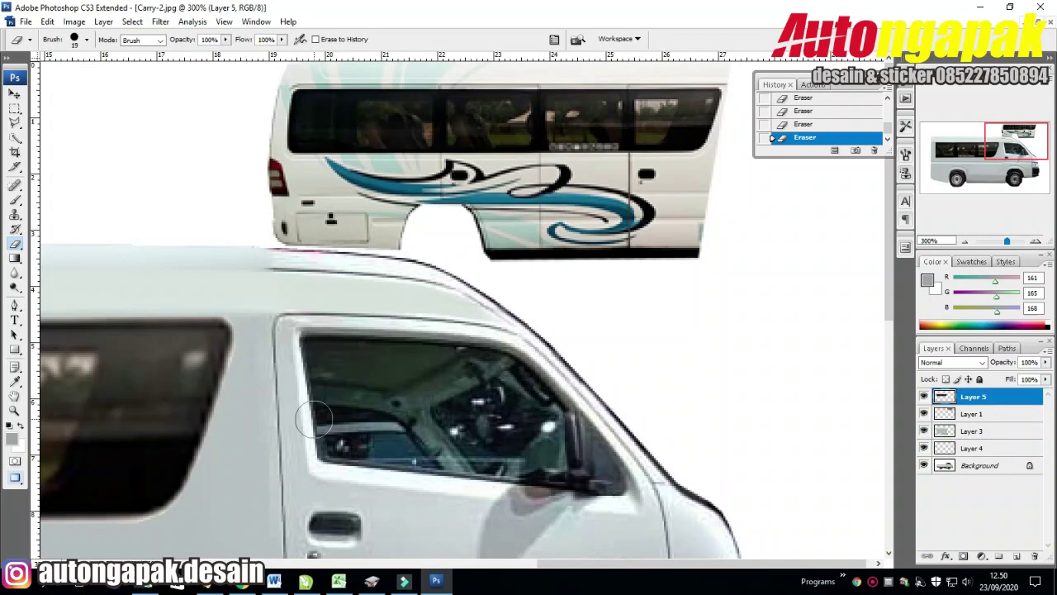
Pan and zoom out to about 165% to see the whole van
{"action": "left_click_drag", "start_coordinate": [1016, 140], "coordinate": [954, 142]}
{"action": "left_click_drag", "start_coordinate": [1007, 240], "coordinate": [1003, 241]}
{"action": "left_click_drag", "start_coordinate": [1000, 183], "coordinate": [1004, 180]}
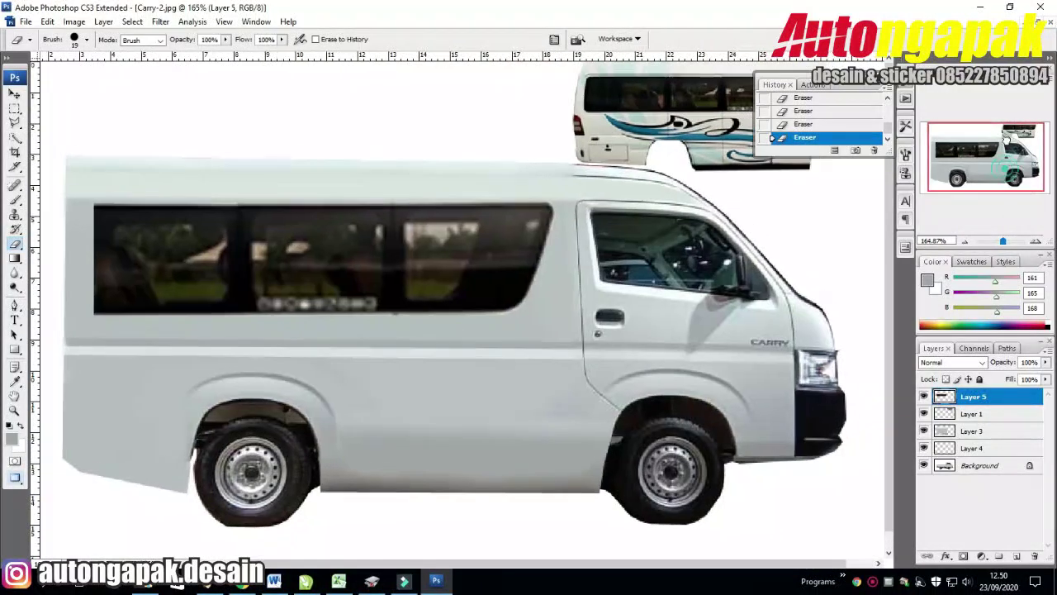
{"action": "left_click", "coordinate": [14, 94]}
Marquee the reference bus's rear end and paste it as Layer 6
{"action": "left_click", "coordinate": [979, 413]}
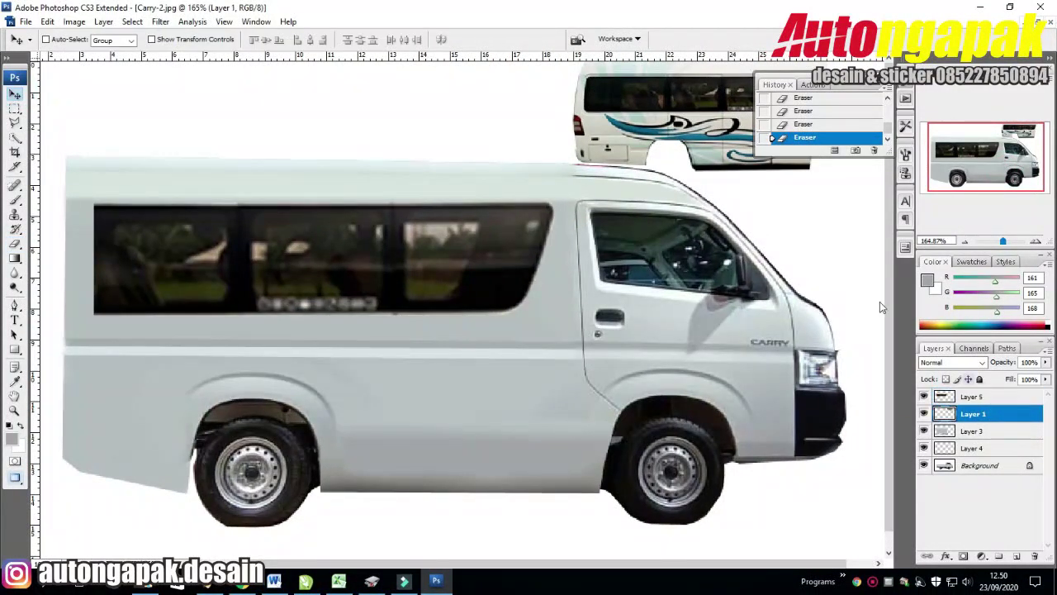
{"action": "left_click_drag", "start_coordinate": [658, 121], "coordinate": [636, 134]}
{"action": "left_click", "coordinate": [14, 109]}
{"action": "left_click_drag", "start_coordinate": [612, 204], "coordinate": [600, 185]}
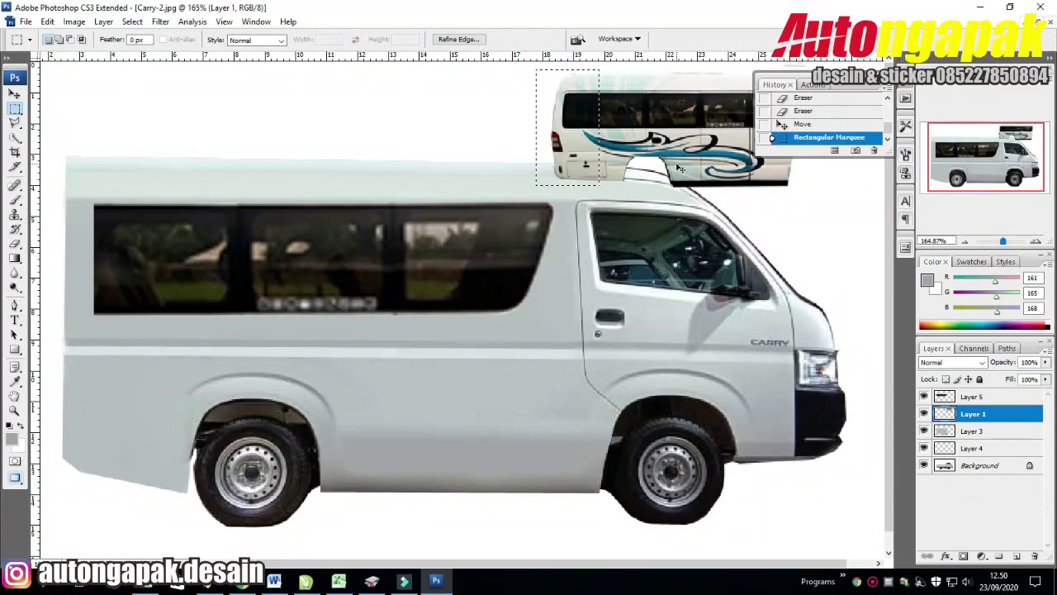
{"action": "key", "text": "ctrl+c"}
{"action": "key", "text": "ctrl+v"}
Move Layer 6 above Layer 5 and place it on the van's back end
{"action": "left_click", "coordinate": [14, 93]}
{"action": "left_click", "coordinate": [1000, 400]}
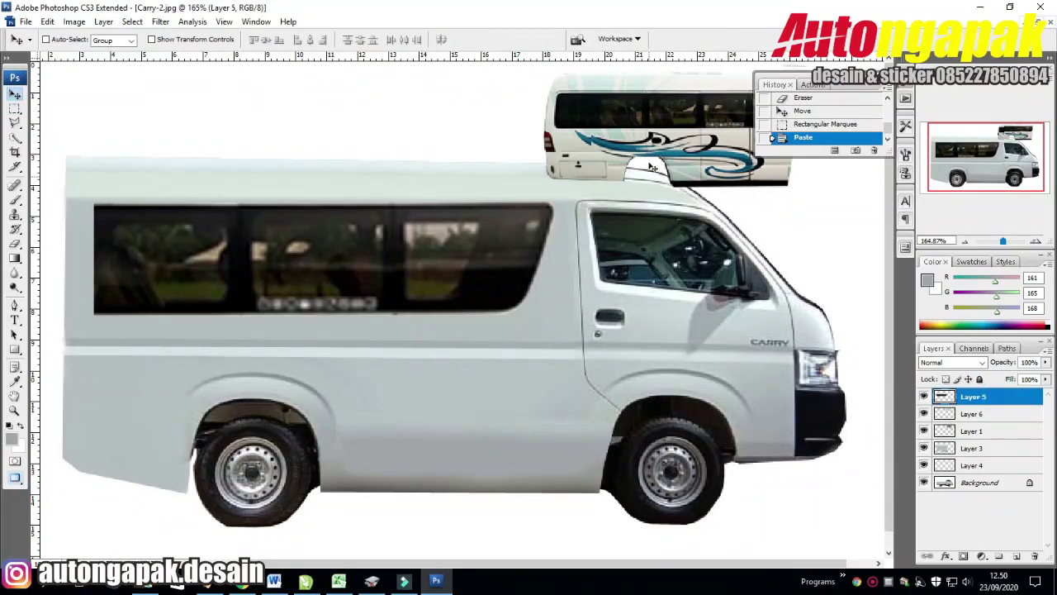
{"action": "left_click", "coordinate": [989, 415]}
{"action": "left_click_drag", "start_coordinate": [558, 157], "coordinate": [190, 192]}
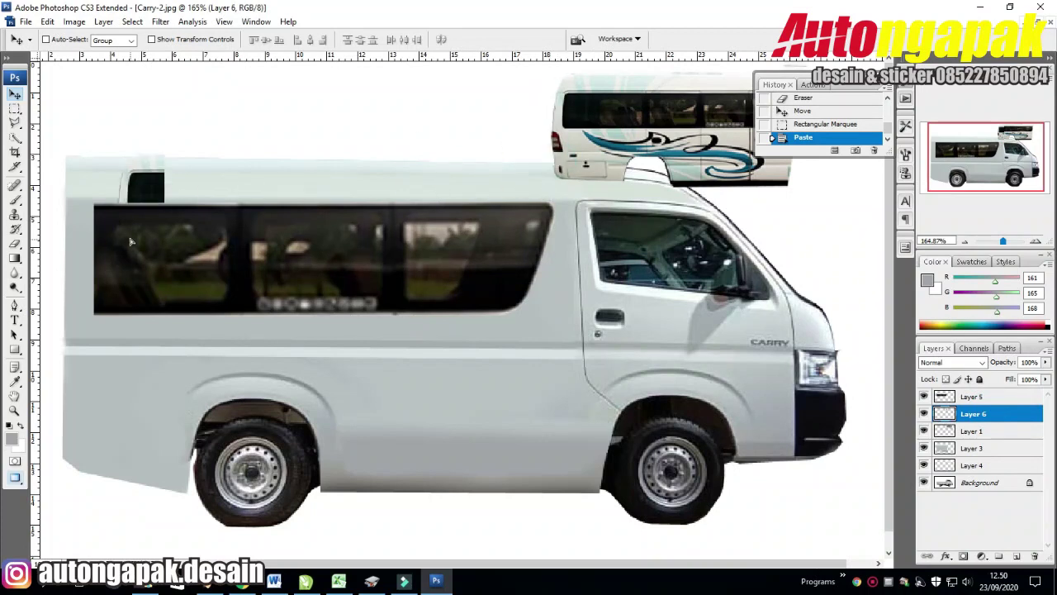
{"action": "left_click_drag", "start_coordinate": [985, 390], "coordinate": [983, 394]}
{"action": "left_click_drag", "start_coordinate": [198, 165], "coordinate": [122, 199]}
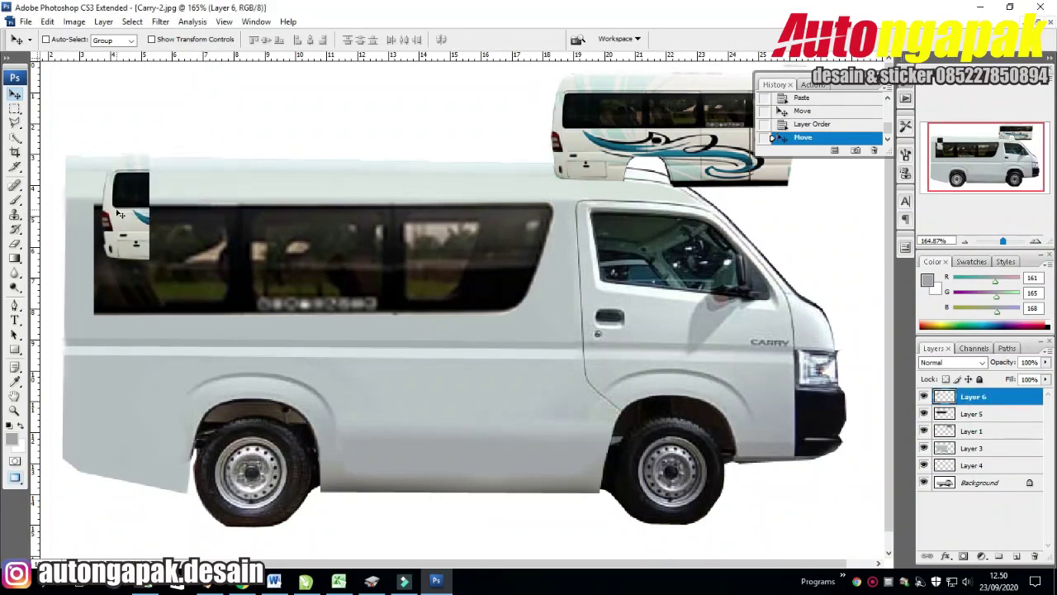
Scale the rear piece to 304.1% to match the van's height, nudge it into place, and apply
{"action": "key", "text": "ctrl+t"}
{"action": "mouse_move", "coordinate": [146, 235]}
{"action": "left_mouse_down"}
{"action": "mouse_move", "coordinate": [306, 377]}
{"action": "mouse_move", "coordinate": [375, 415]}
{"action": "left_mouse_up"}
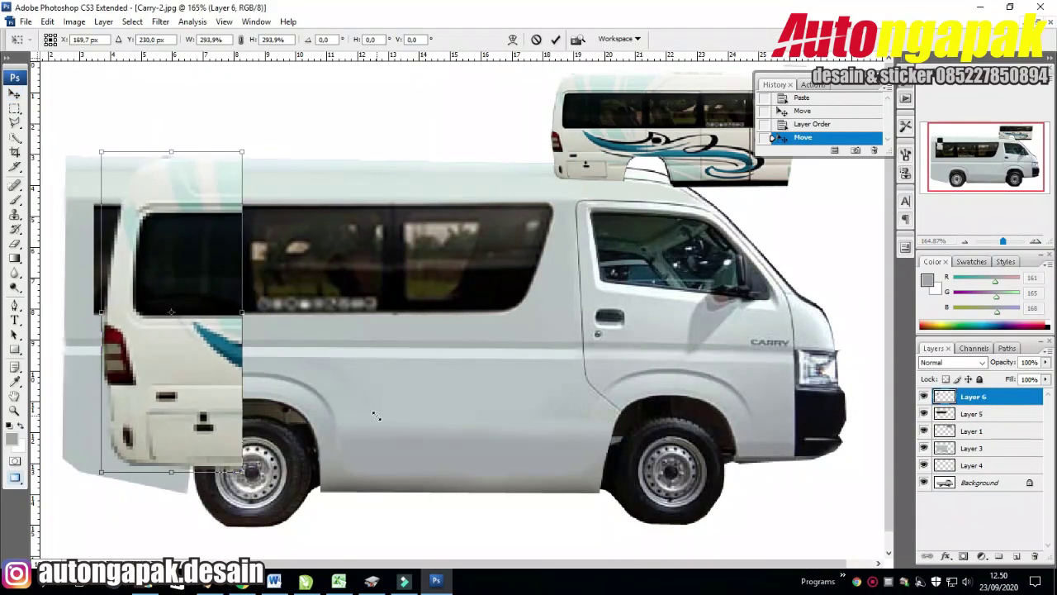
{"action": "left_click_drag", "start_coordinate": [98, 152], "coordinate": [95, 143]}
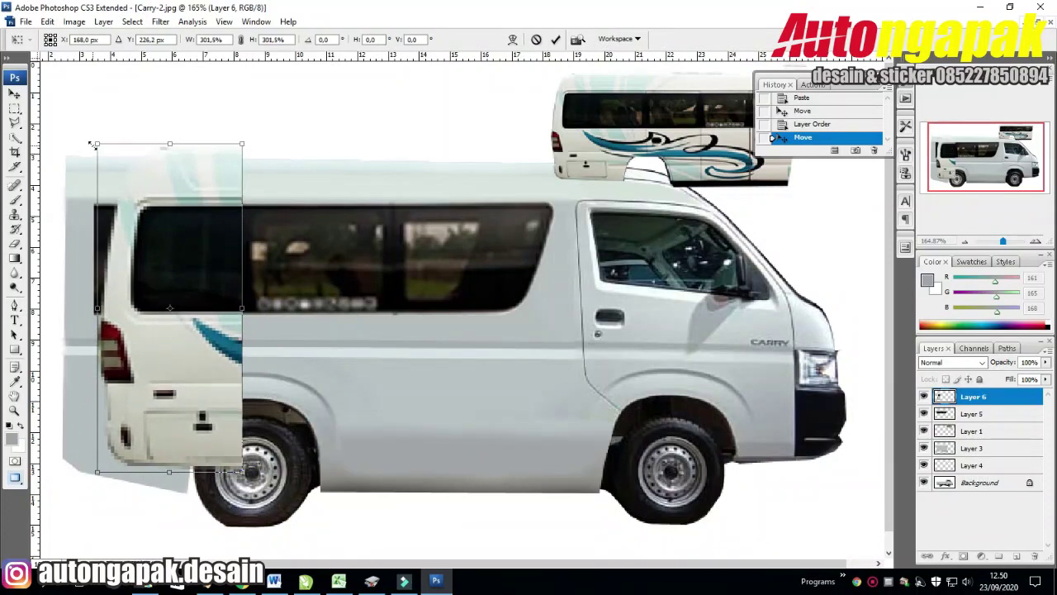
{"action": "left_click_drag", "start_coordinate": [245, 472], "coordinate": [243, 474]}
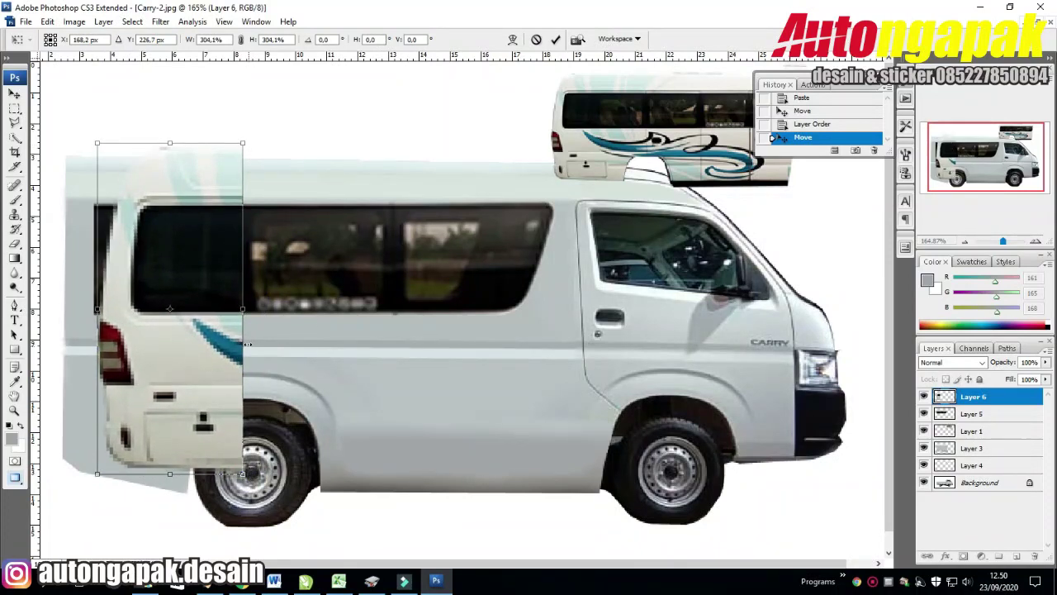
{"action": "left_click_drag", "start_coordinate": [280, 563], "coordinate": [244, 562]}
{"action": "key", "text": "shift+Left"}
{"action": "key", "text": "shift+Left"}
{"action": "key", "text": "shift+Left"}
{"action": "key", "text": "shift+Left"}
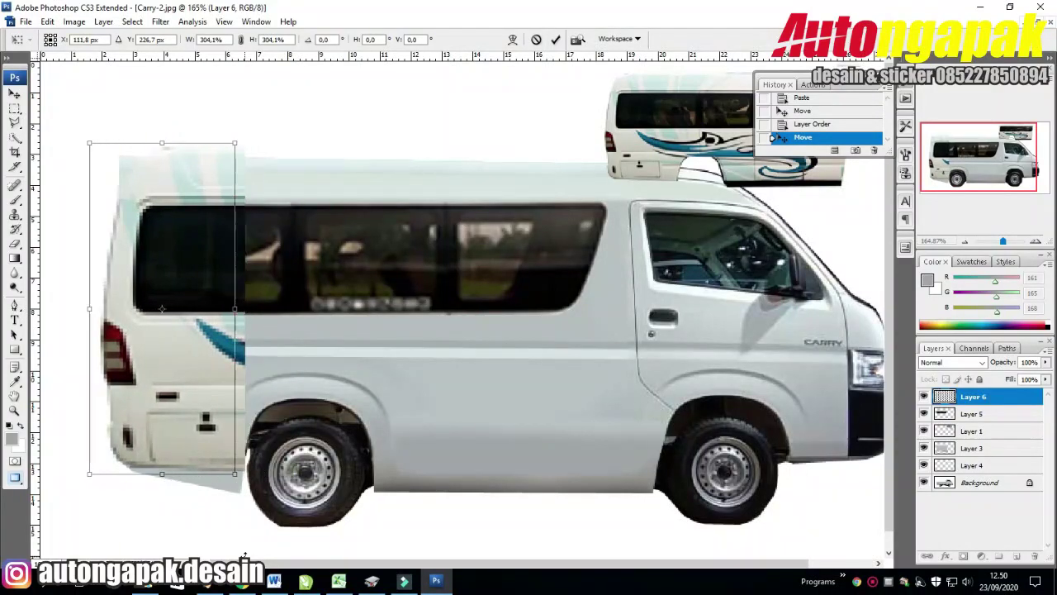
{"action": "key", "text": "Right"}
{"action": "key", "text": "Right"}
{"action": "key", "text": "Right"}
{"action": "key", "text": "Right"}
{"action": "key", "text": "Left"}
{"action": "key", "text": "Left"}
{"action": "key", "text": "Left"}
{"action": "key", "text": "Left"}
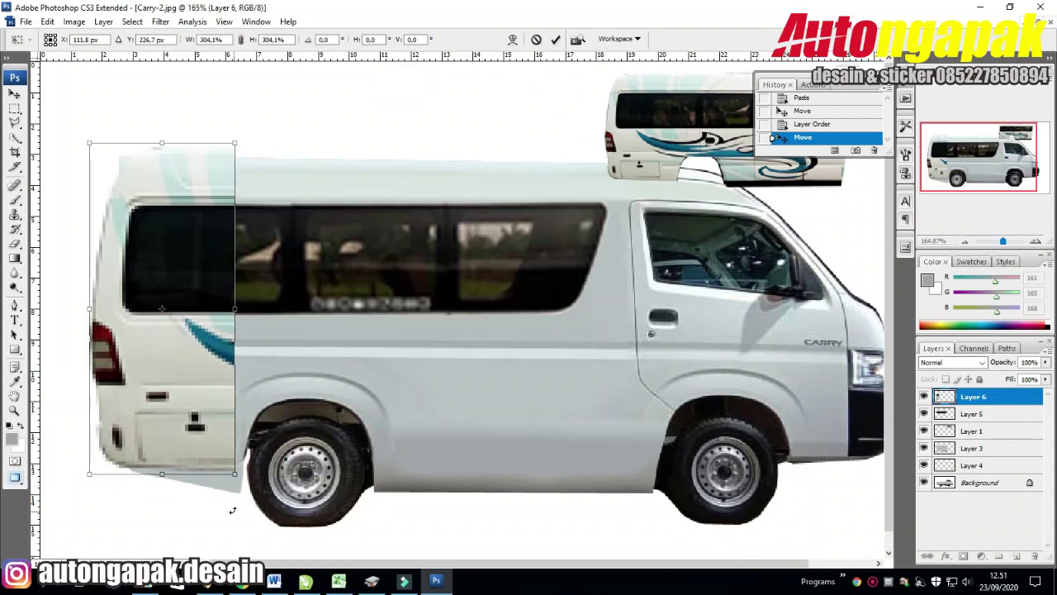
{"action": "key", "text": "Right"}
{"action": "key", "text": "Right"}
{"action": "key", "text": "m"}
{"action": "key", "text": "Return"}
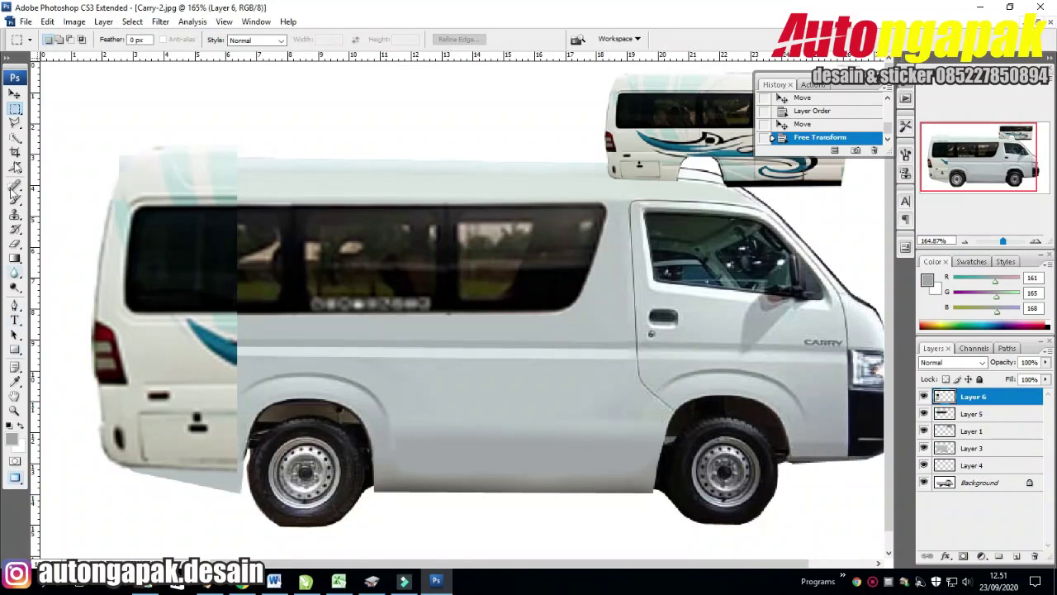
Trace the van's rear profile with the Polygonal Lasso, from bottom edge to roof corner
{"action": "key", "text": "l"}
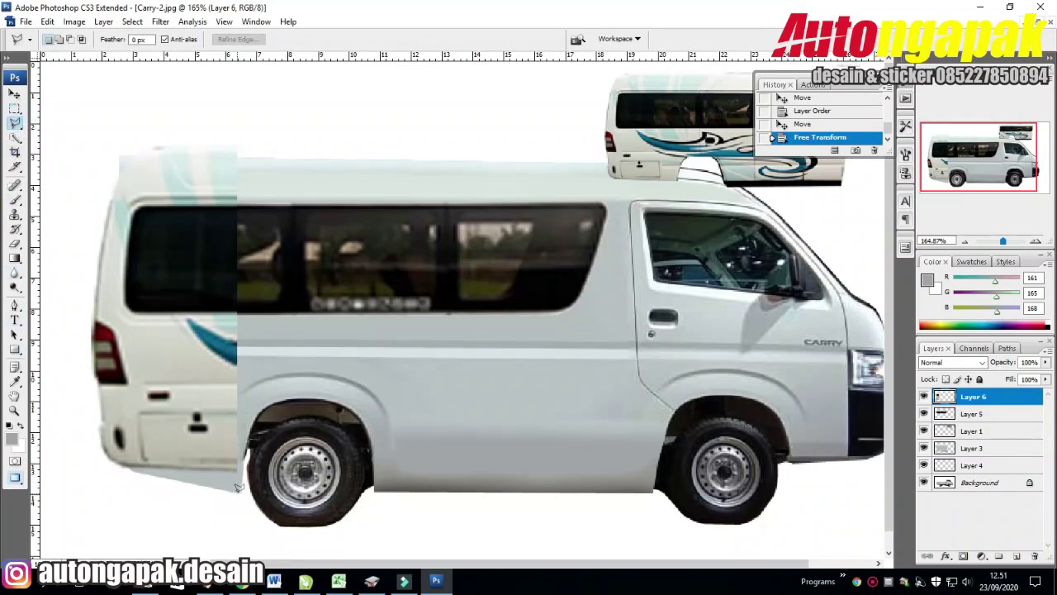
{"action": "left_click", "coordinate": [237, 488]}
{"action": "left_click", "coordinate": [110, 460]}
{"action": "left_click", "coordinate": [99, 450]}
{"action": "left_click", "coordinate": [97, 424]}
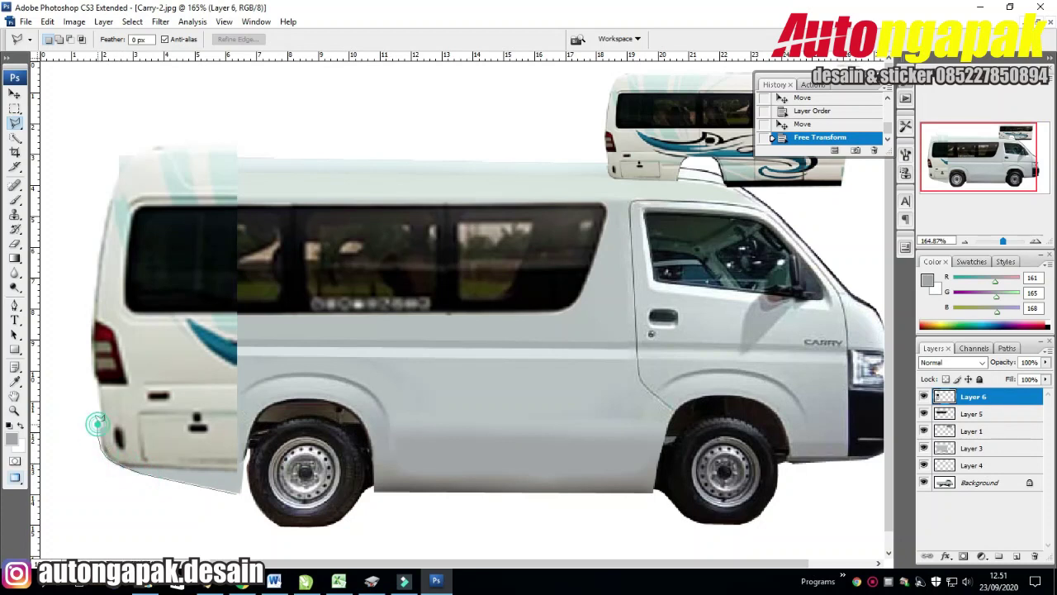
{"action": "left_click", "coordinate": [102, 385]}
{"action": "left_click", "coordinate": [93, 329]}
{"action": "left_click", "coordinate": [93, 315]}
{"action": "left_click", "coordinate": [95, 288]}
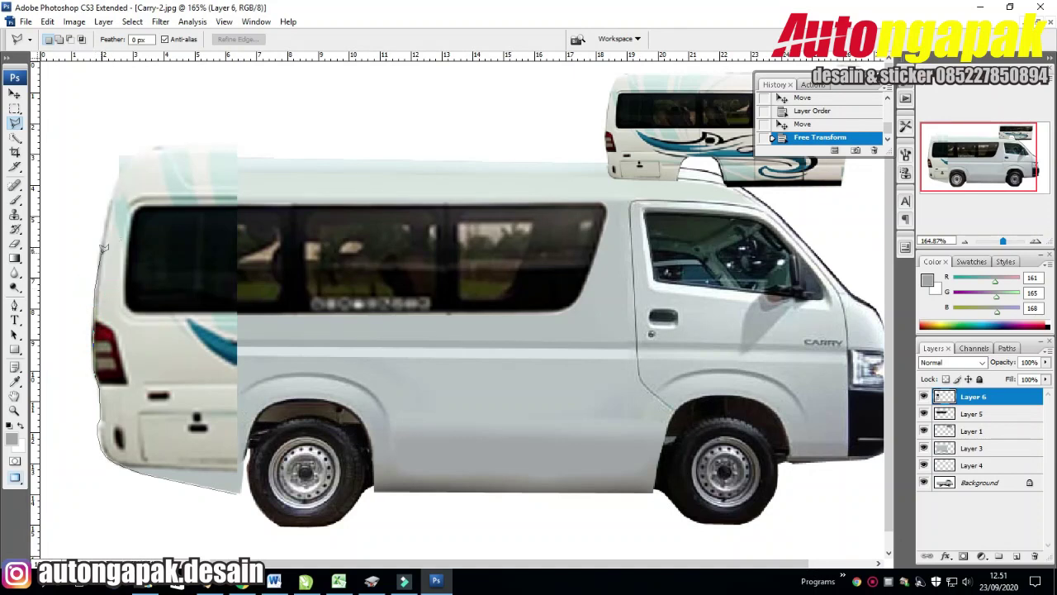
{"action": "left_click", "coordinate": [101, 241]}
{"action": "left_click", "coordinate": [124, 158]}
{"action": "left_click", "coordinate": [169, 185]}
{"action": "left_click", "coordinate": [144, 291]}
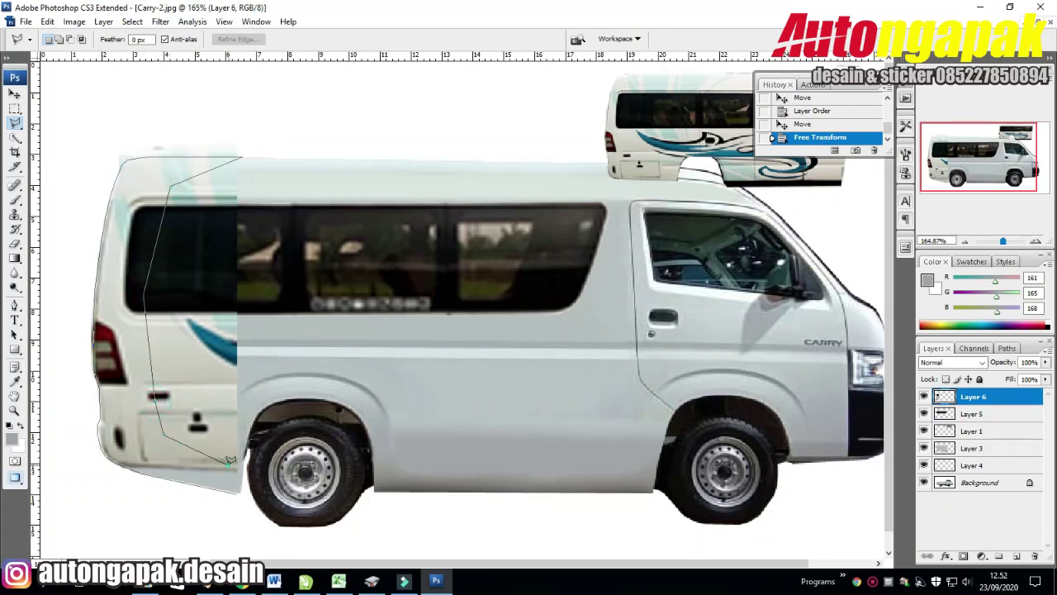
{"action": "left_click", "coordinate": [237, 487]}
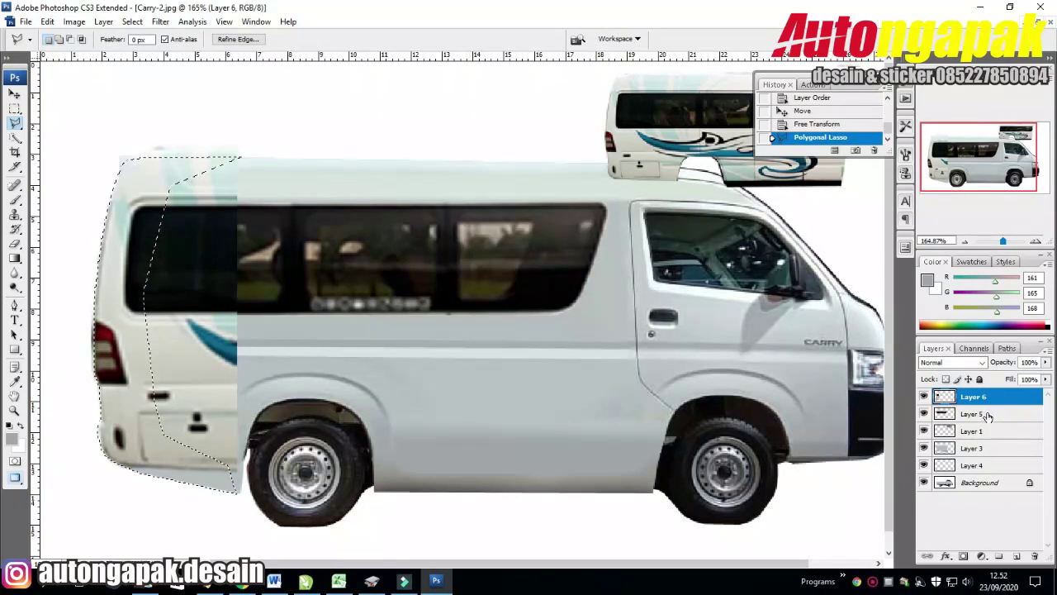
Move Layer 3 to the top of the stack and sample the van body's grey
{"action": "left_click_drag", "start_coordinate": [975, 448], "coordinate": [974, 394]}
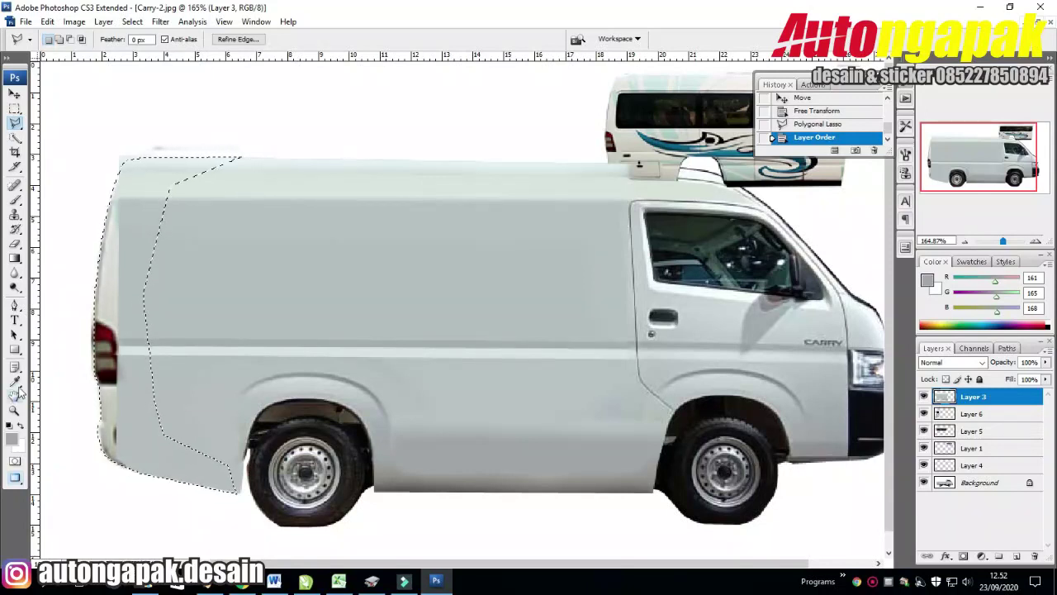
{"action": "left_click", "coordinate": [15, 381]}
{"action": "left_click", "coordinate": [127, 328]}
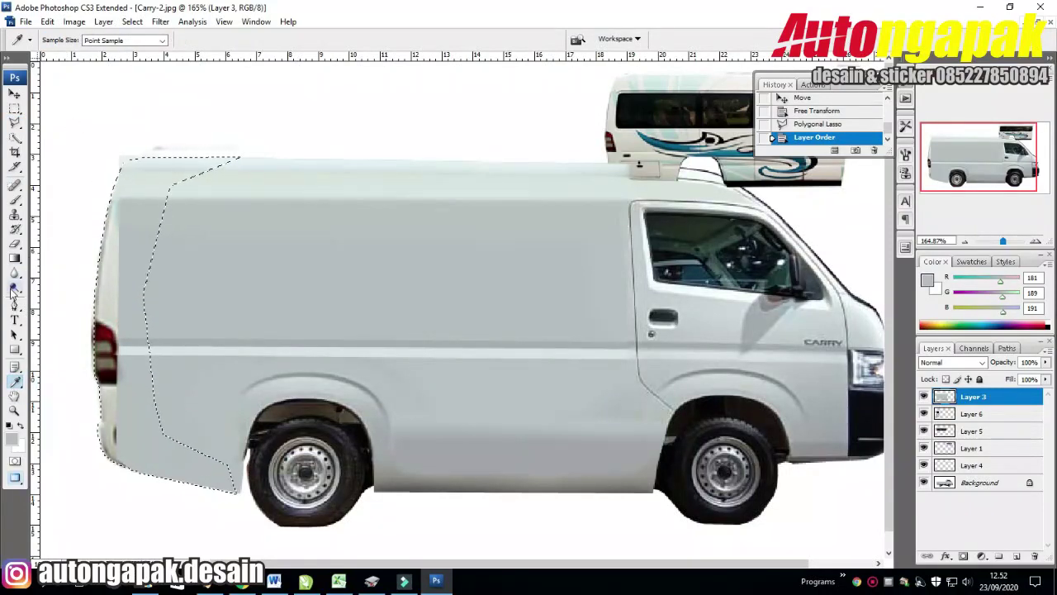
Nudge the selection left and paint sampled grey over the white rear edge
{"action": "left_click", "coordinate": [14, 96]}
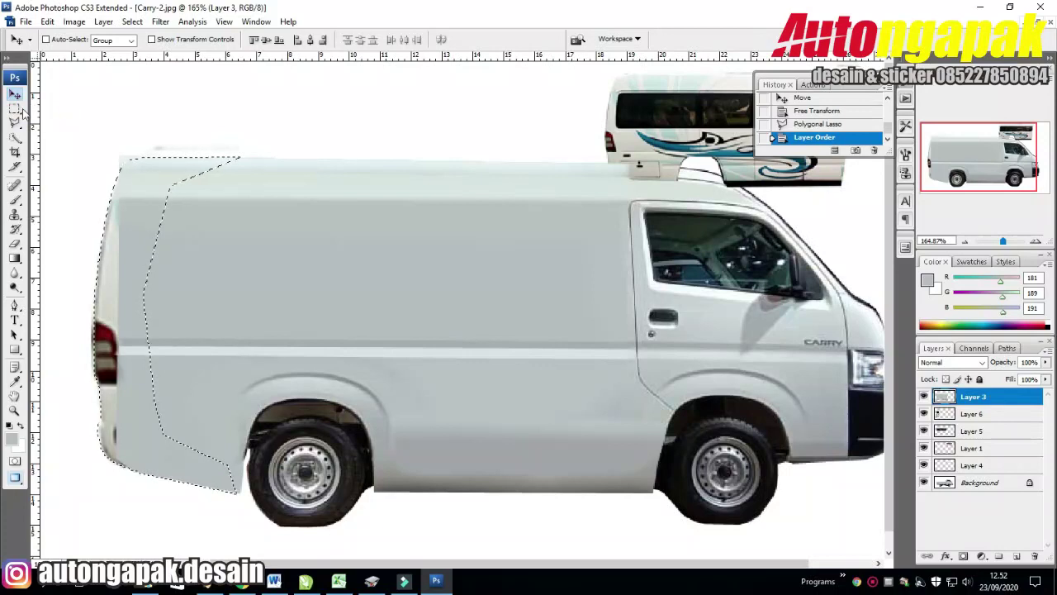
{"action": "left_click", "coordinate": [15, 109]}
{"action": "key", "text": "Left"}
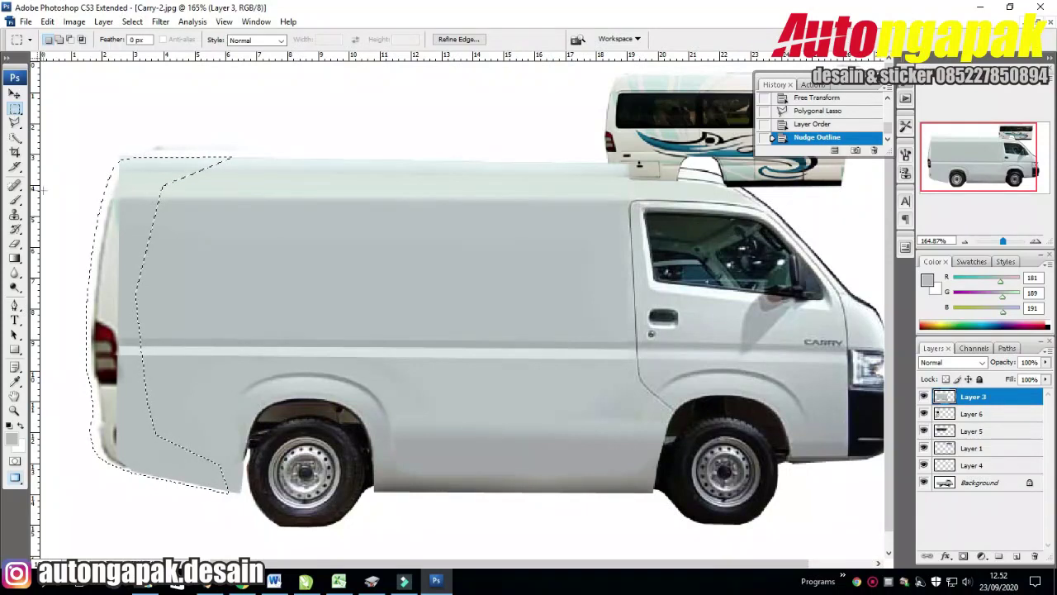
{"action": "left_click", "coordinate": [14, 381]}
{"action": "left_click", "coordinate": [138, 183]}
{"action": "left_click", "coordinate": [14, 200]}
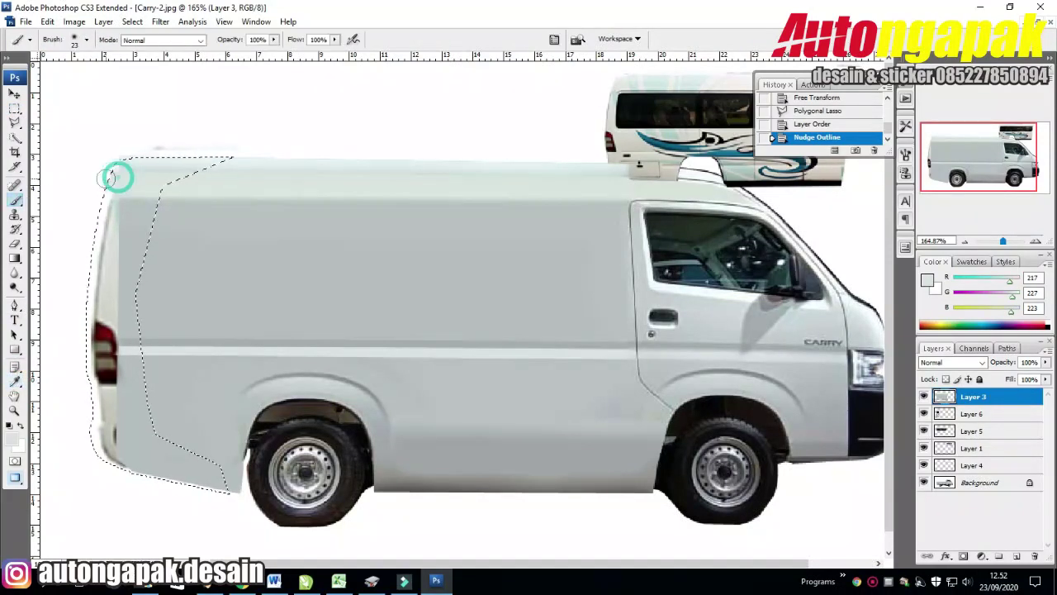
{"action": "left_click", "coordinate": [119, 184]}
{"action": "left_click", "coordinate": [99, 198], "text": "alt"}
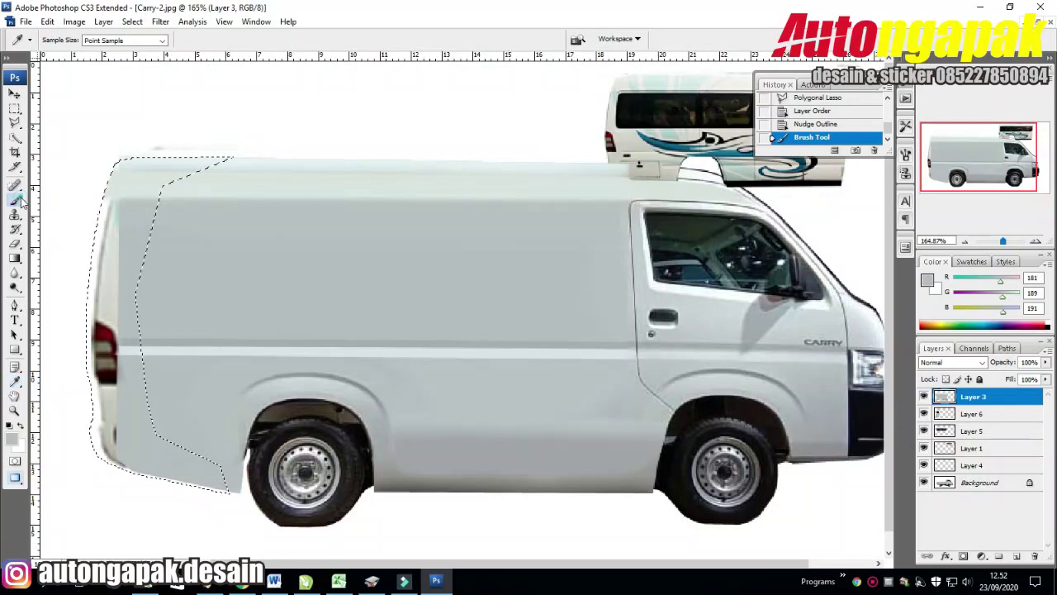
{"action": "mouse_move", "coordinate": [113, 229]}
{"action": "left_mouse_down"}
{"action": "mouse_move", "coordinate": [76, 331]}
{"action": "mouse_move", "coordinate": [98, 337]}
{"action": "left_mouse_up"}
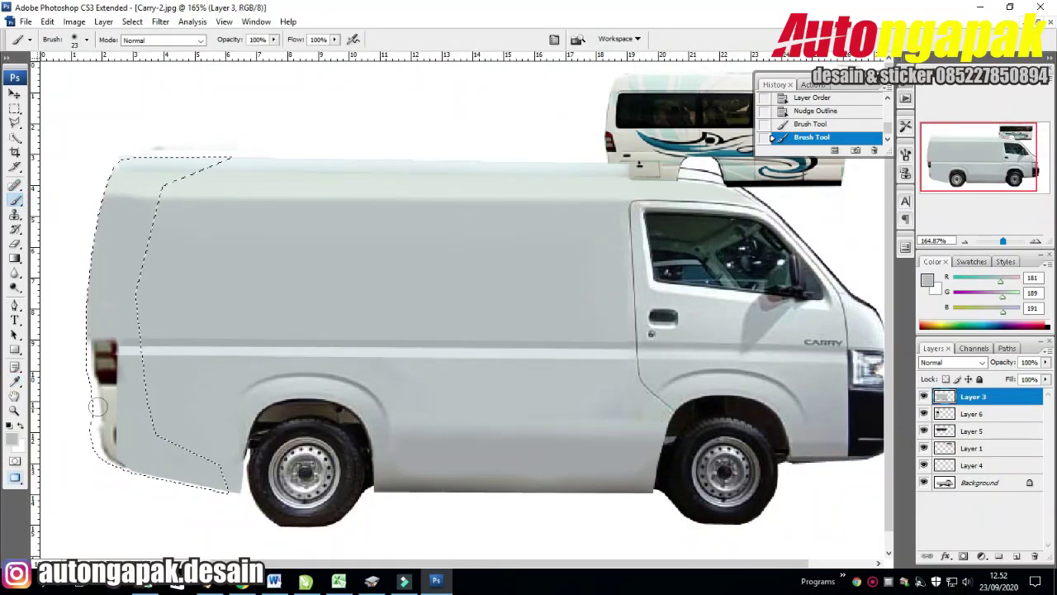
Resample the body grey and paint over the red taillight
{"action": "left_click", "coordinate": [14, 380]}
{"action": "left_click", "coordinate": [14, 200]}
{"action": "left_click_drag", "start_coordinate": [133, 388], "coordinate": [81, 369]}
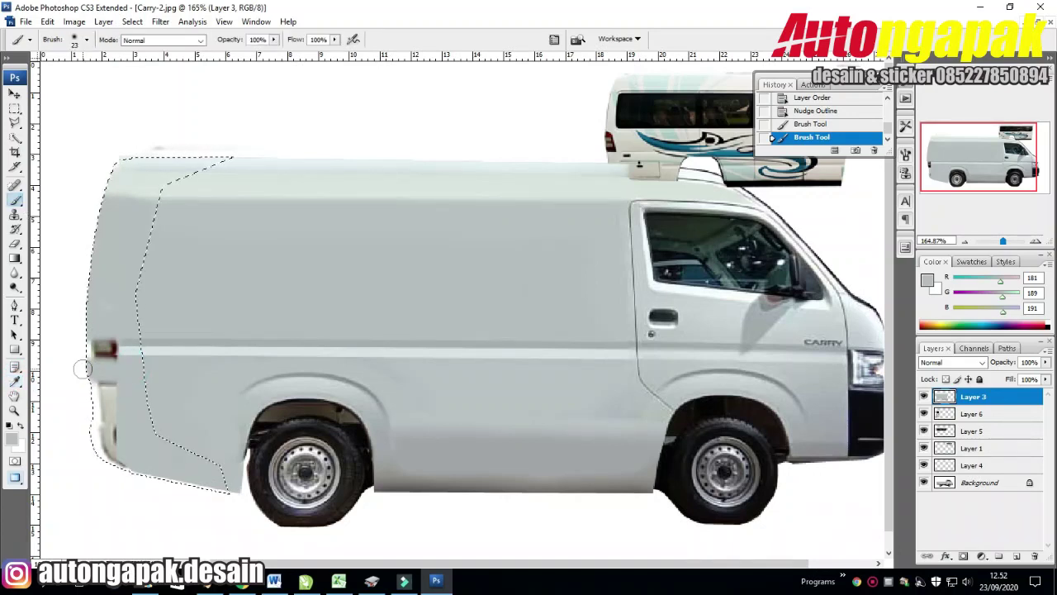
{"action": "left_click", "coordinate": [115, 423]}
{"action": "left_click", "coordinate": [14, 381]}
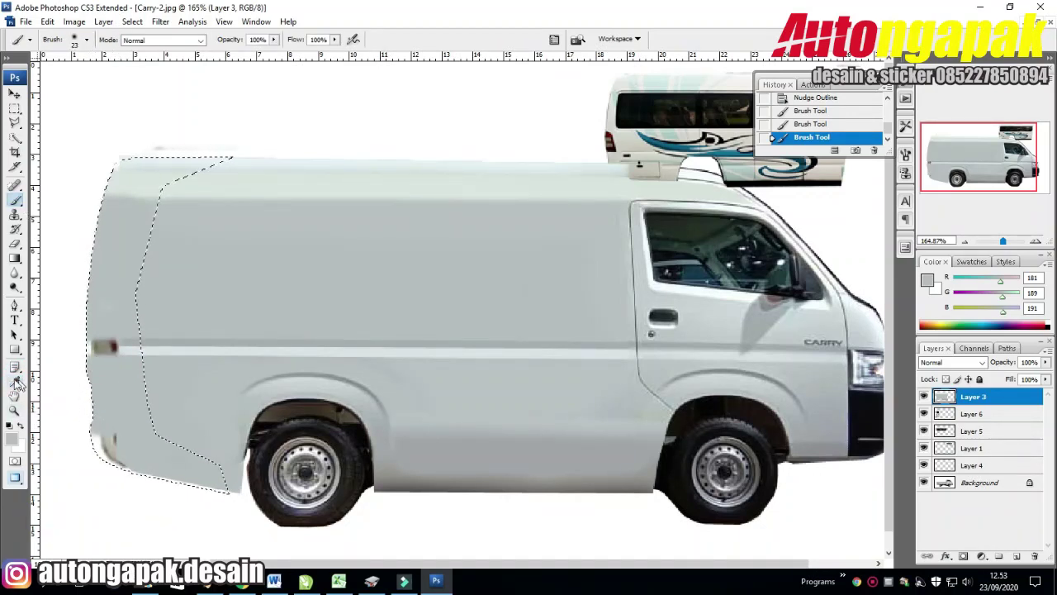
{"action": "left_click", "coordinate": [17, 200]}
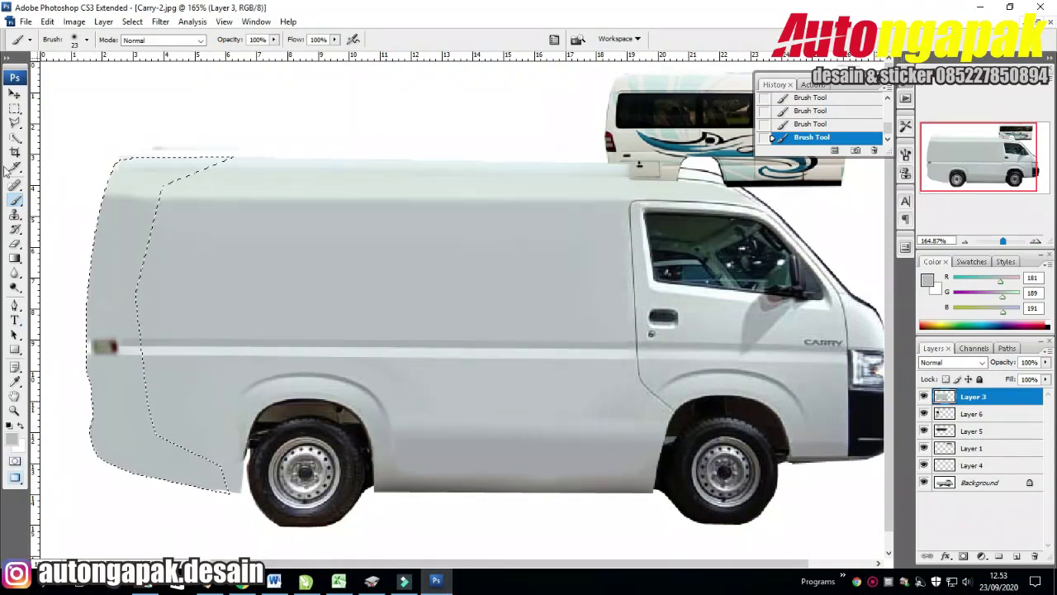
Touch up the rear panel with lighter, darker and mid body greys, then deselect
{"action": "key", "text": "l"}
{"action": "left_click", "coordinate": [16, 382]}
{"action": "left_click", "coordinate": [128, 347]}
{"action": "key", "text": "b"}
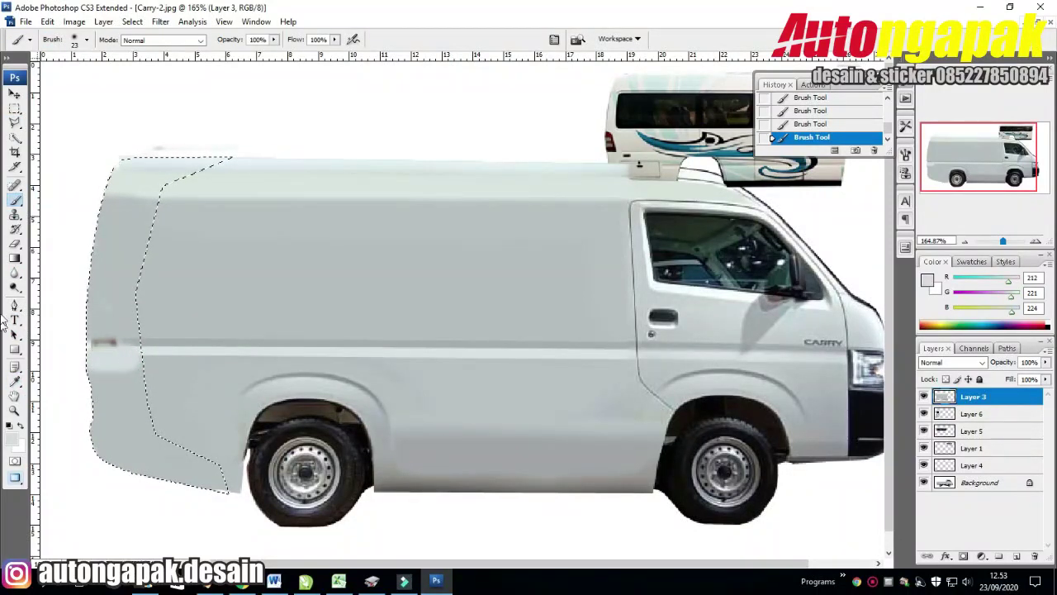
{"action": "left_click", "coordinate": [17, 201], "text": "alt"}
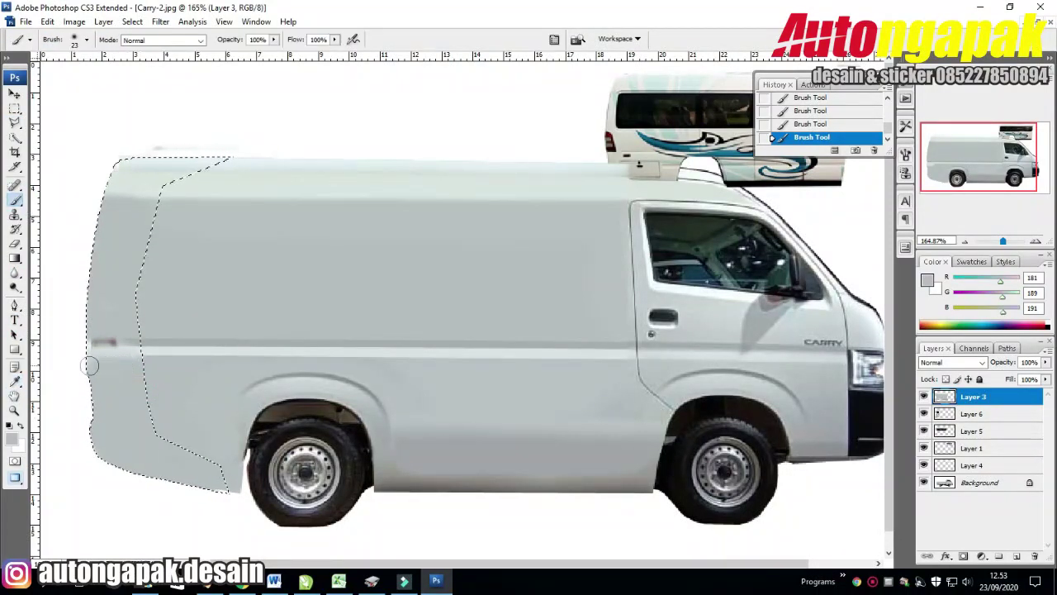
{"action": "left_click", "coordinate": [16, 382]}
{"action": "left_click", "coordinate": [146, 342]}
{"action": "left_click", "coordinate": [16, 200]}
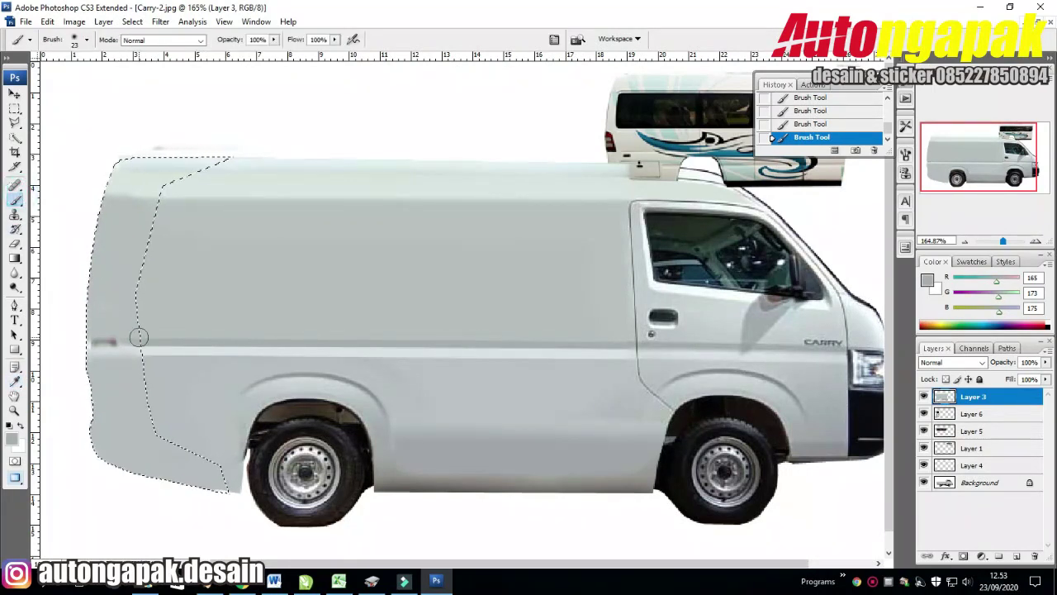
{"action": "left_click", "coordinate": [17, 383]}
{"action": "left_click", "coordinate": [98, 248]}
{"action": "left_click", "coordinate": [17, 201]}
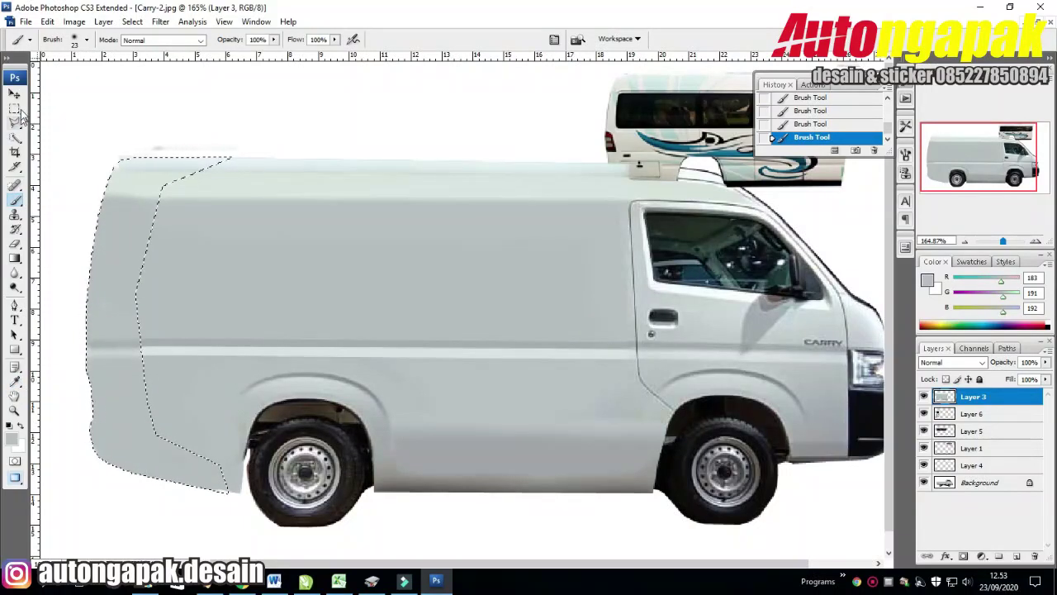
{"action": "key", "text": "ctrl+d"}
Lasso a thin strip along the roof edge and paint grey inside it
{"action": "key", "text": "m"}
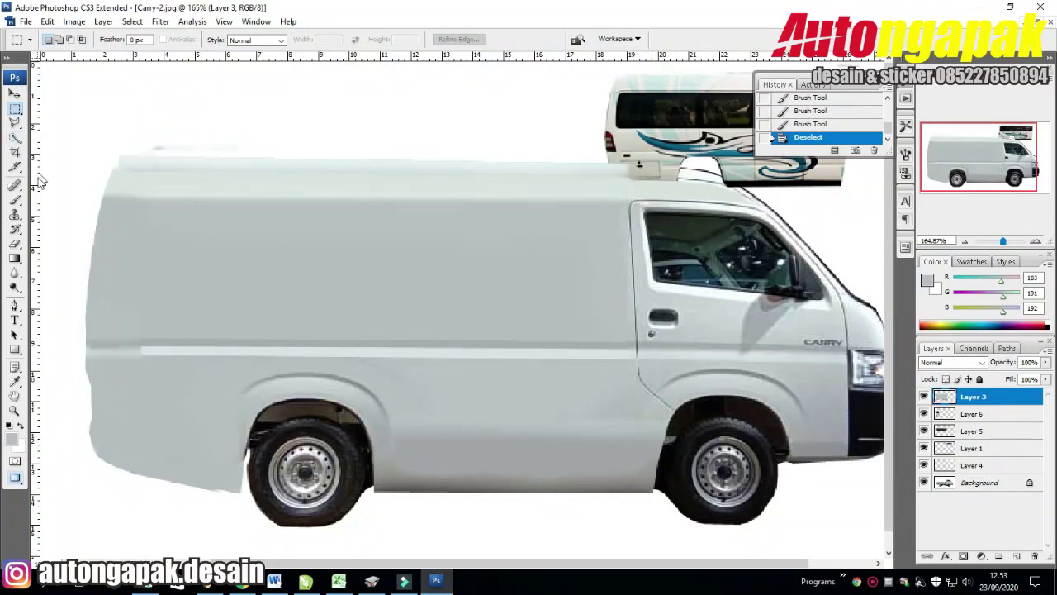
{"action": "key", "text": "l"}
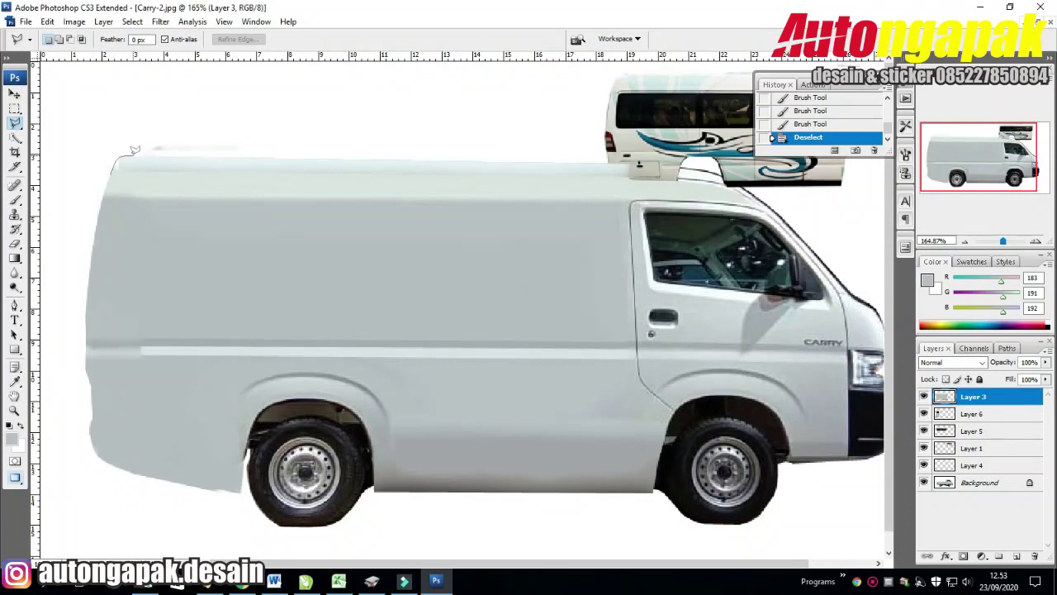
{"action": "left_click", "coordinate": [117, 155]}
{"action": "left_click", "coordinate": [577, 178]}
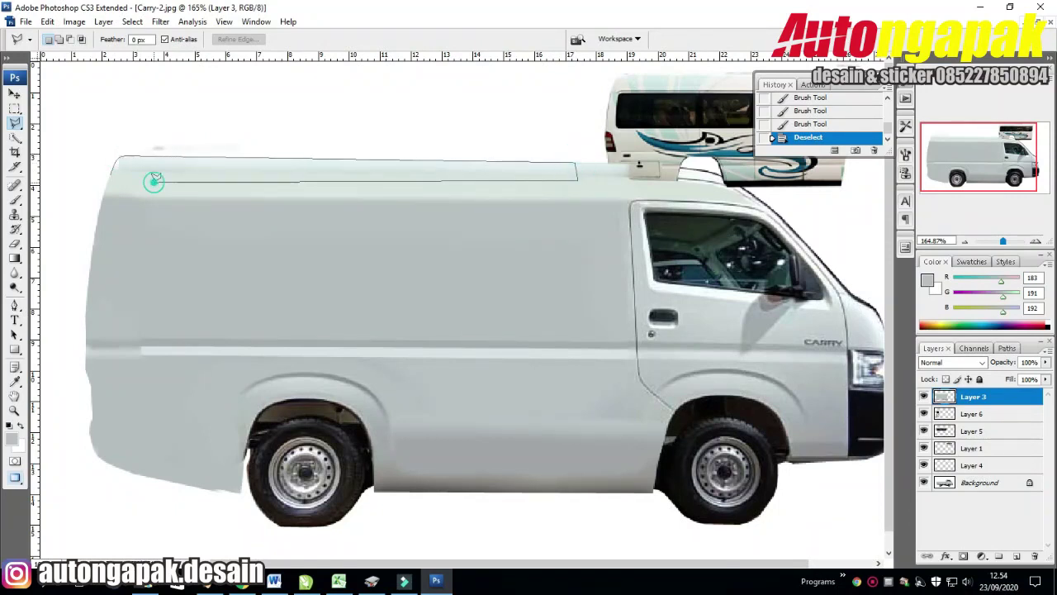
{"action": "left_click", "coordinate": [112, 173]}
{"action": "key", "text": "b"}
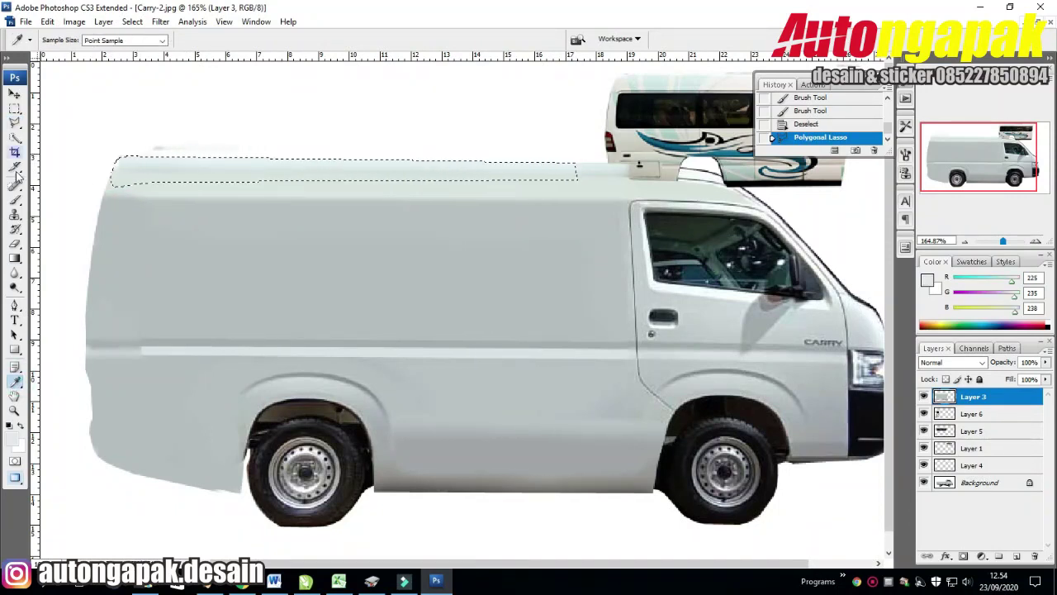
{"action": "left_click_drag", "start_coordinate": [136, 149], "coordinate": [549, 158]}
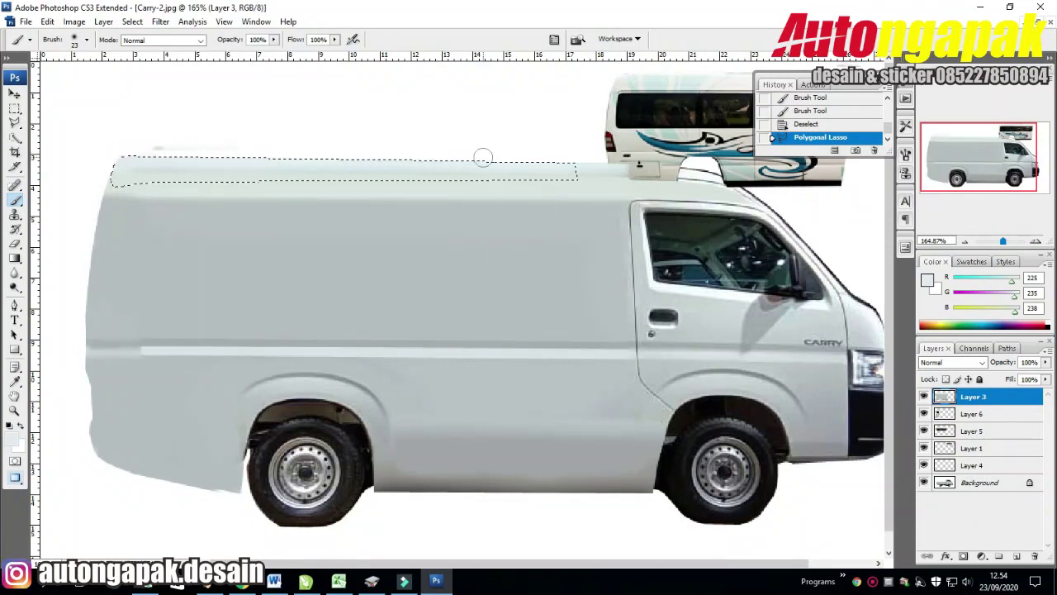
Blur the painted roof edge, clear the selection, and pick the Blur tool again
{"action": "left_click", "coordinate": [15, 272]}
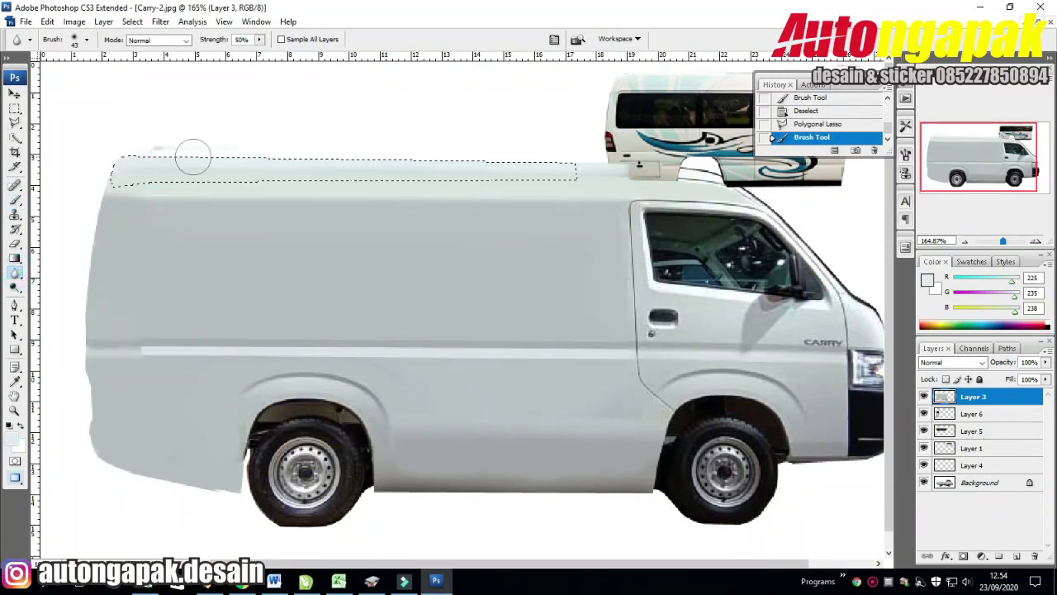
{"action": "left_click_drag", "start_coordinate": [410, 171], "coordinate": [553, 155]}
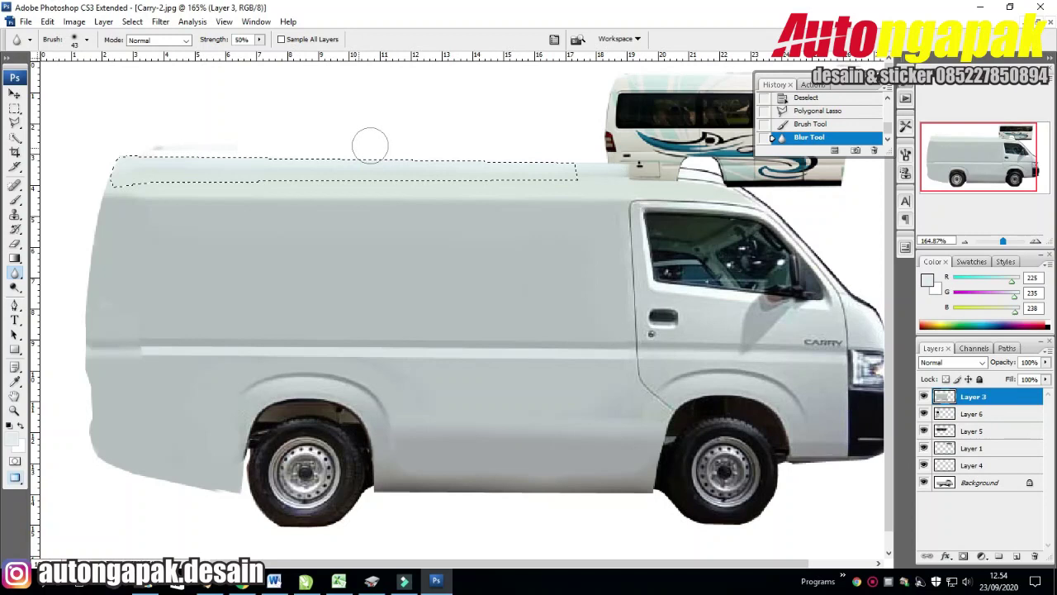
{"action": "key", "text": "m"}
{"action": "left_click", "coordinate": [70, 104]}
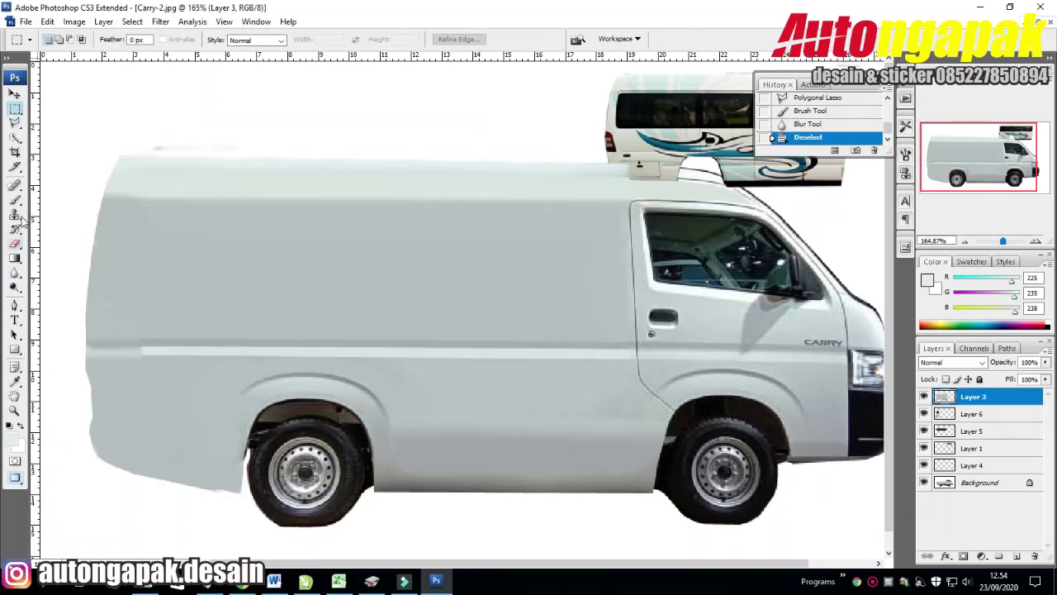
{"action": "left_click", "coordinate": [15, 272]}
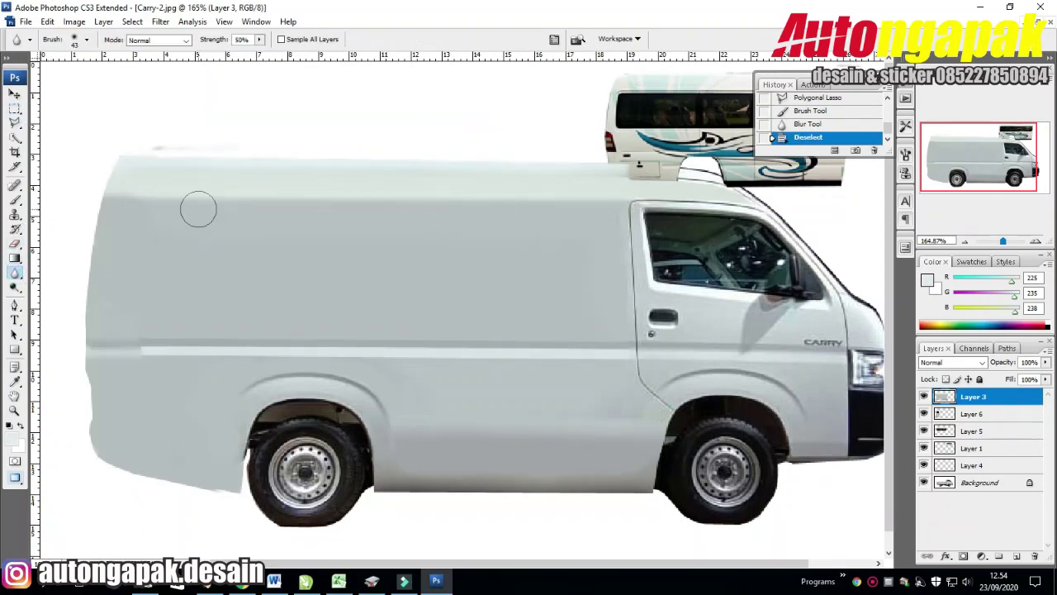
Soften the roof line and erase the ragged rear roof corner
{"action": "left_click_drag", "start_coordinate": [124, 202], "coordinate": [143, 201]}
{"action": "left_click", "coordinate": [15, 242]}
{"action": "left_click", "coordinate": [111, 141]}
{"action": "left_click", "coordinate": [112, 144]}
{"action": "left_click", "coordinate": [116, 145]}
{"action": "left_click", "coordinate": [118, 146]}
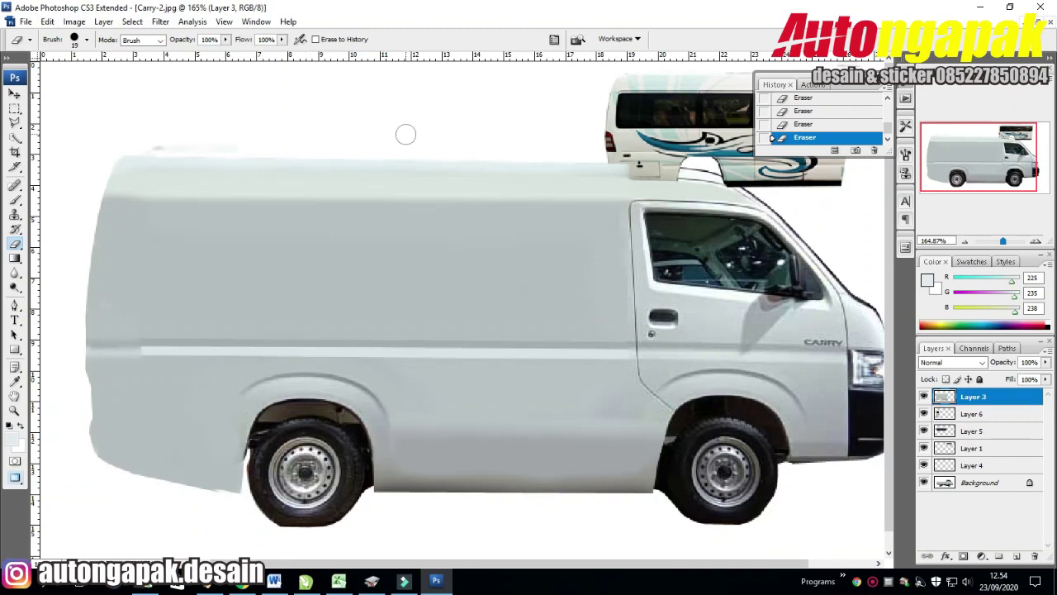
Undo an accidental body-layer move, then outline and delete the stray grey below the van's rear
{"action": "key", "text": "v"}
{"action": "left_click_drag", "start_coordinate": [664, 134], "coordinate": [670, 119]}
{"action": "key", "text": "ctrl+z"}
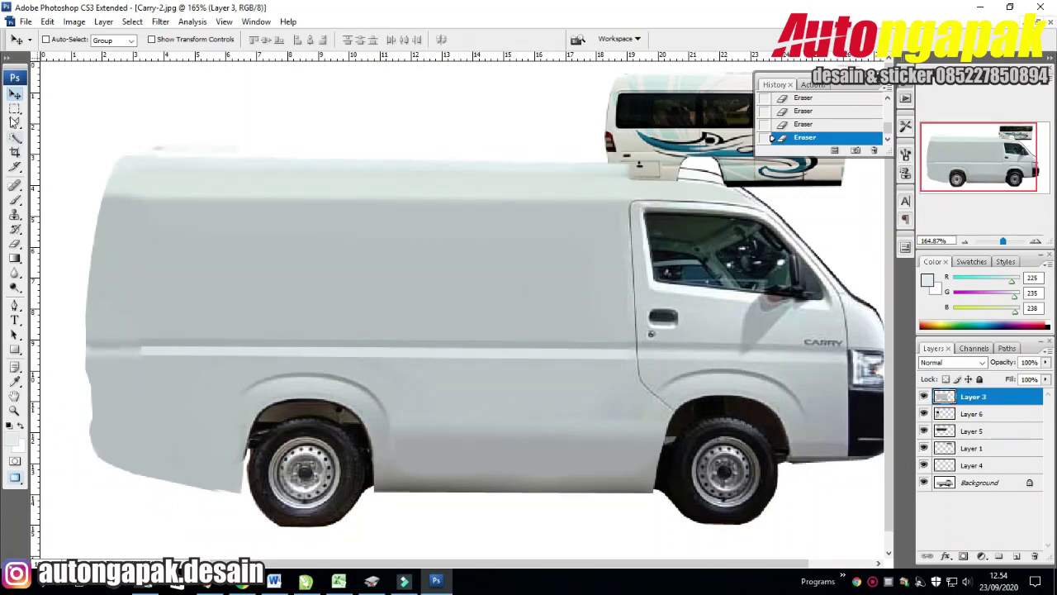
{"action": "left_click", "coordinate": [15, 122]}
{"action": "left_click", "coordinate": [100, 470]}
{"action": "left_click", "coordinate": [123, 475]}
{"action": "left_click", "coordinate": [244, 490]}
{"action": "left_click", "coordinate": [254, 519]}
{"action": "left_click", "coordinate": [154, 533]}
{"action": "double_click", "coordinate": [75, 507]}
{"action": "key", "text": "Delete"}
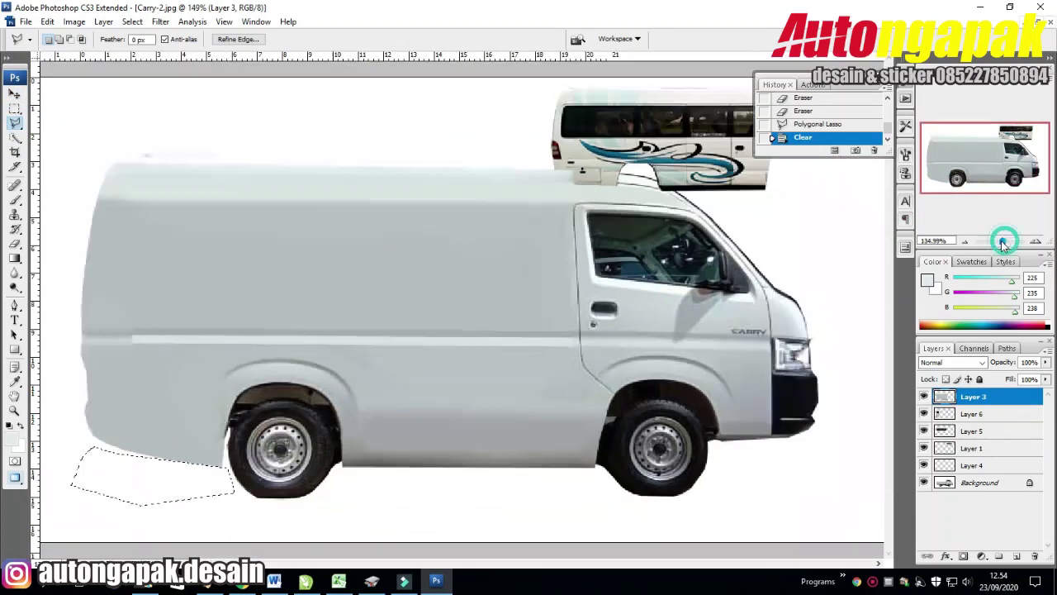
Zoom out to the whole image and drop the selection
{"action": "left_click_drag", "start_coordinate": [1003, 240], "coordinate": [1000, 240]}
{"action": "key", "text": "m"}
{"action": "left_click", "coordinate": [526, 274]}
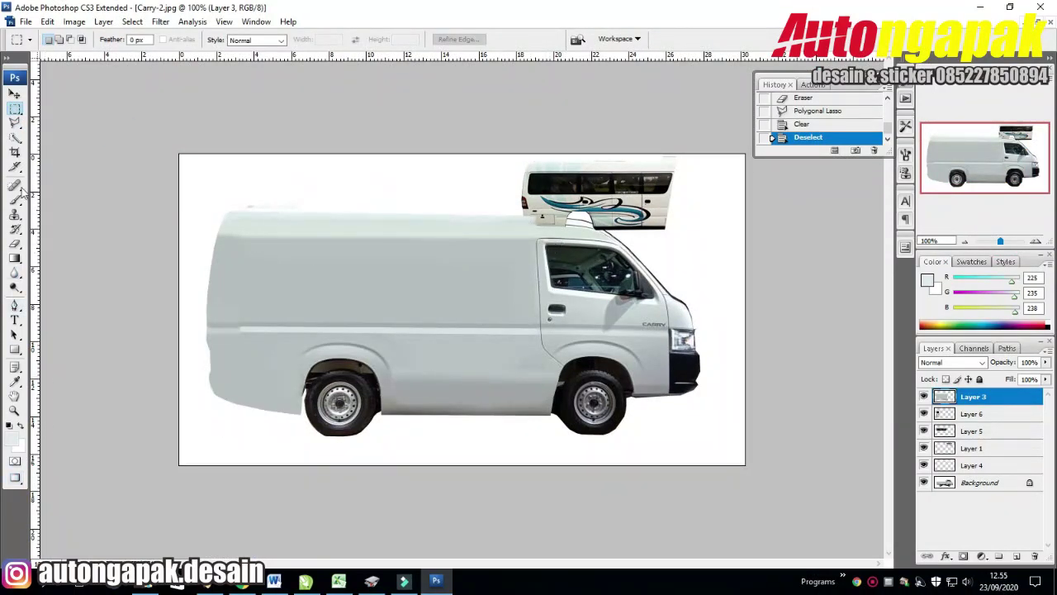
Dismiss an empty-selection warning and shift the minibus graphic layer further right
{"action": "left_click", "coordinate": [15, 124]}
{"action": "left_click", "coordinate": [433, 333]}
{"action": "double_click", "coordinate": [208, 326]}
{"action": "left_click", "coordinate": [507, 220]}
{"action": "key", "text": "v"}
{"action": "left_click", "coordinate": [973, 413]}
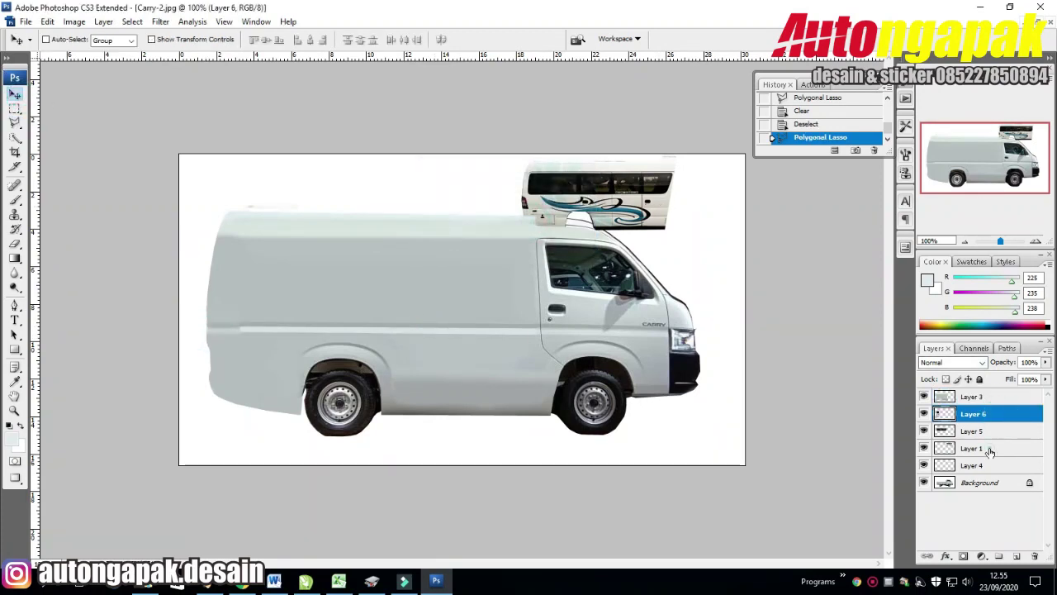
{"action": "left_click_drag", "start_coordinate": [302, 288], "coordinate": [392, 295]}
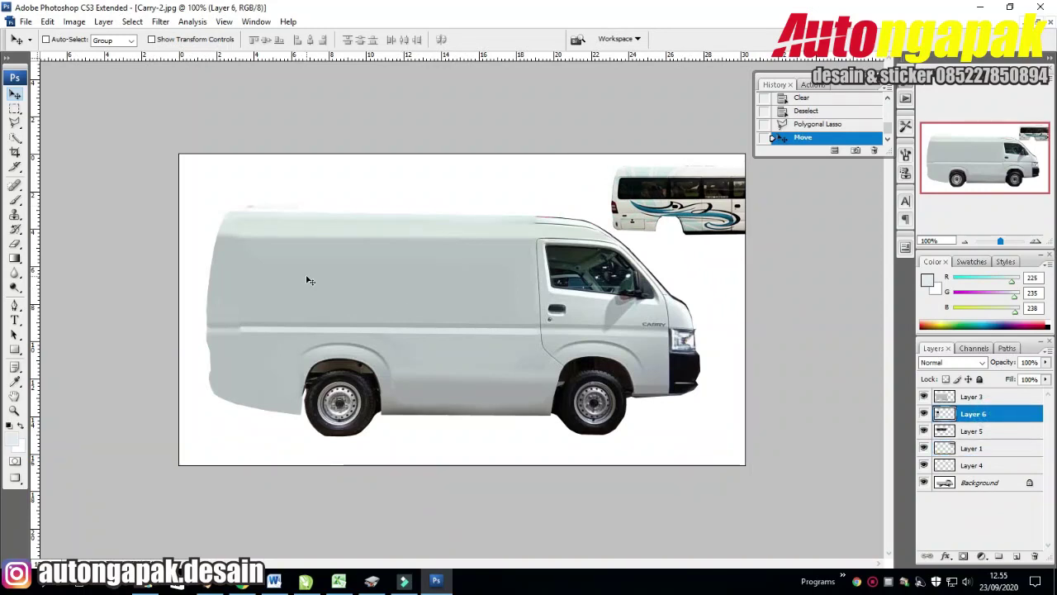
Delete Layer 6 and move Layer 5's windows above the van body layer
{"action": "right_click", "coordinate": [1021, 415]}
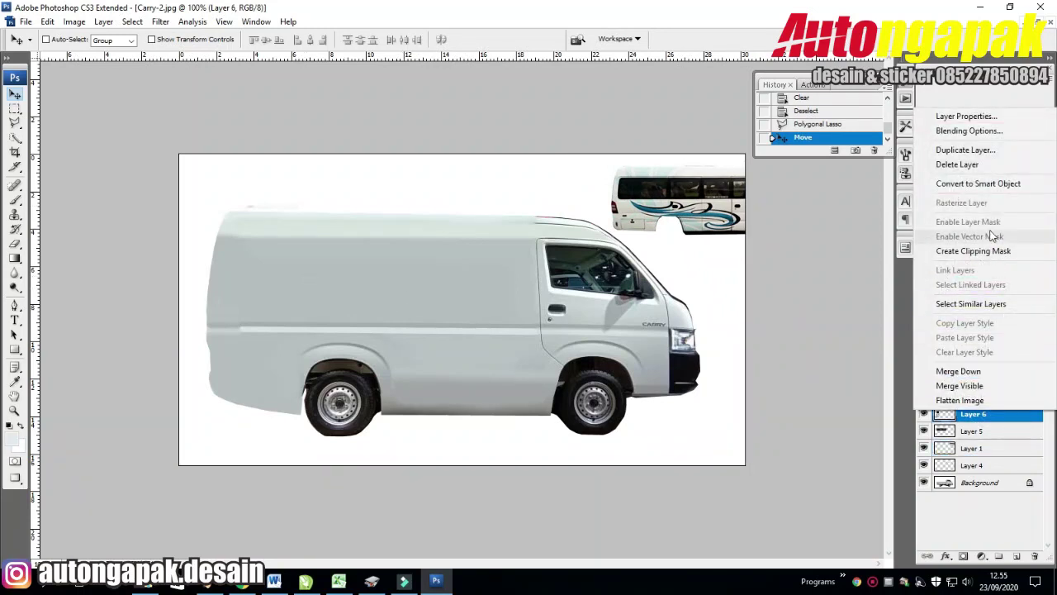
{"action": "left_click", "coordinate": [957, 164]}
{"action": "left_click", "coordinate": [496, 225]}
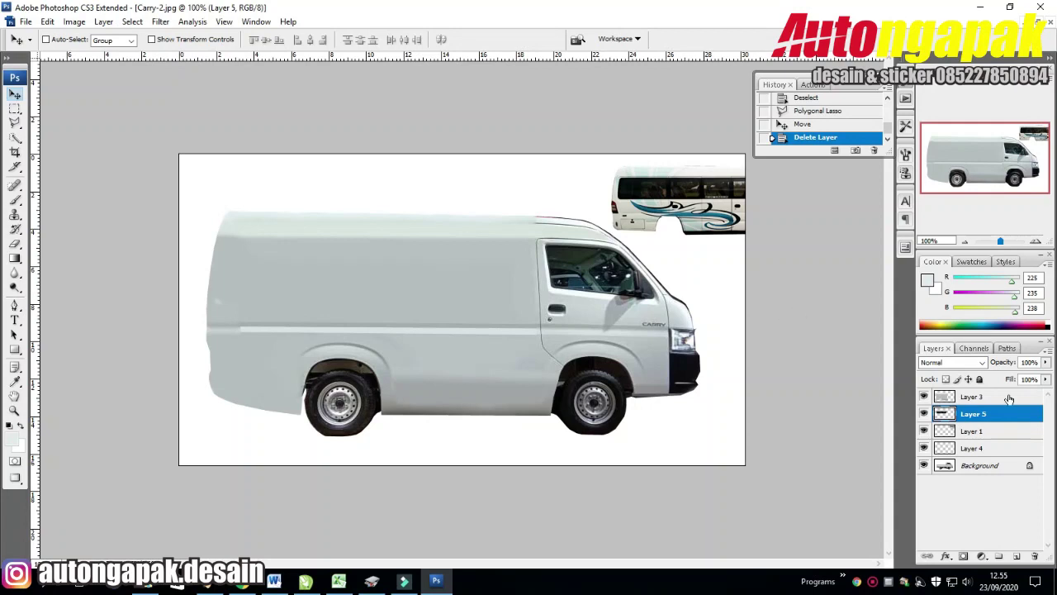
{"action": "left_click_drag", "start_coordinate": [979, 415], "coordinate": [978, 395]}
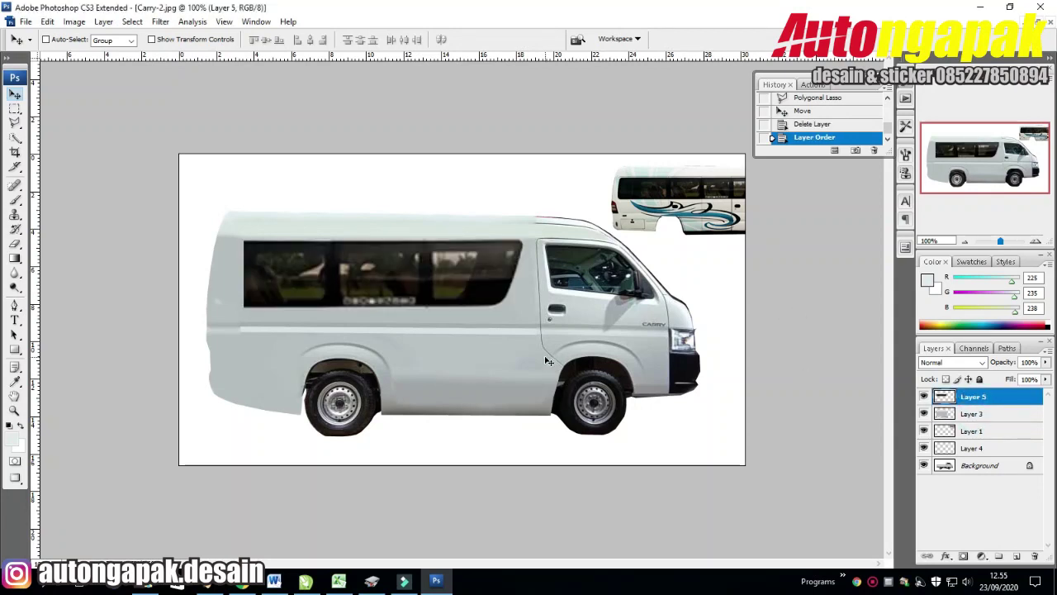
{"action": "key", "text": "ctrl+t"}
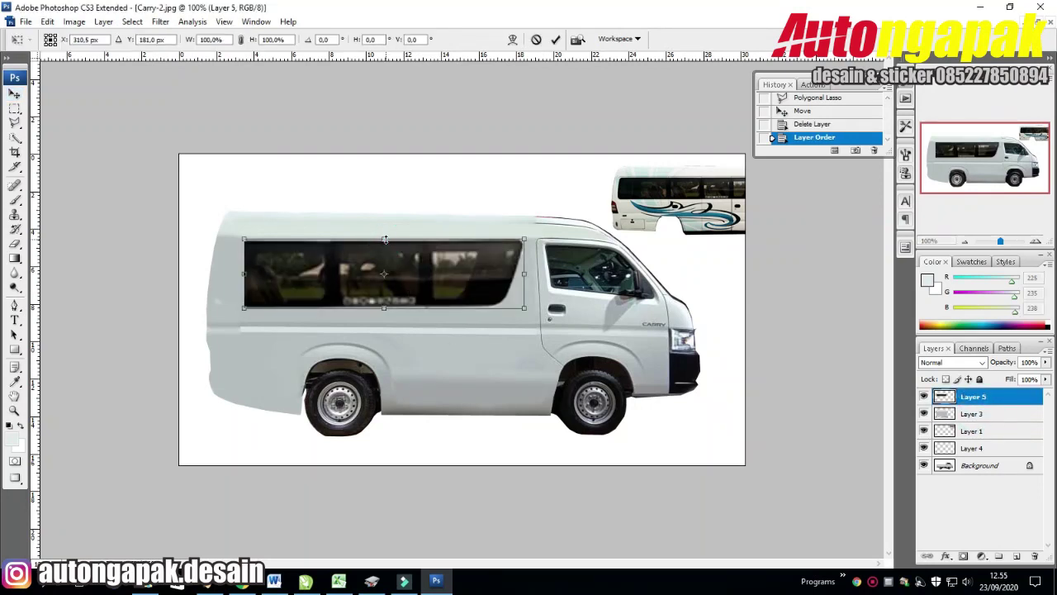
Stretch Layer 5's windows taller and wider, about 105% by 125.5%, and commit the transform
{"action": "left_click_drag", "start_coordinate": [384, 240], "coordinate": [385, 222]}
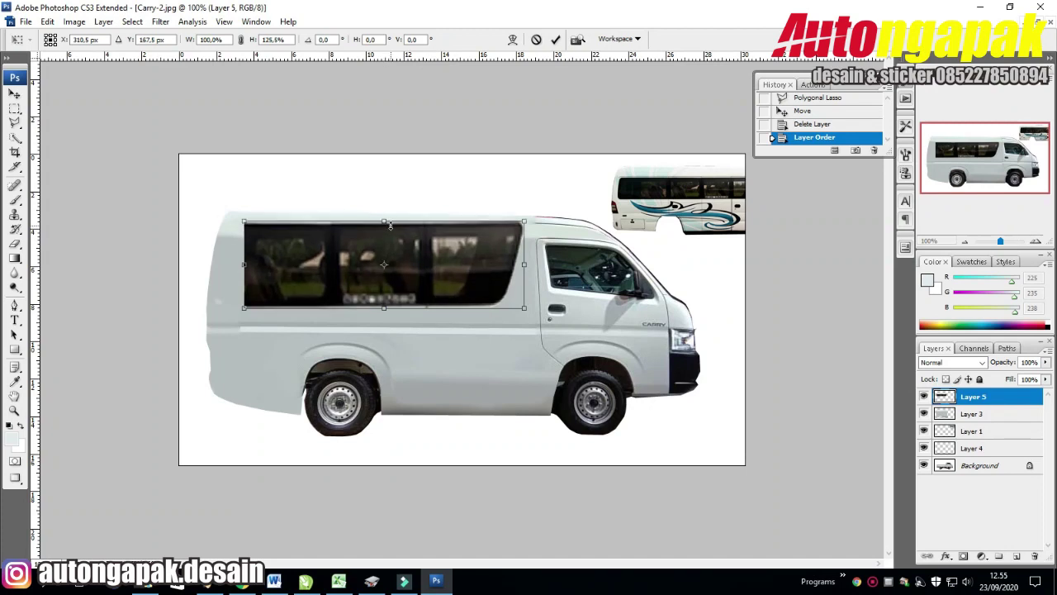
{"action": "left_click_drag", "start_coordinate": [522, 266], "coordinate": [524, 268]}
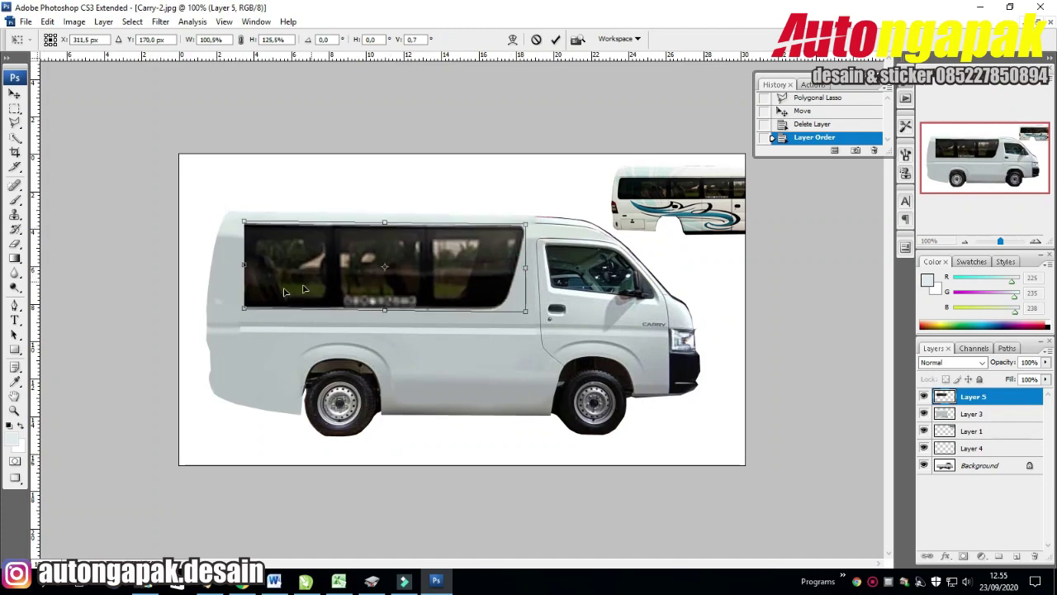
{"action": "left_click_drag", "start_coordinate": [245, 265], "coordinate": [231, 264]}
{"action": "left_click", "coordinate": [14, 108]}
{"action": "left_click", "coordinate": [488, 224]}
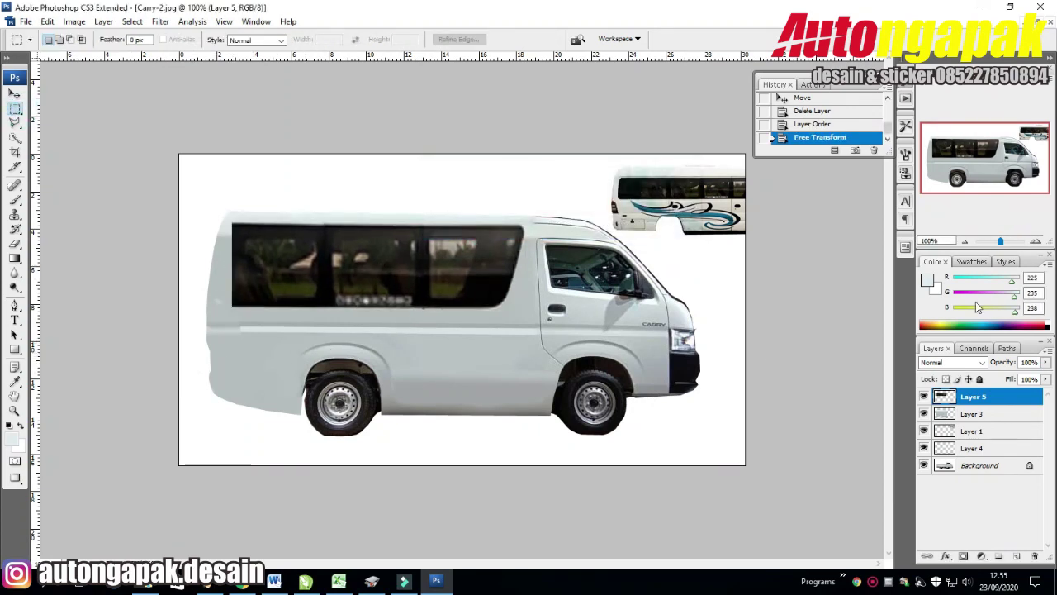
{"action": "left_click_drag", "start_coordinate": [1000, 241], "coordinate": [1004, 243]}
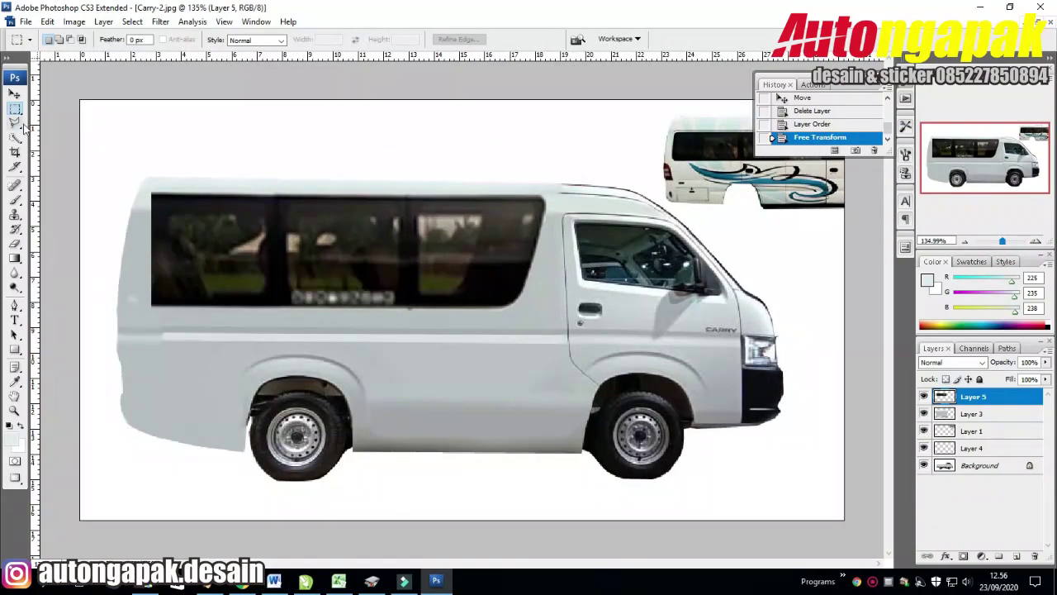
Polygon-select the window strip's rear end and delete it to match the body's curve
{"action": "left_click", "coordinate": [15, 122]}
{"action": "left_click", "coordinate": [214, 304]}
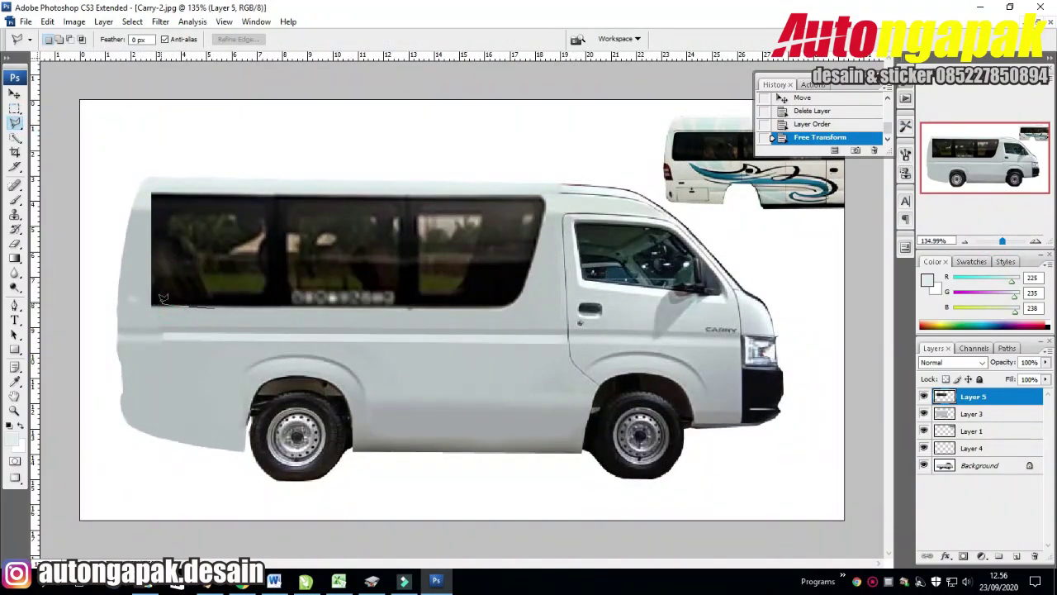
{"action": "left_click", "coordinate": [154, 302]}
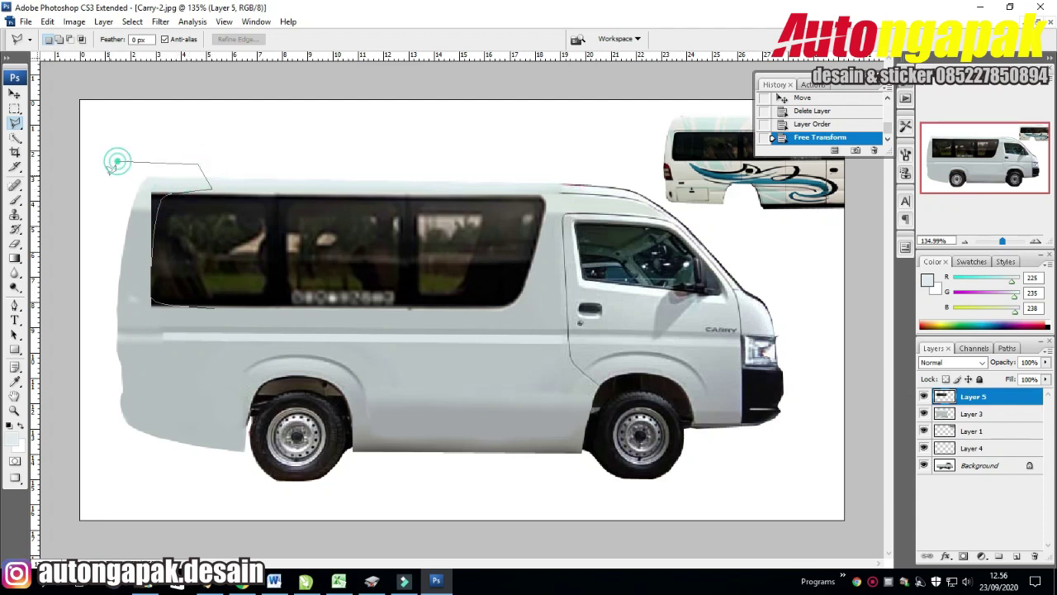
{"action": "double_click", "coordinate": [218, 350]}
{"action": "key", "text": "Delete"}
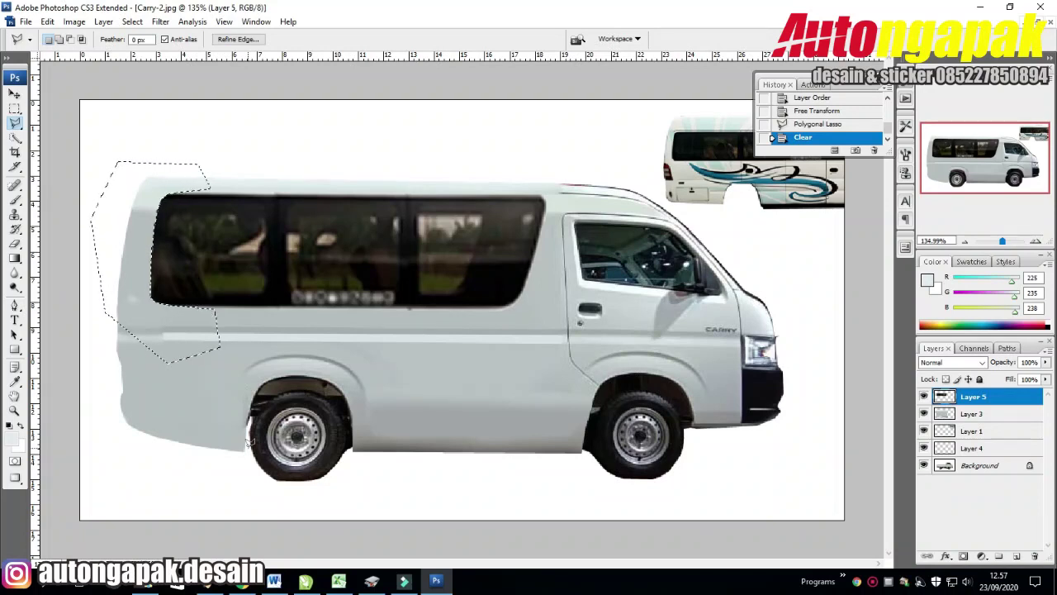
Nudge Layer 5 down one pixel and erase the stray spot at the window's lower-left corner
{"action": "key", "text": "m"}
{"action": "key", "text": "ctrl+d"}
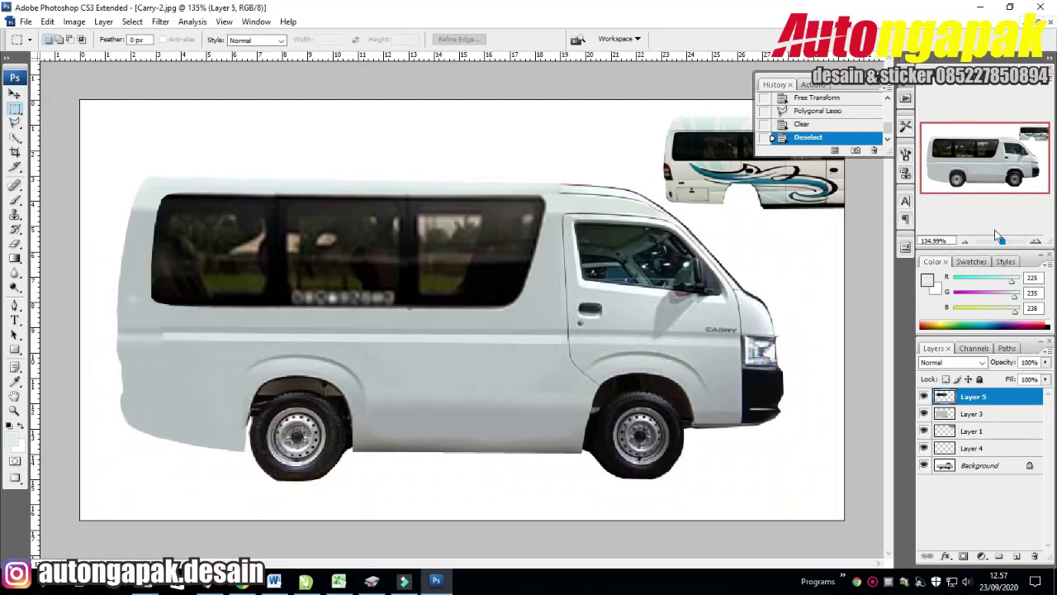
{"action": "left_click_drag", "start_coordinate": [998, 237], "coordinate": [1005, 240]}
{"action": "left_click_drag", "start_coordinate": [973, 144], "coordinate": [980, 143]}
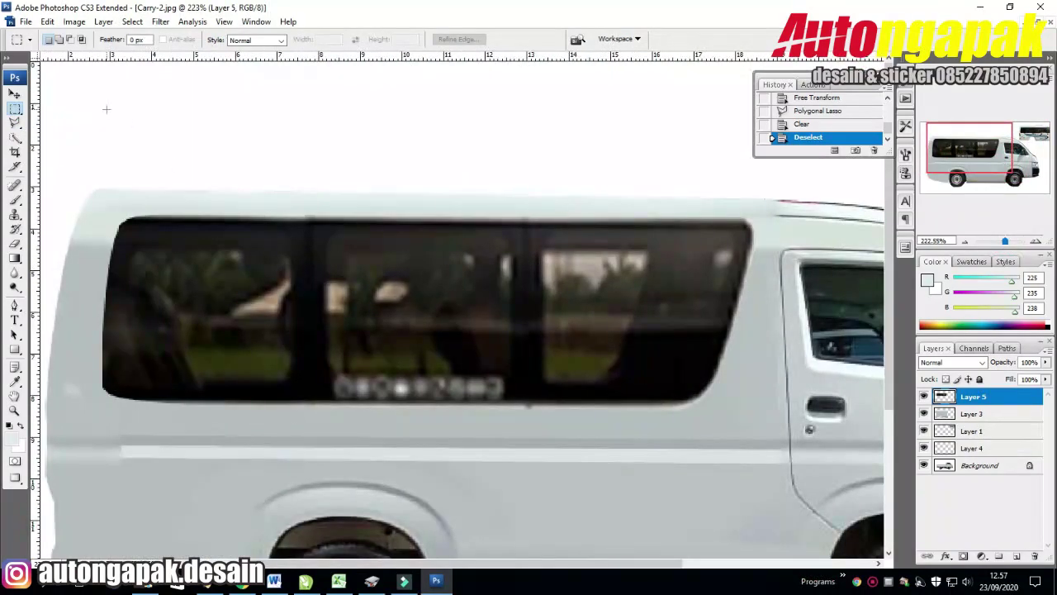
{"action": "key", "text": "v"}
{"action": "key", "text": "Down"}
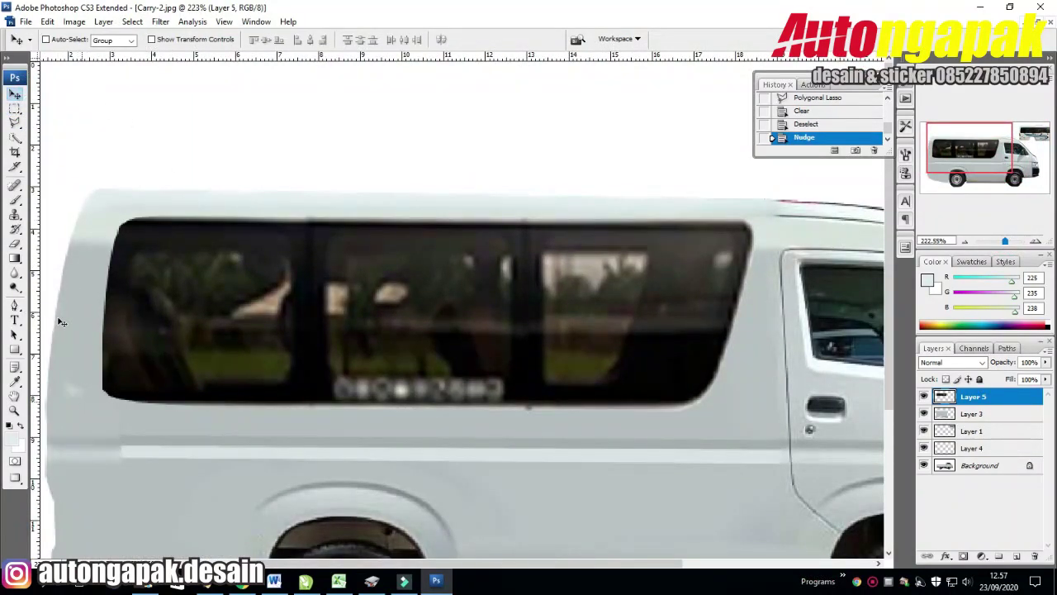
{"action": "left_click", "coordinate": [15, 243]}
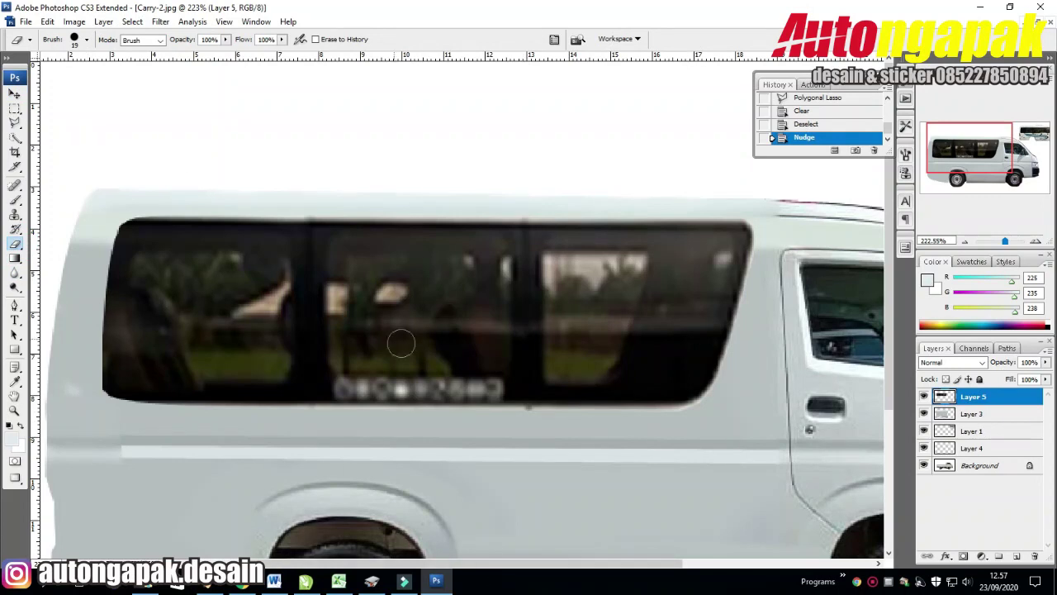
{"action": "left_click", "coordinate": [90, 391]}
Delete the stray pixels in the strip above the side window's top edge
{"action": "left_click", "coordinate": [15, 121]}
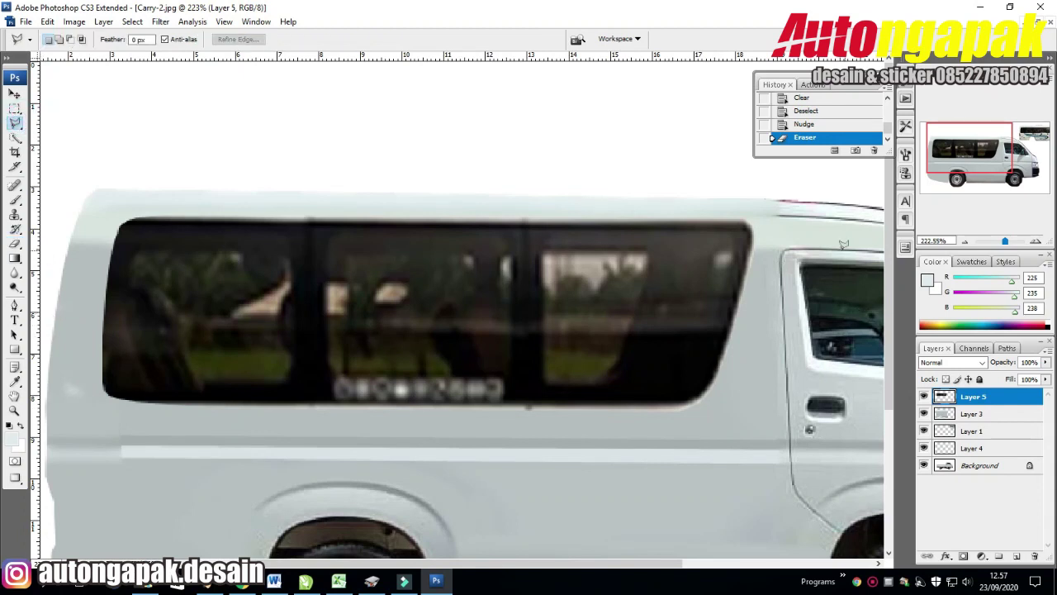
{"action": "left_click_drag", "start_coordinate": [106, 211], "coordinate": [751, 216]}
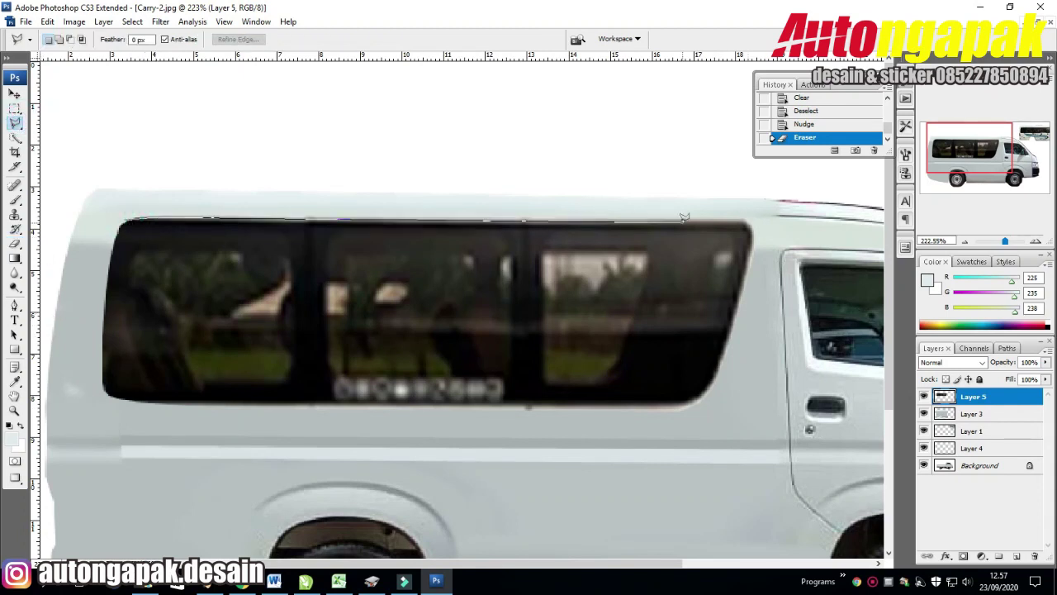
{"action": "left_click_drag", "start_coordinate": [751, 217], "coordinate": [751, 220]}
{"action": "left_click", "coordinate": [762, 229]}
{"action": "left_click", "coordinate": [686, 188]}
{"action": "double_click", "coordinate": [119, 169]}
{"action": "key", "text": "Delete"}
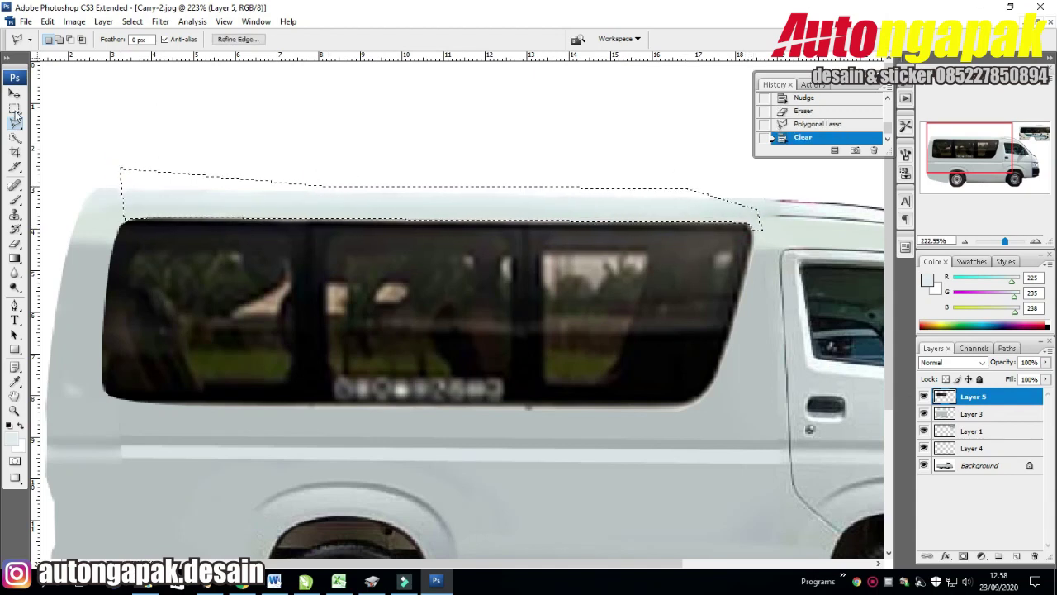
{"action": "key", "text": "m"}
{"action": "key", "text": "ctrl+d"}
Select along the roofline above the windows, then zoom out and deselect
{"action": "key", "text": "l"}
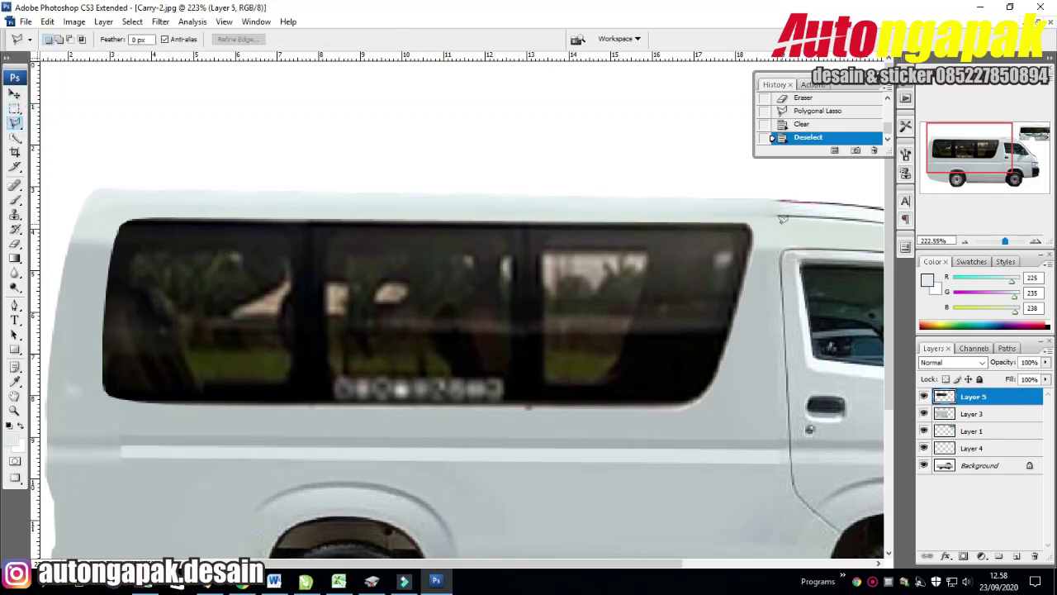
{"action": "left_click", "coordinate": [802, 217]}
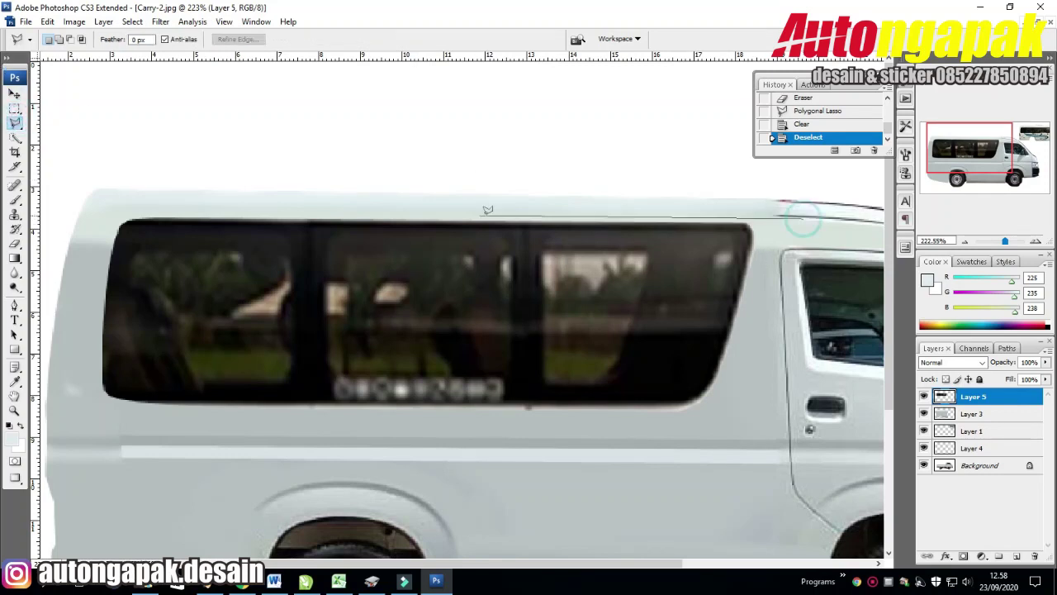
{"action": "left_click", "coordinate": [74, 208]}
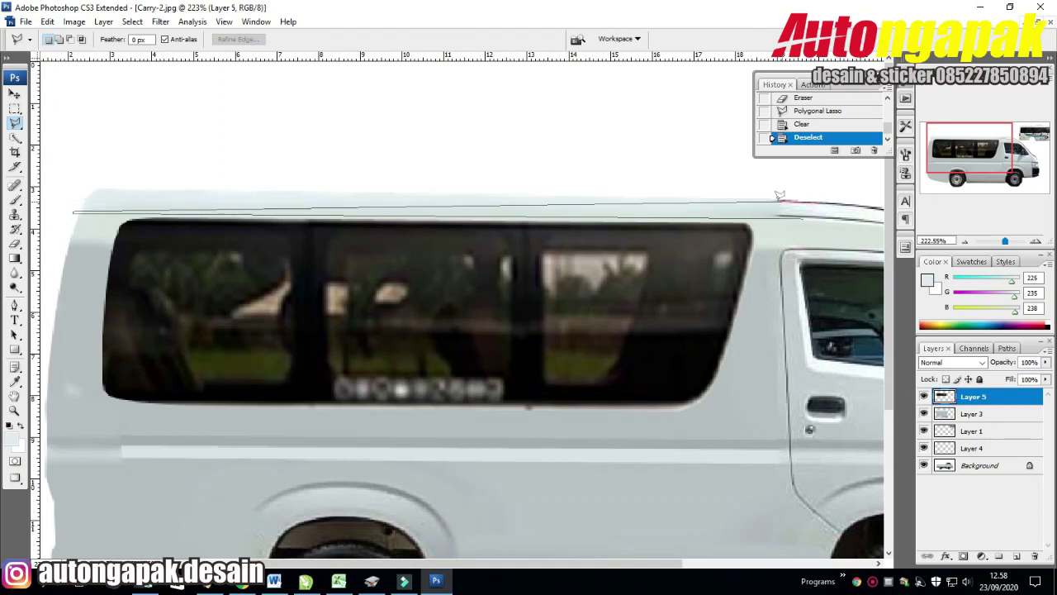
{"action": "left_click", "coordinate": [799, 216]}
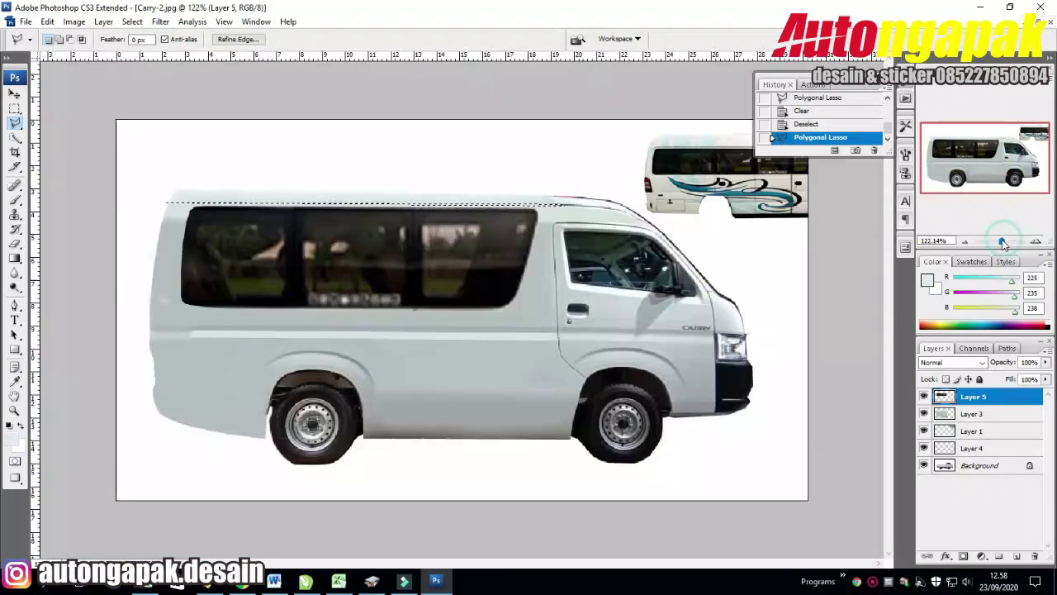
{"action": "left_click_drag", "start_coordinate": [1004, 241], "coordinate": [1001, 240]}
{"action": "key", "text": "ctrl+d"}
{"action": "key", "text": "m"}
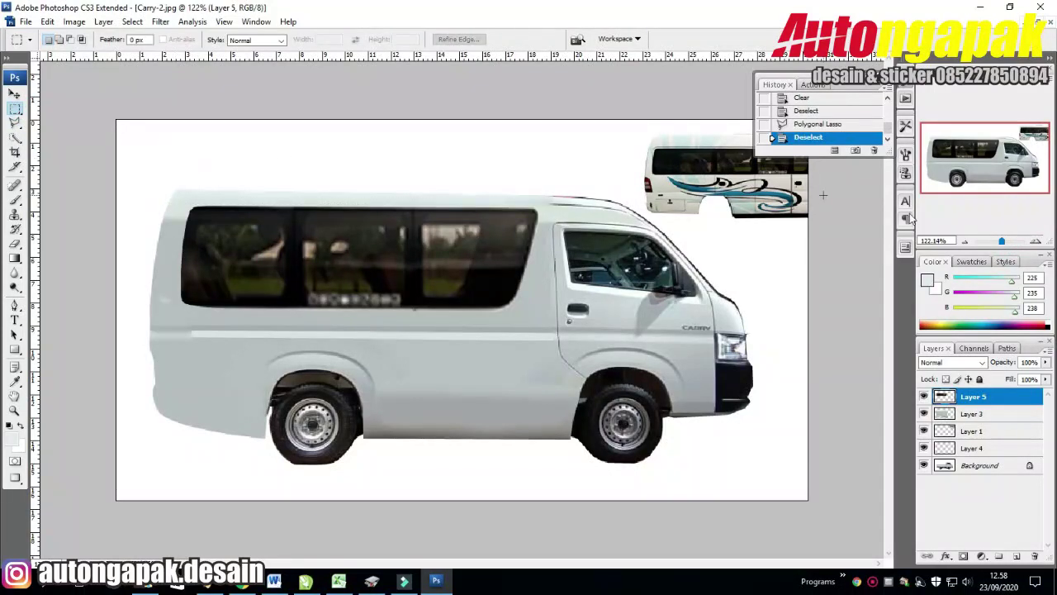
Fill a strip along the body line below the windows with light grey at 200% zoom
{"action": "left_click", "coordinate": [15, 411]}
{"action": "left_click", "coordinate": [200, 347]}
{"action": "left_click", "coordinate": [15, 123]}
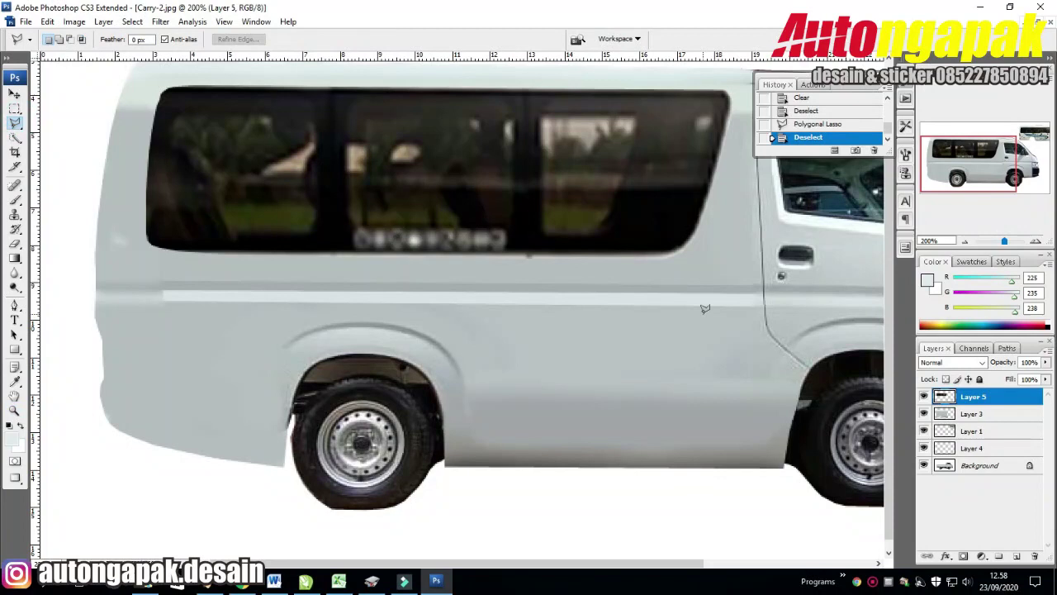
{"action": "left_click", "coordinate": [701, 305]}
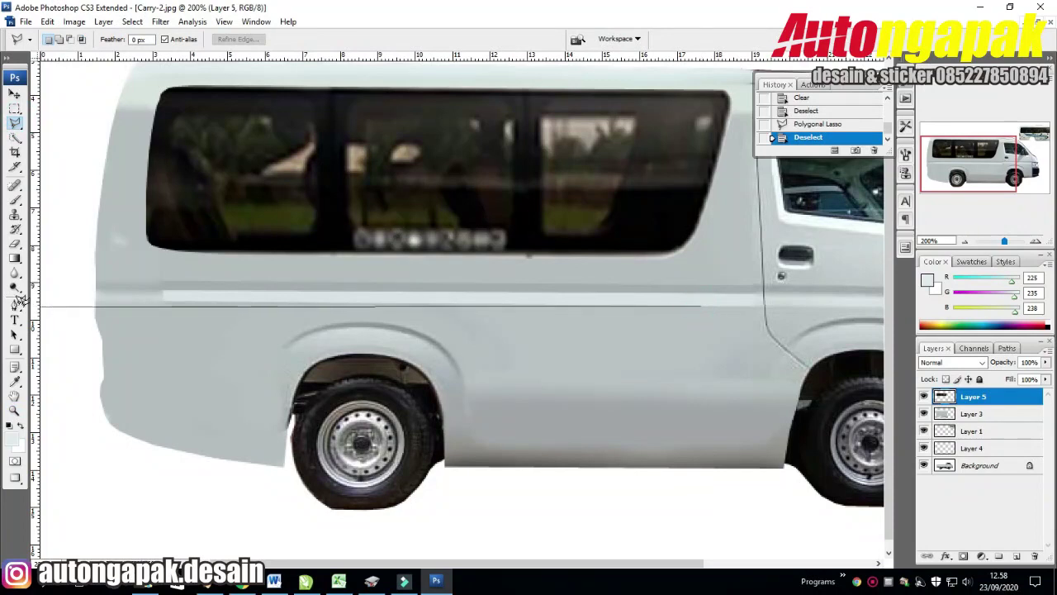
{"action": "left_click", "coordinate": [92, 303]}
{"action": "left_click", "coordinate": [91, 291]}
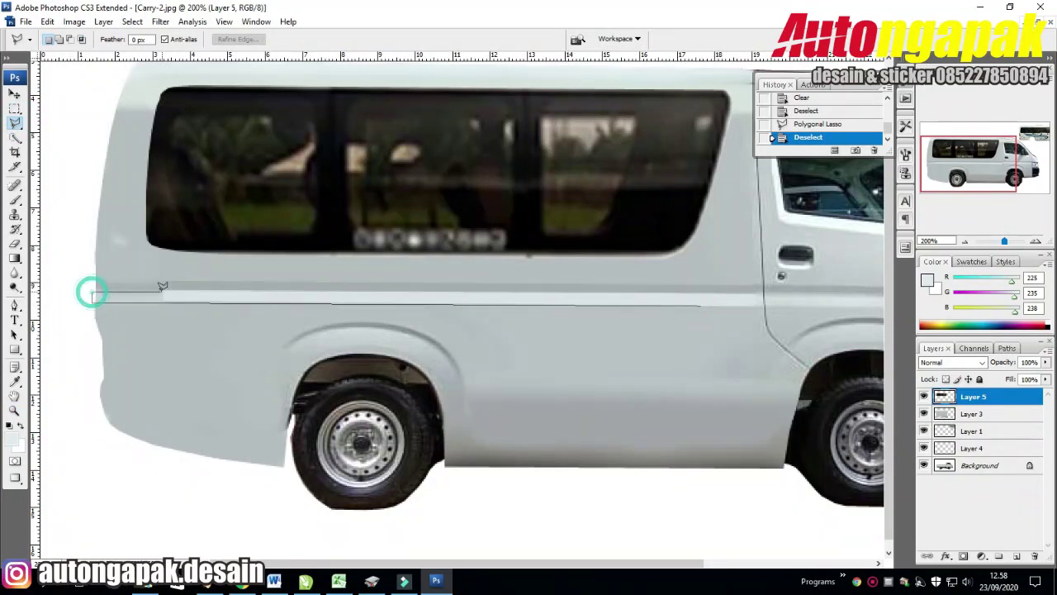
{"action": "double_click", "coordinate": [171, 289]}
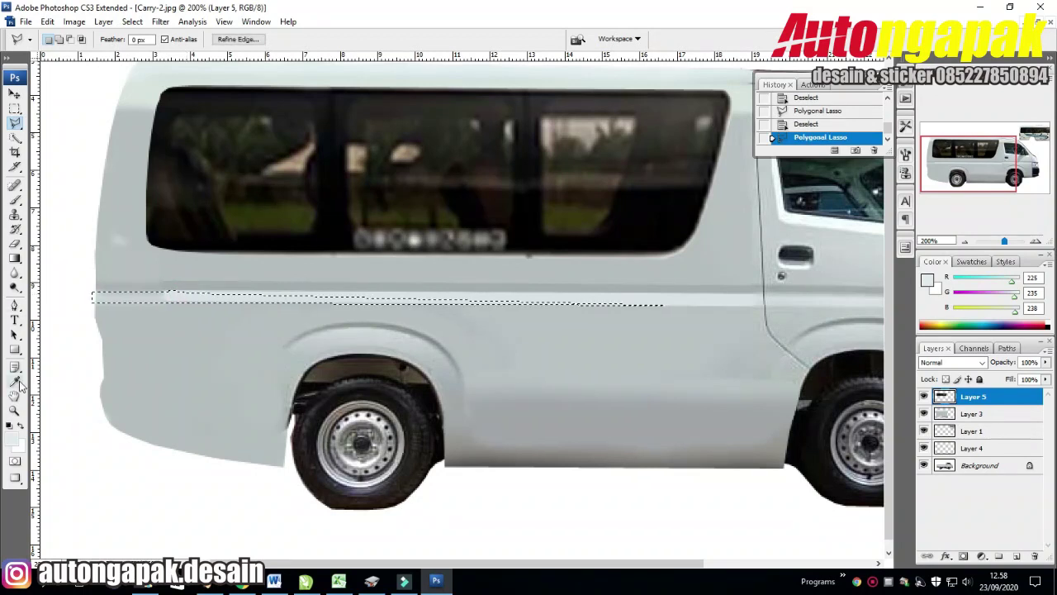
{"action": "key", "text": "i"}
{"action": "key", "text": "Right"}
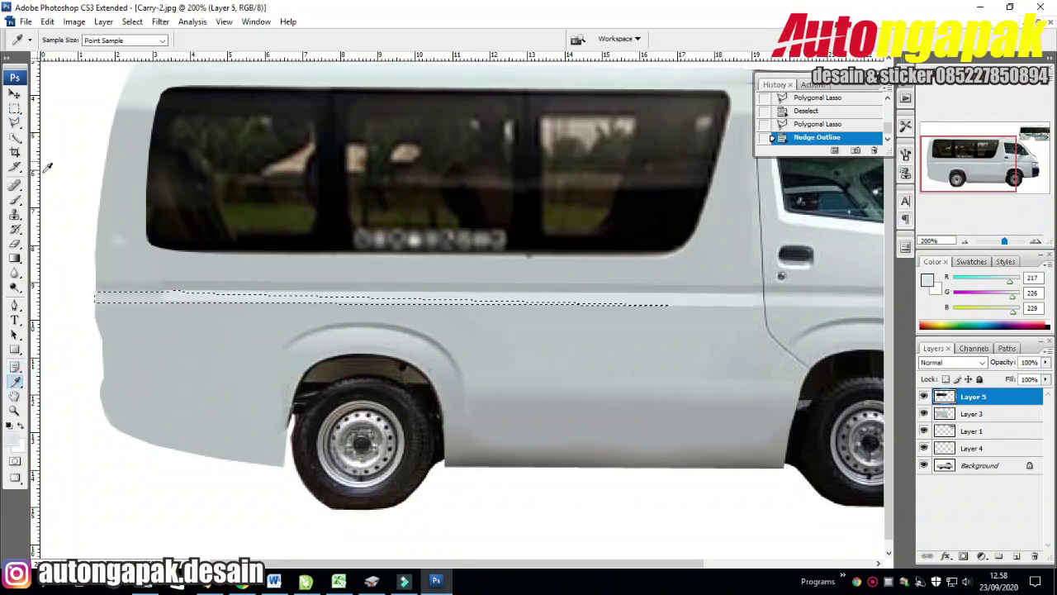
{"action": "left_click", "coordinate": [15, 199]}
{"action": "left_click_drag", "start_coordinate": [164, 301], "coordinate": [574, 307]}
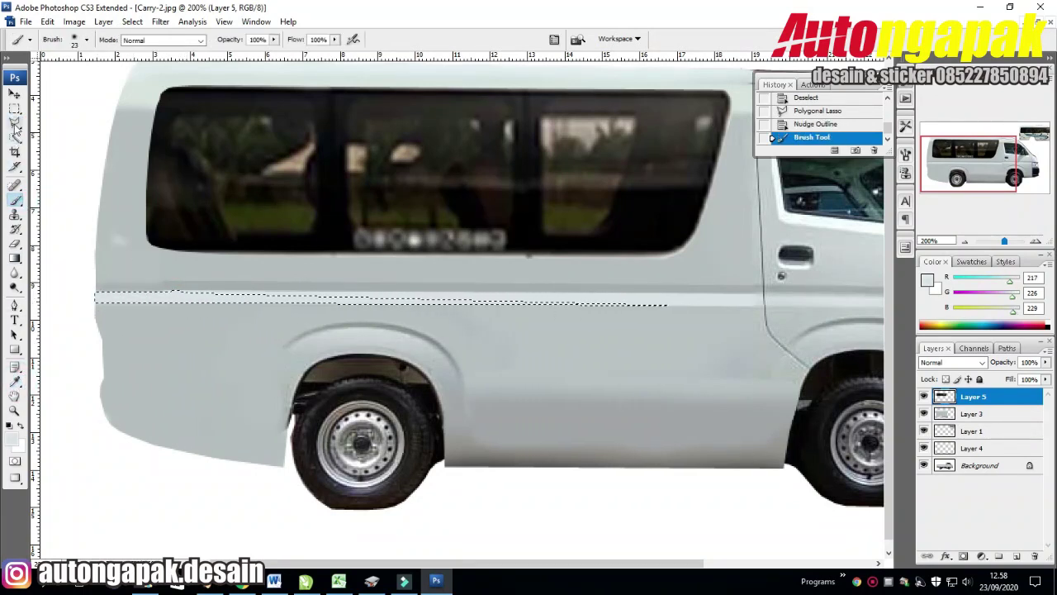
Paint a narrower strip just above it darker grey to form the crease
{"action": "key", "text": "l"}
{"action": "left_click", "coordinate": [561, 284]}
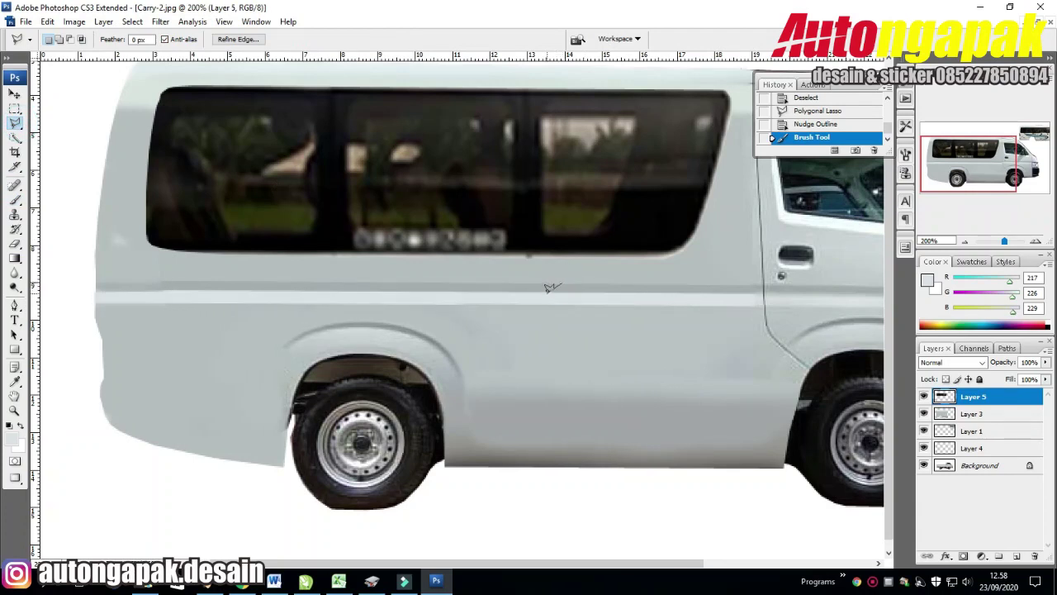
{"action": "left_click", "coordinate": [95, 284]}
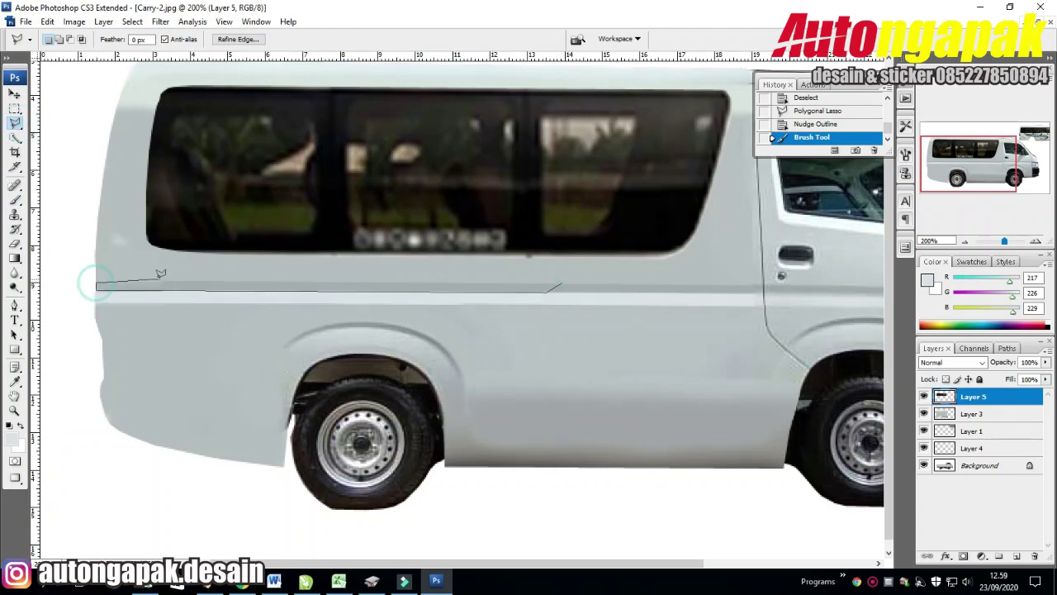
{"action": "left_click", "coordinate": [562, 283]}
{"action": "key", "text": "b"}
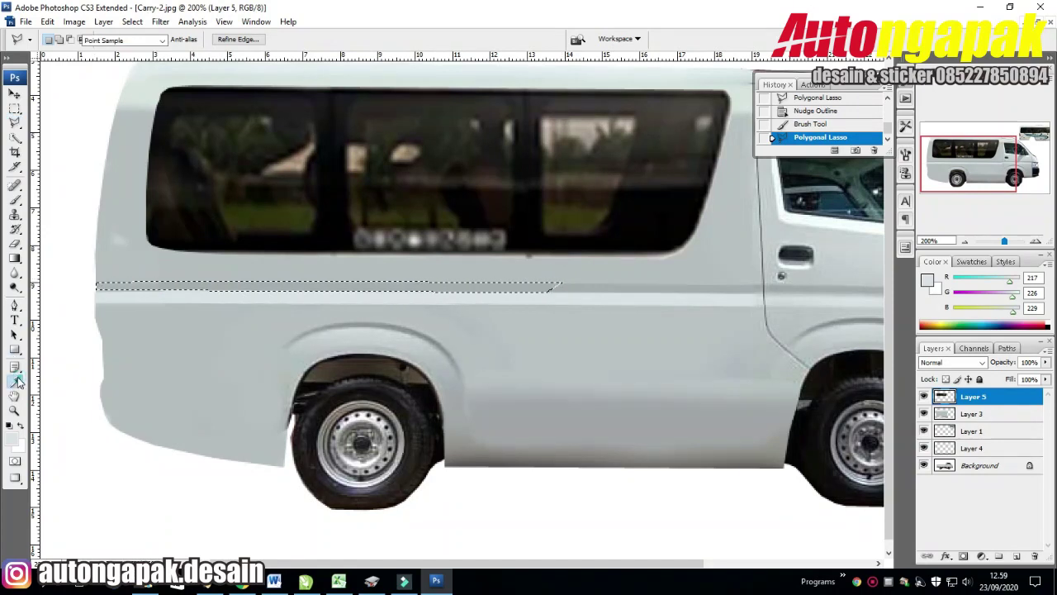
{"action": "left_click_drag", "start_coordinate": [154, 286], "coordinate": [562, 285]}
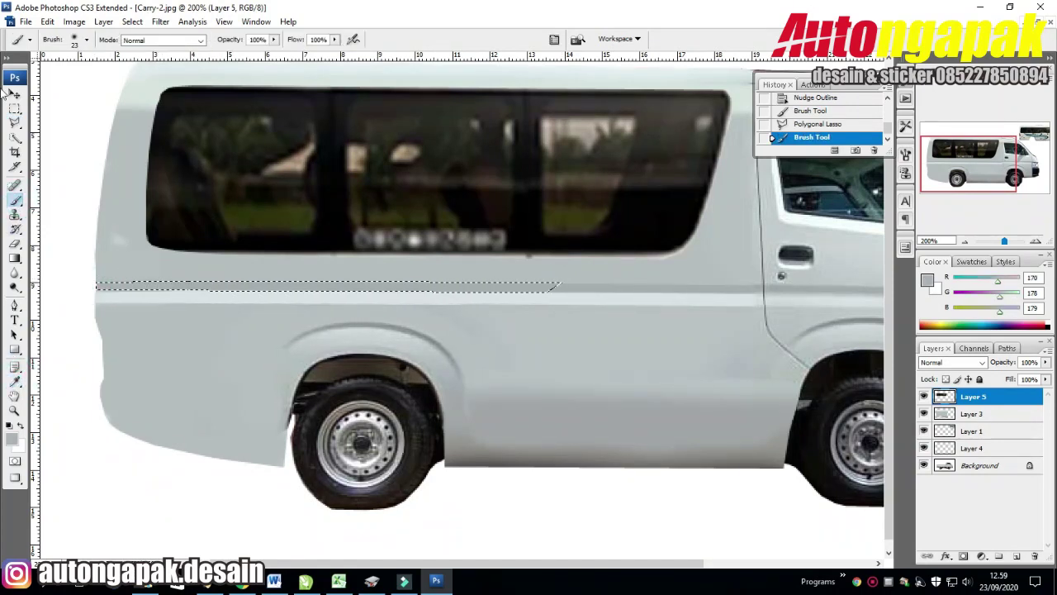
{"action": "key", "text": "ctrl+d"}
{"action": "key", "text": "m"}
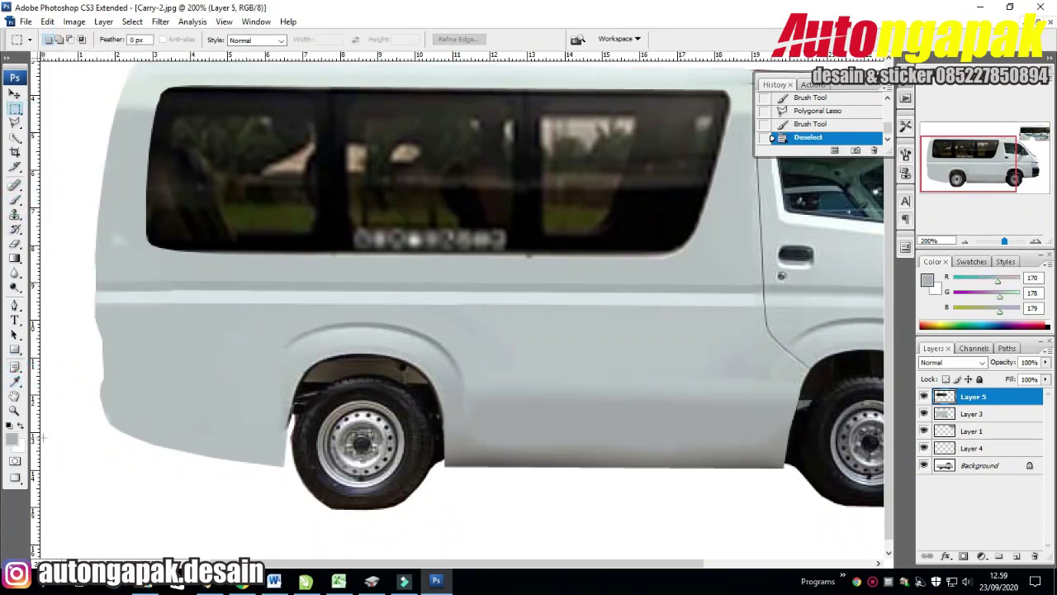
{"action": "scroll", "coordinate": [59, 217], "scroll_direction": "up", "scroll_amount": 2}
Smudge the van's top-left rear corner on Layer 3 with a size-15 brush
{"action": "left_click", "coordinate": [15, 380]}
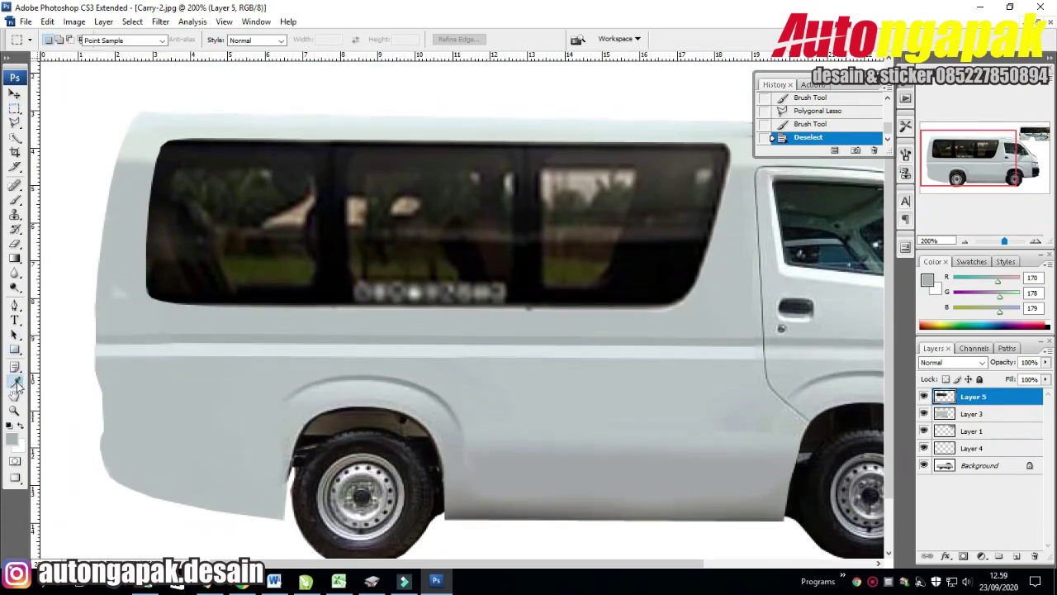
{"action": "left_click", "coordinate": [137, 171]}
{"action": "left_click", "coordinate": [15, 271]}
{"action": "left_click", "coordinate": [86, 39]}
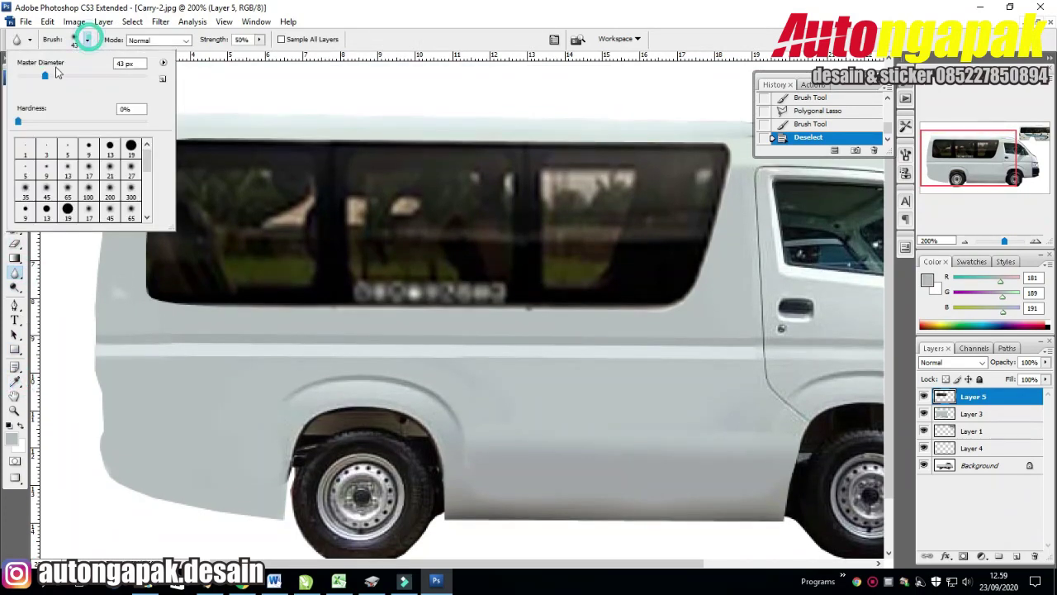
{"action": "left_click", "coordinate": [106, 262]}
{"action": "left_click", "coordinate": [86, 39]}
{"action": "double_click", "coordinate": [32, 79]}
{"action": "right_click", "coordinate": [15, 273]}
{"action": "left_click", "coordinate": [71, 297]}
{"action": "mouse_move", "coordinate": [124, 153]}
{"action": "left_mouse_down"}
{"action": "mouse_move", "coordinate": [149, 153]}
{"action": "mouse_move", "coordinate": [135, 147]}
{"action": "mouse_move", "coordinate": [148, 161]}
{"action": "mouse_move", "coordinate": [117, 174]}
{"action": "left_mouse_up"}
{"action": "left_click", "coordinate": [973, 413]}
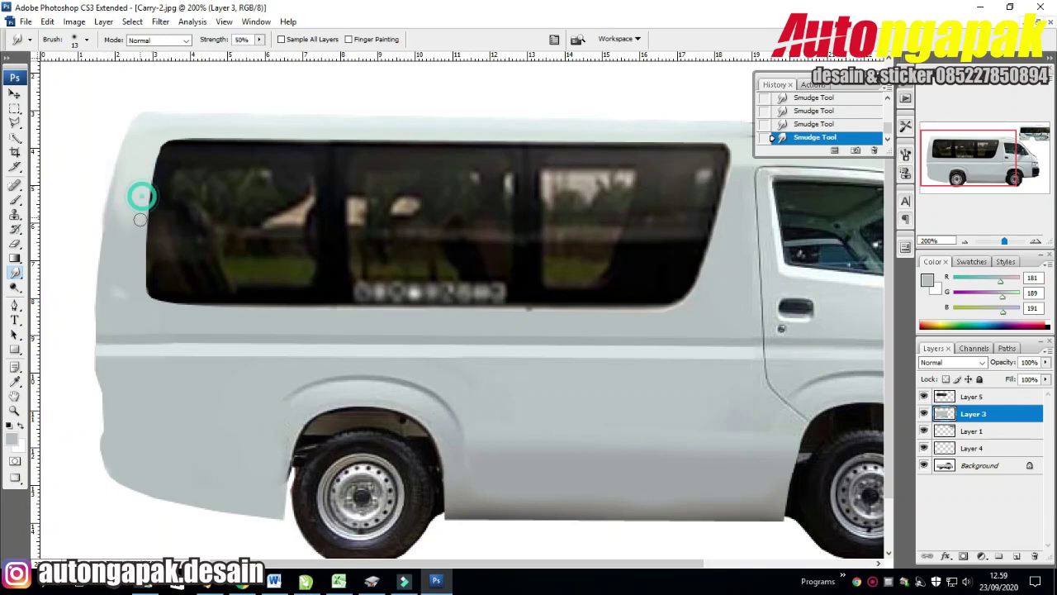
Delete the stray pixels outside the van's rear edge and deselect
{"action": "key", "text": "l"}
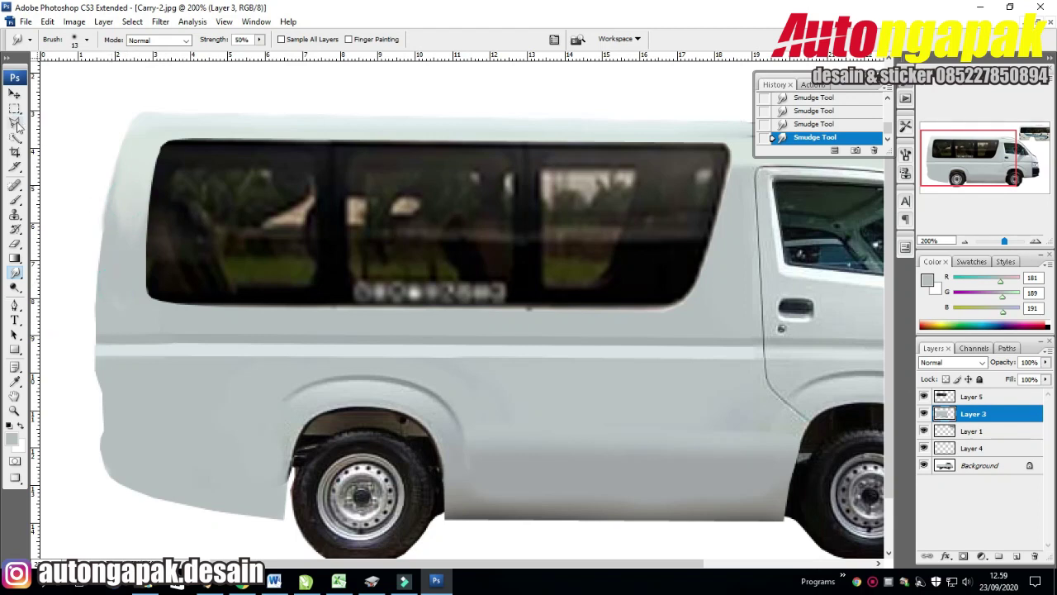
{"action": "left_click", "coordinate": [97, 279]}
{"action": "left_click", "coordinate": [105, 211]}
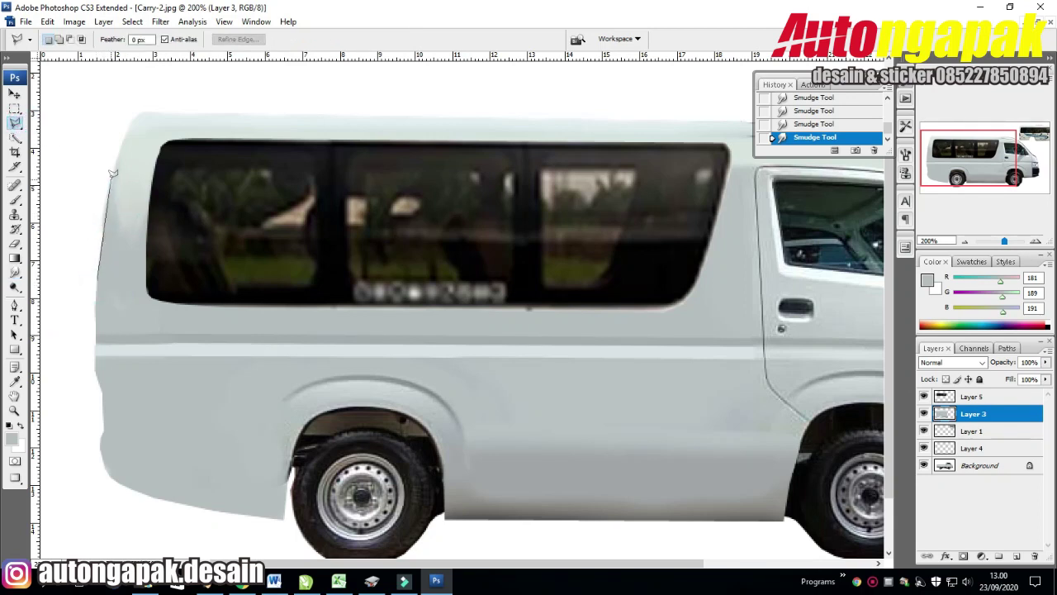
{"action": "left_click", "coordinate": [116, 142]}
{"action": "left_click", "coordinate": [81, 158]}
{"action": "double_click", "coordinate": [70, 262]}
{"action": "key", "text": "Delete"}
{"action": "key", "text": "m"}
{"action": "key", "text": "ctrl+d"}
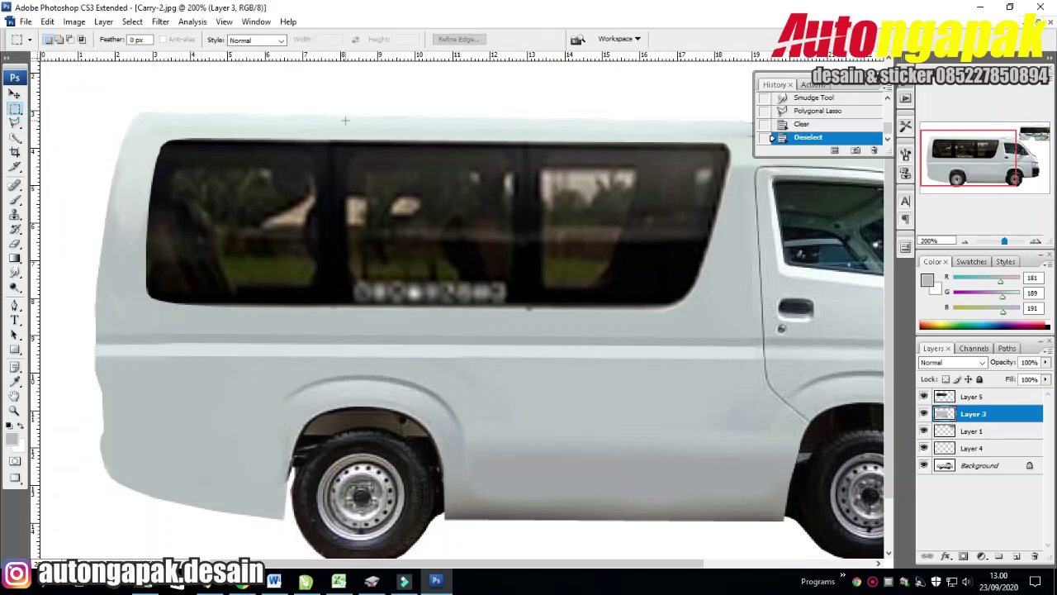
On Layer 5, trace the rear window's inner edge with the Polygonal Lasso
{"action": "key", "text": "alt+bracketright"}
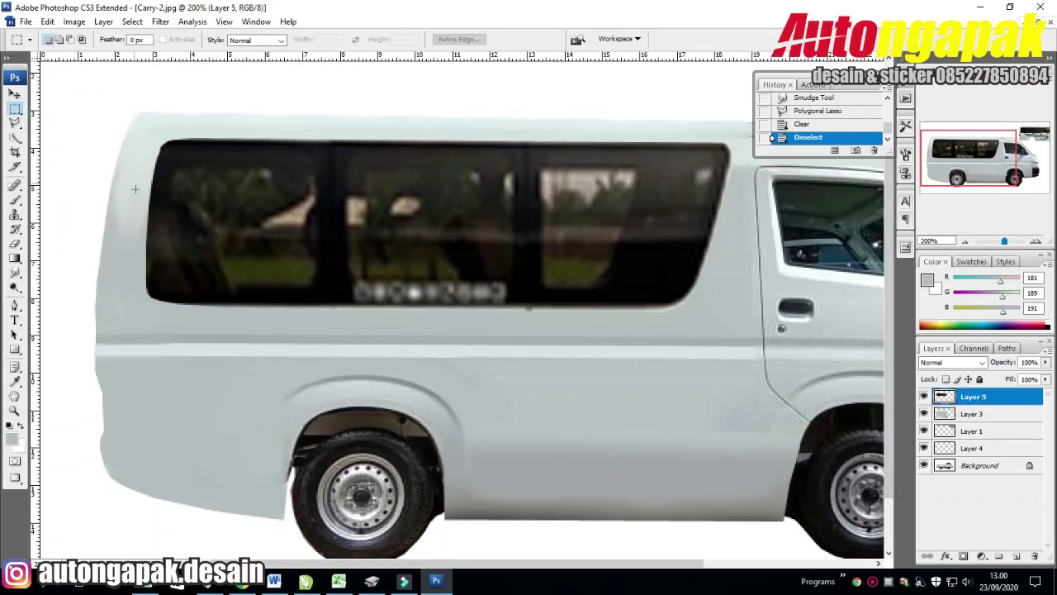
{"action": "left_click", "coordinate": [16, 125]}
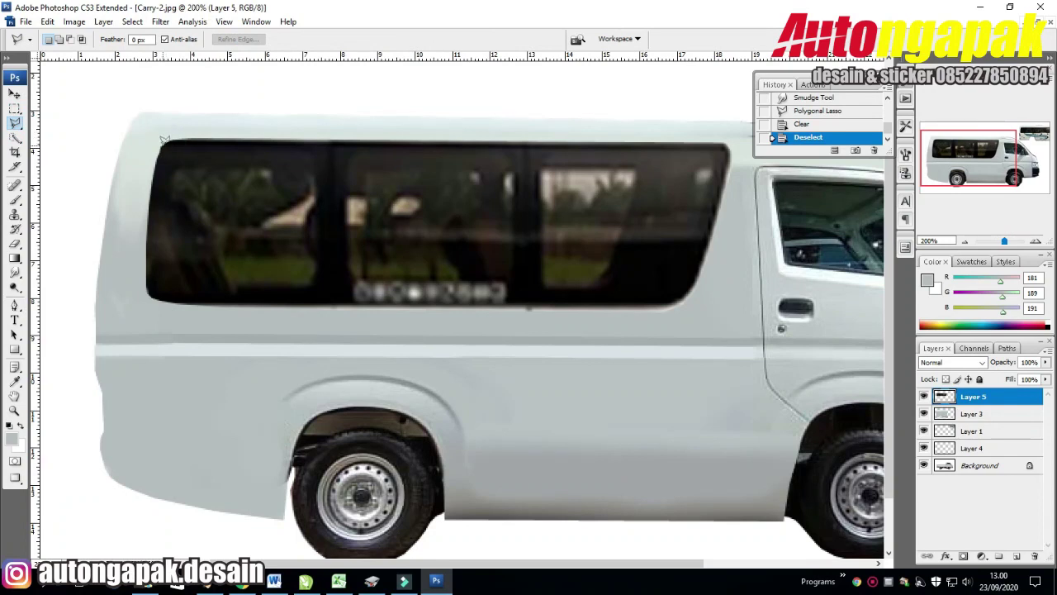
{"action": "left_click", "coordinate": [154, 169]}
{"action": "left_click", "coordinate": [150, 289]}
{"action": "left_click", "coordinate": [172, 303]}
{"action": "left_click", "coordinate": [654, 302]}
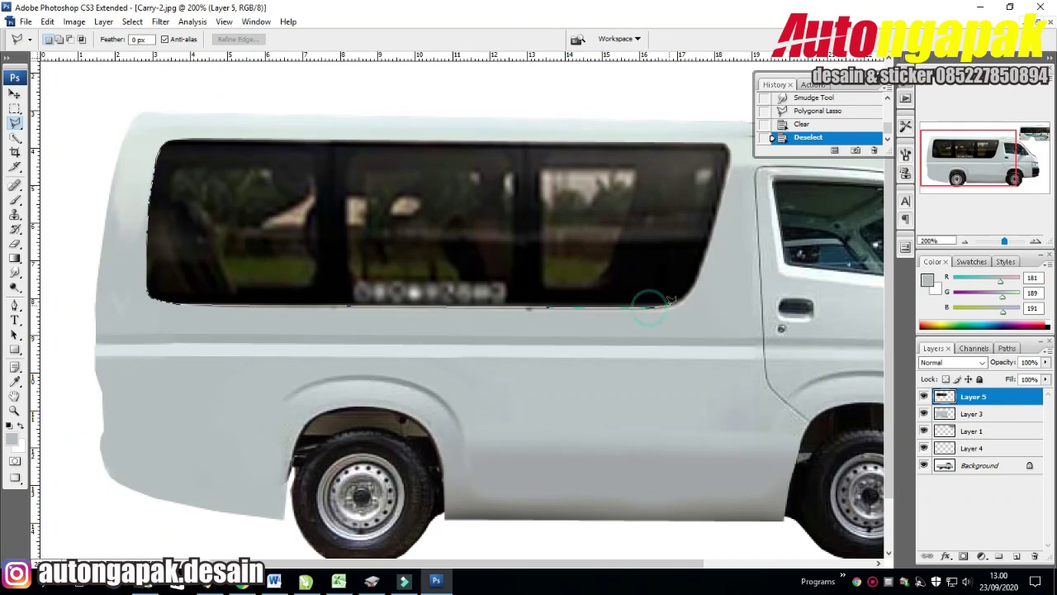
{"action": "left_click", "coordinate": [673, 299]}
{"action": "left_click", "coordinate": [679, 297]}
{"action": "left_click", "coordinate": [686, 293]}
{"action": "left_click", "coordinate": [696, 277]}
{"action": "left_click", "coordinate": [696, 275]}
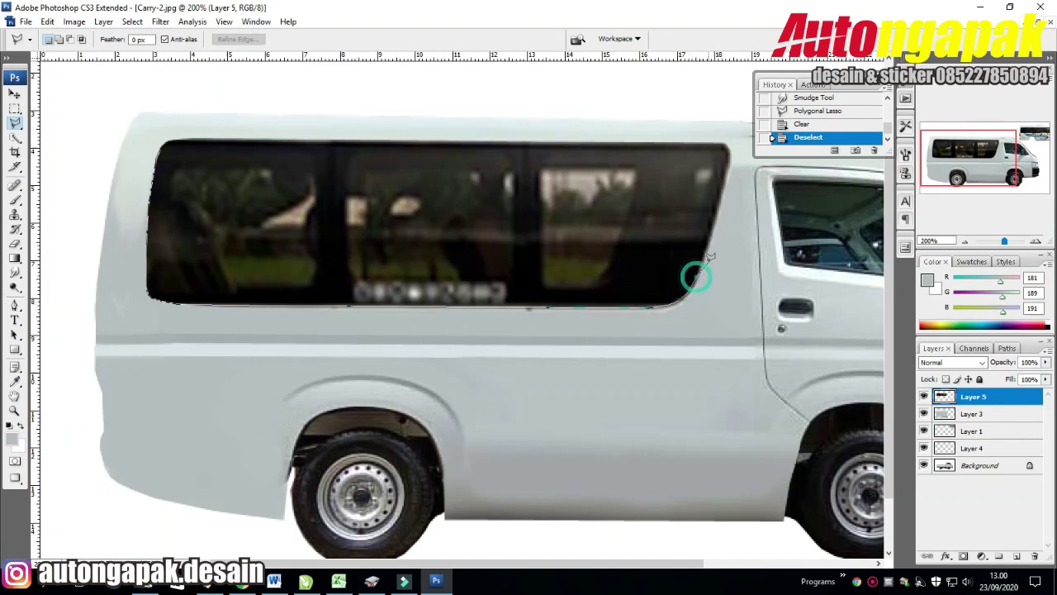
Complete the trim selection back around the window's outer border
{"action": "left_click", "coordinate": [726, 150]}
{"action": "left_click", "coordinate": [730, 145]}
{"action": "left_click", "coordinate": [727, 150]}
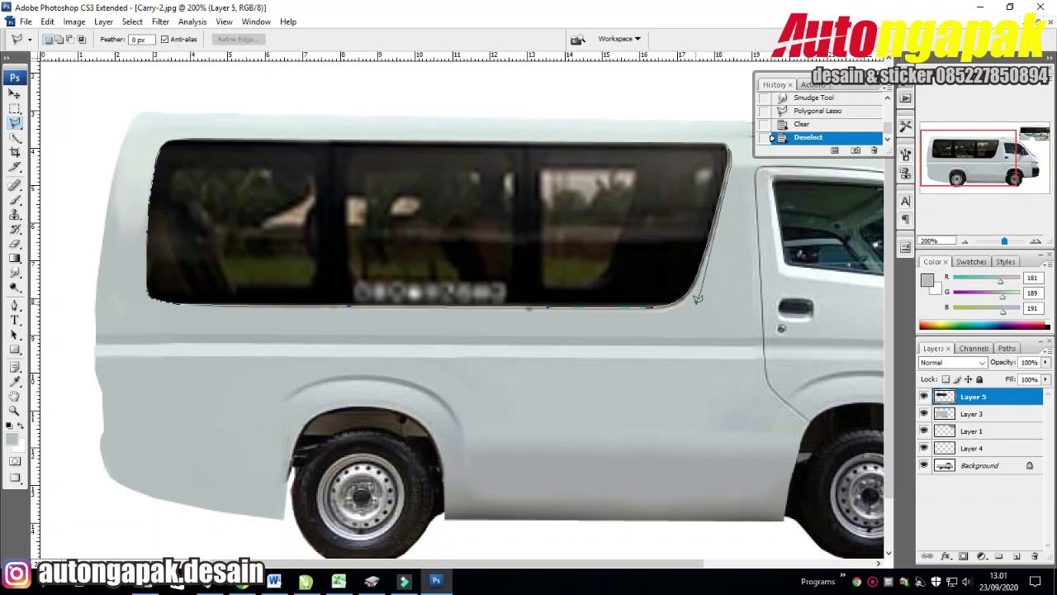
{"action": "left_click", "coordinate": [663, 310]}
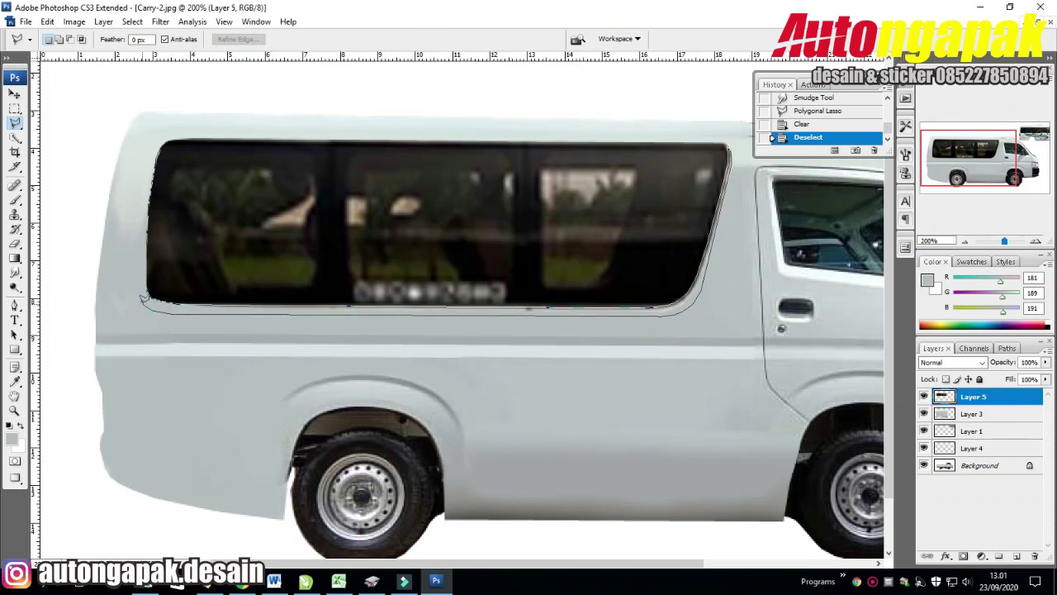
{"action": "left_click", "coordinate": [141, 302]}
{"action": "left_click", "coordinate": [142, 231]}
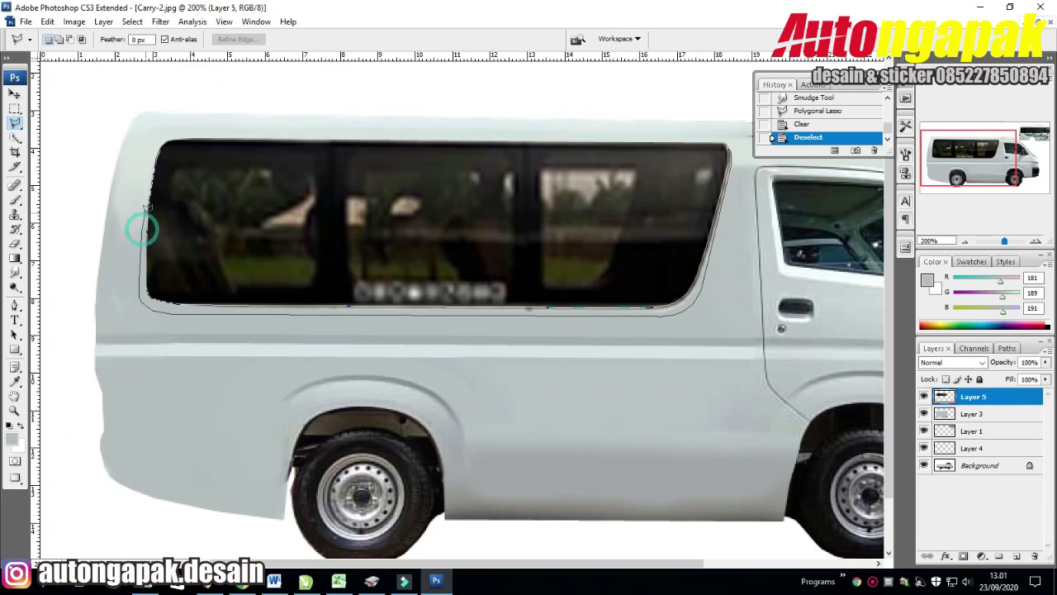
{"action": "left_click", "coordinate": [159, 141]}
Paint the window trim band light white and fit the image on screen
{"action": "key", "text": "i"}
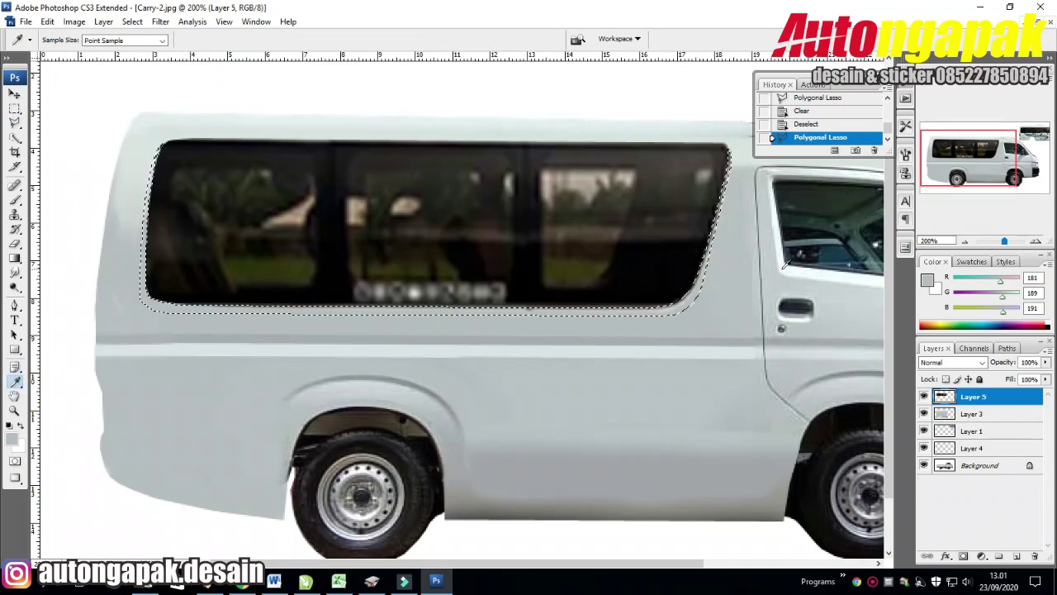
{"action": "left_click", "coordinate": [15, 199]}
{"action": "mouse_move", "coordinate": [153, 177]}
{"action": "left_mouse_down"}
{"action": "mouse_move", "coordinate": [271, 320]}
{"action": "mouse_move", "coordinate": [735, 179]}
{"action": "mouse_move", "coordinate": [605, 325]}
{"action": "mouse_move", "coordinate": [738, 174]}
{"action": "left_mouse_up"}
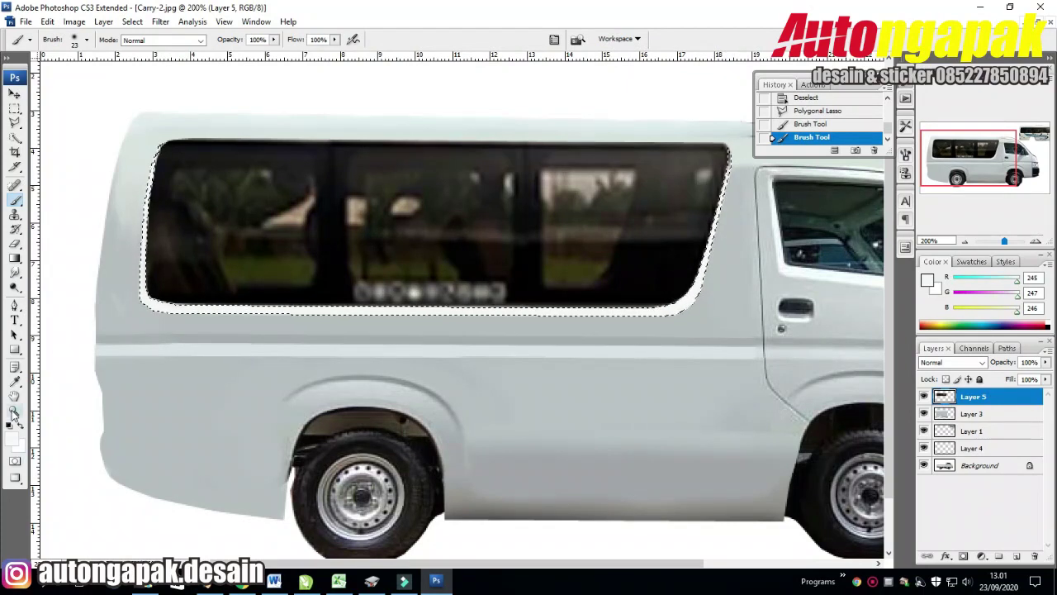
{"action": "left_click", "coordinate": [13, 416]}
{"action": "key", "text": "ctrl+0"}
Deselect and zoom in closely on the rear window's lower-left corner
{"action": "key", "text": "m"}
{"action": "key", "text": "ctrl+d"}
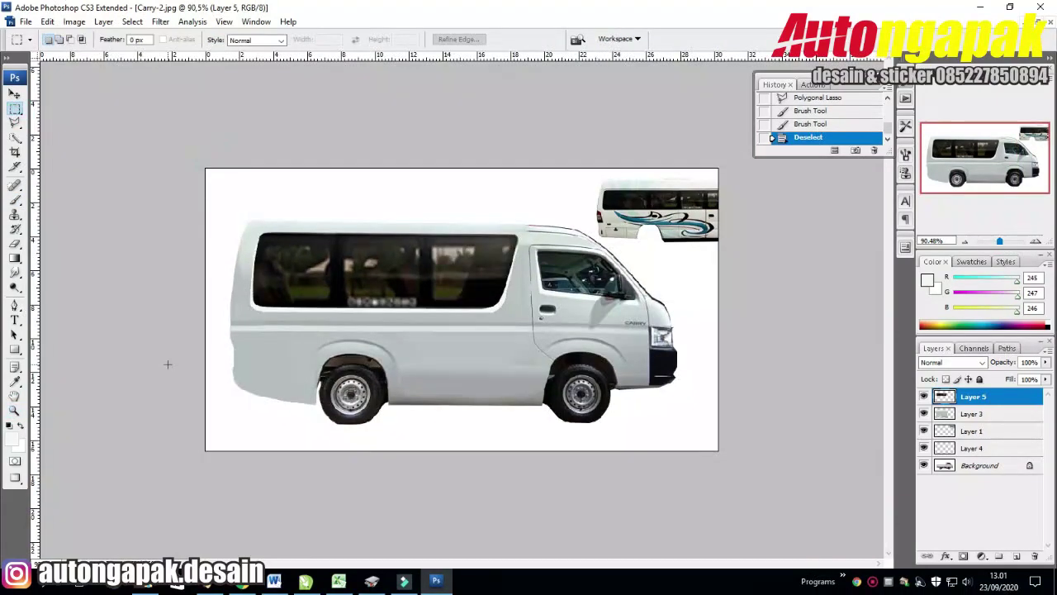
{"action": "left_click", "coordinate": [14, 411]}
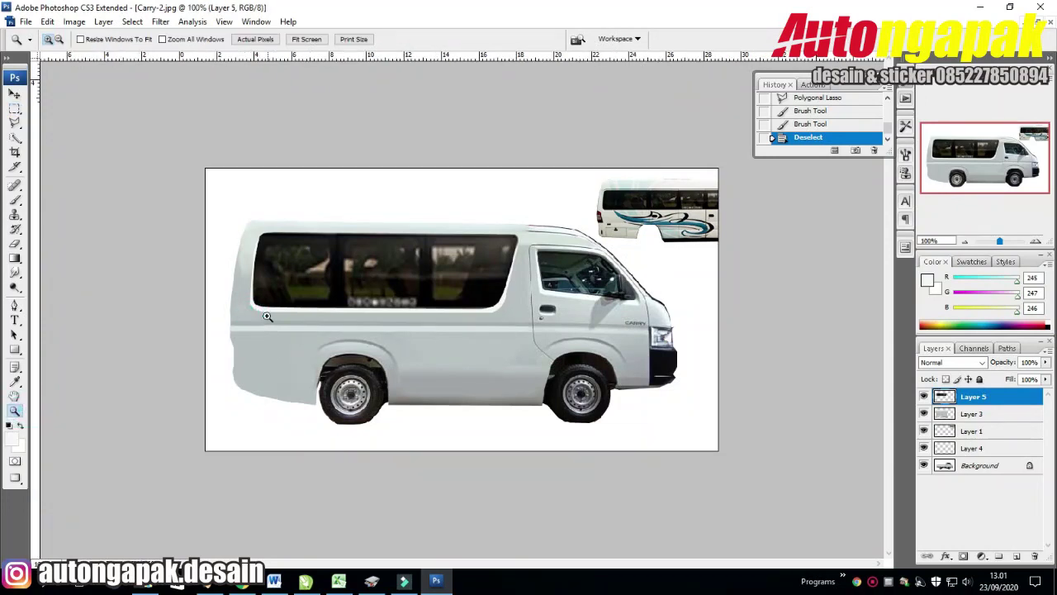
{"action": "left_click", "coordinate": [260, 344]}
{"action": "left_click", "coordinate": [259, 343]}
{"action": "left_click", "coordinate": [259, 343]}
{"action": "left_click", "coordinate": [236, 326]}
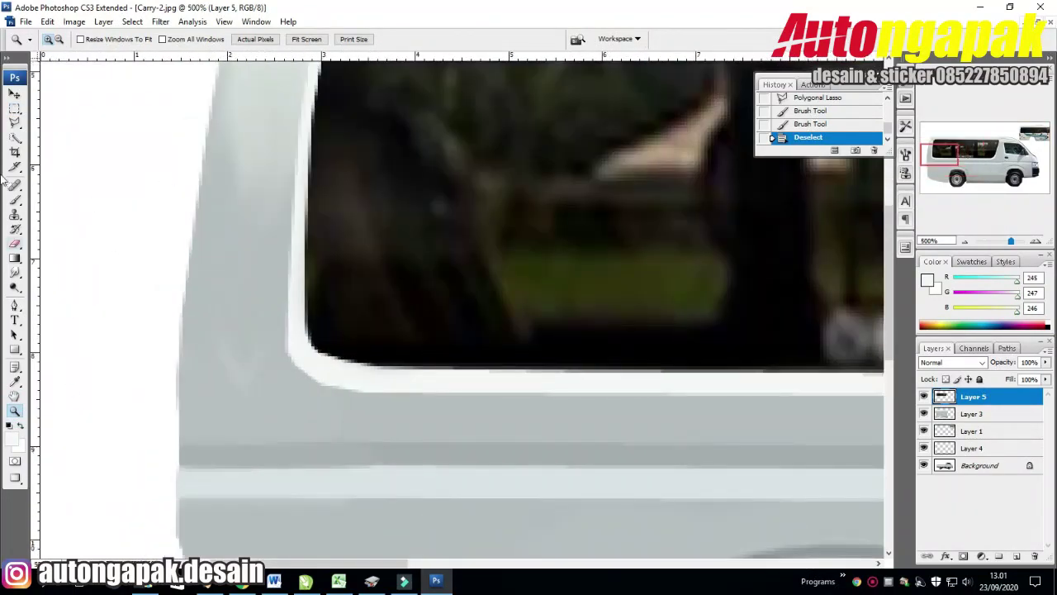
Delete the stray bit beside the rear window's corner, then zoom back out
{"action": "key", "text": "l"}
{"action": "double_click", "coordinate": [289, 338]}
{"action": "left_click", "coordinate": [226, 285]}
{"action": "left_click", "coordinate": [245, 271]}
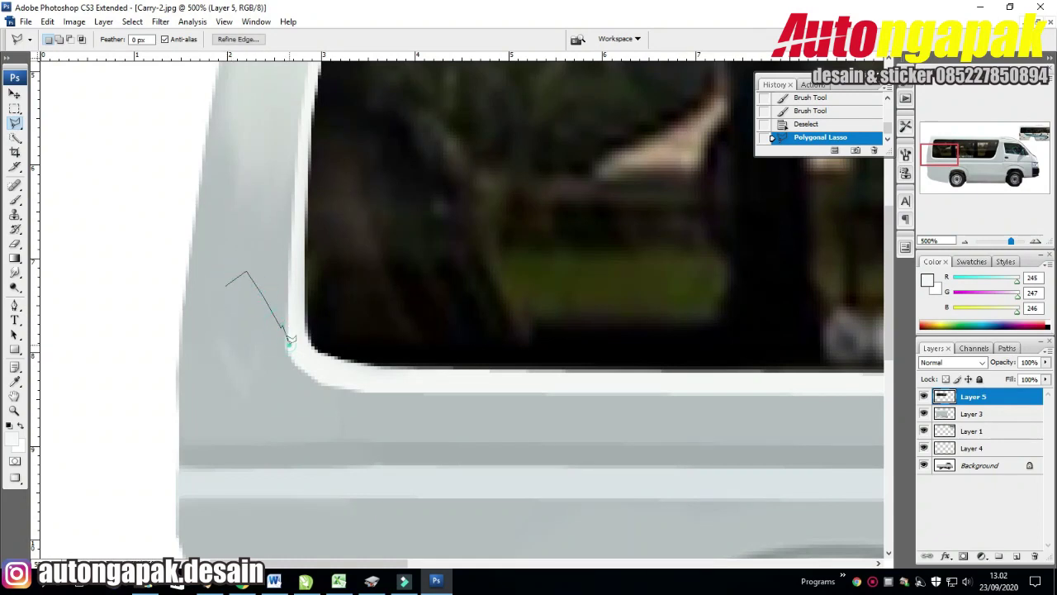
{"action": "left_click", "coordinate": [307, 388]}
{"action": "left_click", "coordinate": [211, 332]}
{"action": "left_click", "coordinate": [226, 285]}
{"action": "key", "text": "Delete"}
{"action": "left_click", "coordinate": [242, 214]}
{"action": "double_click", "coordinate": [204, 306]}
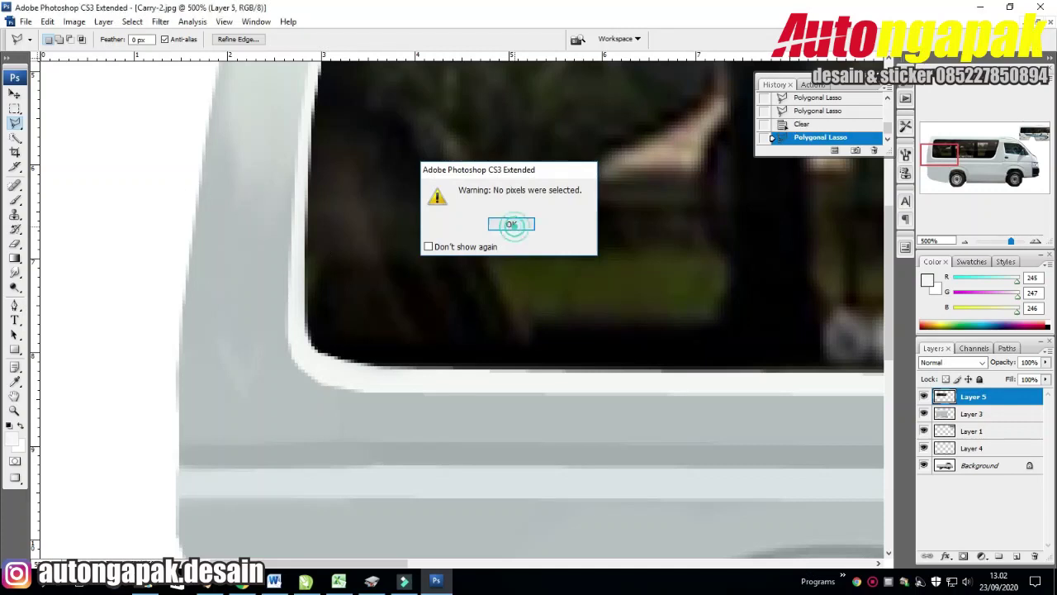
{"action": "left_click", "coordinate": [509, 280]}
{"action": "left_click_drag", "start_coordinate": [1011, 241], "coordinate": [1004, 243]}
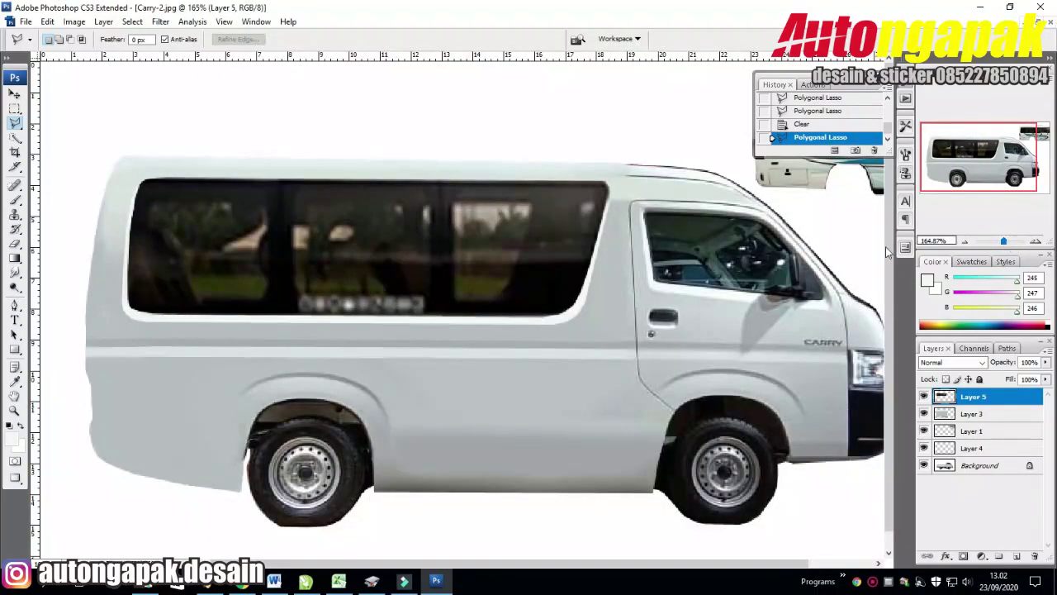
Copy a small roof-edge piece and paste it as new Layer 6
{"action": "left_click", "coordinate": [17, 122]}
{"action": "left_click", "coordinate": [632, 172]}
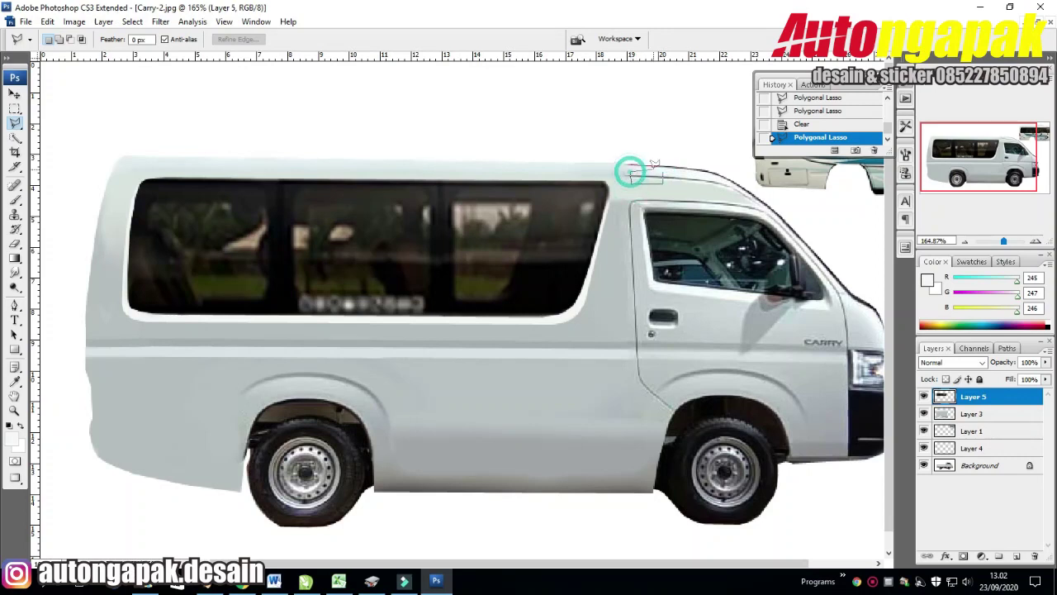
{"action": "left_click", "coordinate": [994, 435]}
{"action": "key", "text": "ctrl+c"}
{"action": "key", "text": "Return"}
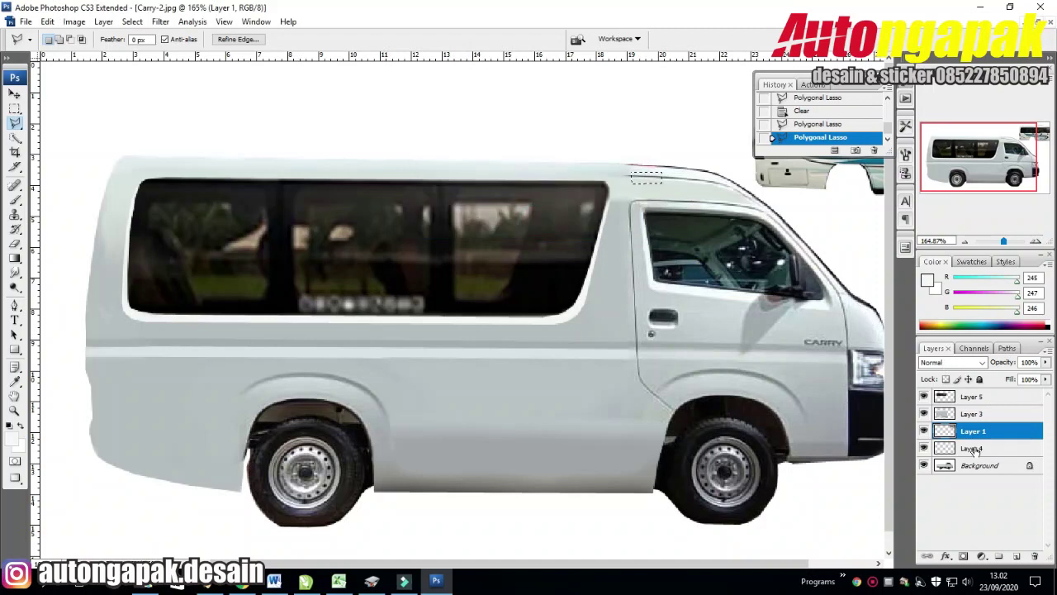
{"action": "key", "text": "alt+bracketleft"}
{"action": "key", "text": "alt+bracketleft"}
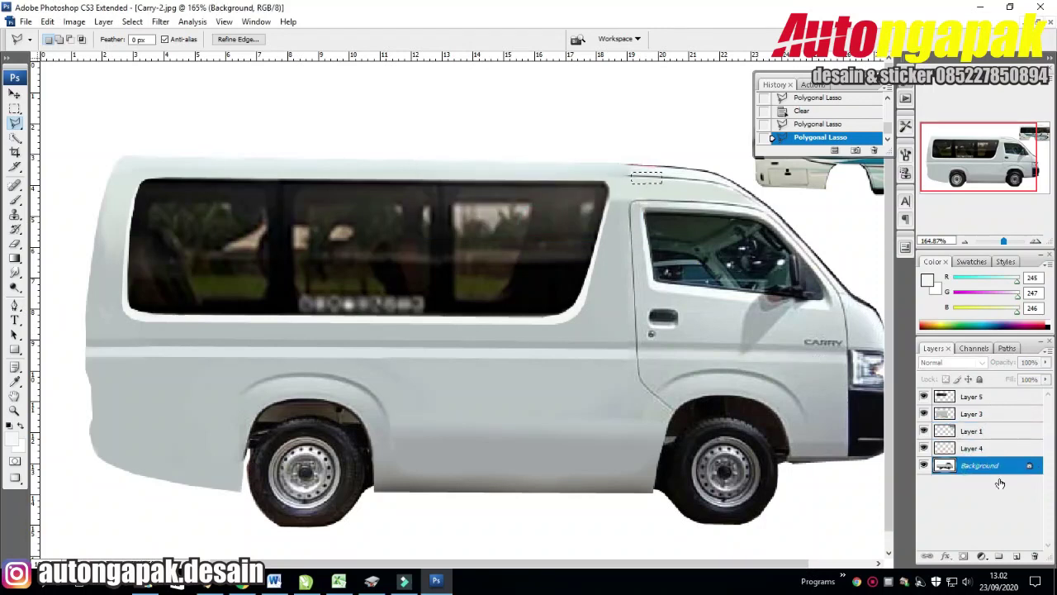
{"action": "left_click", "coordinate": [987, 446]}
{"action": "key", "text": "ctrl+v"}
Move Layer 6 to the top and stretch its strip along the roof to the van's rear
{"action": "key", "text": "ctrl+t"}
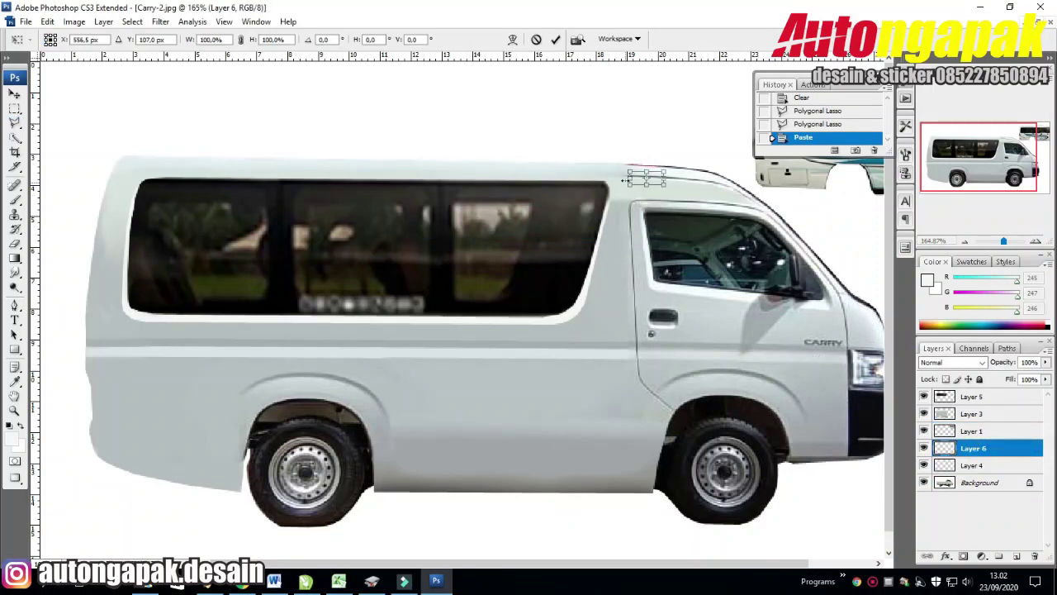
{"action": "key", "text": "Return"}
{"action": "left_click_drag", "start_coordinate": [1004, 447], "coordinate": [987, 397]}
{"action": "key", "text": "ctrl+t"}
{"action": "mouse_move", "coordinate": [666, 179]}
{"action": "left_mouse_down"}
{"action": "mouse_move", "coordinate": [692, 179]}
{"action": "mouse_move", "coordinate": [133, 179]}
{"action": "mouse_move", "coordinate": [584, 178]}
{"action": "mouse_move", "coordinate": [643, 194]}
{"action": "left_mouse_up"}
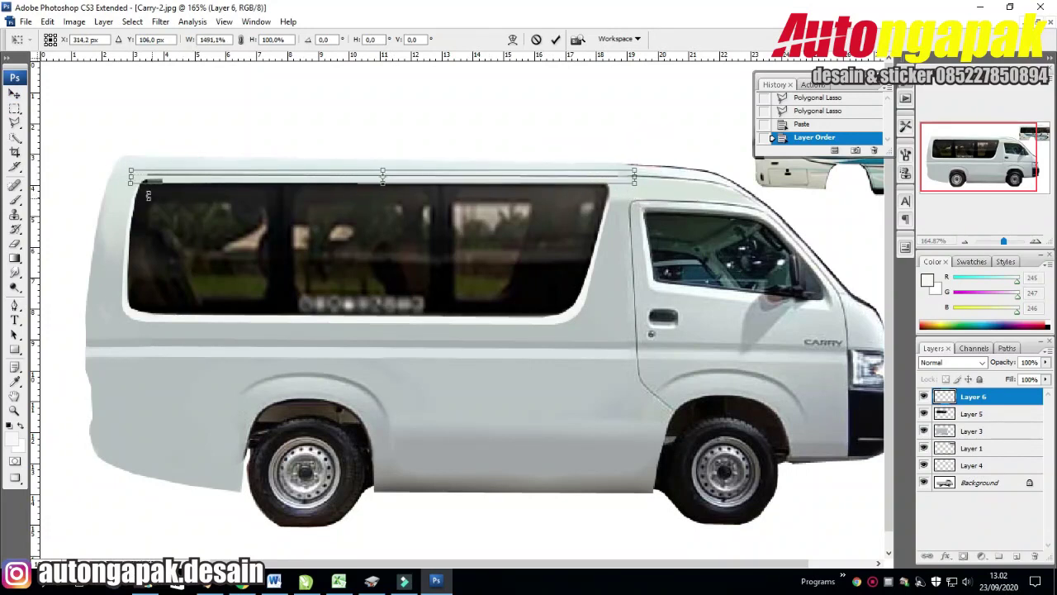
{"action": "left_click_drag", "start_coordinate": [128, 177], "coordinate": [87, 176]}
{"action": "left_click_drag", "start_coordinate": [637, 178], "coordinate": [637, 178]}
{"action": "left_click", "coordinate": [14, 109]}
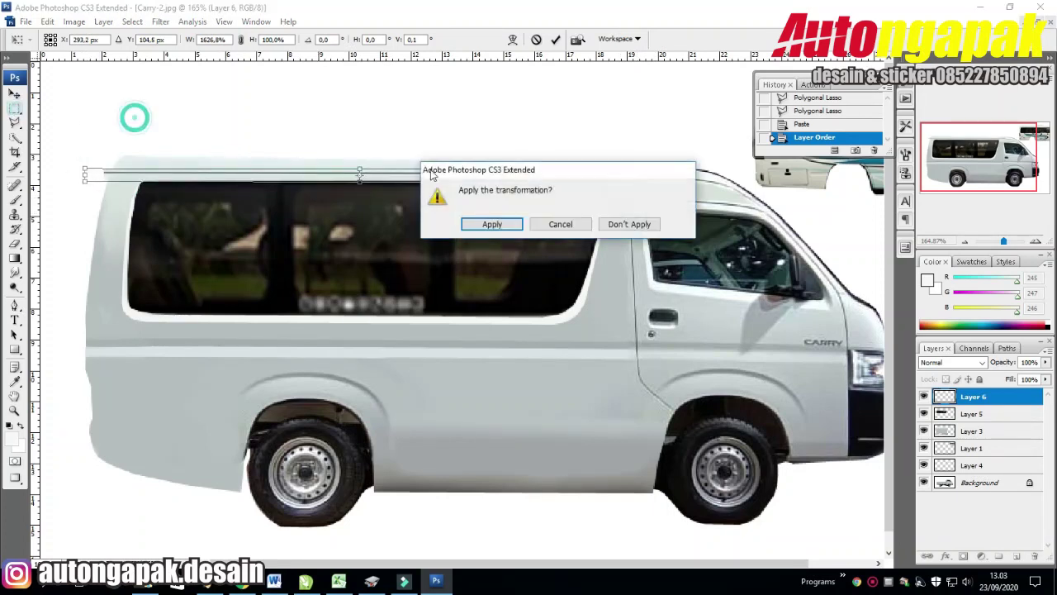
{"action": "key", "text": "Return"}
{"action": "left_click", "coordinate": [14, 95]}
Re-transform the roof strip, lengthening its right end slightly
{"action": "key", "text": "ctrl+t"}
{"action": "left_click", "coordinate": [14, 109]}
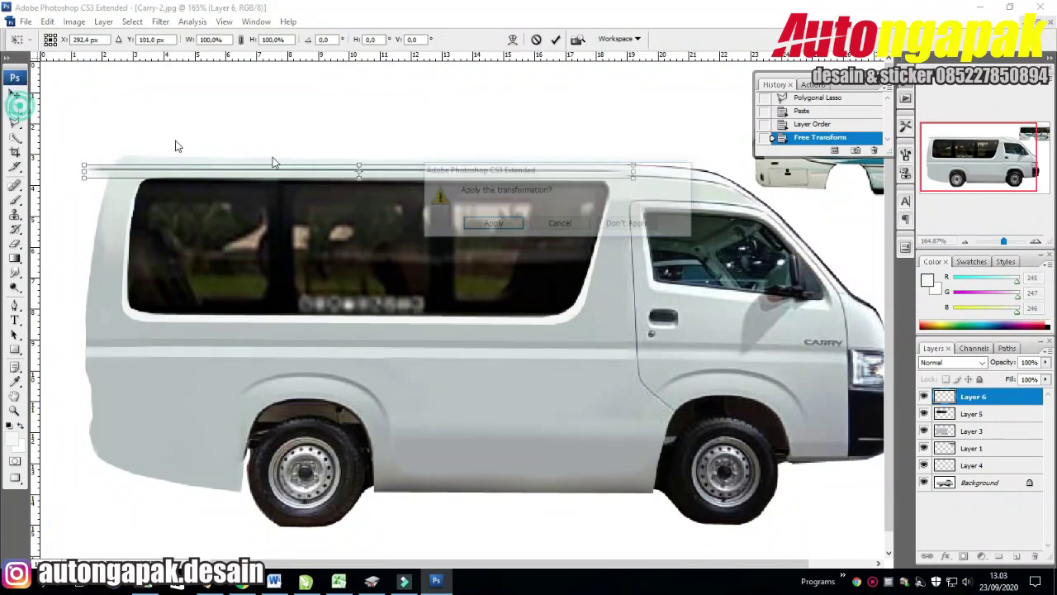
{"action": "left_click", "coordinate": [472, 217]}
{"action": "key", "text": "ctrl+t"}
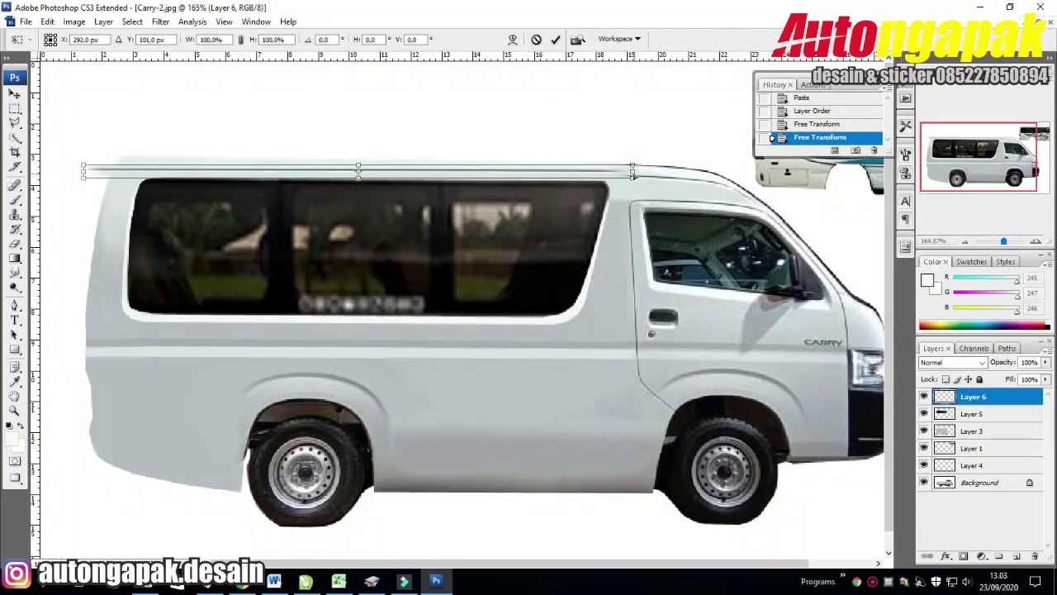
{"action": "left_click_drag", "start_coordinate": [635, 174], "coordinate": [635, 180]}
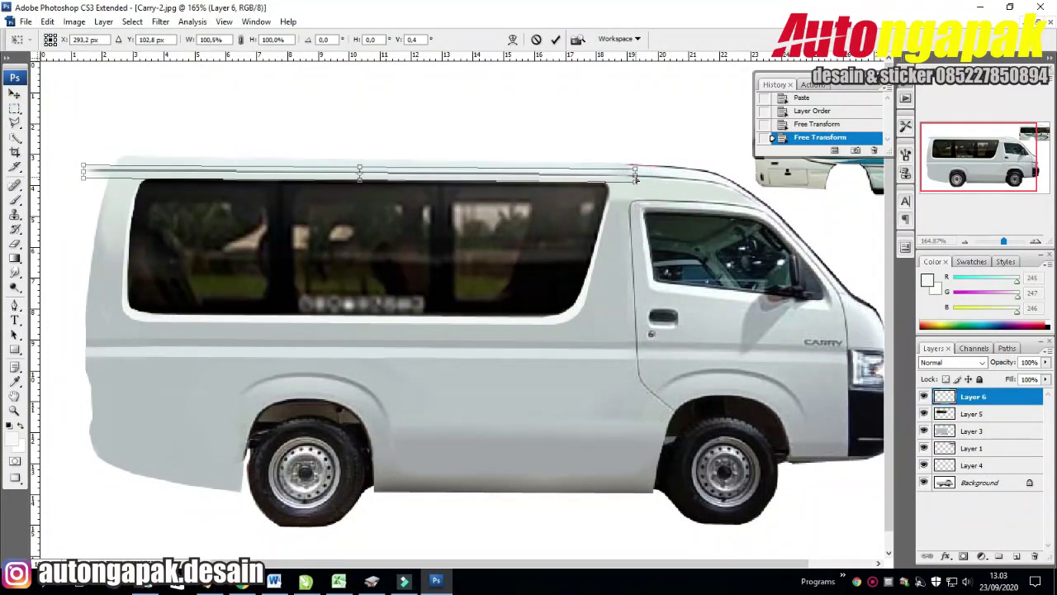
{"action": "left_click", "coordinate": [14, 109]}
{"action": "left_click", "coordinate": [492, 225]}
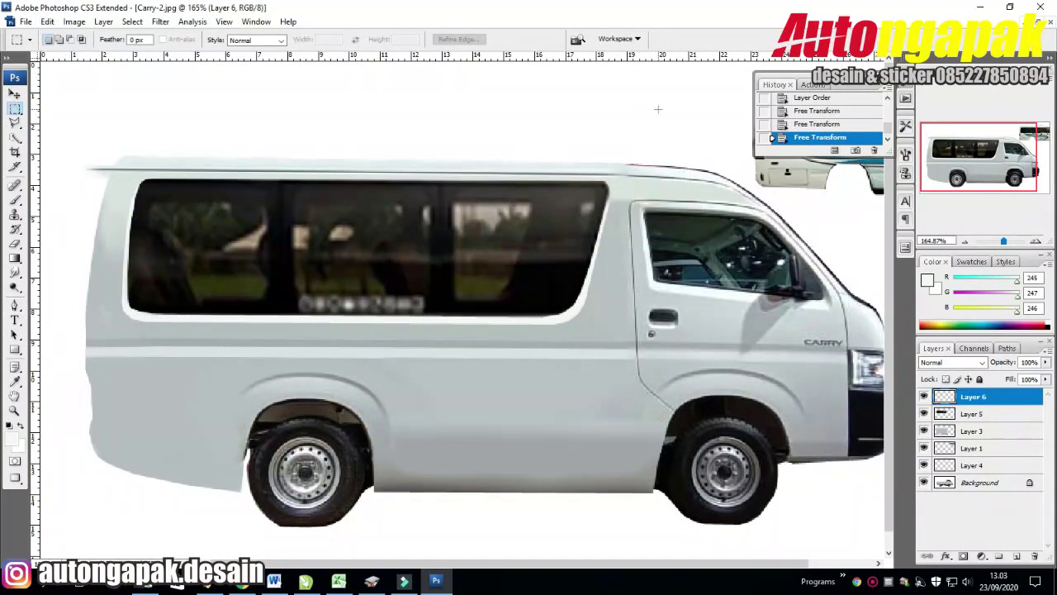
Zoomed in, extend the strip's right end into the roof curve, then zoom out
{"action": "scroll", "coordinate": [481, 292], "scroll_direction": "up", "scroll_amount": 3}
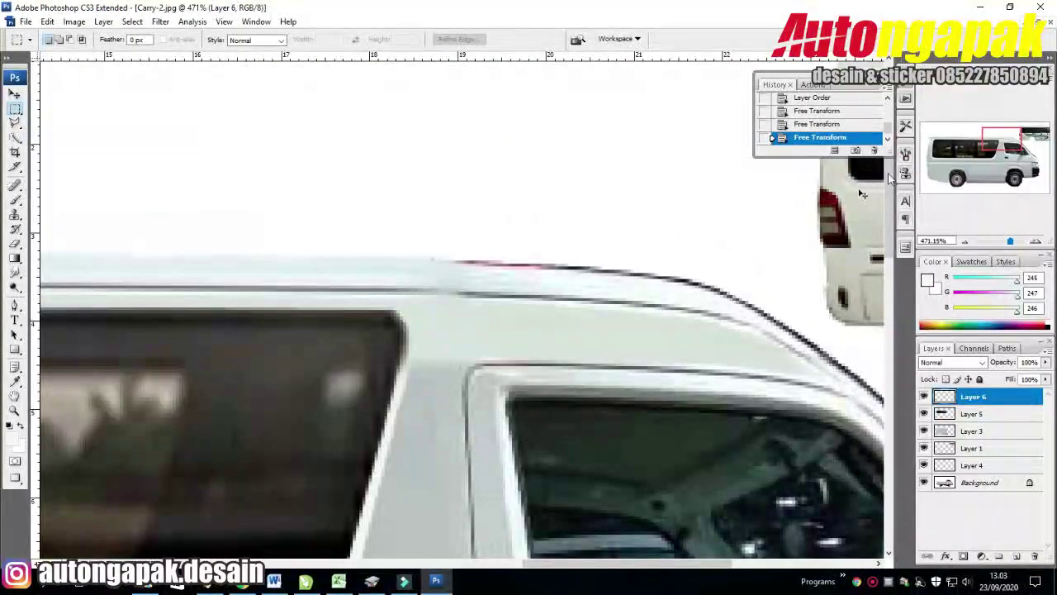
{"action": "key", "text": "ctrl+t"}
{"action": "left_click_drag", "start_coordinate": [482, 292], "coordinate": [558, 294]}
{"action": "left_click", "coordinate": [14, 109]}
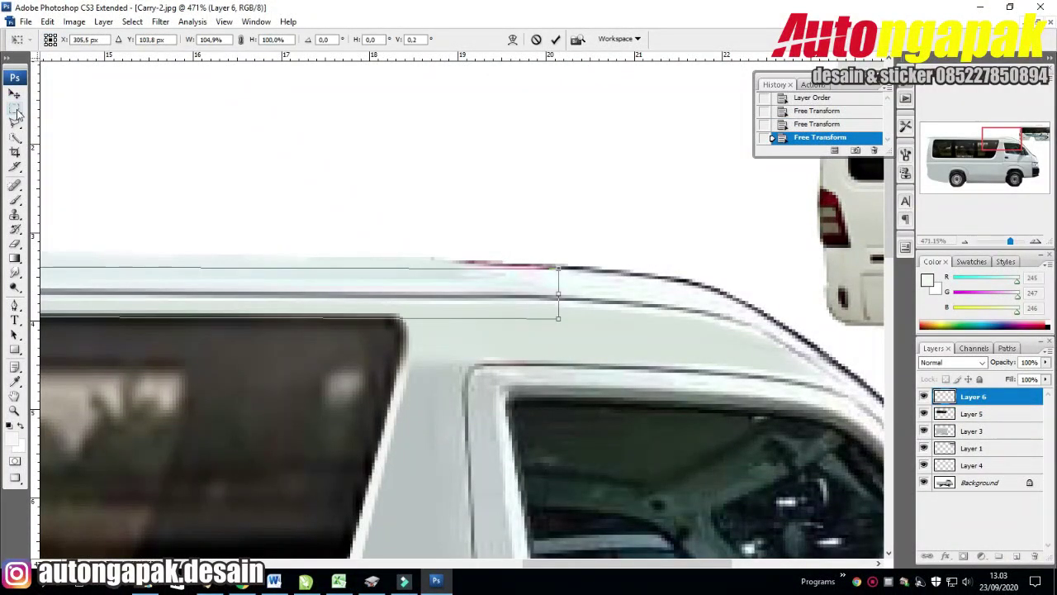
{"action": "left_click", "coordinate": [519, 227]}
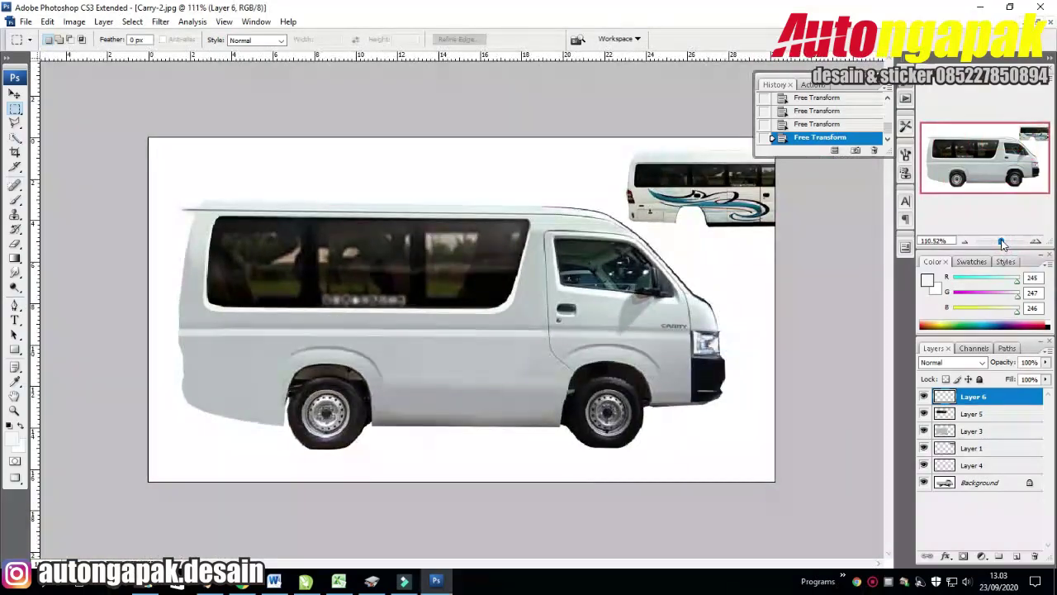
{"action": "left_click_drag", "start_coordinate": [1012, 241], "coordinate": [1004, 242]}
{"action": "left_click_drag", "start_coordinate": [958, 169], "coordinate": [944, 163]}
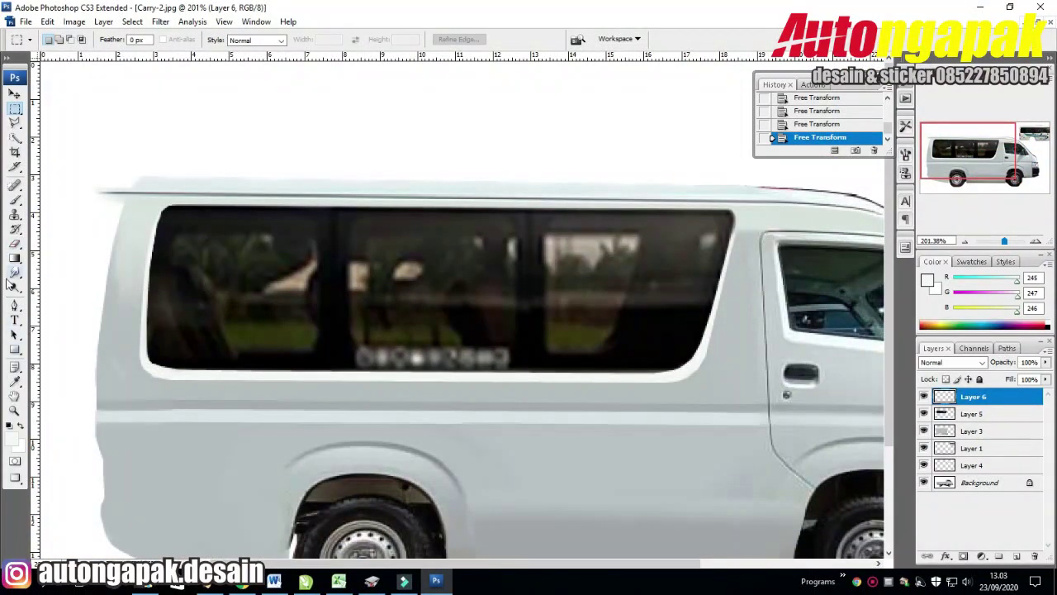
Erase the strip overhanging the van's rear roof corner on Layer 3
{"action": "left_click", "coordinate": [15, 242]}
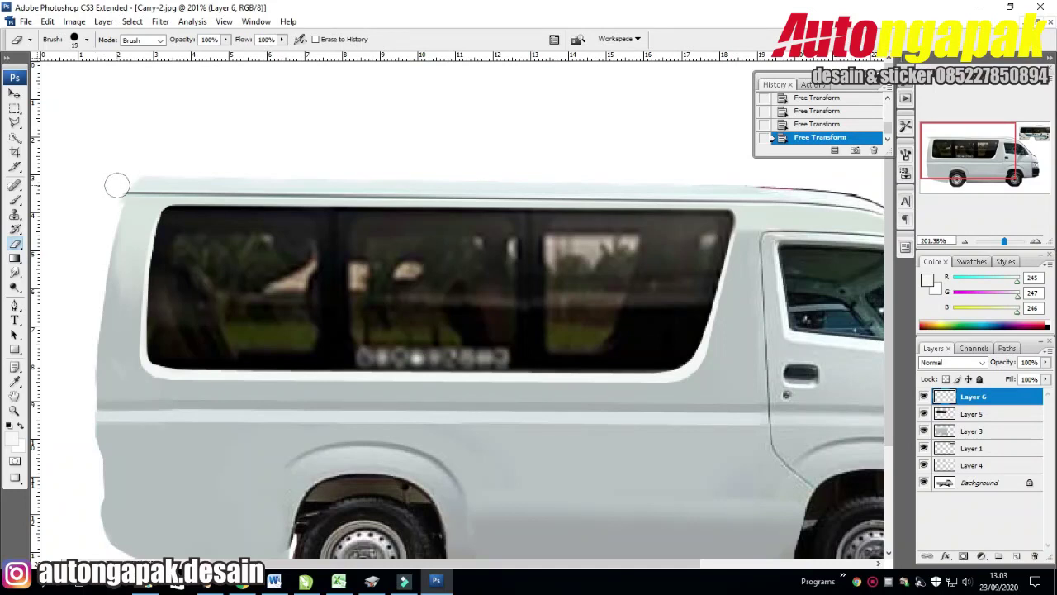
{"action": "left_click_drag", "start_coordinate": [111, 160], "coordinate": [146, 159]}
{"action": "left_click", "coordinate": [135, 162]}
{"action": "left_click", "coordinate": [133, 159], "text": "ctrl"}
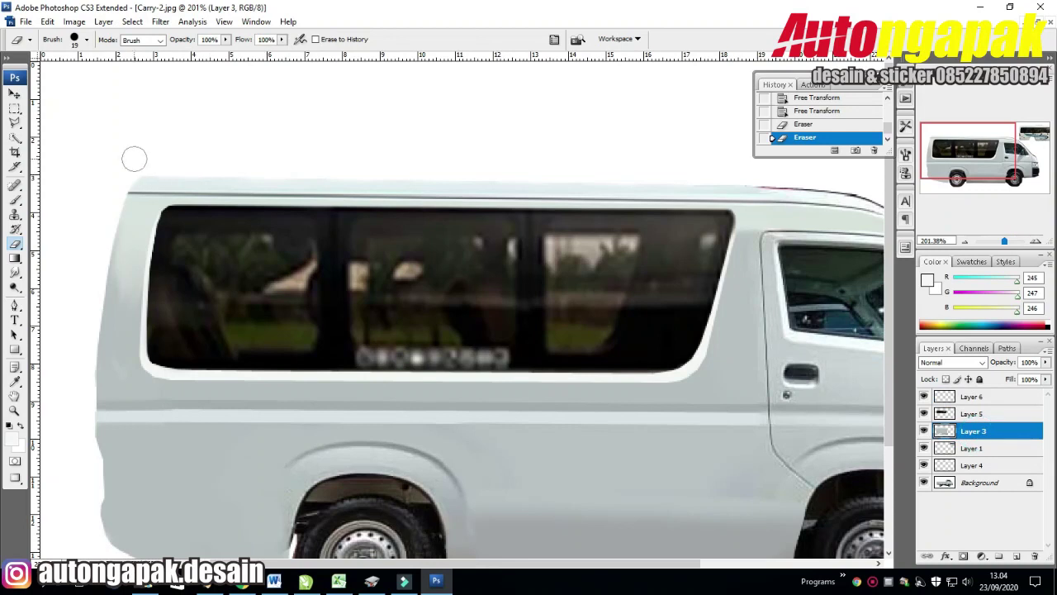
{"action": "left_click", "coordinate": [140, 164]}
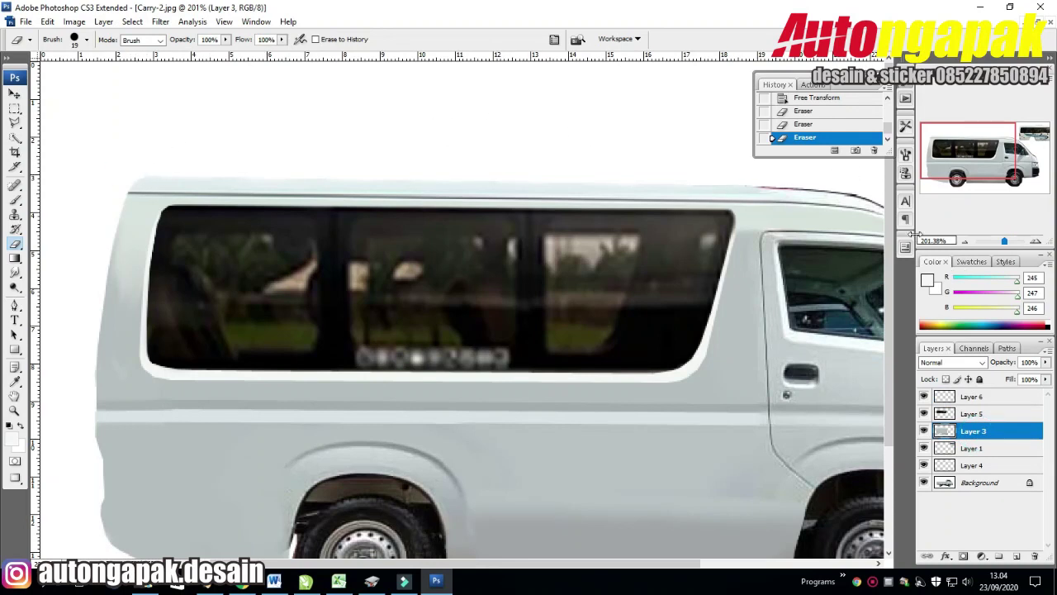
{"action": "left_click_drag", "start_coordinate": [1006, 241], "coordinate": [1002, 242]}
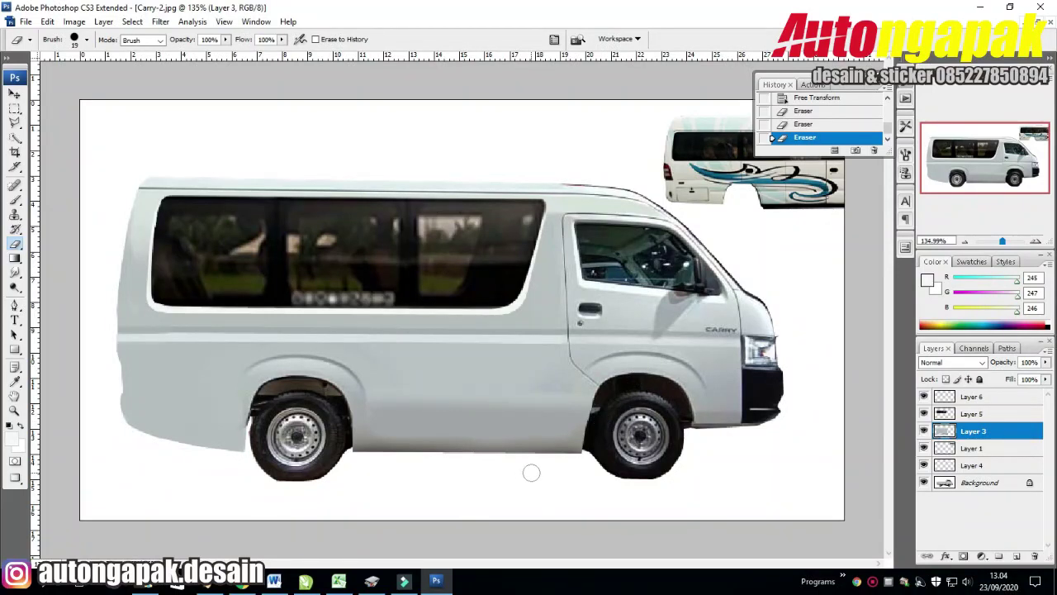
Polygonal Lasso the gap at the van's lower rear corner
{"action": "left_click", "coordinate": [16, 122]}
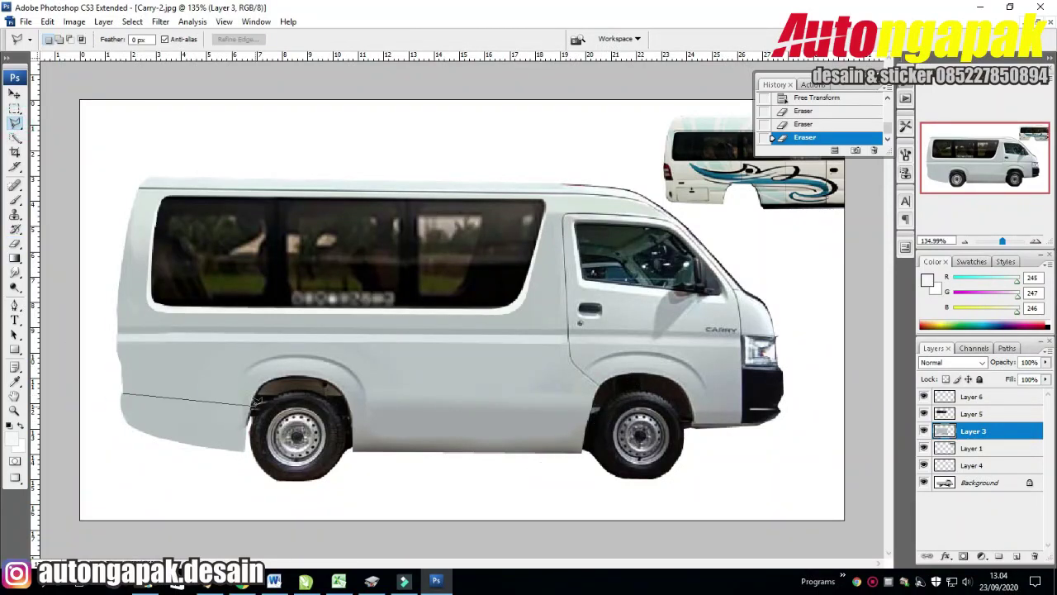
{"action": "left_click", "coordinate": [245, 450]}
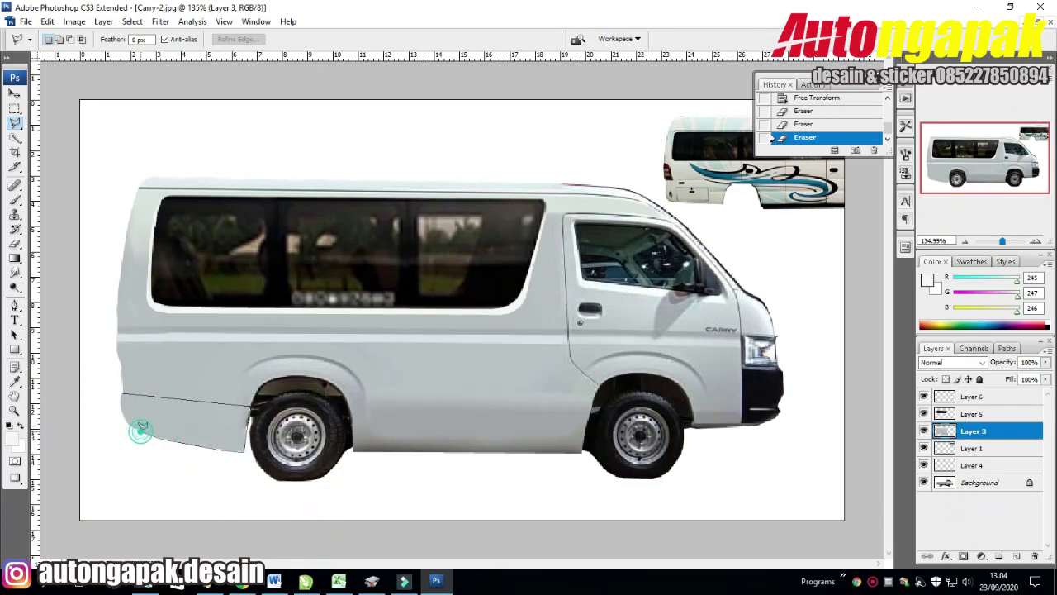
{"action": "left_click", "coordinate": [123, 411]}
{"action": "left_click", "coordinate": [119, 392]}
Paint the selected rear corner grey with an 86 px brush, then deselect
{"action": "left_click", "coordinate": [17, 193]}
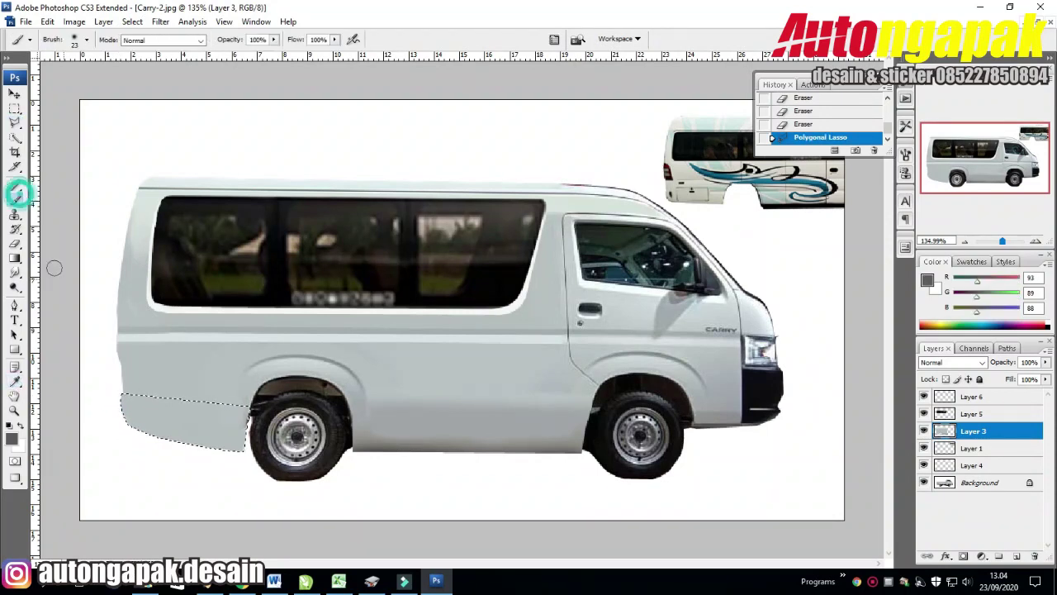
{"action": "left_click_drag", "start_coordinate": [123, 431], "coordinate": [231, 446]}
{"action": "left_click", "coordinate": [80, 39]}
{"action": "left_click", "coordinate": [99, 454]}
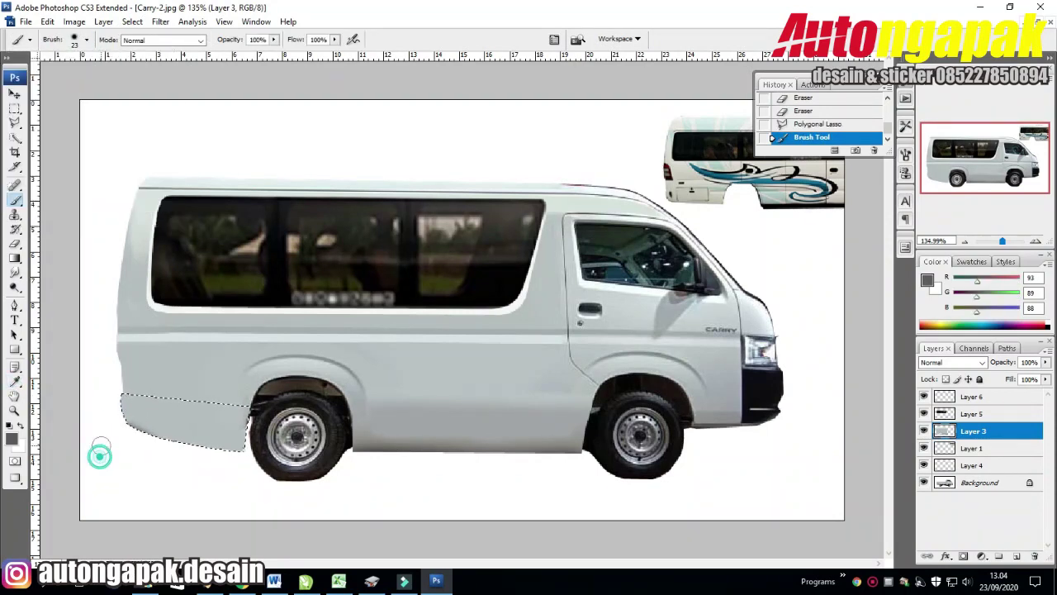
{"action": "left_click_drag", "start_coordinate": [100, 454], "coordinate": [213, 466]}
{"action": "left_click", "coordinate": [80, 40]}
{"action": "left_click_drag", "start_coordinate": [45, 83], "coordinate": [71, 82]}
{"action": "left_click", "coordinate": [238, 499]}
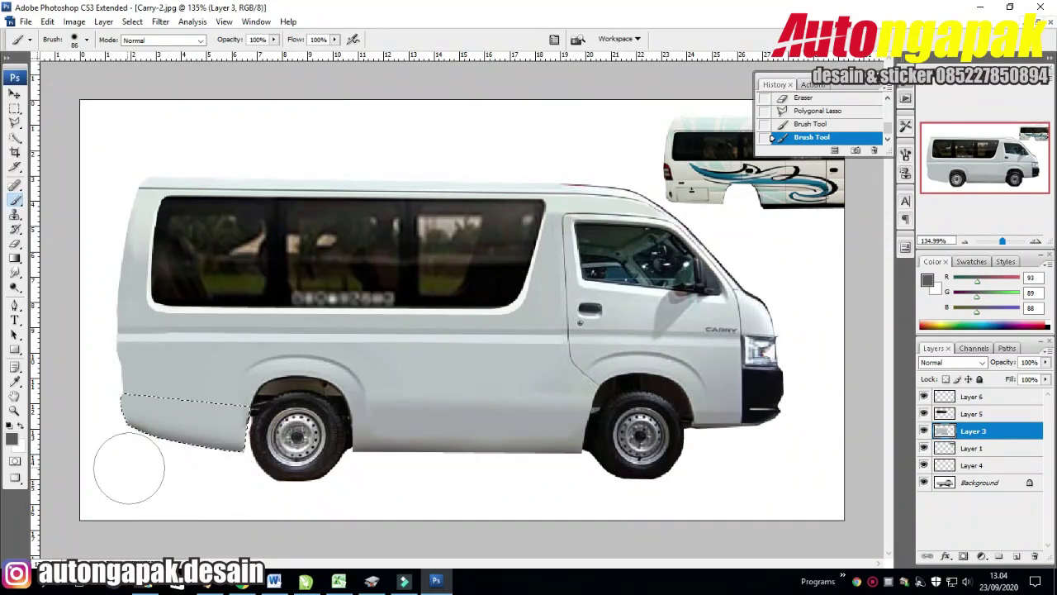
{"action": "left_click_drag", "start_coordinate": [129, 468], "coordinate": [279, 502]}
{"action": "key", "text": "m"}
{"action": "key", "text": "ctrl+d"}
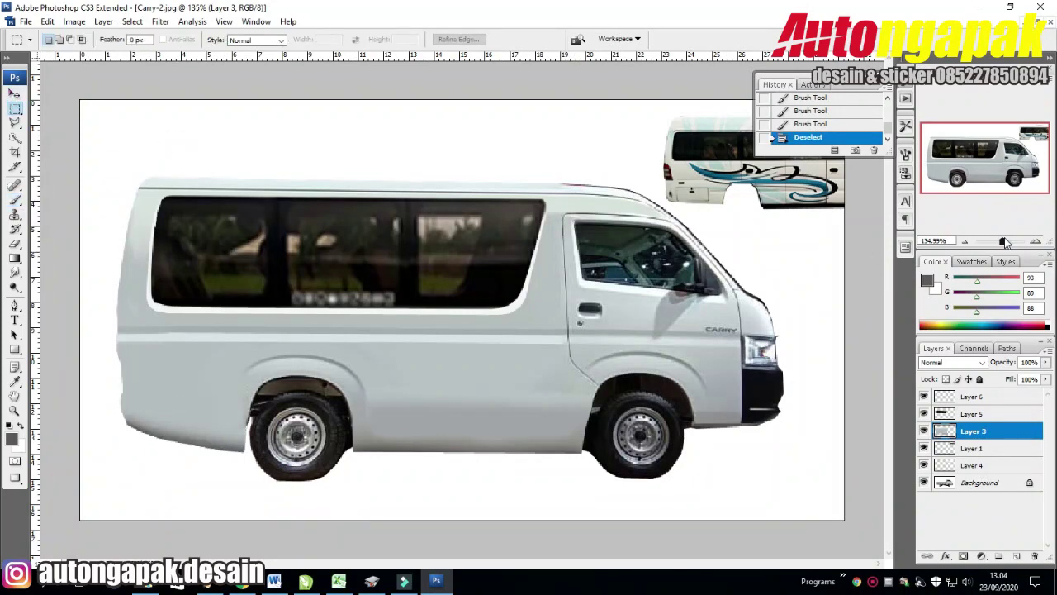
{"action": "left_click_drag", "start_coordinate": [1007, 241], "coordinate": [1002, 242]}
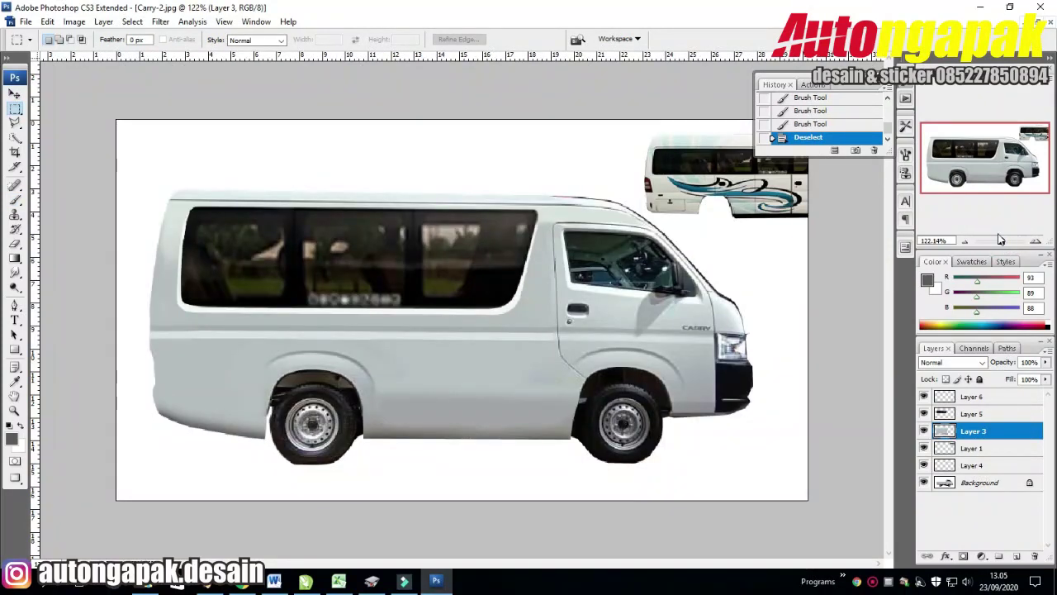
Try squashing and nudging the window strip with Free Transform, then undo it
{"action": "left_click", "coordinate": [973, 413]}
{"action": "key", "text": "ctrl+t"}
{"action": "mouse_move", "coordinate": [345, 339]}
{"action": "left_mouse_down"}
{"action": "mouse_move", "coordinate": [350, 314]}
{"action": "mouse_move", "coordinate": [345, 322]}
{"action": "left_mouse_up"}
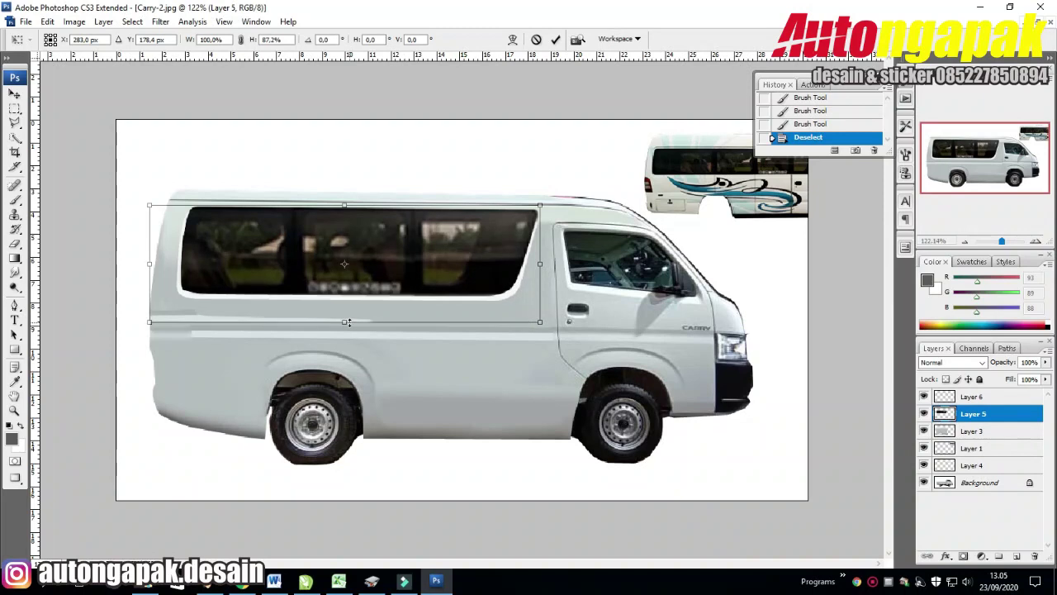
{"action": "key", "text": "Down"}
{"action": "key", "text": "Down"}
{"action": "key", "text": "Down"}
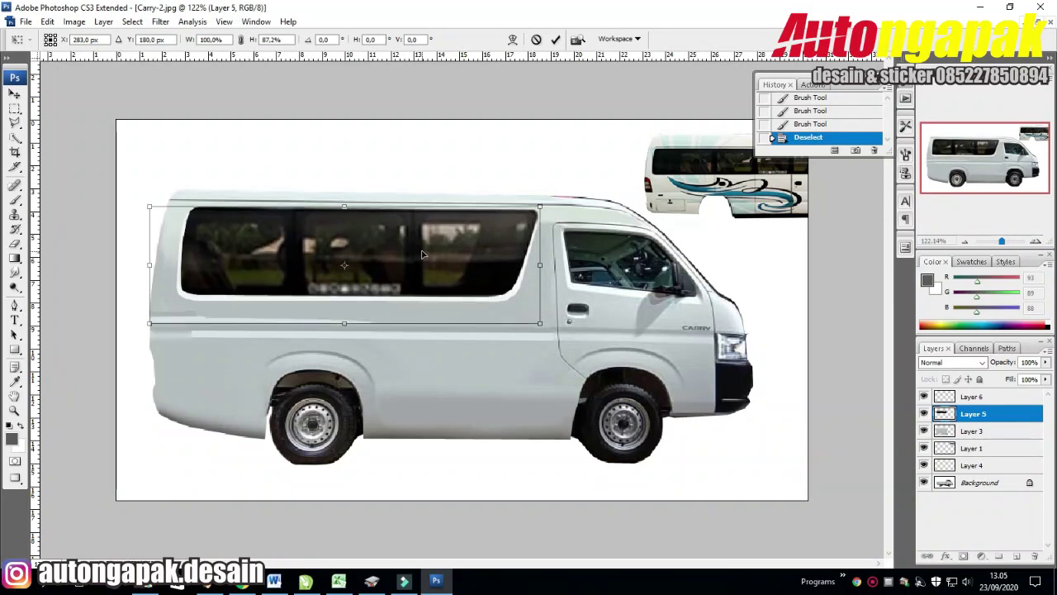
{"action": "key", "text": "Down"}
{"action": "key", "text": "Down"}
{"action": "key", "text": "Down"}
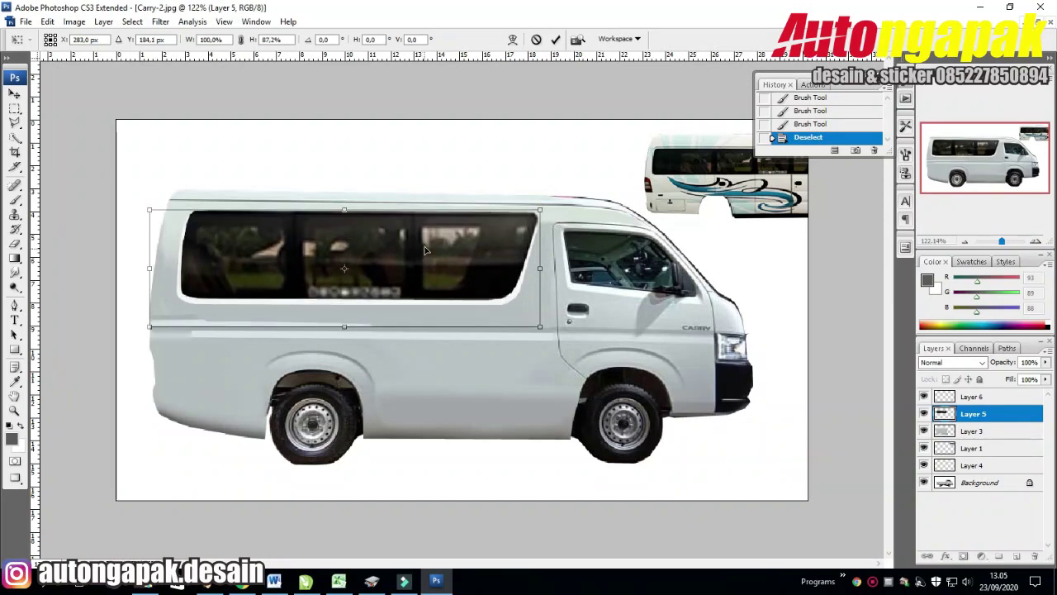
{"action": "key", "text": "m"}
{"action": "left_click", "coordinate": [489, 223]}
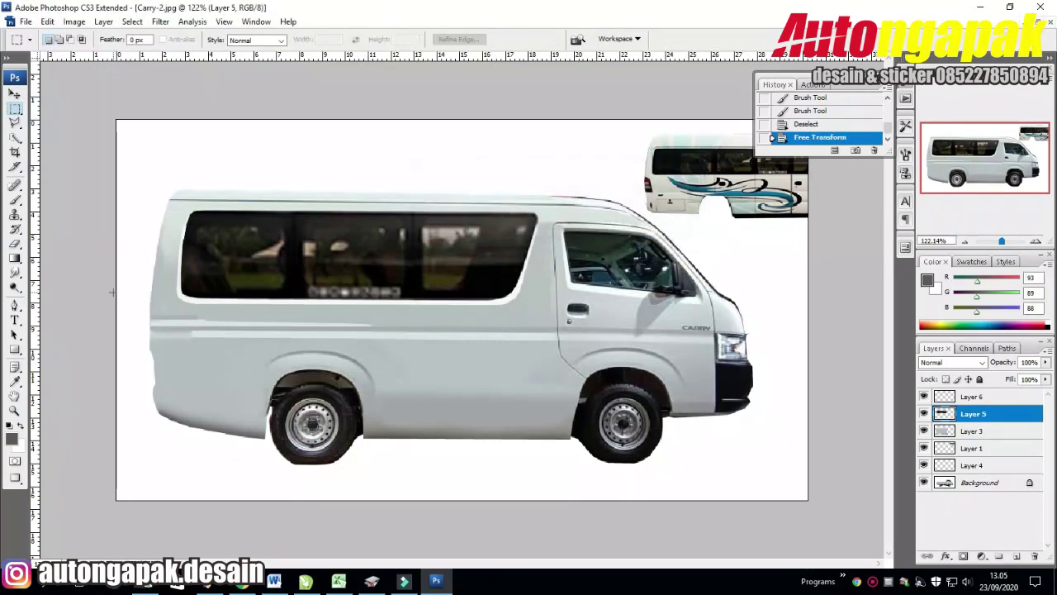
{"action": "key", "text": "ctrl+z"}
Cut the window strip to a new Layer 7 and position it on the van's side
{"action": "left_click", "coordinate": [17, 99]}
{"action": "left_click_drag", "start_coordinate": [572, 294], "coordinate": [560, 319]}
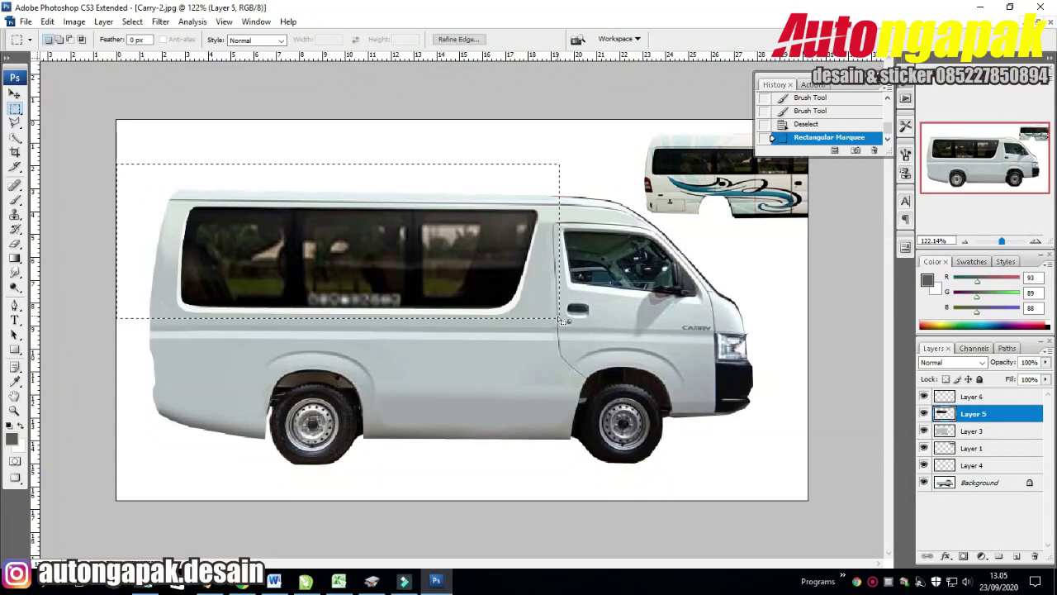
{"action": "key", "text": "ctrl+x"}
{"action": "key", "text": "ctrl+v"}
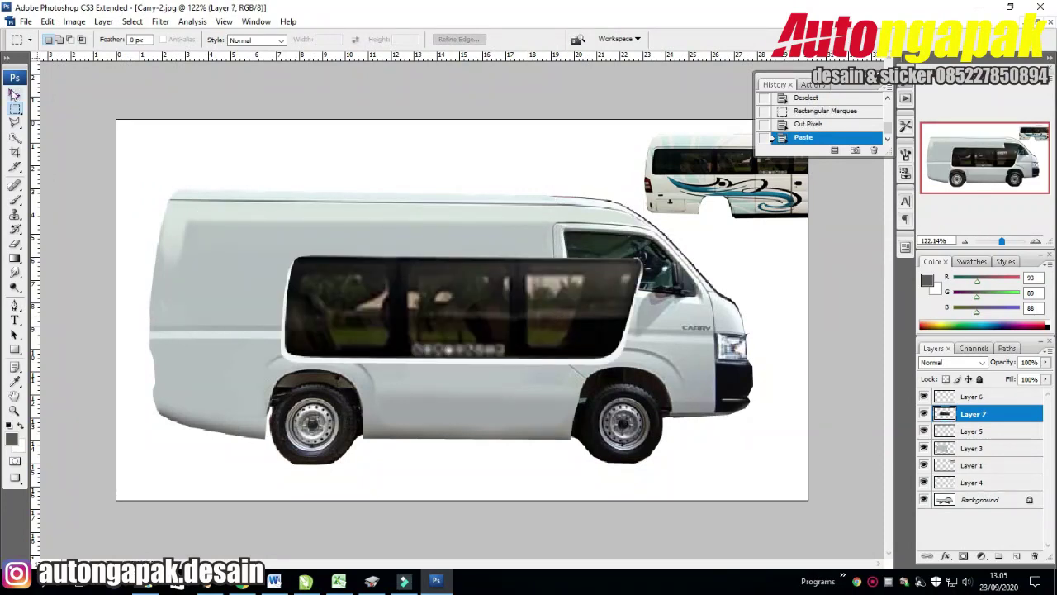
{"action": "left_click", "coordinate": [14, 93]}
{"action": "mouse_move", "coordinate": [421, 328]}
{"action": "left_mouse_down"}
{"action": "mouse_move", "coordinate": [321, 278]}
{"action": "mouse_move", "coordinate": [309, 285]}
{"action": "left_mouse_up"}
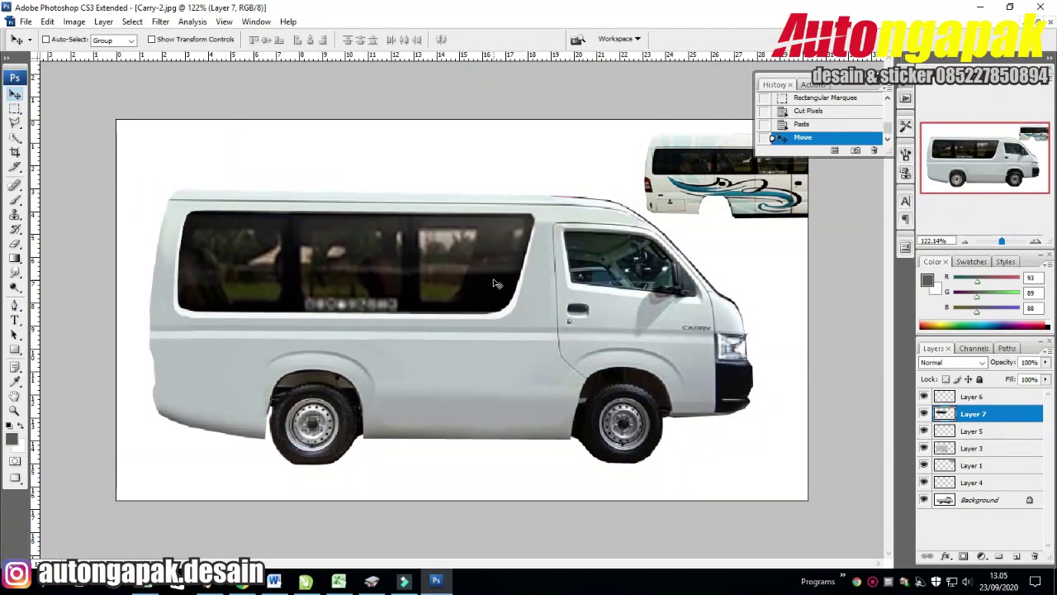
Shrink the pasted window strip slightly with Free Transform to fit the body
{"action": "key", "text": "ctrl+t"}
{"action": "left_click_drag", "start_coordinate": [536, 264], "coordinate": [534, 263]}
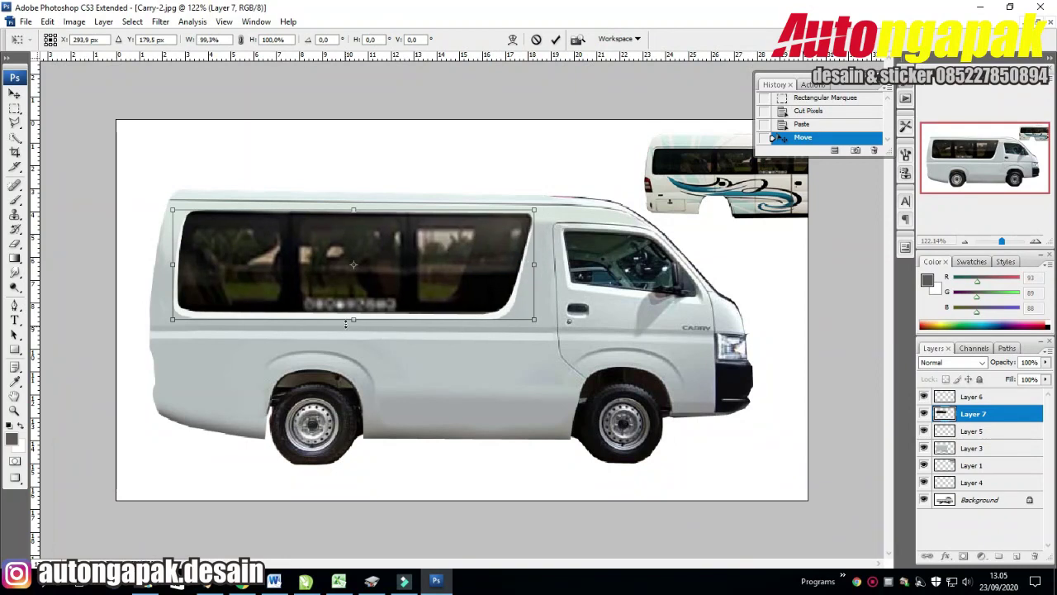
{"action": "left_click_drag", "start_coordinate": [354, 319], "coordinate": [353, 313]}
{"action": "left_click", "coordinate": [15, 108]}
{"action": "left_click", "coordinate": [474, 225]}
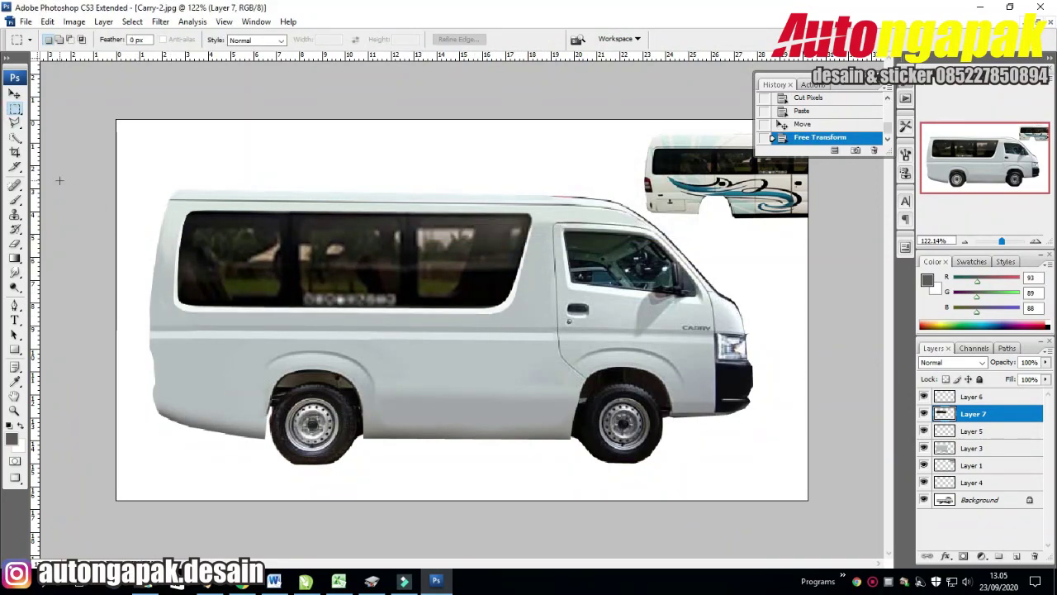
Clear the stray area behind the van's rear edge on Layers 7 and 3
{"action": "left_click", "coordinate": [15, 121]}
{"action": "left_click", "coordinate": [152, 325]}
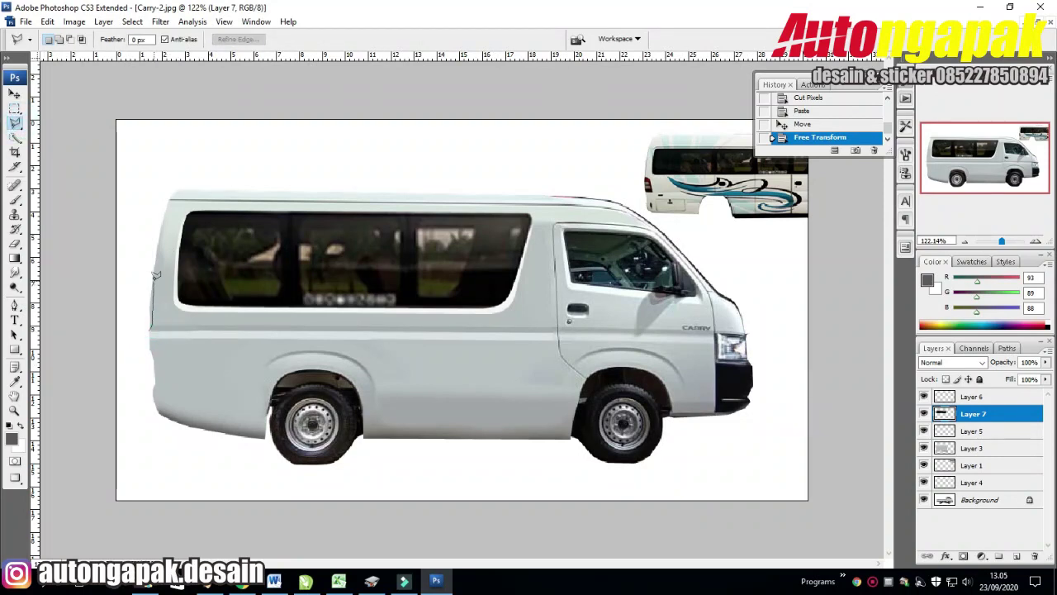
{"action": "left_click", "coordinate": [157, 217]}
{"action": "left_click", "coordinate": [142, 205]}
{"action": "left_click", "coordinate": [129, 209]}
{"action": "left_click", "coordinate": [94, 243]}
{"action": "double_click", "coordinate": [98, 291]}
{"action": "key", "text": "Delete"}
{"action": "left_click", "coordinate": [973, 448]}
{"action": "key", "text": "Delete"}
{"action": "key", "text": "ctrl+d"}
{"action": "left_click", "coordinate": [15, 107]}
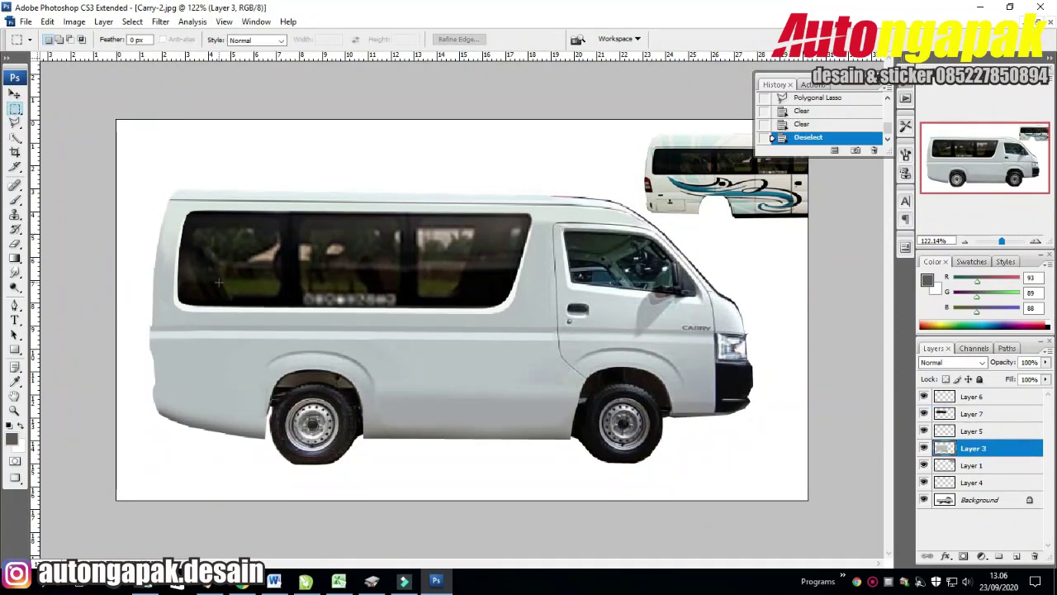
Zoom in to 300% and outline the fringe beside the van's upper rear edge
{"action": "left_click", "coordinate": [13, 410]}
{"action": "left_click", "coordinate": [144, 338]}
{"action": "left_click", "coordinate": [91, 286]}
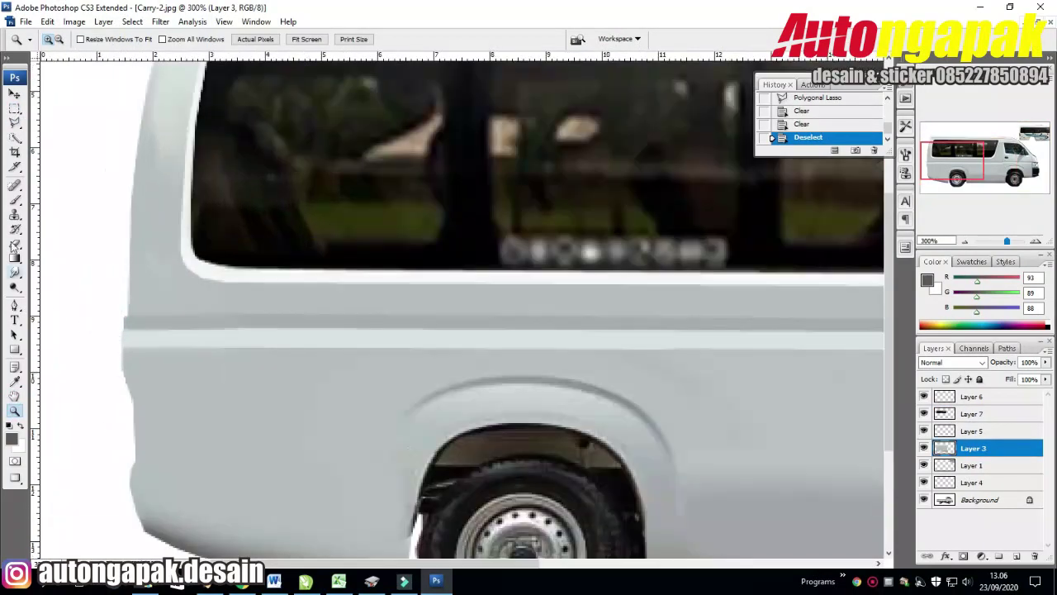
{"action": "left_click", "coordinate": [16, 122]}
{"action": "left_click", "coordinate": [78, 227]}
{"action": "left_click", "coordinate": [128, 315]}
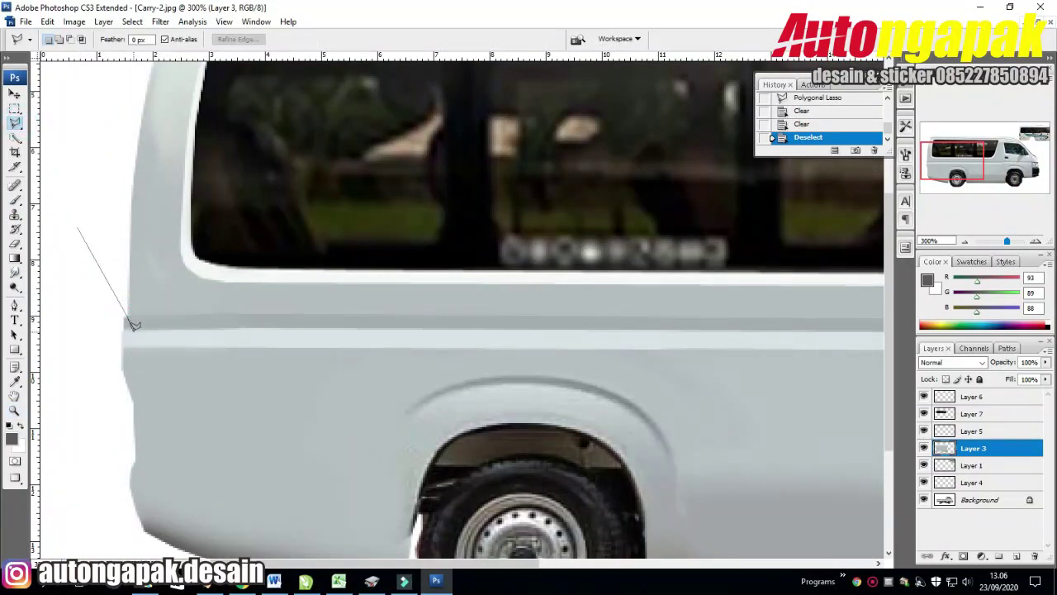
{"action": "left_click", "coordinate": [129, 377]}
{"action": "left_click", "coordinate": [132, 405]}
{"action": "left_click", "coordinate": [107, 409]}
{"action": "left_click", "coordinate": [51, 253]}
{"action": "left_click", "coordinate": [77, 229]}
Delete the fringe on Layers 3, 6, 7 and 5, then deselect and zoom out
{"action": "key", "text": "Delete"}
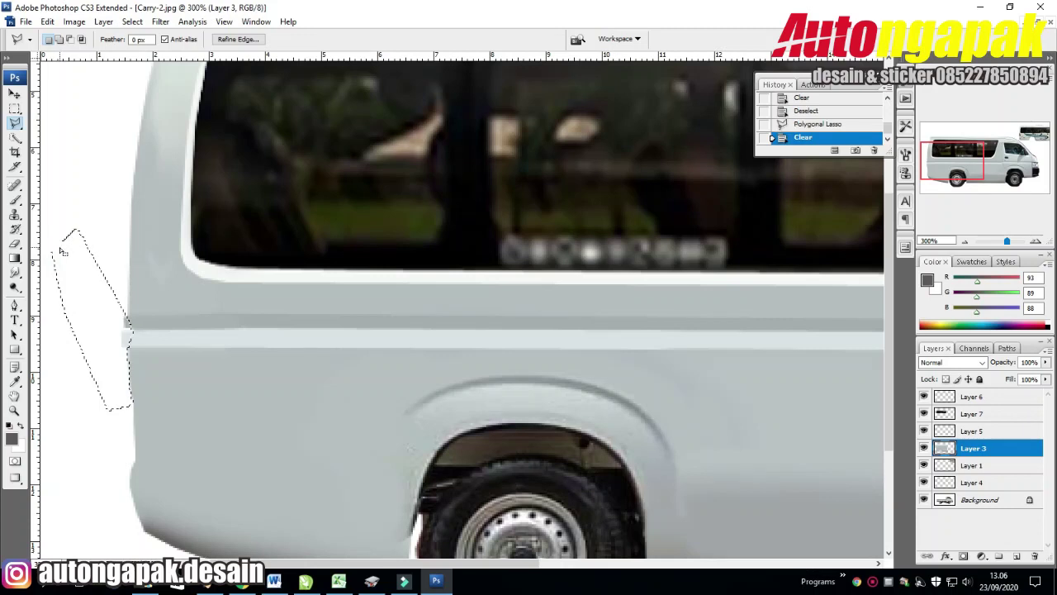
{"action": "key", "text": "Delete"}
{"action": "left_click", "coordinate": [995, 398]}
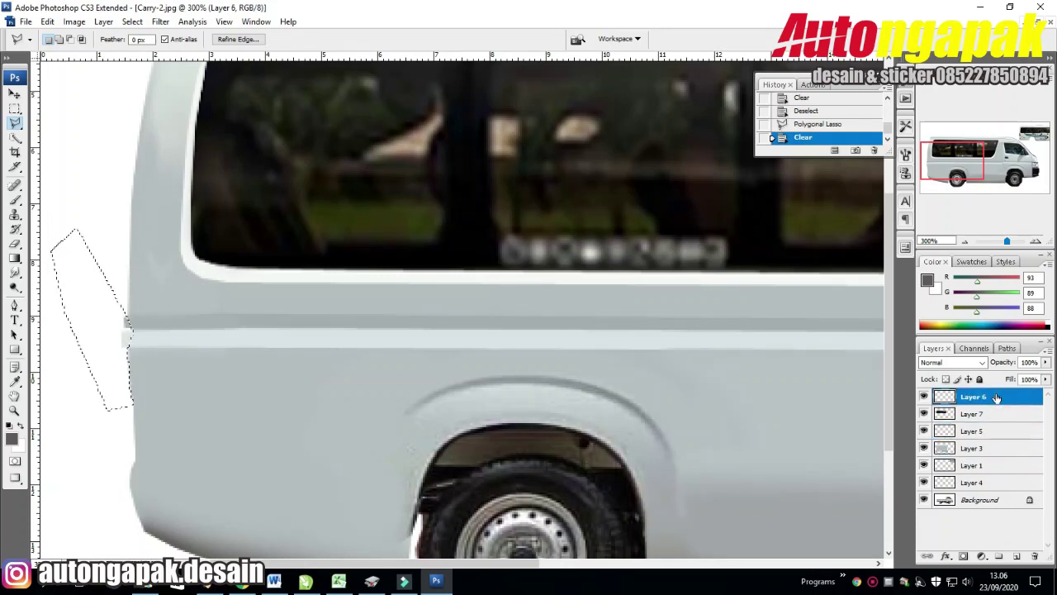
{"action": "left_click", "coordinate": [987, 413]}
{"action": "key", "text": "Delete"}
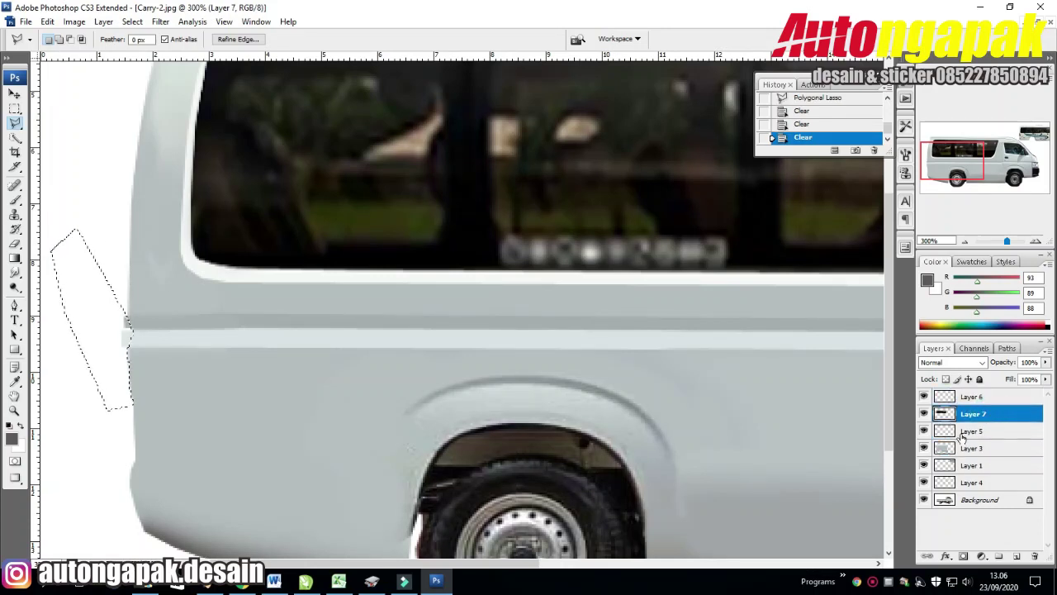
{"action": "left_click", "coordinate": [960, 431]}
{"action": "left_click", "coordinate": [14, 107]}
{"action": "left_click", "coordinate": [66, 107]}
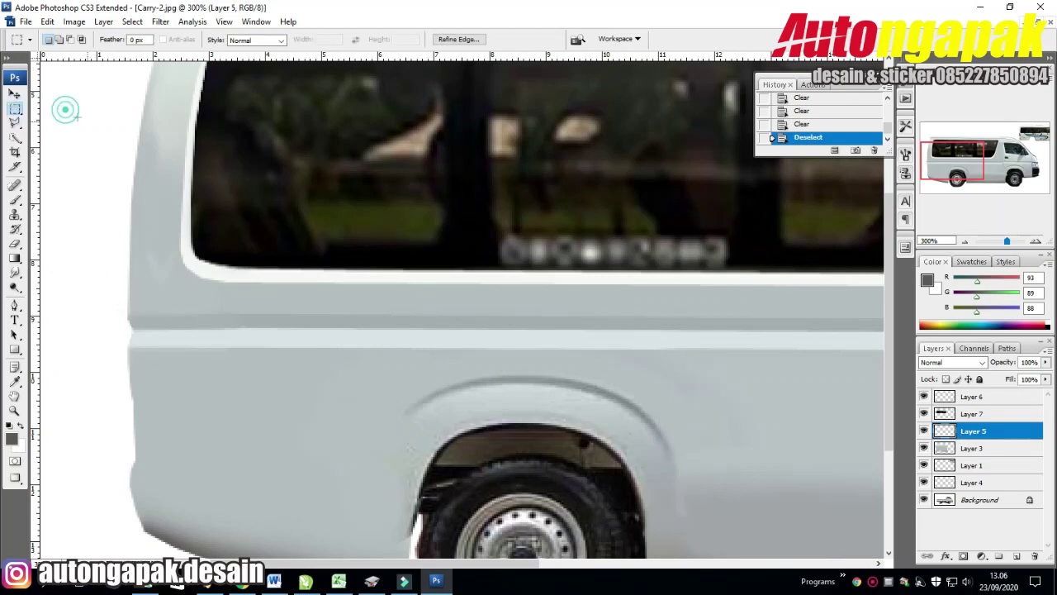
{"action": "left_click_drag", "start_coordinate": [1009, 241], "coordinate": [1000, 241]}
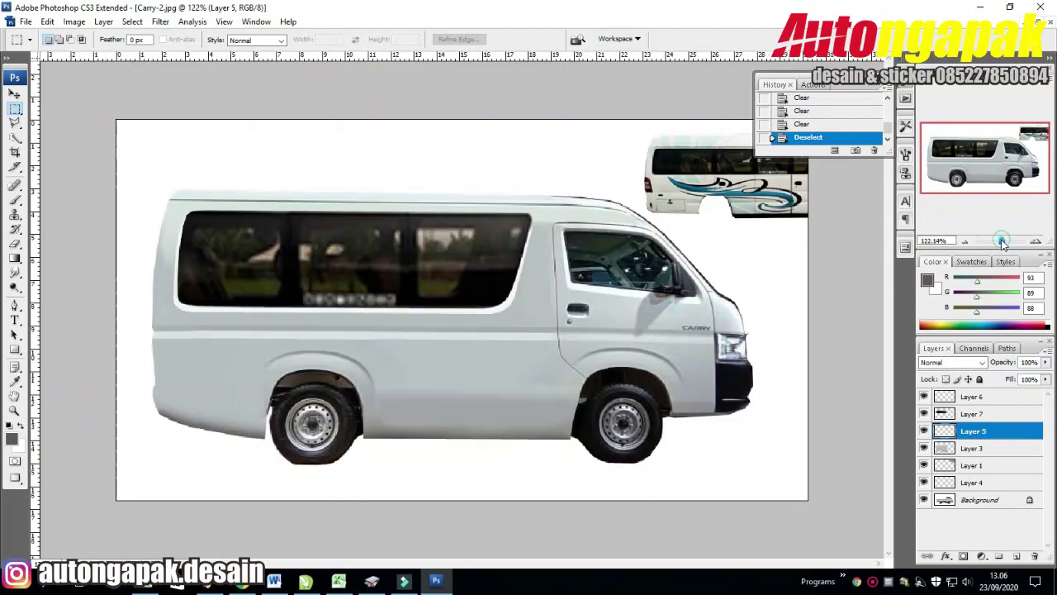
{"action": "left_click", "coordinate": [15, 95]}
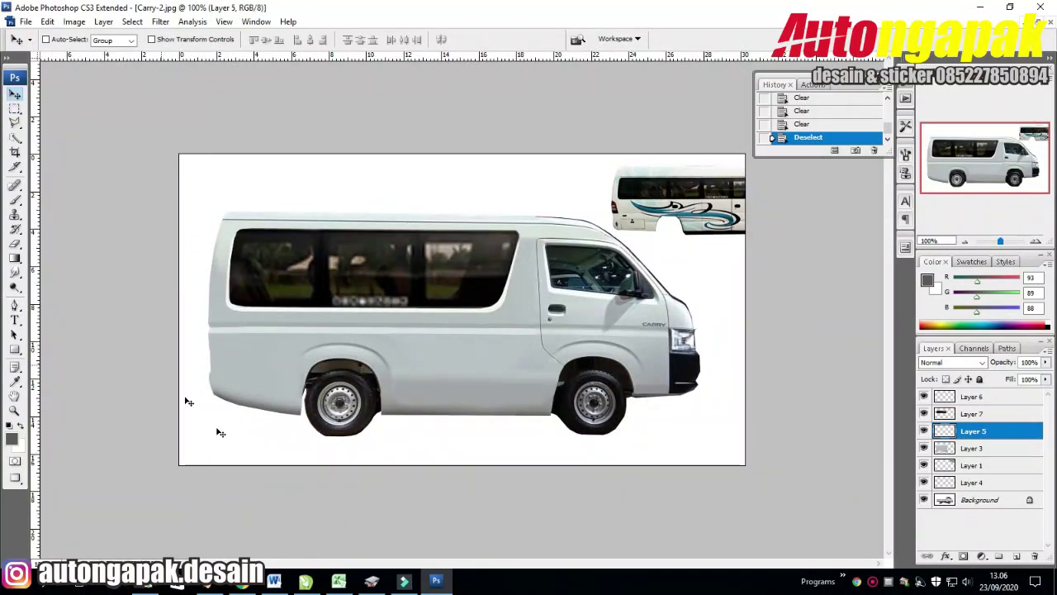
Zoom in on the rear wheel and outline the area under the van's rear bottom edge
{"action": "left_click", "coordinate": [14, 411]}
{"action": "left_click", "coordinate": [251, 415]}
{"action": "left_click", "coordinate": [370, 427]}
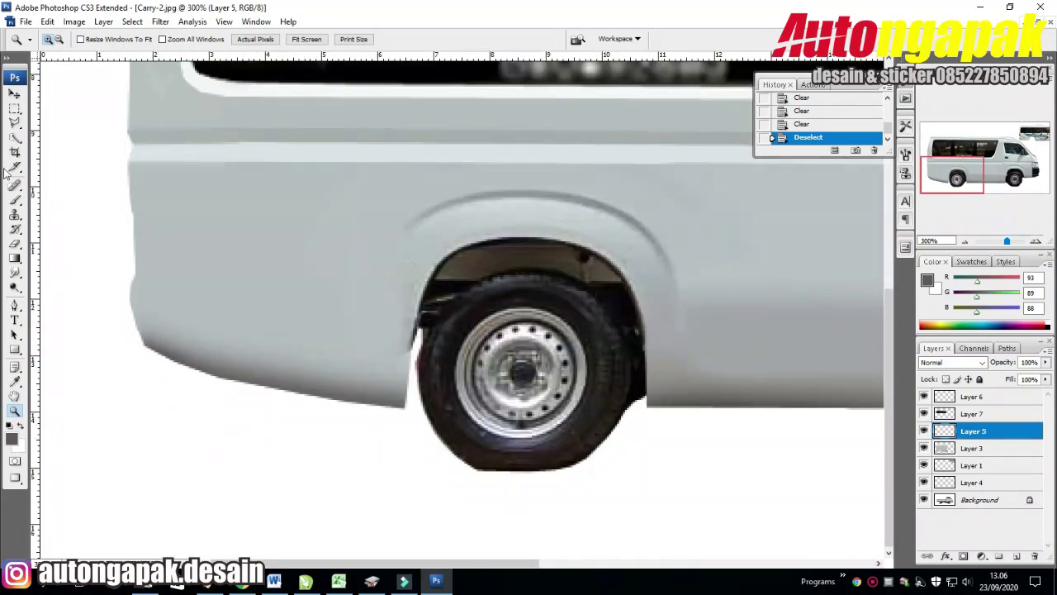
{"action": "left_click", "coordinate": [15, 122]}
{"action": "left_click", "coordinate": [118, 326]}
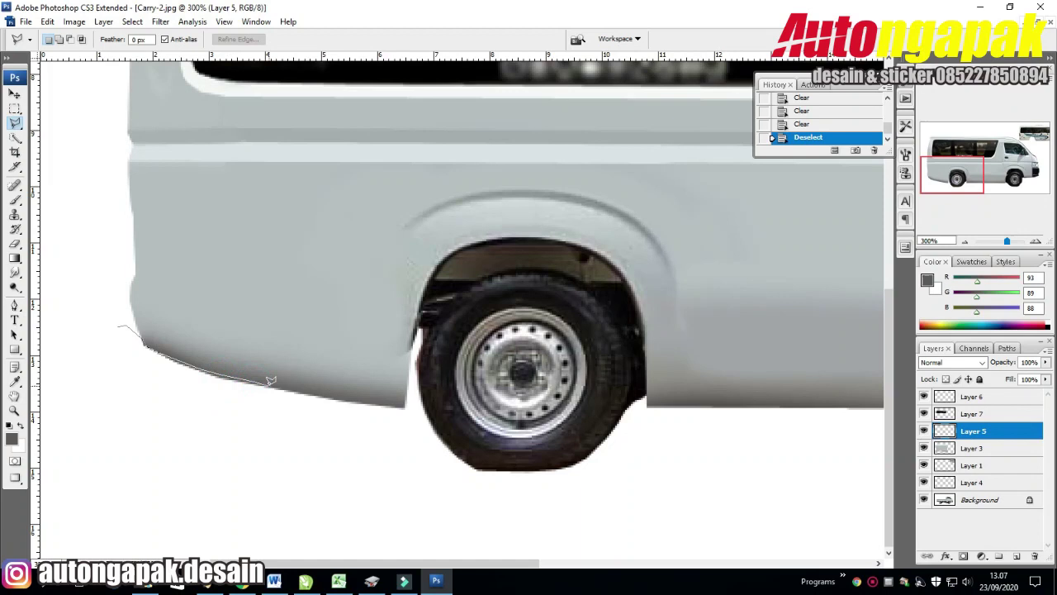
{"action": "left_click", "coordinate": [405, 406]}
{"action": "left_click", "coordinate": [425, 455]}
{"action": "left_click", "coordinate": [147, 470]}
{"action": "left_click", "coordinate": [66, 314]}
Delete that area on the current layer and Layer 3, dismissing the no-pixels warning
{"action": "key", "text": "Delete"}
{"action": "left_click", "coordinate": [974, 448]}
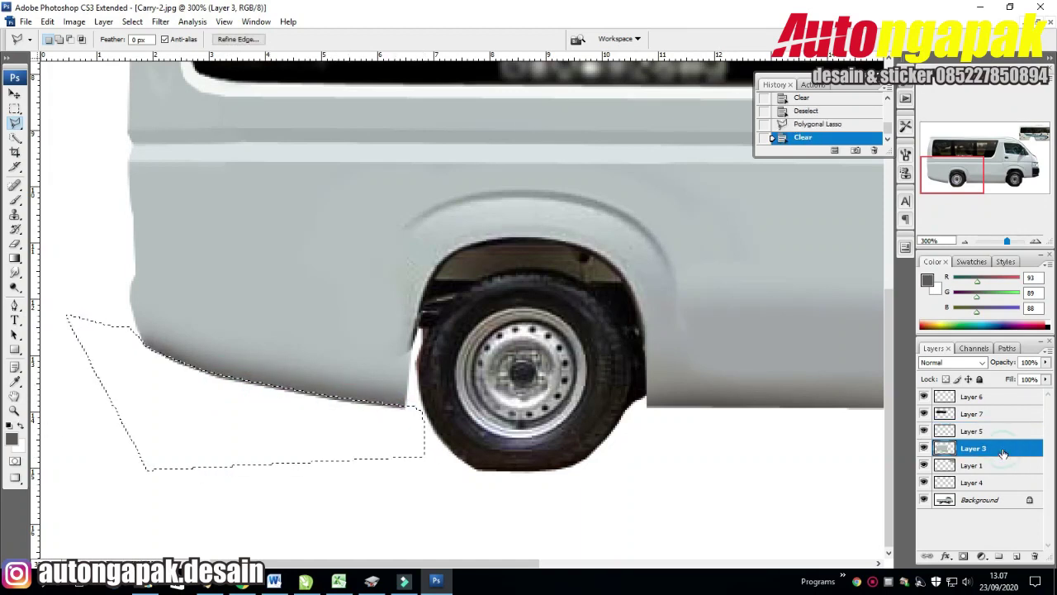
{"action": "key", "text": "Delete"}
{"action": "left_click", "coordinate": [75, 232]}
{"action": "key", "text": "Delete"}
{"action": "left_click", "coordinate": [511, 223]}
Outline and delete pixels at the van's rear lower corner
{"action": "left_click", "coordinate": [116, 313]}
{"action": "left_click", "coordinate": [146, 337]}
{"action": "left_click", "coordinate": [155, 378]}
{"action": "left_click", "coordinate": [110, 355]}
{"action": "left_click", "coordinate": [88, 309]}
{"action": "left_click", "coordinate": [116, 312]}
{"action": "key", "text": "Delete"}
{"action": "left_click", "coordinate": [95, 247]}
{"action": "key", "text": "Delete"}
{"action": "key", "text": "Return"}
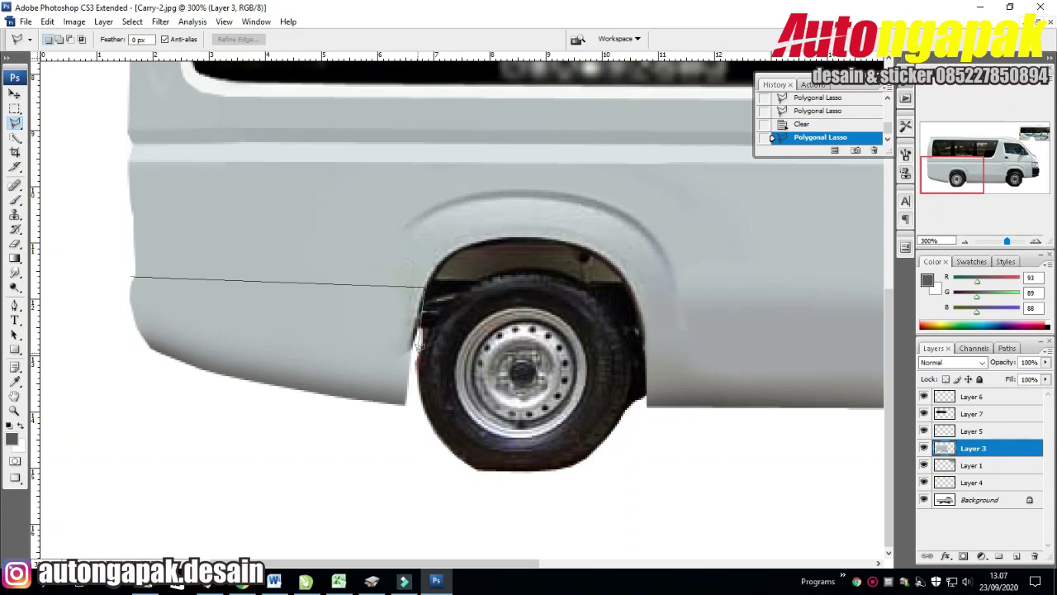
Outline the lower rear body panel and paint it with the sampled light grey body colour
{"action": "left_click", "coordinate": [406, 400]}
{"action": "left_click", "coordinate": [402, 360]}
{"action": "left_click", "coordinate": [369, 330]}
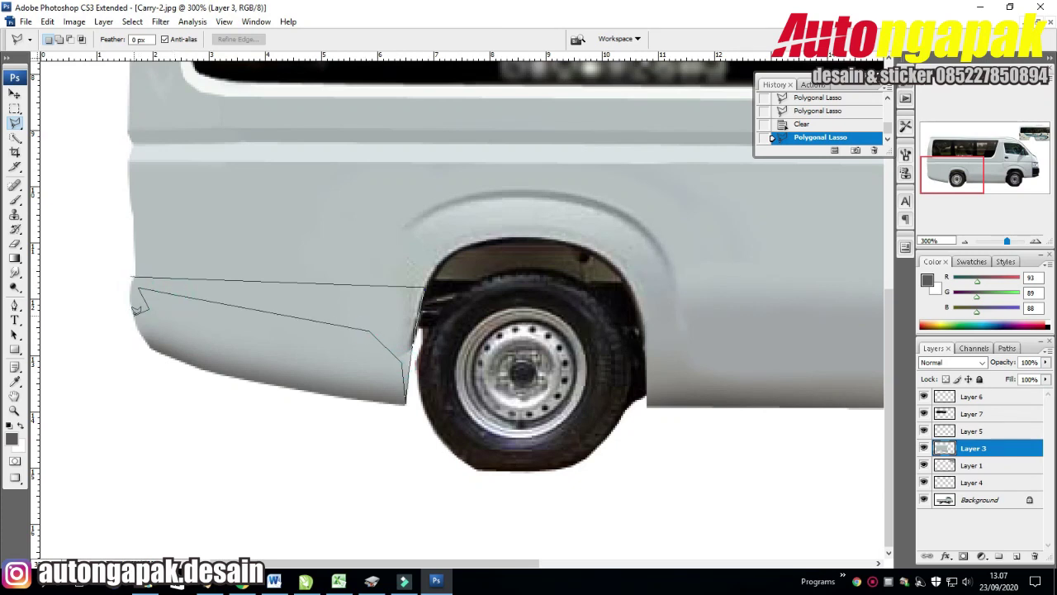
{"action": "left_click", "coordinate": [130, 277]}
{"action": "left_click", "coordinate": [15, 380]}
{"action": "left_click", "coordinate": [15, 200]}
{"action": "mouse_move", "coordinate": [130, 271]}
{"action": "left_mouse_down"}
{"action": "mouse_move", "coordinate": [413, 259]}
{"action": "mouse_move", "coordinate": [448, 342]}
{"action": "left_mouse_up"}
{"action": "double_click", "coordinate": [94, 274]}
{"action": "left_click", "coordinate": [505, 219]}
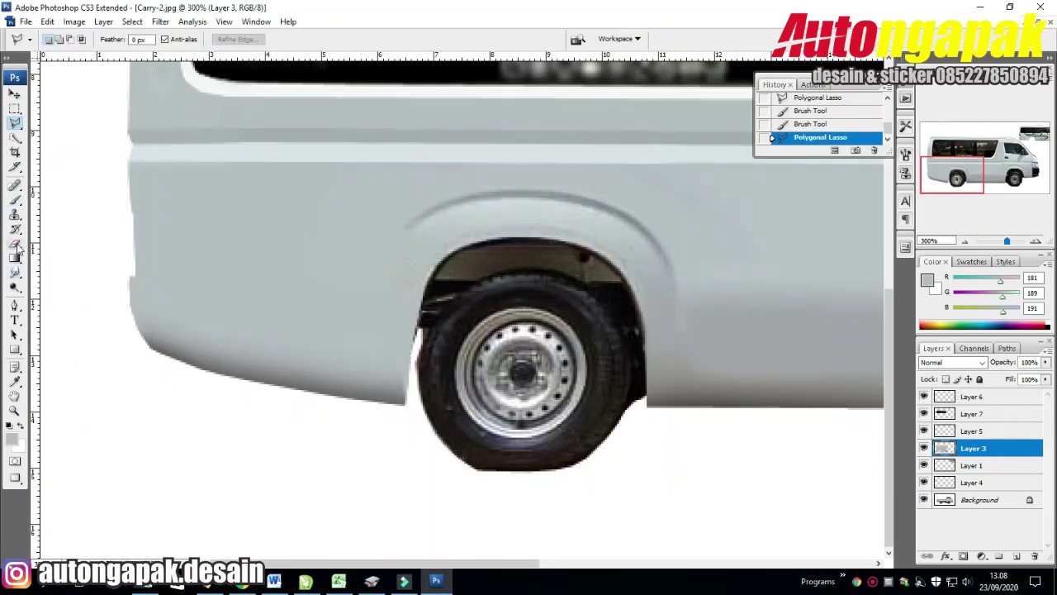
Erase stray pixels along the rear edge with a 9 px eraser
{"action": "left_click", "coordinate": [16, 245]}
{"action": "left_click", "coordinate": [86, 41]}
{"action": "left_click", "coordinate": [88, 150]}
{"action": "left_click", "coordinate": [104, 266]}
{"action": "left_click", "coordinate": [124, 272]}
Paint a thin black strip along the van's side from rear edge to wheel arch
{"action": "left_click", "coordinate": [15, 121]}
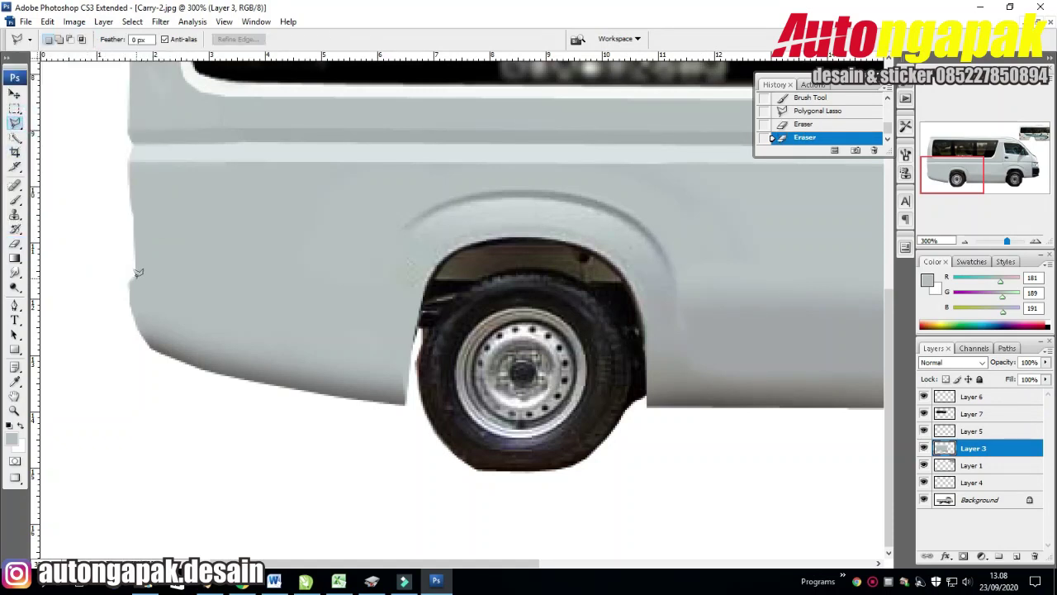
{"action": "left_click", "coordinate": [135, 276]}
{"action": "left_click", "coordinate": [423, 289]}
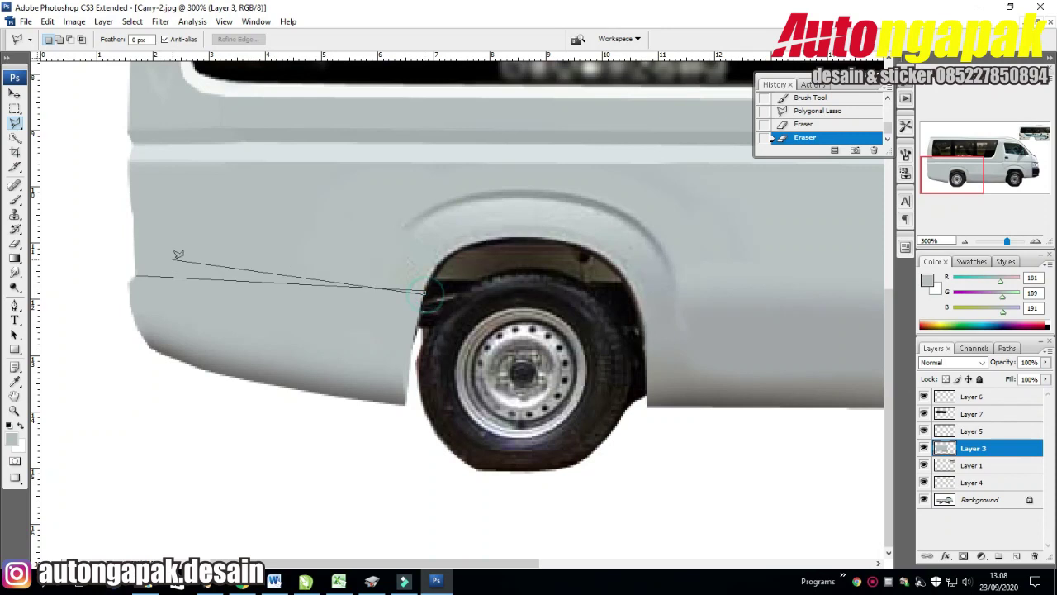
{"action": "left_click", "coordinate": [130, 279]}
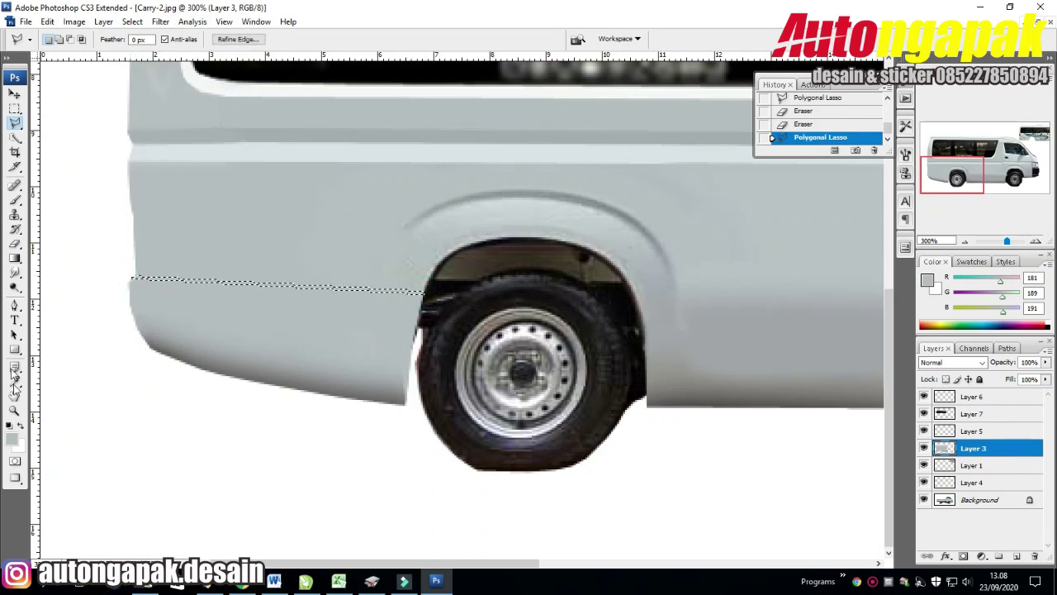
{"action": "key", "text": "i"}
{"action": "left_click", "coordinate": [15, 200]}
{"action": "left_click_drag", "start_coordinate": [137, 285], "coordinate": [421, 299]}
{"action": "left_click", "coordinate": [15, 108]}
{"action": "key", "text": "ctrl+d"}
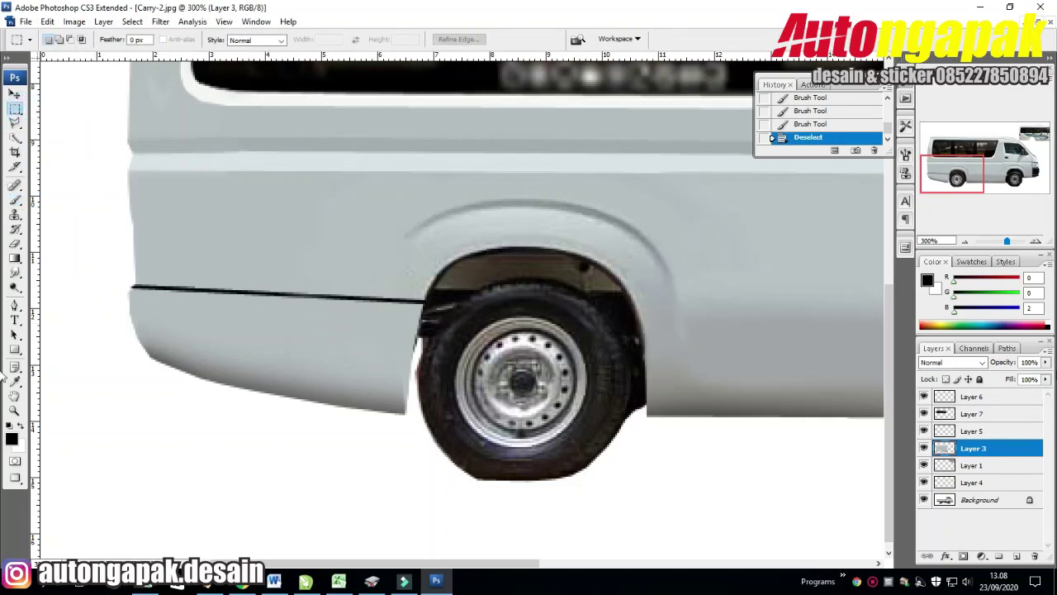
{"action": "left_click_drag", "start_coordinate": [1009, 243], "coordinate": [1003, 244]}
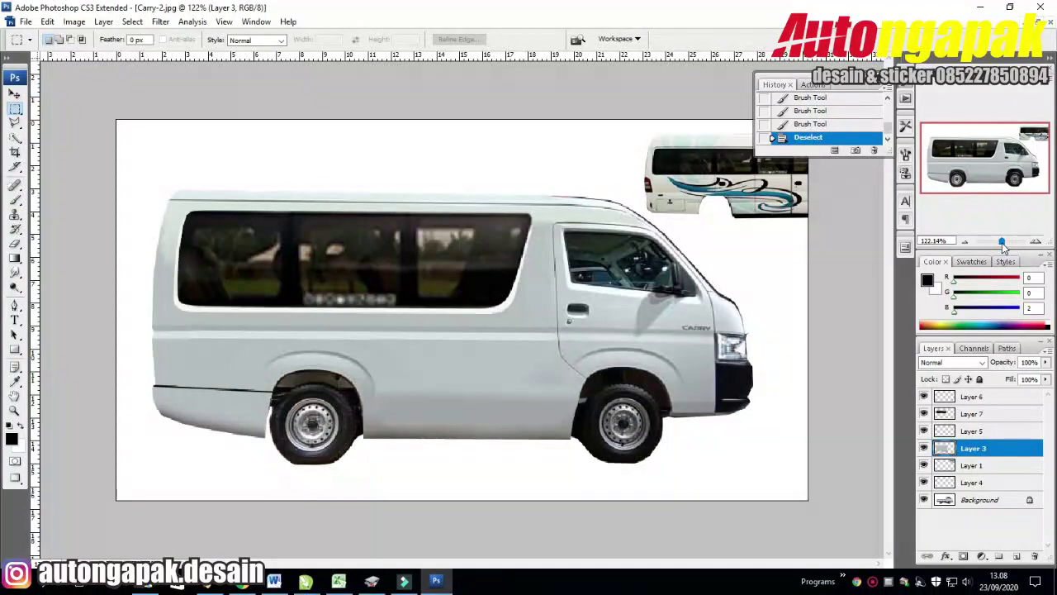
Revert in the History panel to before the black strip was painted
{"action": "left_click", "coordinate": [814, 124]}
{"action": "left_click", "coordinate": [821, 109]}
{"action": "left_click", "coordinate": [821, 99]}
{"action": "left_click", "coordinate": [806, 102]}
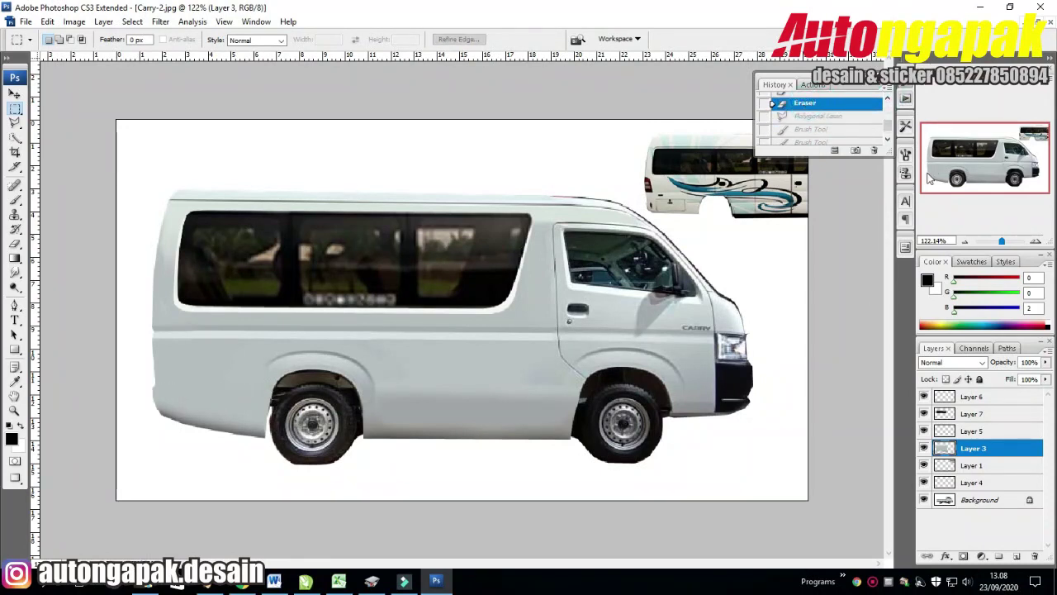
Copy the van's front bumper from the Background onto a new Layer 8
{"action": "left_click", "coordinate": [980, 499]}
{"action": "key", "text": "l"}
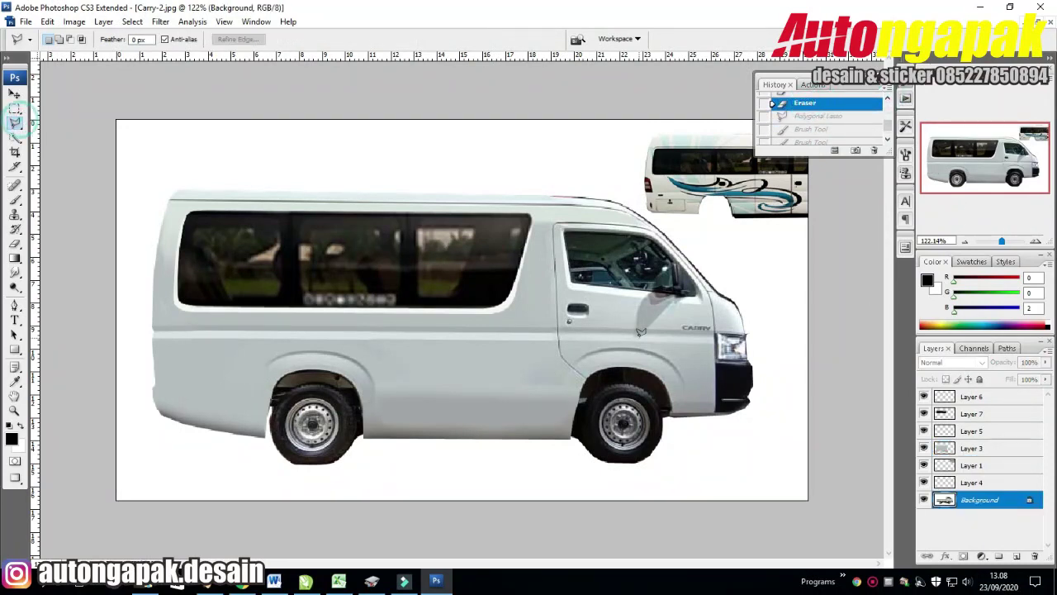
{"action": "left_click", "coordinate": [15, 108]}
{"action": "left_click_drag", "start_coordinate": [785, 353], "coordinate": [703, 427]}
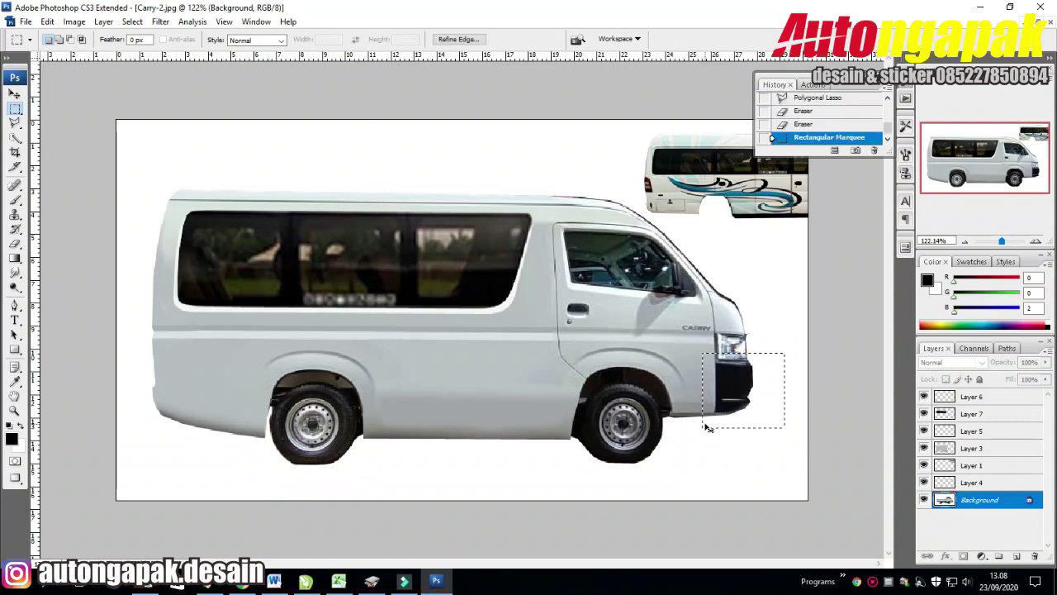
{"action": "key", "text": "ctrl+c"}
{"action": "key", "text": "ctrl+v"}
Raise Layer 8 above Layer 3, flip the bumper horizontally and place it at the rear
{"action": "left_click", "coordinate": [13, 95]}
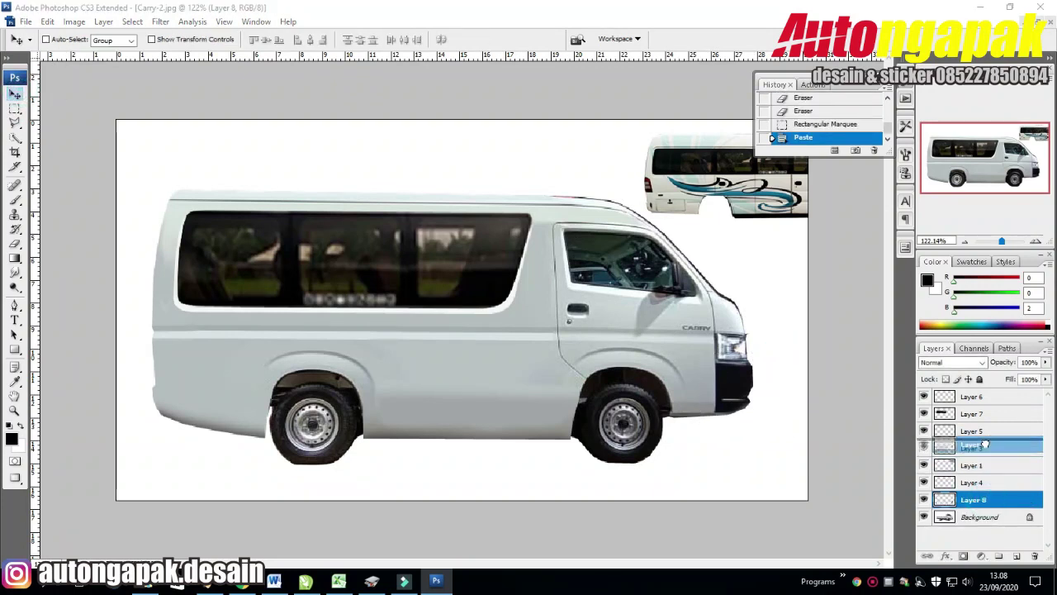
{"action": "left_click_drag", "start_coordinate": [974, 499], "coordinate": [975, 446]}
{"action": "left_click_drag", "start_coordinate": [700, 133], "coordinate": [130, 145]}
{"action": "left_click", "coordinate": [73, 22]}
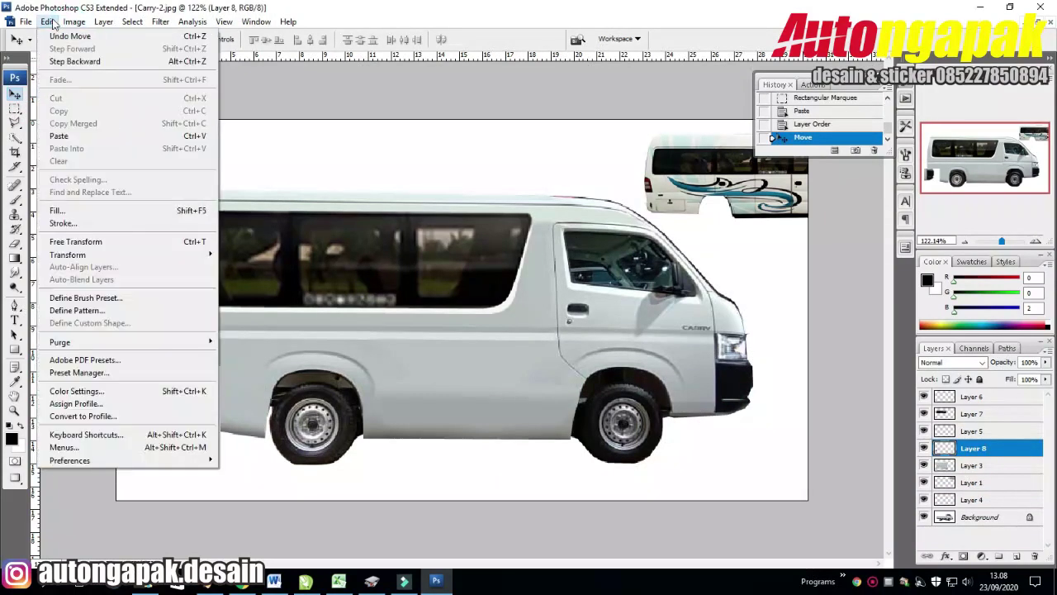
{"action": "left_click", "coordinate": [271, 397]}
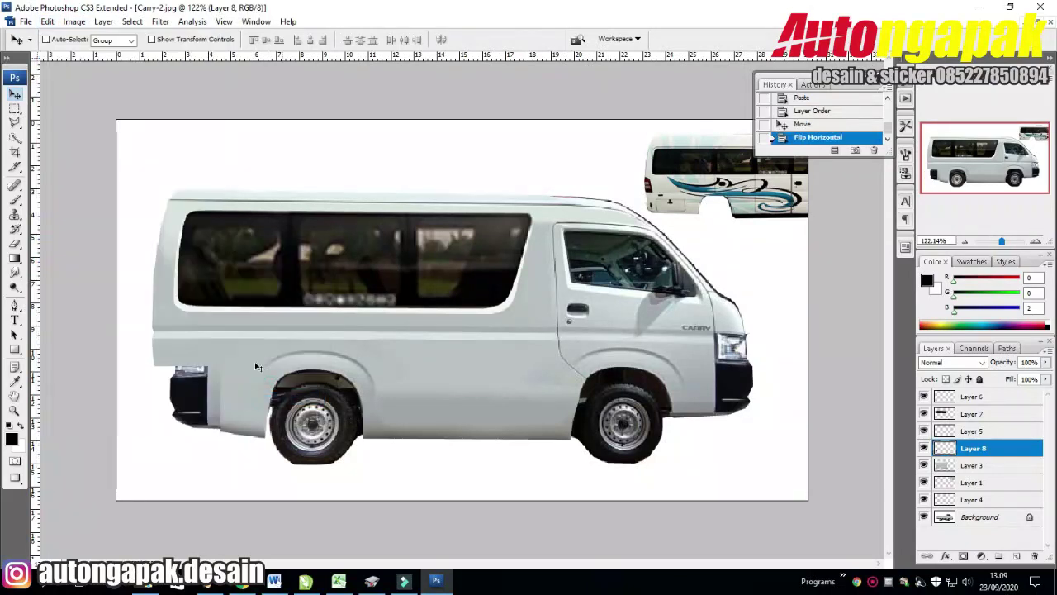
{"action": "left_click_drag", "start_coordinate": [196, 391], "coordinate": [137, 389]}
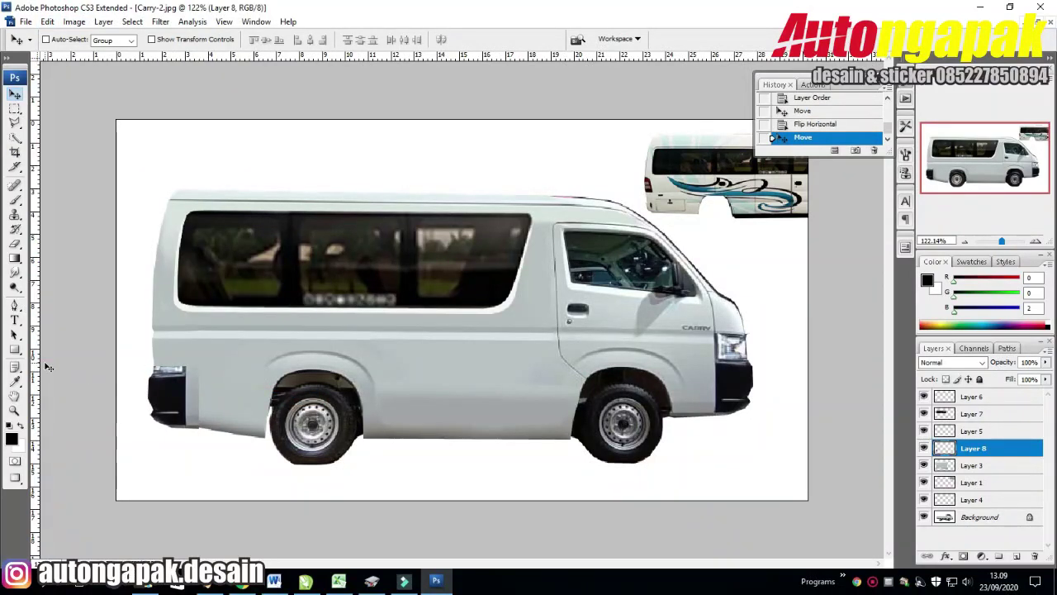
Zoom in on the rear bumper and lasso the stray area beneath it
{"action": "key", "text": "z"}
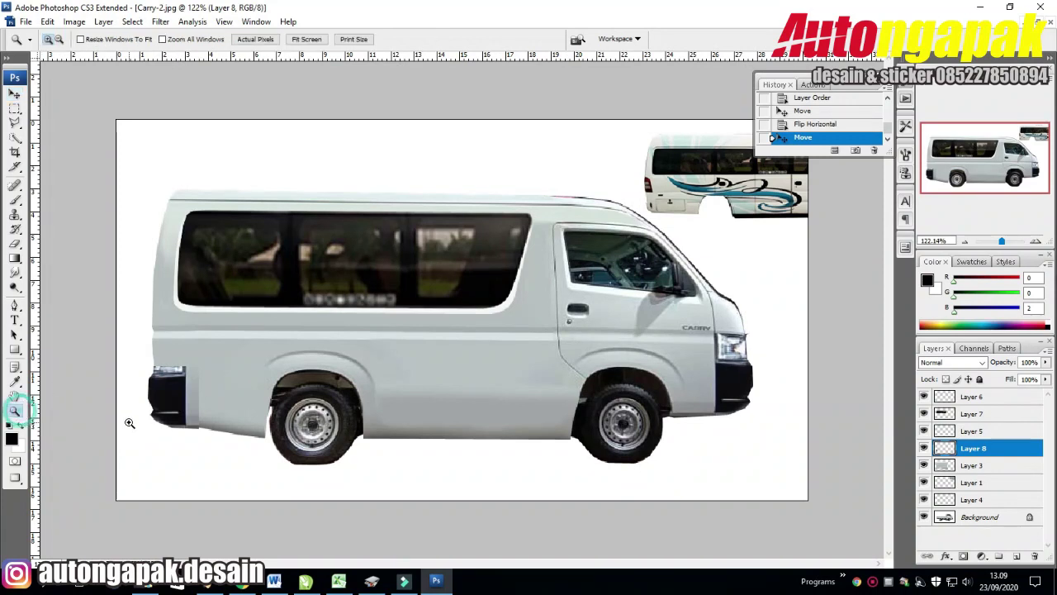
{"action": "left_click", "coordinate": [130, 417]}
{"action": "left_click", "coordinate": [166, 385]}
{"action": "left_click", "coordinate": [14, 122]}
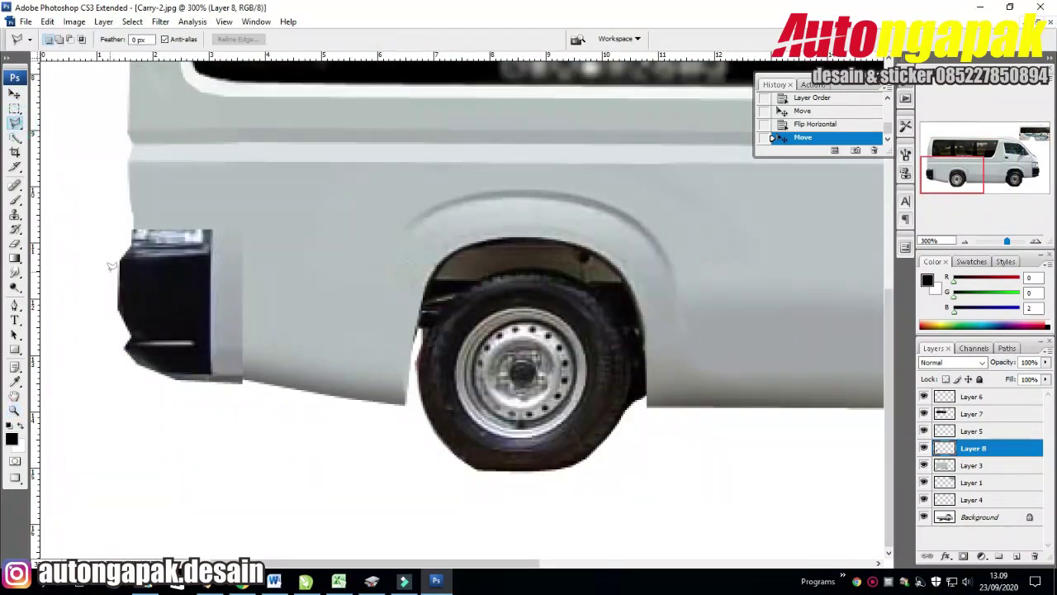
{"action": "left_click", "coordinate": [128, 346]}
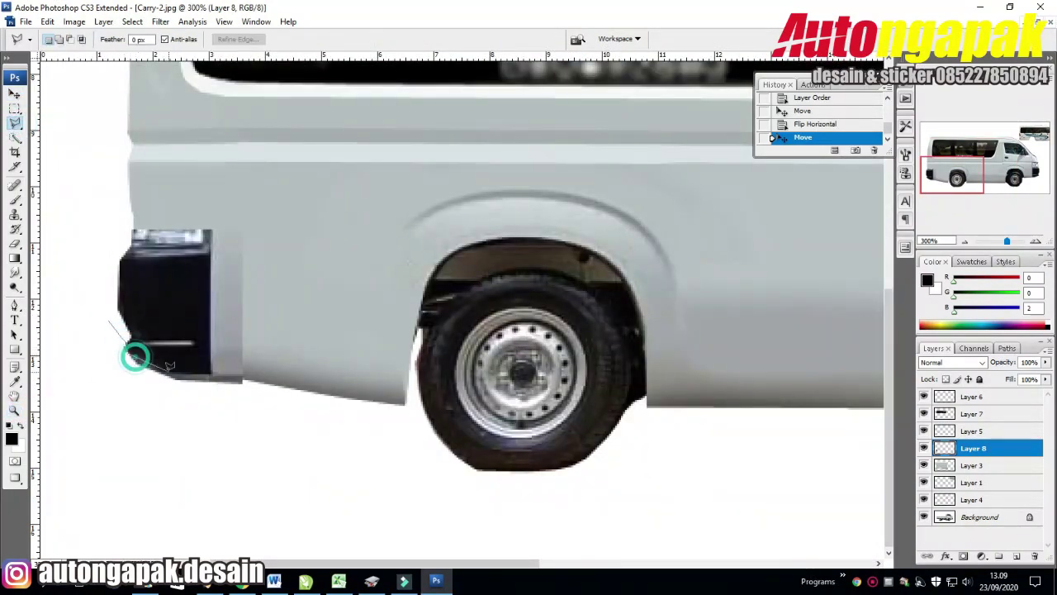
{"action": "double_click", "coordinate": [132, 351]}
{"action": "left_click", "coordinate": [83, 306]}
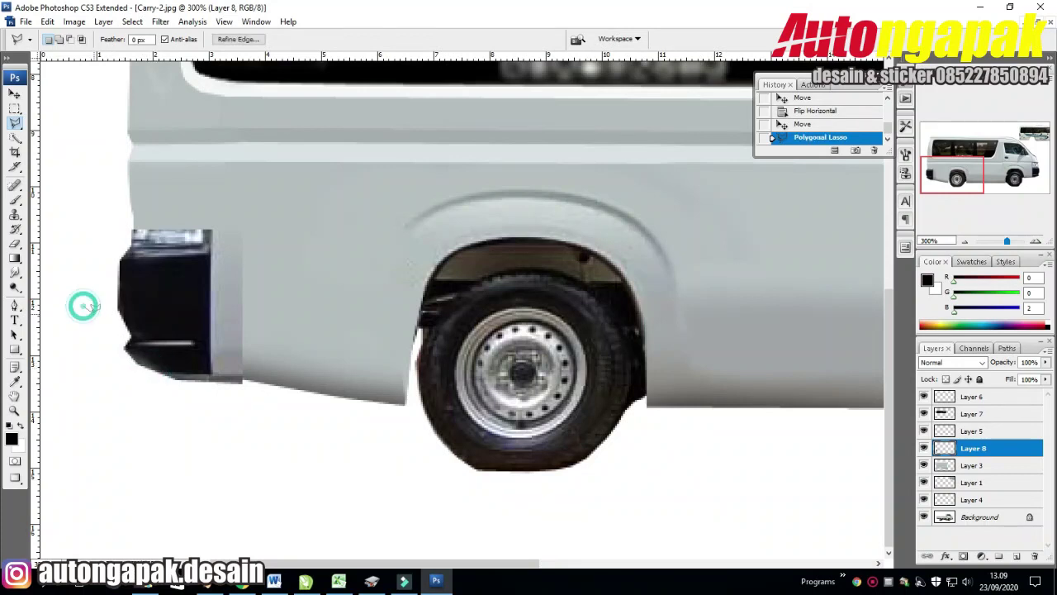
{"action": "left_click", "coordinate": [130, 353]}
{"action": "left_click", "coordinate": [166, 372]}
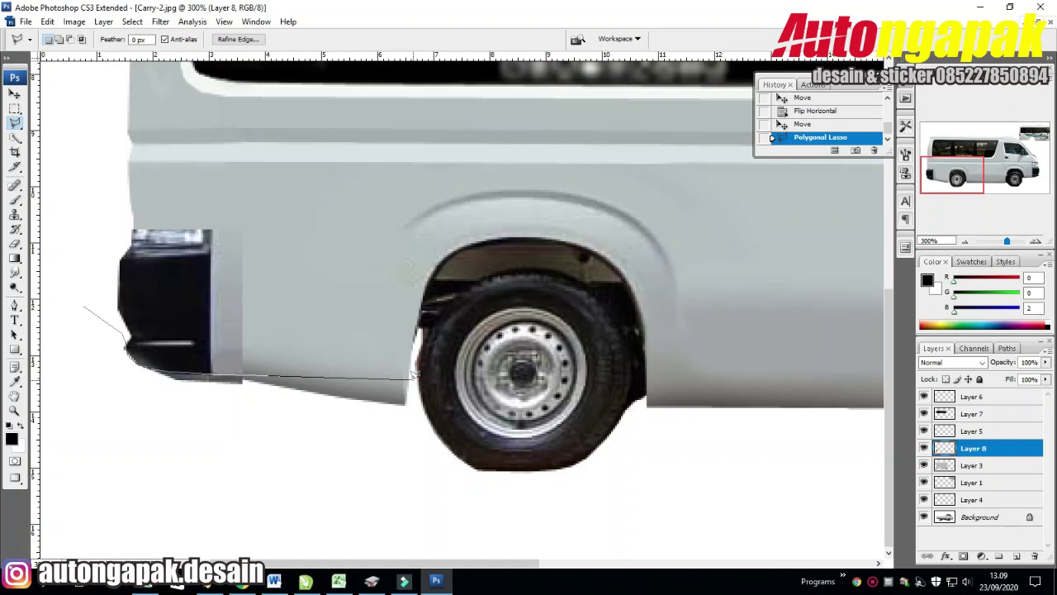
{"action": "left_click", "coordinate": [385, 426]}
{"action": "left_click", "coordinate": [195, 426]}
{"action": "left_click", "coordinate": [91, 404]}
{"action": "left_click", "coordinate": [66, 338]}
{"action": "left_click", "coordinate": [83, 308]}
Clear the selected area on Layer 8, nudge right and clear again, then clear it on Layer 3
{"action": "key", "text": "Delete"}
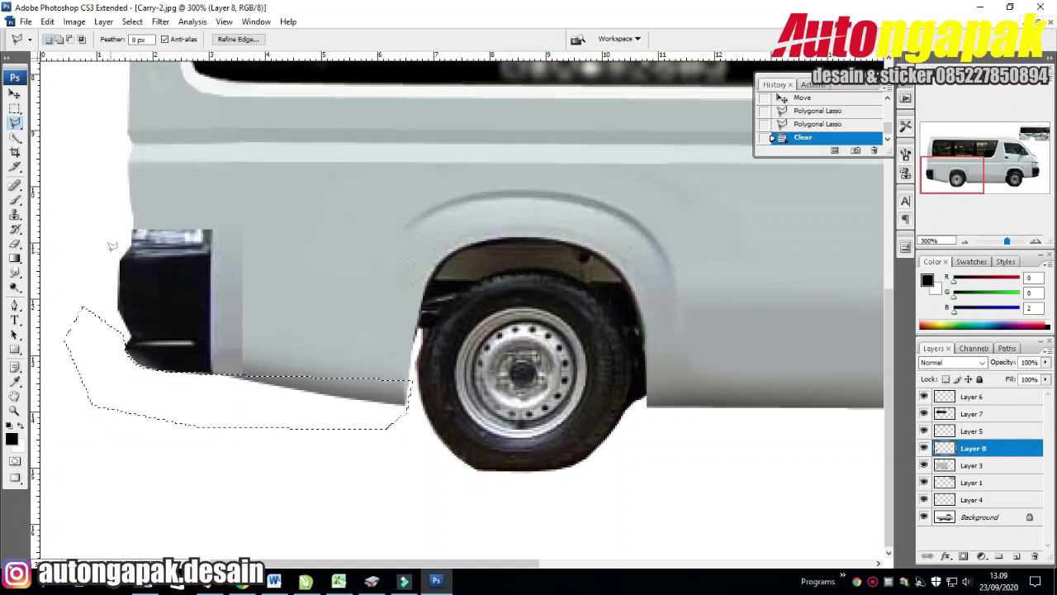
{"action": "key", "text": "Right"}
{"action": "key", "text": "Delete"}
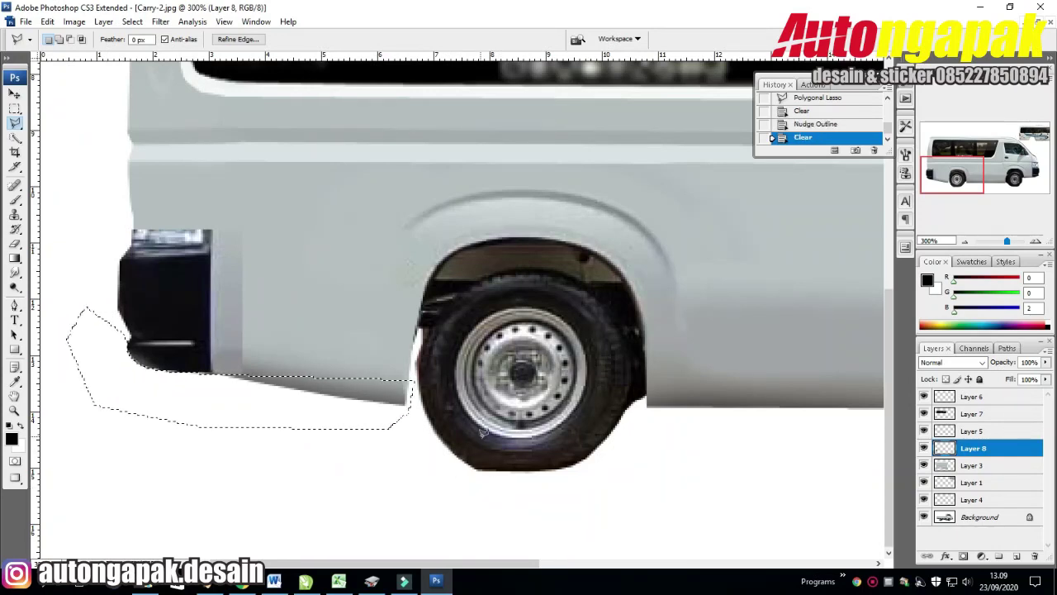
{"action": "left_click", "coordinate": [973, 465]}
{"action": "key", "text": "Delete"}
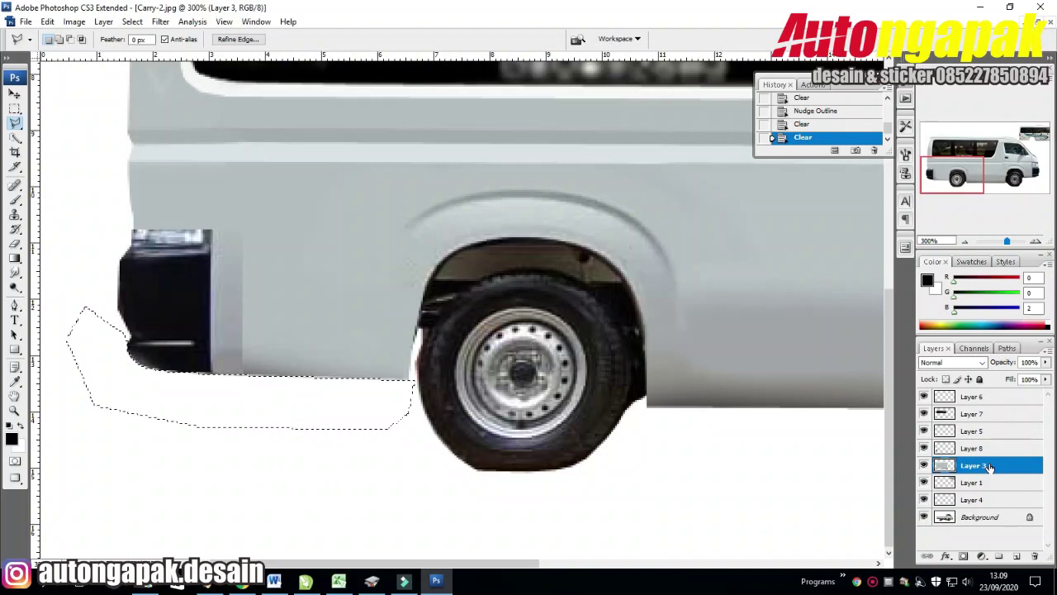
Deselect and begin lassoing the lower side strip between bumper and wheel
{"action": "left_click", "coordinate": [15, 108]}
{"action": "key", "text": "ctrl+d"}
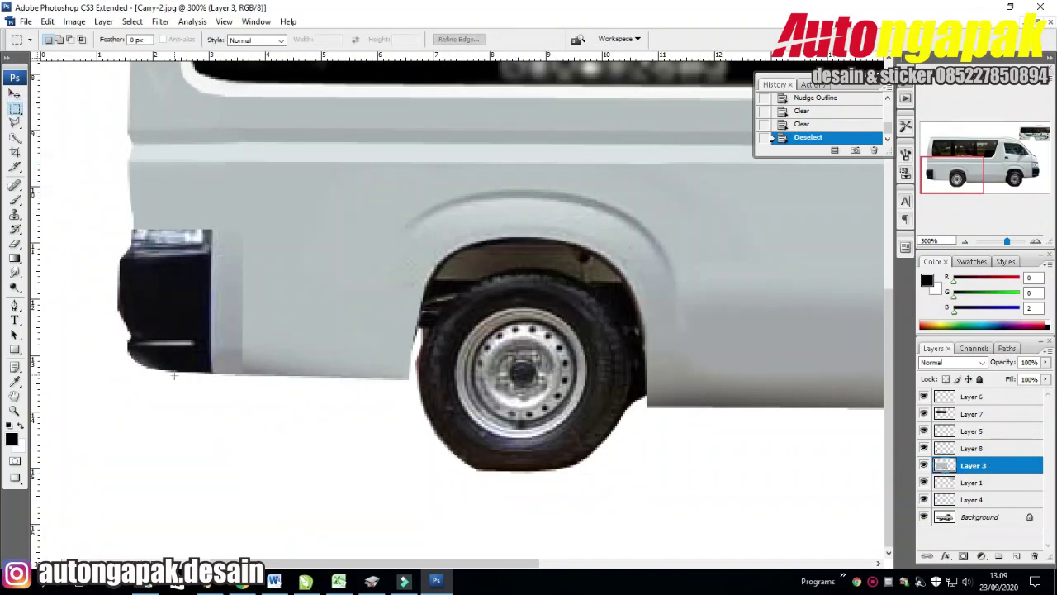
{"action": "left_click_drag", "start_coordinate": [323, 375], "coordinate": [411, 384]}
{"action": "left_click", "coordinate": [397, 453]}
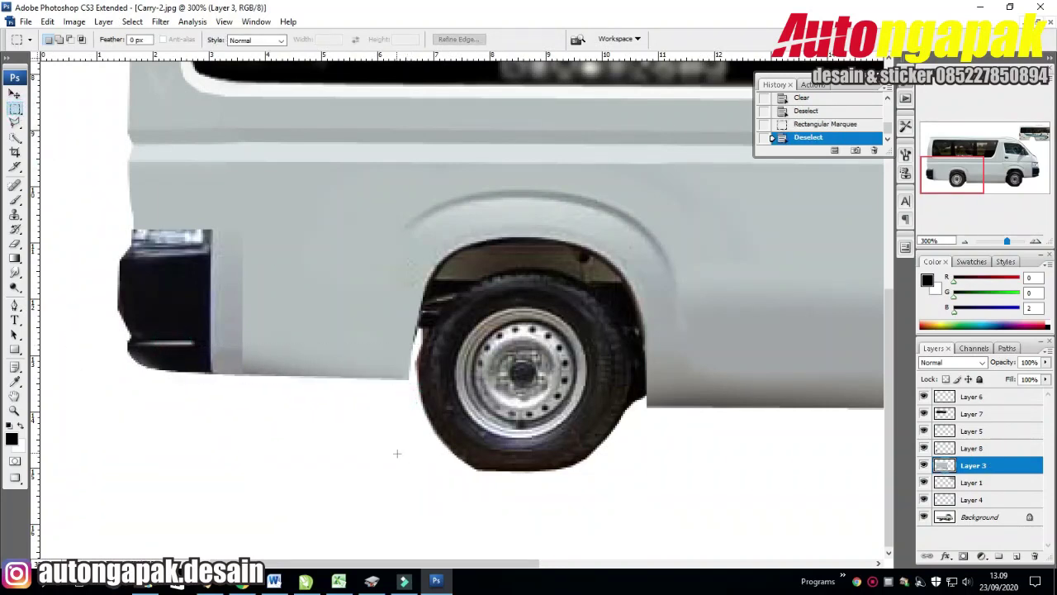
{"action": "left_click", "coordinate": [15, 121]}
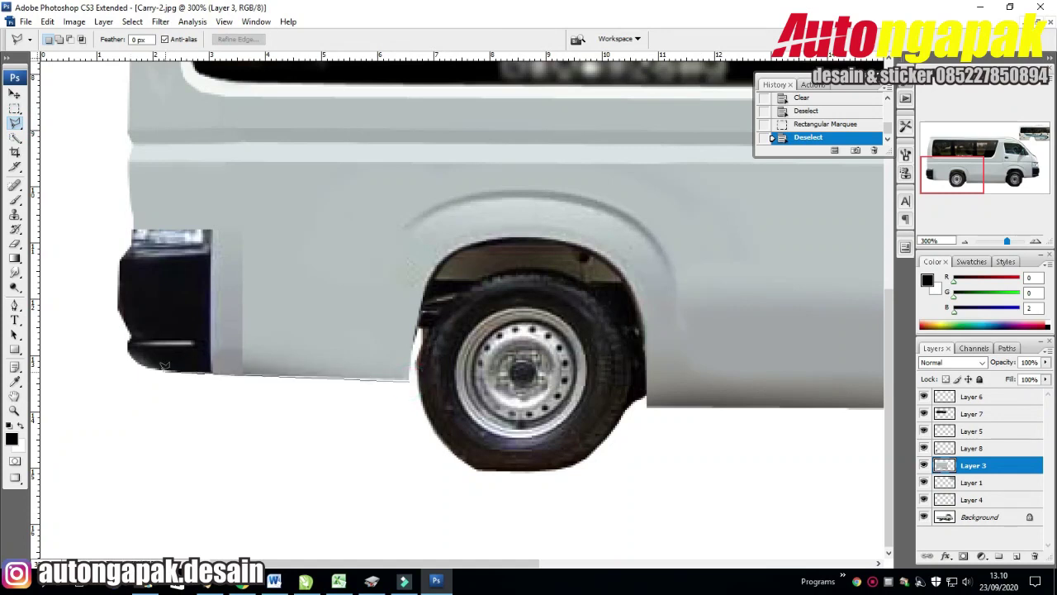
{"action": "left_click", "coordinate": [176, 341]}
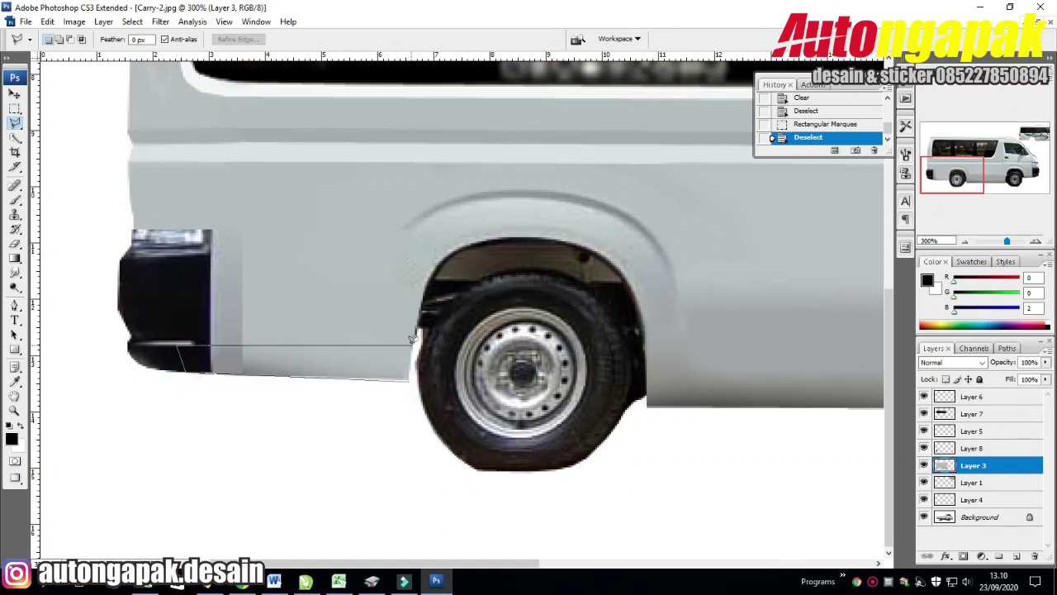
Close the lower side strip selection and paint it with the sampled van-body grey
{"action": "left_click", "coordinate": [409, 381]}
{"action": "key", "text": "i"}
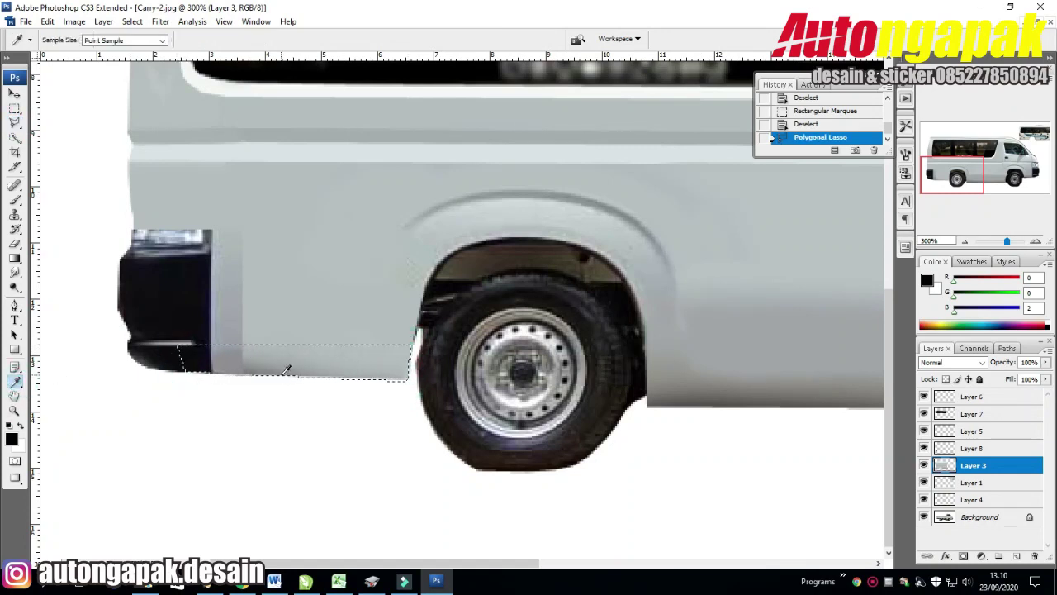
{"action": "left_click", "coordinate": [285, 305]}
{"action": "key", "text": "b"}
{"action": "left_click_drag", "start_coordinate": [350, 465], "coordinate": [311, 460]}
On Layer 8, erase stray pixels and the light shading strip beside the bumper
{"action": "left_click", "coordinate": [975, 413]}
{"action": "left_click", "coordinate": [983, 448]}
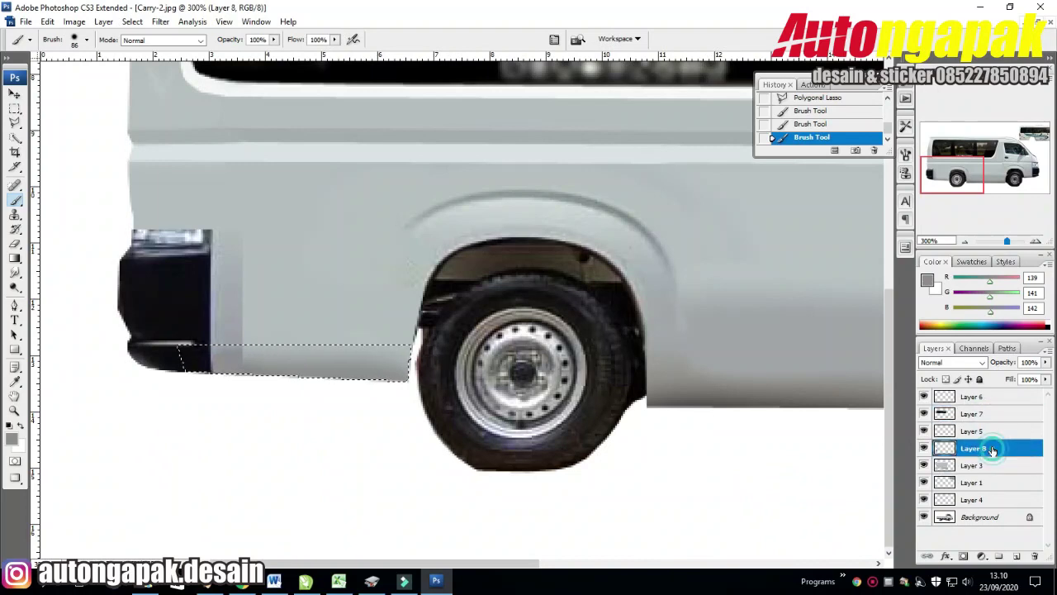
{"action": "left_click", "coordinate": [86, 40]}
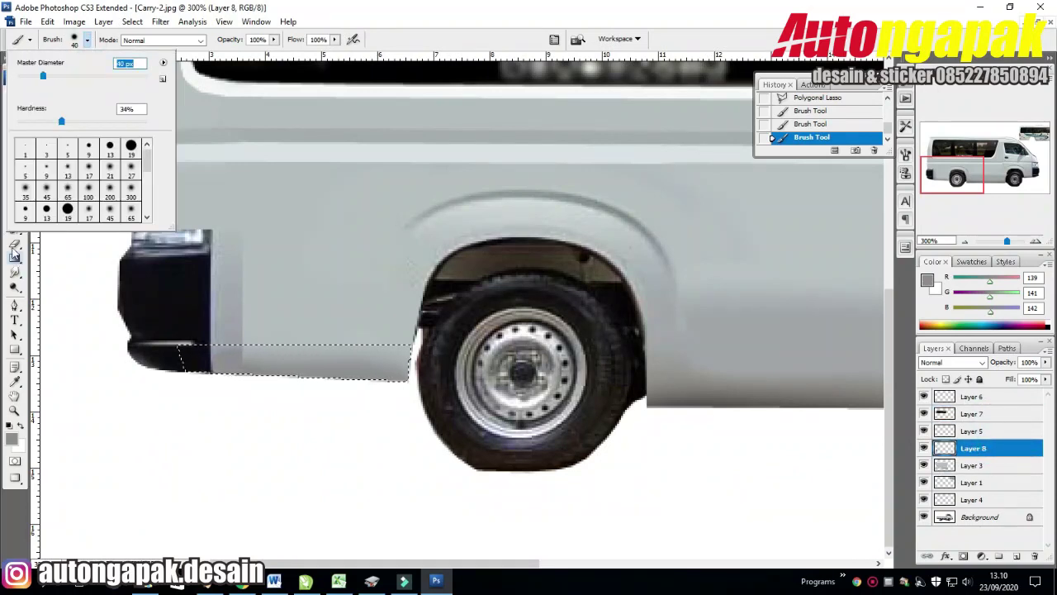
{"action": "key", "text": "e"}
{"action": "left_click_drag", "start_coordinate": [248, 293], "coordinate": [239, 311]}
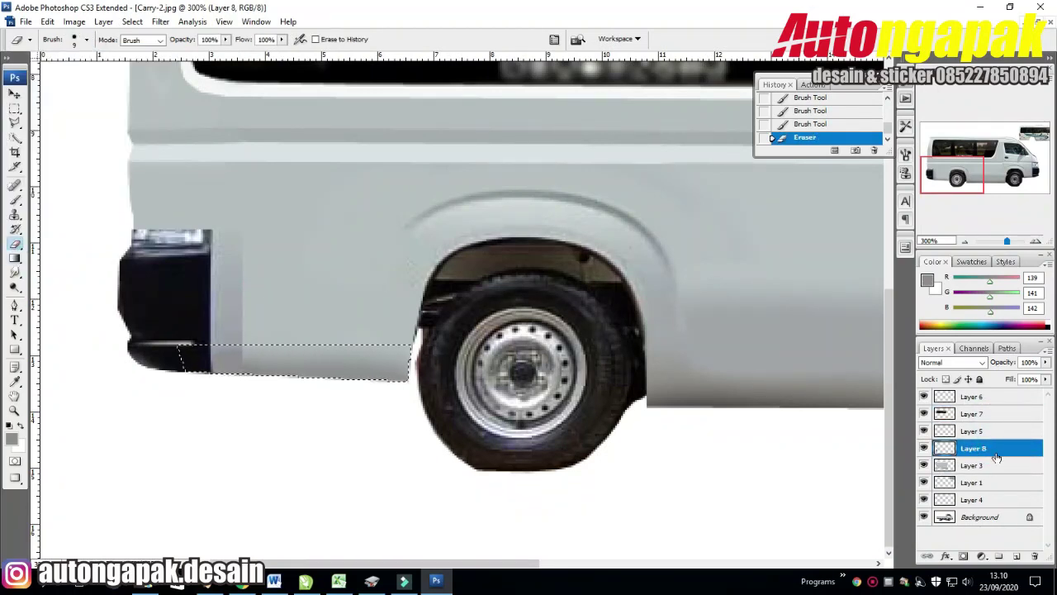
{"action": "key", "text": "m"}
{"action": "left_click", "coordinate": [167, 189]}
{"action": "left_click", "coordinate": [14, 243]}
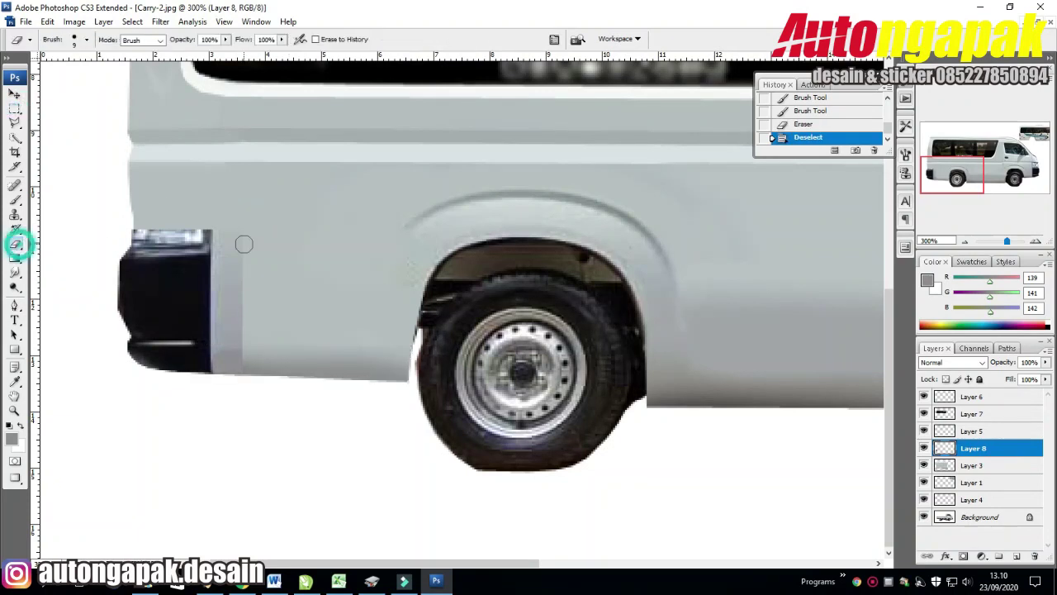
{"action": "left_click_drag", "start_coordinate": [226, 354], "coordinate": [222, 291]}
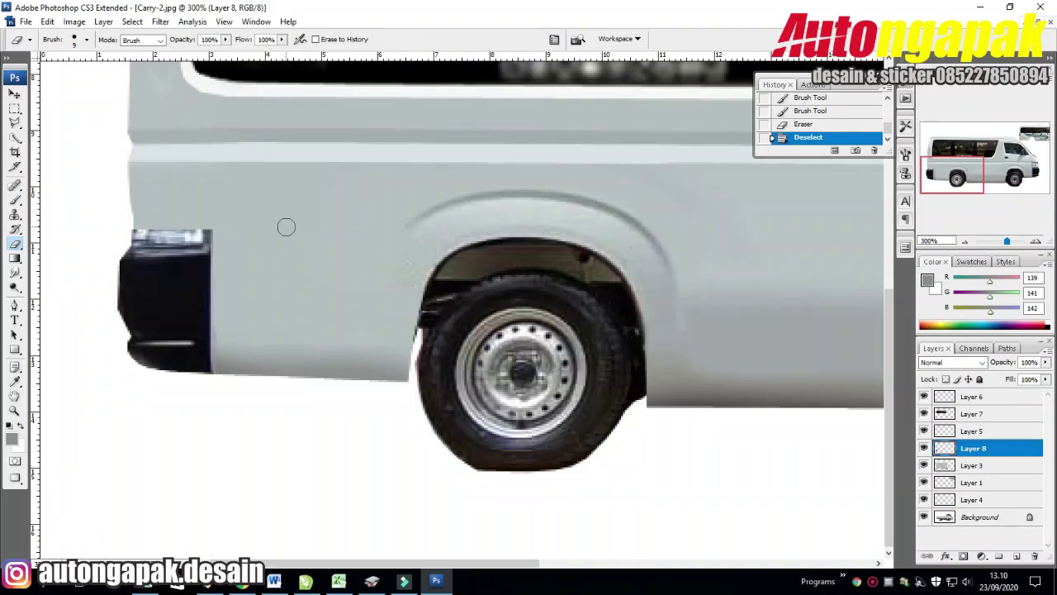
Delete the light strip above the bumper, nudge the bumper right, and zoom out
{"action": "key", "text": "m"}
{"action": "left_click_drag", "start_coordinate": [97, 200], "coordinate": [259, 246]}
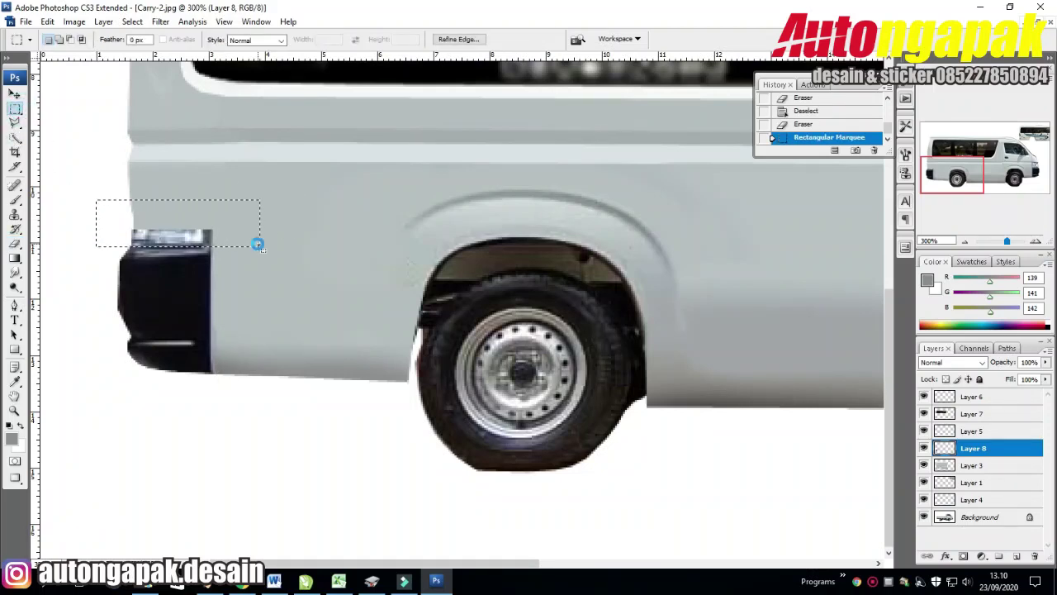
{"action": "key", "text": "Delete"}
{"action": "key", "text": "ctrl+d"}
{"action": "left_click", "coordinate": [15, 96]}
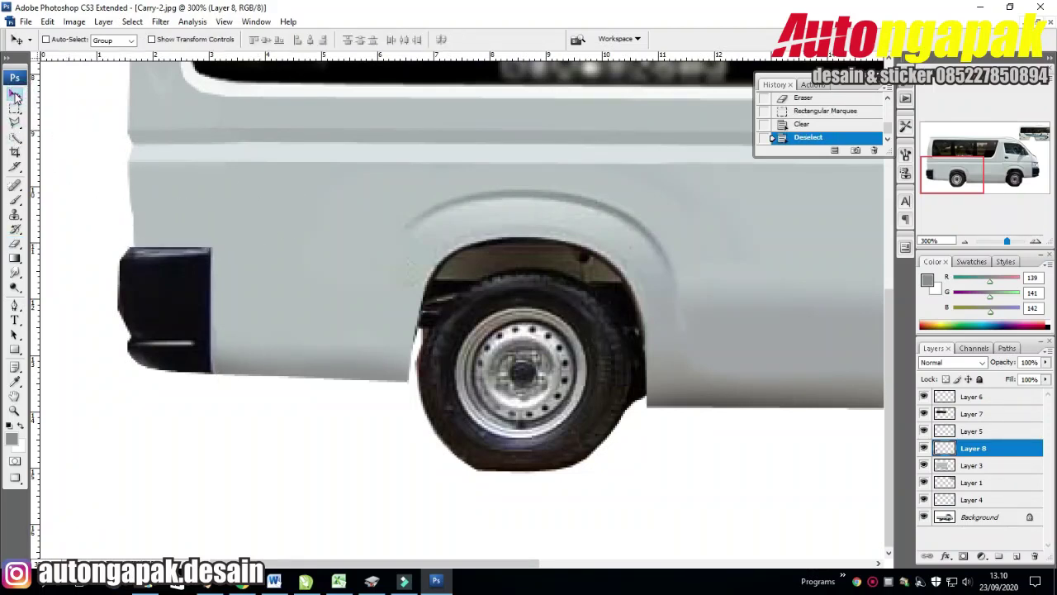
{"action": "key", "text": "Right"}
{"action": "key", "text": "Right"}
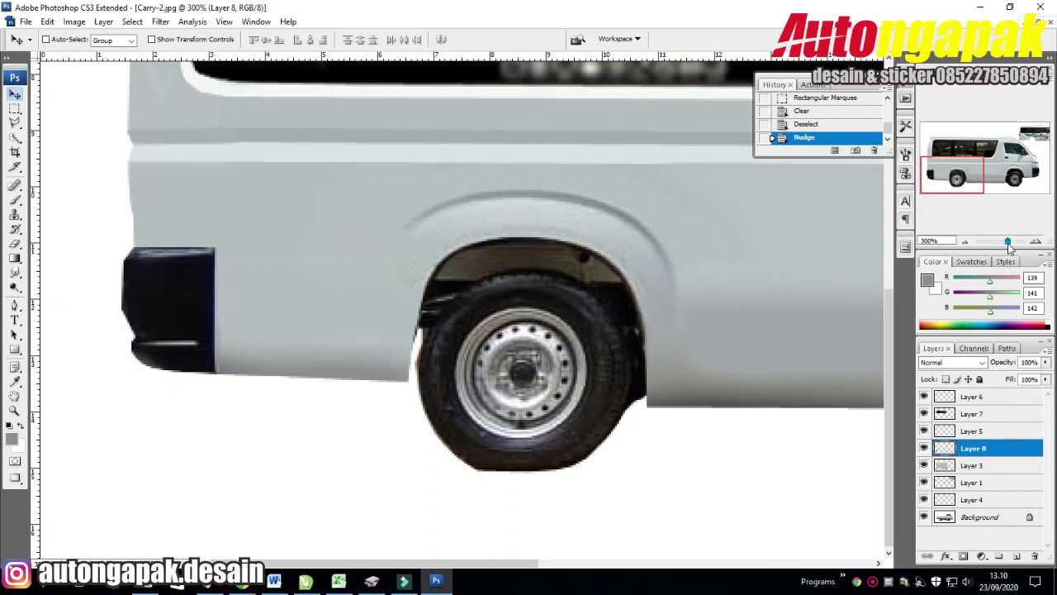
{"action": "left_click_drag", "start_coordinate": [1009, 243], "coordinate": [1003, 243]}
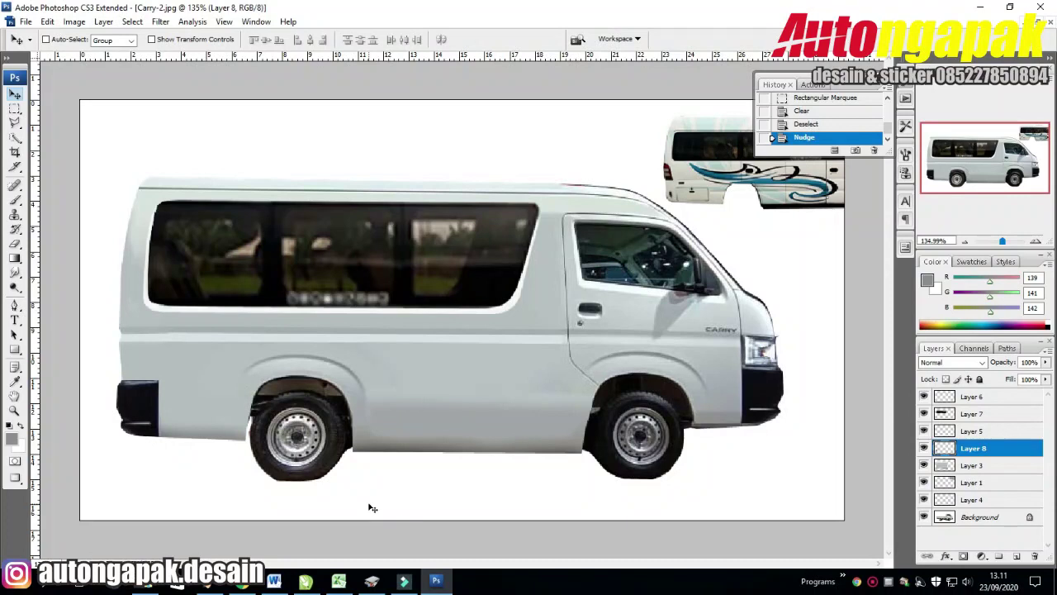
Free-transform the Layer 8 rear bumper to about 98% width and zoom out to 90.5%
{"action": "key", "text": "ctrl+t"}
{"action": "left_click_drag", "start_coordinate": [162, 413], "coordinate": [158, 409]}
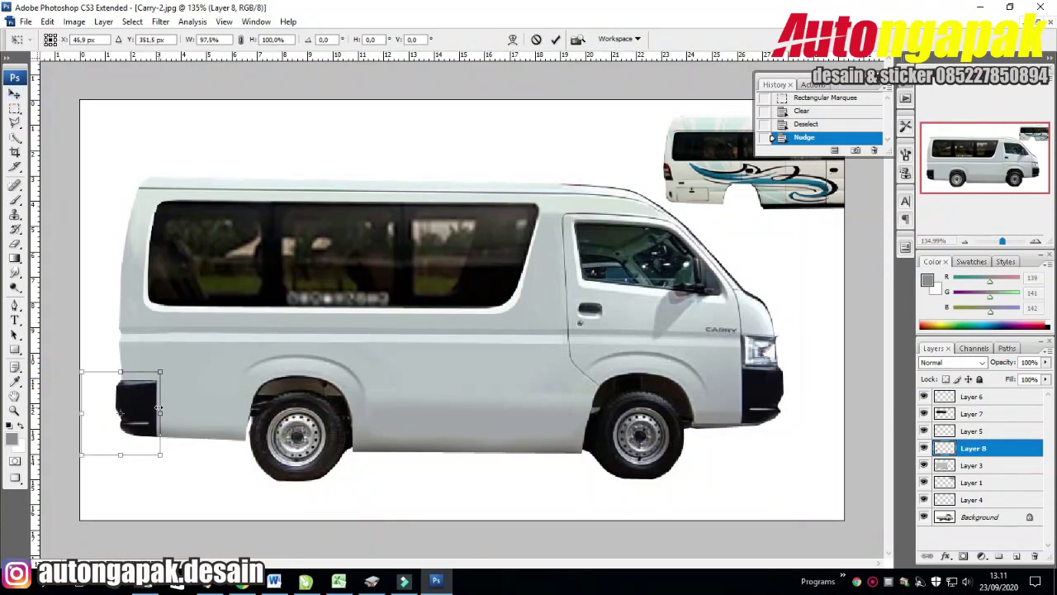
{"action": "left_click", "coordinate": [15, 109]}
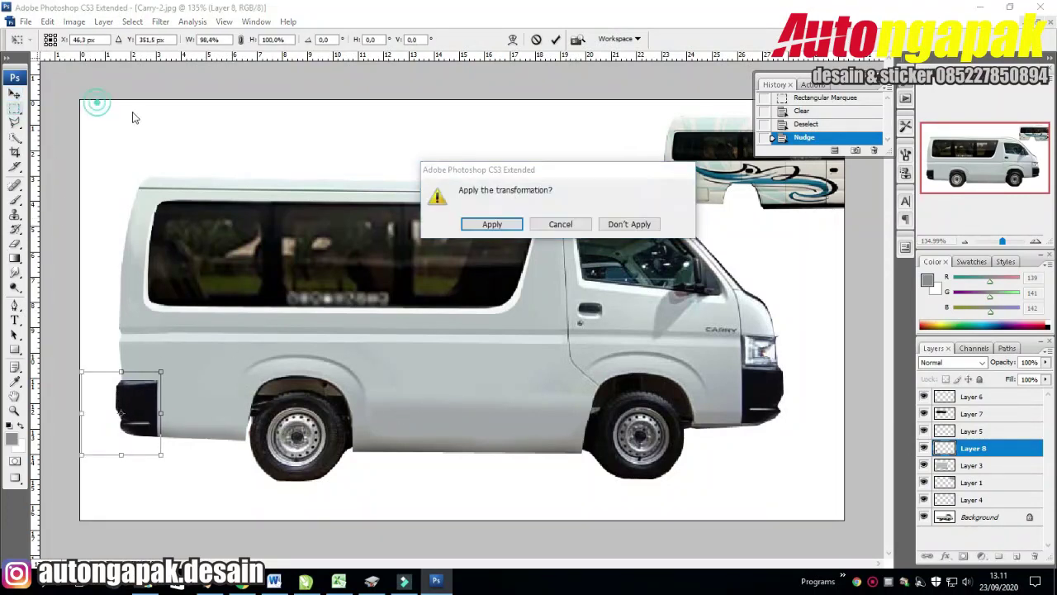
{"action": "left_click", "coordinate": [492, 225]}
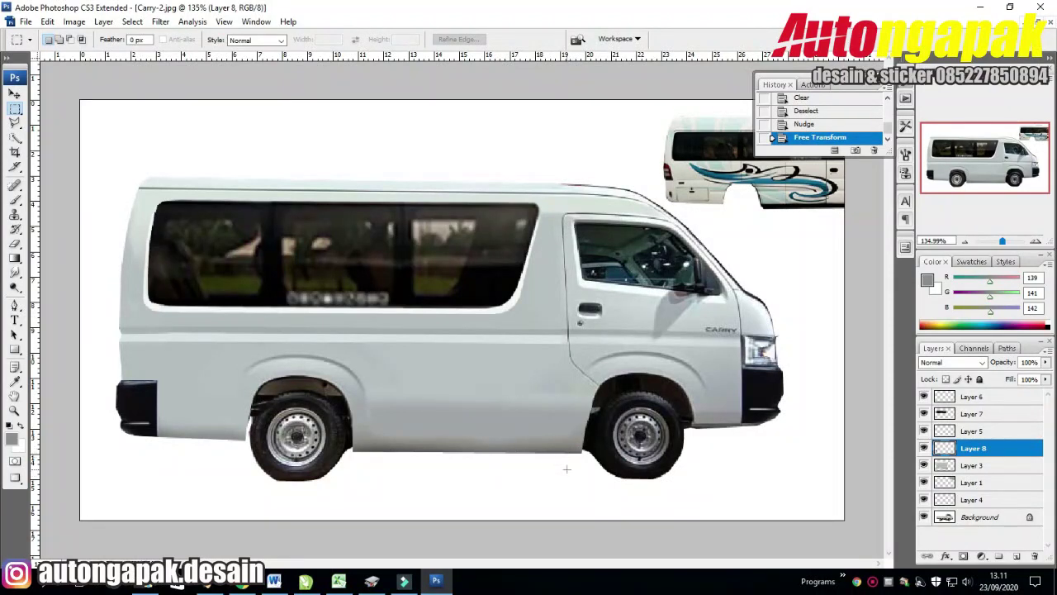
{"action": "left_click_drag", "start_coordinate": [1002, 241], "coordinate": [998, 241]}
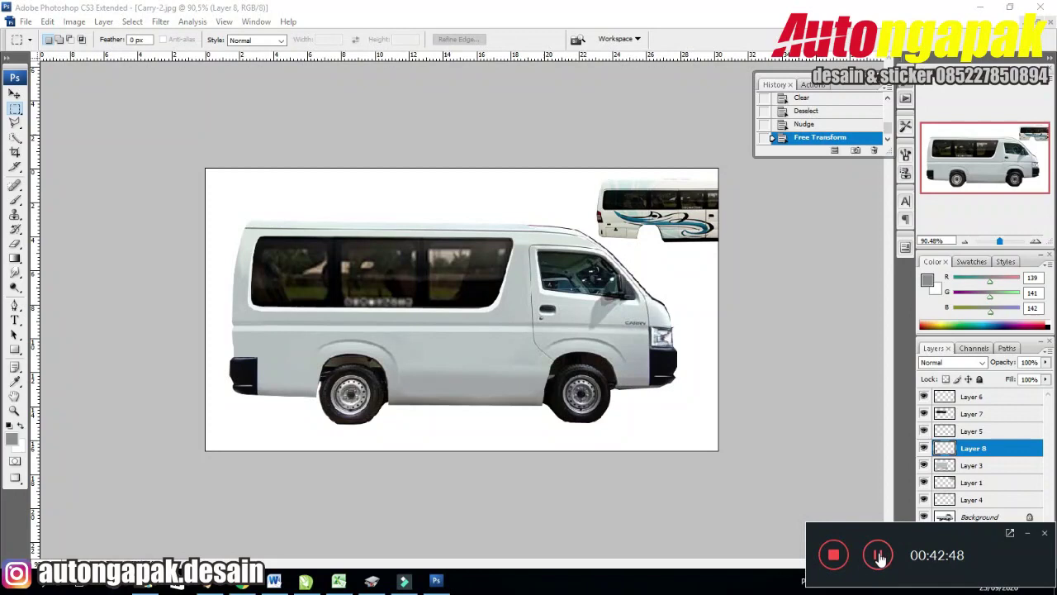
{"action": "left_click", "coordinate": [973, 482]}
Move the small bus image off the canvas and magic-erase the white Background to transparency
{"action": "left_click", "coordinate": [15, 93]}
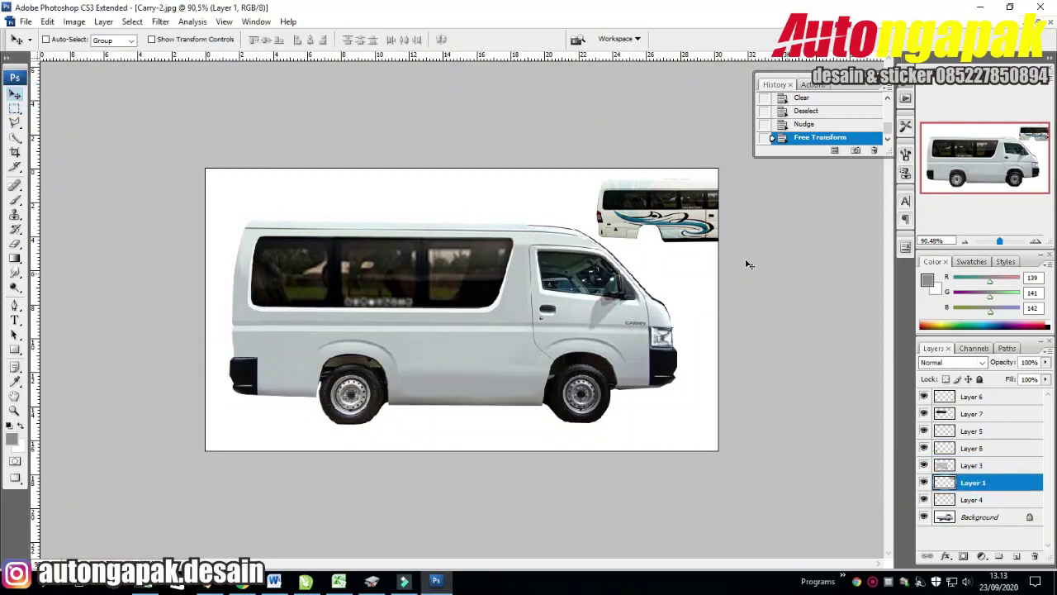
{"action": "left_click_drag", "start_coordinate": [745, 259], "coordinate": [437, 309]}
{"action": "right_click", "coordinate": [14, 244]}
{"action": "left_click", "coordinate": [79, 262]}
{"action": "left_click", "coordinate": [252, 187]}
{"action": "left_click", "coordinate": [977, 517]}
{"action": "left_click", "coordinate": [677, 206]}
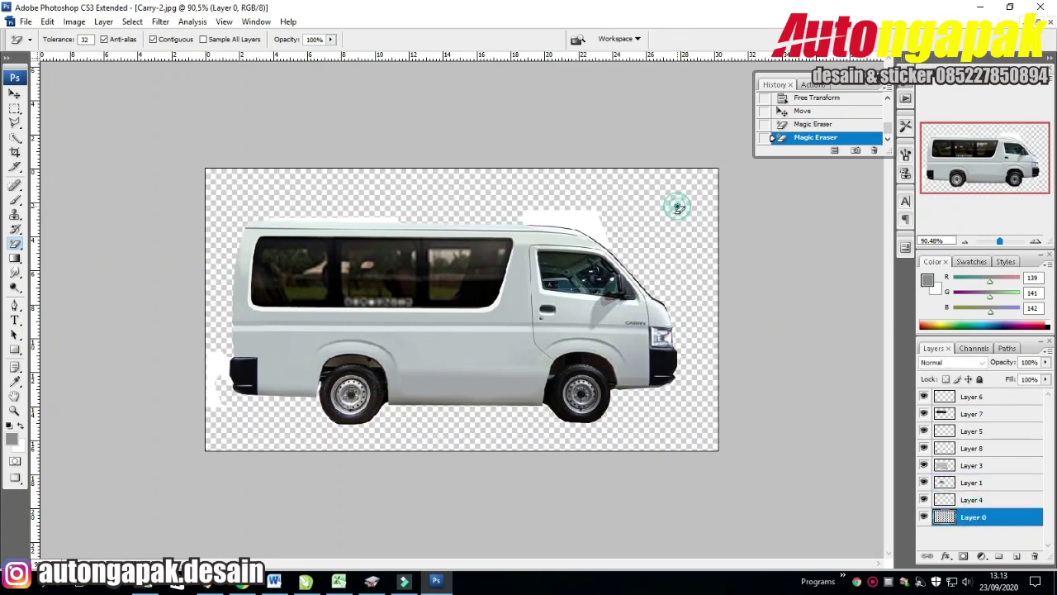
Magic-erase leftover white on Layers 8, 3, 1 and 4, near the bumper and front roof
{"action": "left_click", "coordinate": [991, 413]}
{"action": "left_click", "coordinate": [978, 448]}
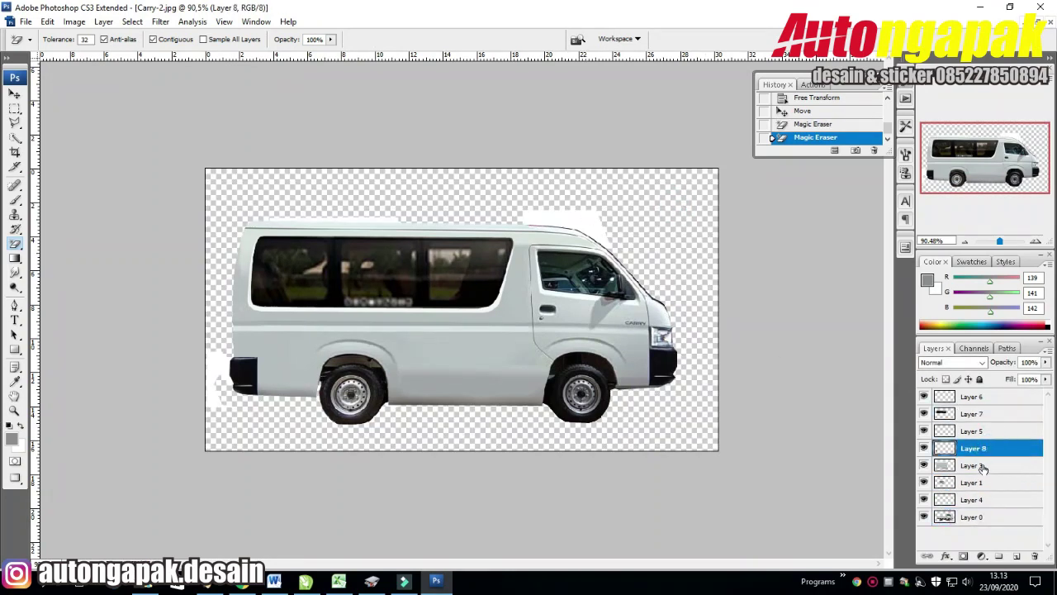
{"action": "key", "text": "ctrl+t"}
{"action": "left_click", "coordinate": [14, 109]}
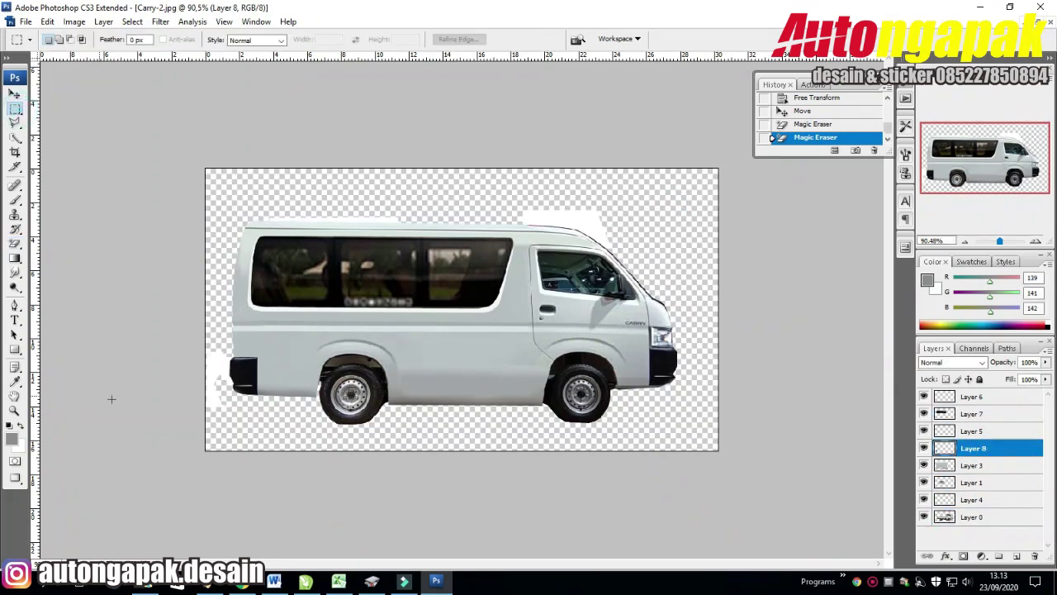
{"action": "left_click", "coordinate": [14, 246]}
{"action": "left_click", "coordinate": [216, 368]}
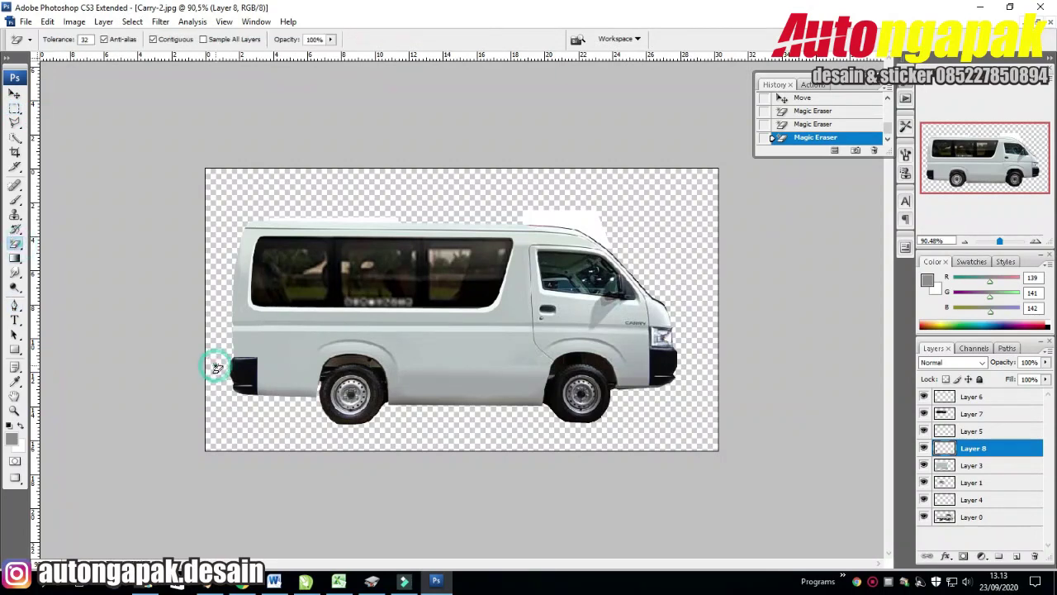
{"action": "left_click", "coordinate": [363, 221]}
{"action": "left_click", "coordinate": [983, 466]}
{"action": "left_click", "coordinate": [996, 483]}
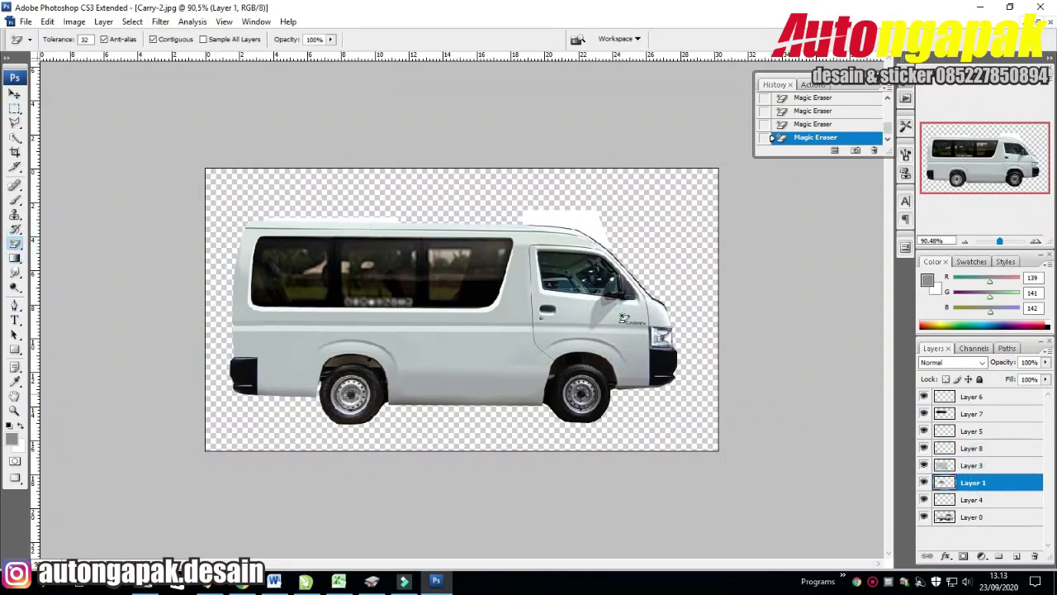
{"action": "left_click", "coordinate": [983, 499]}
{"action": "left_click", "coordinate": [591, 228]}
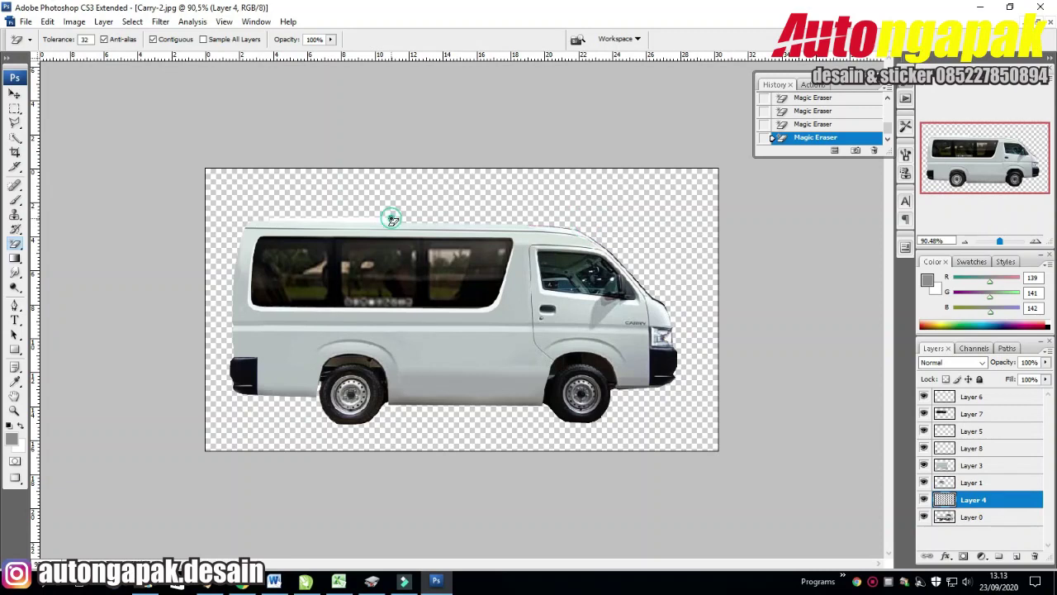
Erase remaining white along the roof and delete the lassoed sliver above the front roof
{"action": "left_click", "coordinate": [996, 482]}
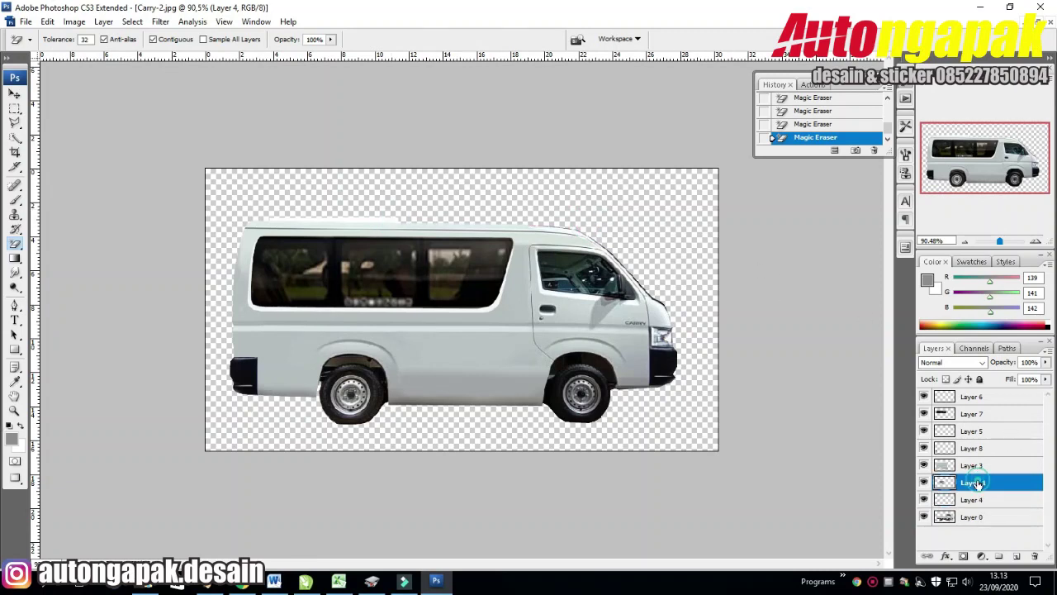
{"action": "left_click", "coordinate": [983, 465]}
{"action": "left_click", "coordinate": [399, 223]}
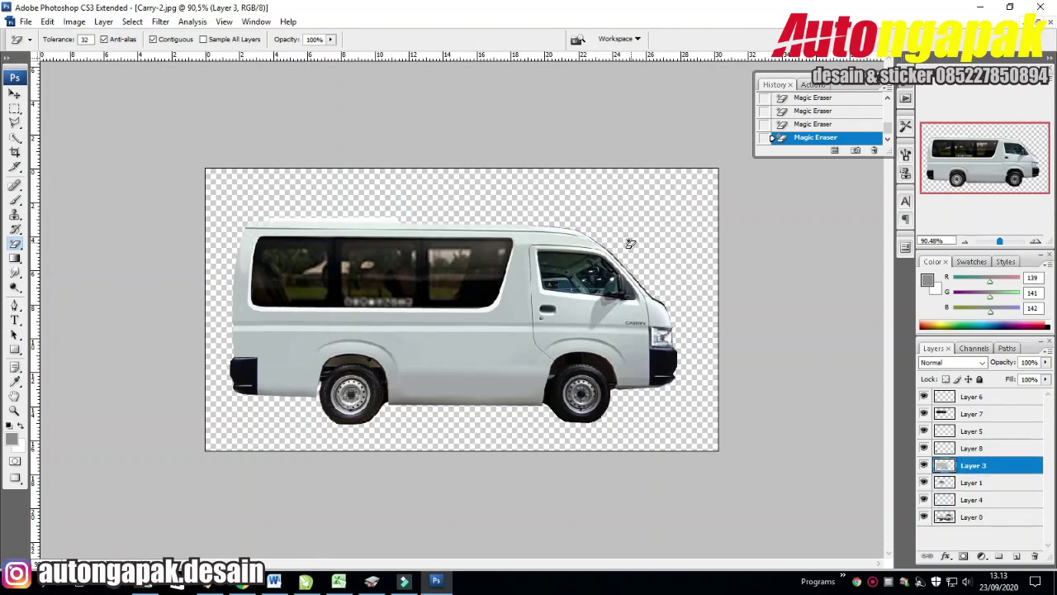
{"action": "left_click", "coordinate": [14, 124]}
{"action": "left_click", "coordinate": [536, 165]}
{"action": "left_click", "coordinate": [562, 226]}
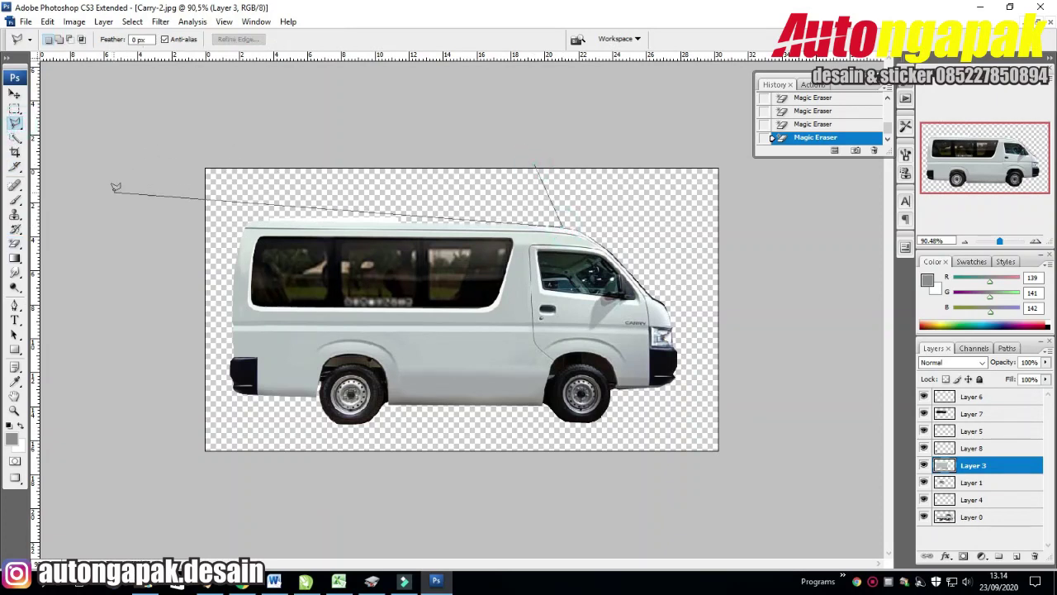
{"action": "left_click", "coordinate": [135, 220]}
{"action": "double_click", "coordinate": [240, 146]}
{"action": "key", "text": "Down"}
{"action": "key", "text": "Delete"}
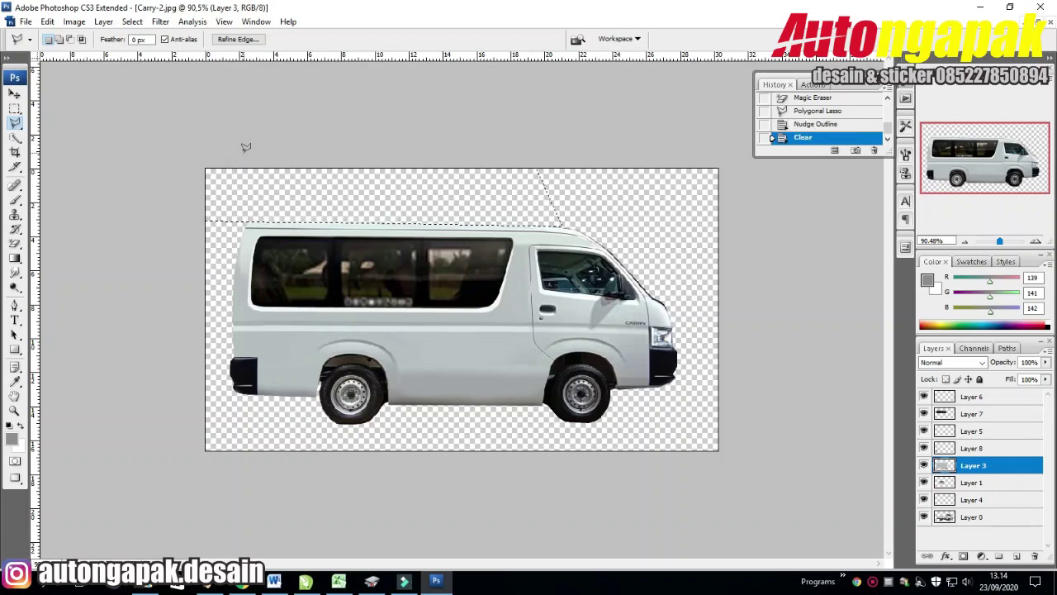
{"action": "key", "text": "m"}
Nudge the Layer 7 side-window strip upward to line up with its openings
{"action": "left_click", "coordinate": [368, 175]}
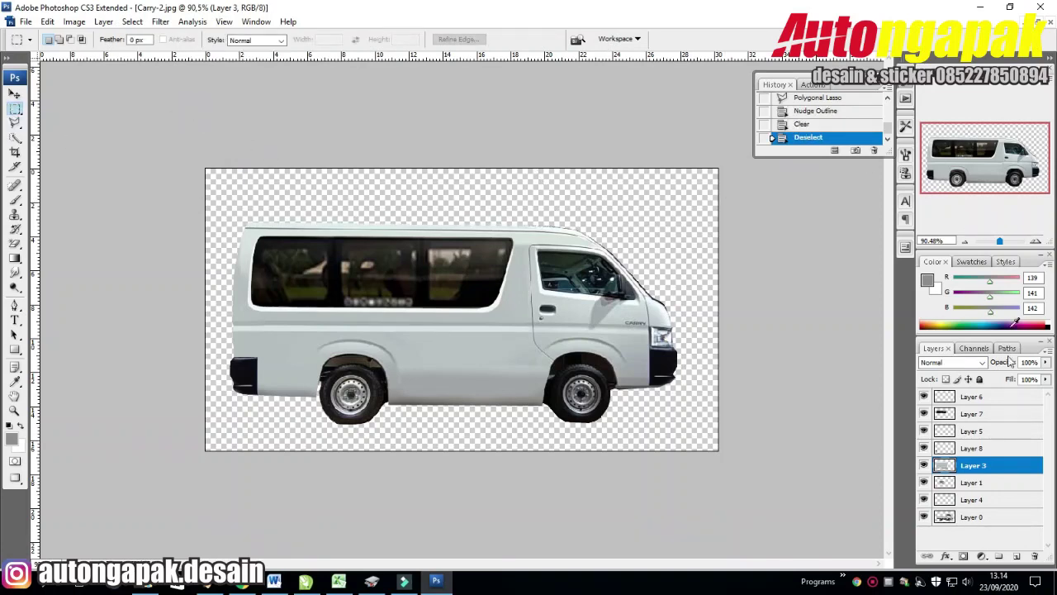
{"action": "left_click", "coordinate": [981, 416]}
{"action": "left_click", "coordinate": [15, 95]}
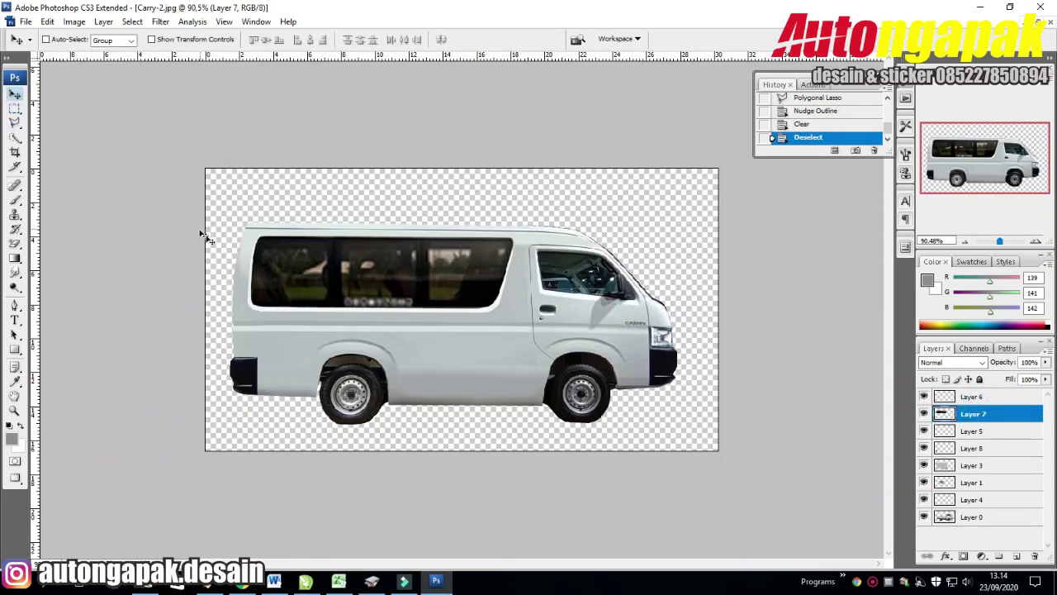
{"action": "key", "text": "ctrl+t"}
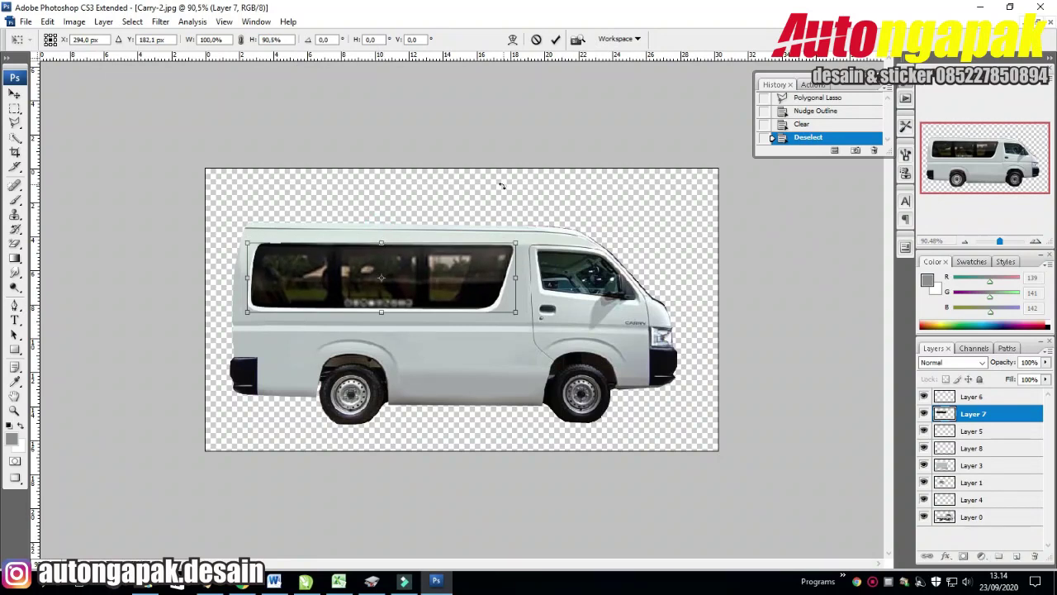
{"action": "key", "text": "Up"}
{"action": "left_click", "coordinate": [14, 95]}
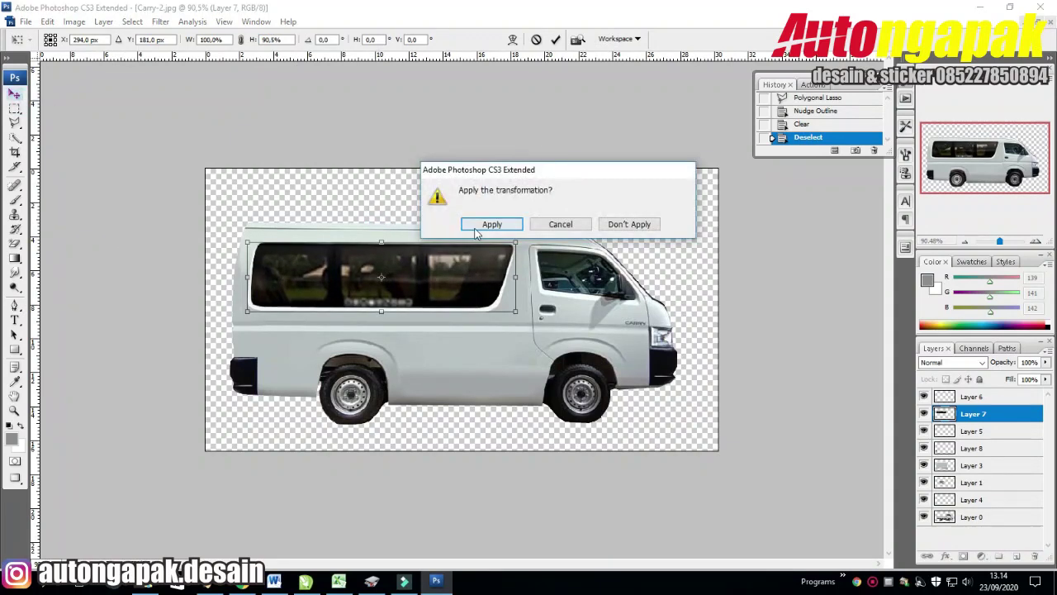
{"action": "key", "text": "Return"}
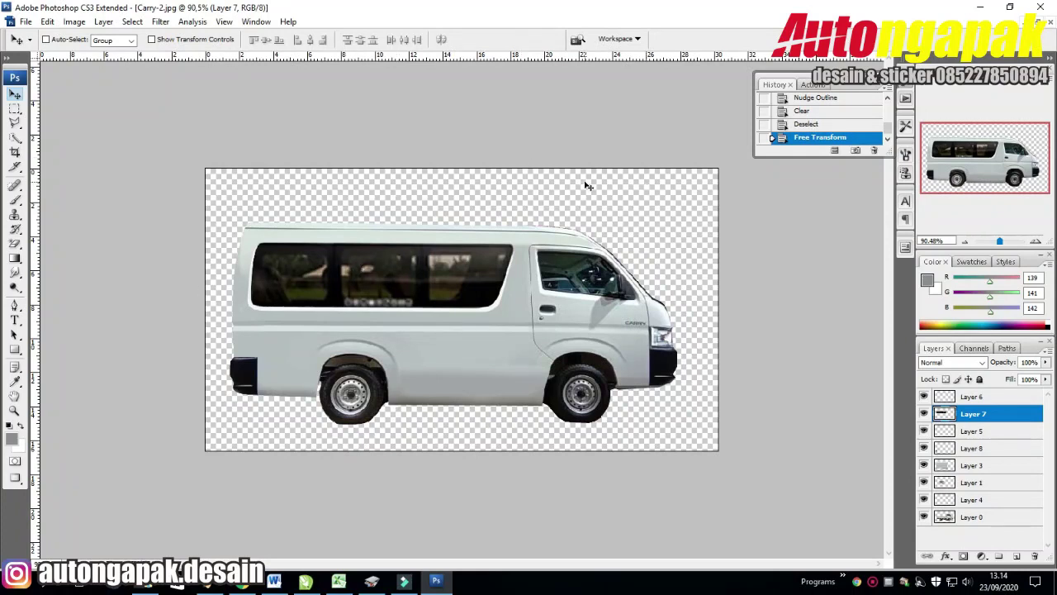
{"action": "key", "text": "Up"}
{"action": "key", "text": "Up"}
{"action": "key", "text": "Up"}
{"action": "key", "text": "Up"}
{"action": "key", "text": "Up"}
{"action": "key", "text": "Up"}
{"action": "key", "text": "Down"}
{"action": "key", "text": "Down"}
{"action": "key", "text": "Down"}
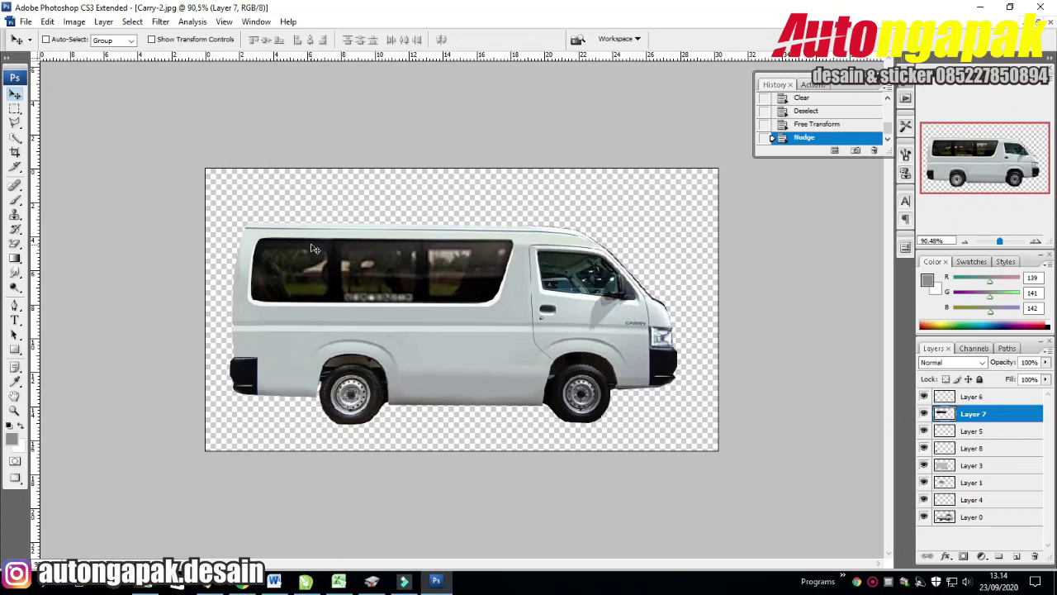
{"action": "left_click", "coordinate": [972, 467]}
Zoom to the rear wheel, lasso around the wheel and below the van side, then deselect
{"action": "left_click_drag", "start_coordinate": [999, 240], "coordinate": [1006, 240]}
{"action": "left_click_drag", "start_coordinate": [984, 159], "coordinate": [1001, 172]}
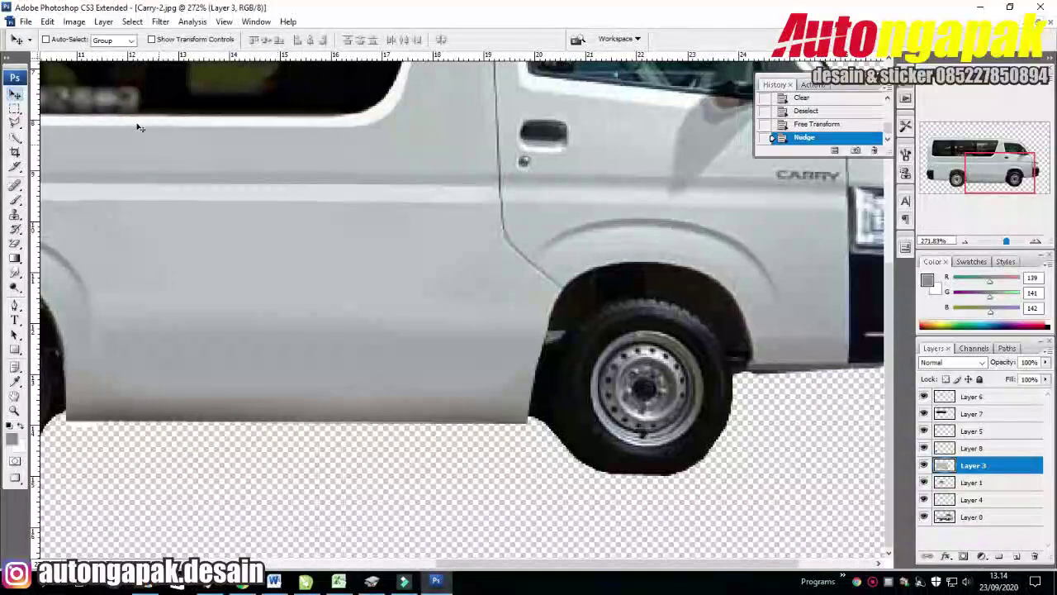
{"action": "left_click", "coordinate": [16, 121]}
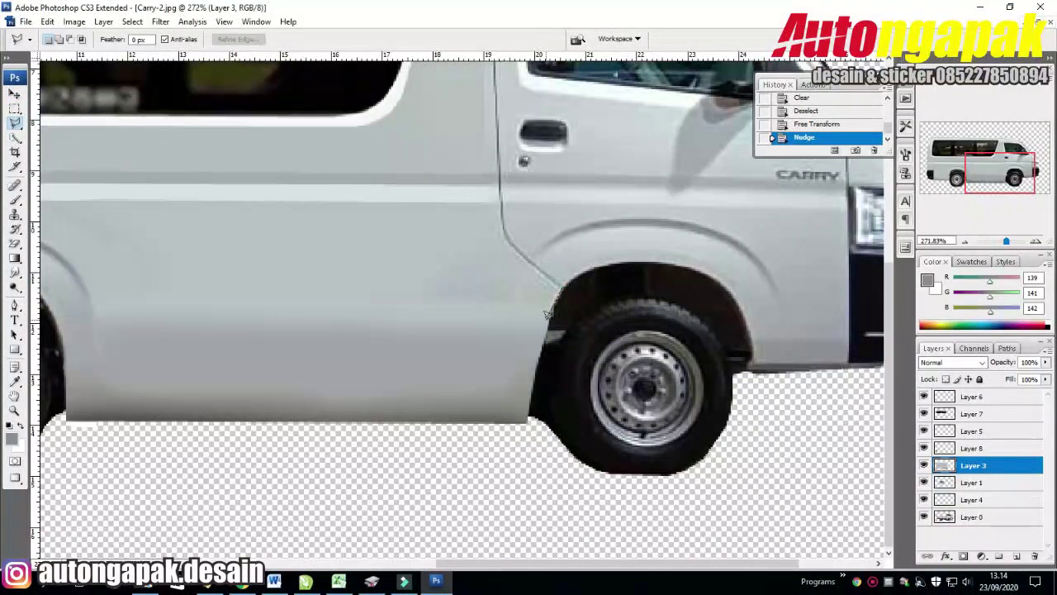
{"action": "left_click", "coordinate": [533, 419]}
{"action": "left_click", "coordinate": [621, 430]}
{"action": "left_click", "coordinate": [671, 353]}
{"action": "double_click", "coordinate": [562, 289]}
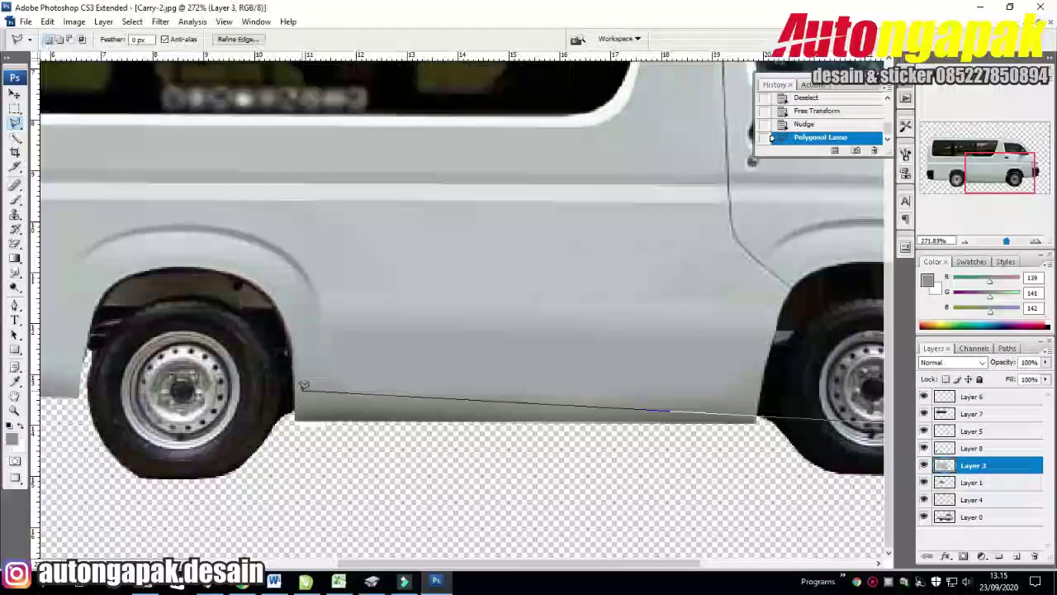
{"action": "left_click", "coordinate": [421, 387]}
{"action": "double_click", "coordinate": [746, 553]}
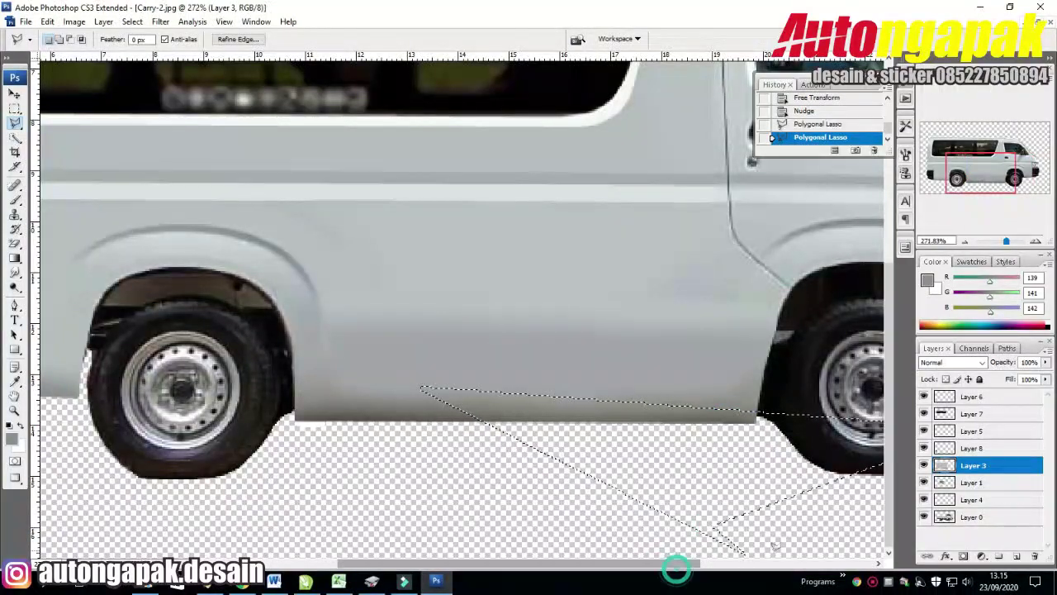
{"action": "left_click_drag", "start_coordinate": [675, 568], "coordinate": [812, 569]}
{"action": "left_click", "coordinate": [15, 107]}
{"action": "key", "text": "ctrl+d"}
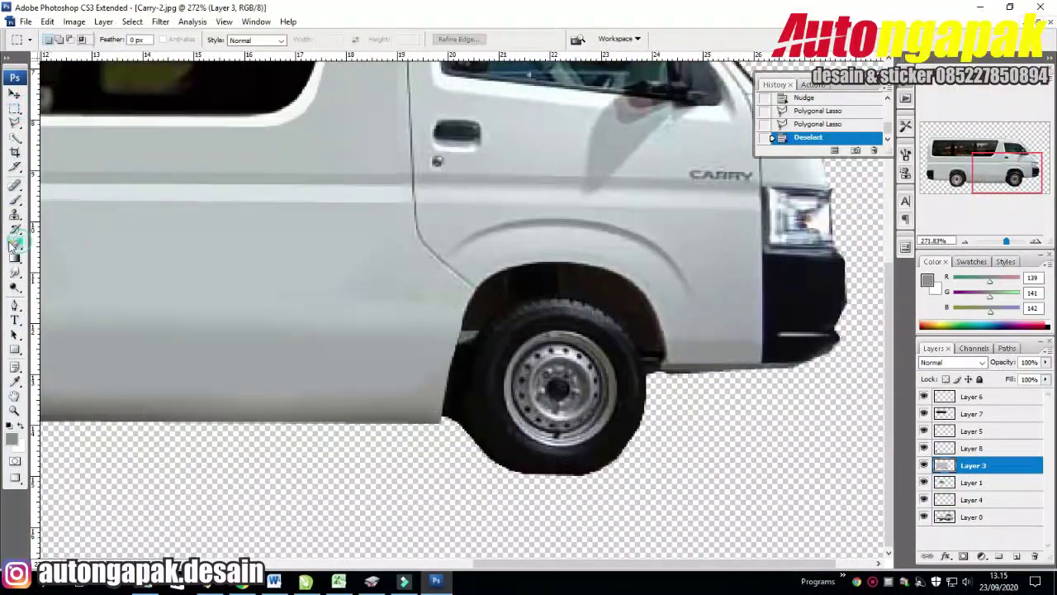
Erase stray edge pixels around both wheels with a 91 px eraser, then make a lasso pass
{"action": "left_click", "coordinate": [15, 244]}
{"action": "left_click", "coordinate": [87, 39]}
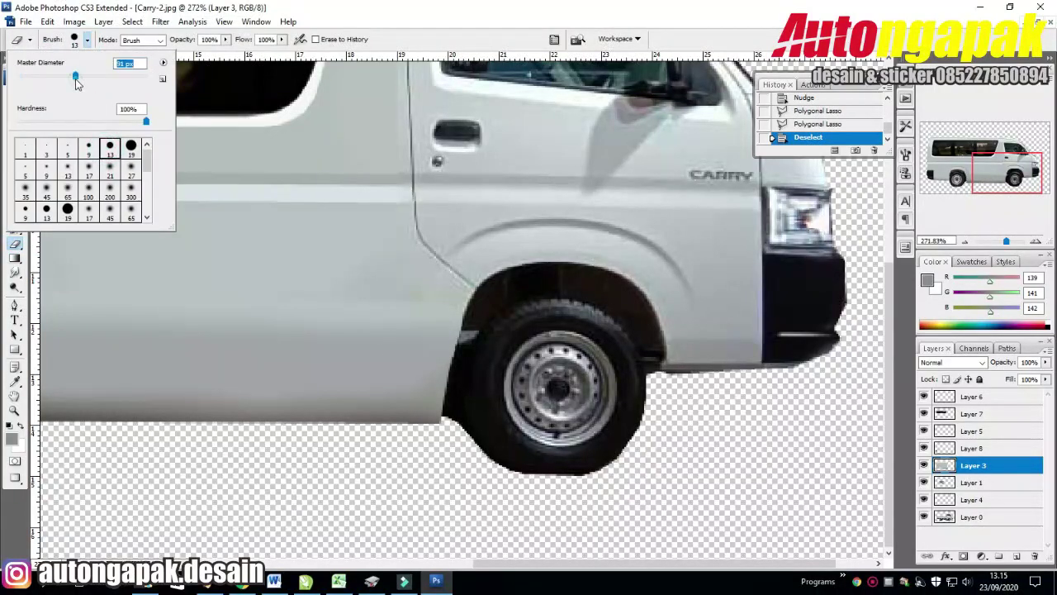
{"action": "left_click", "coordinate": [537, 364]}
{"action": "left_click", "coordinate": [537, 359]}
{"action": "left_click", "coordinate": [536, 356]}
{"action": "left_click", "coordinate": [533, 355]}
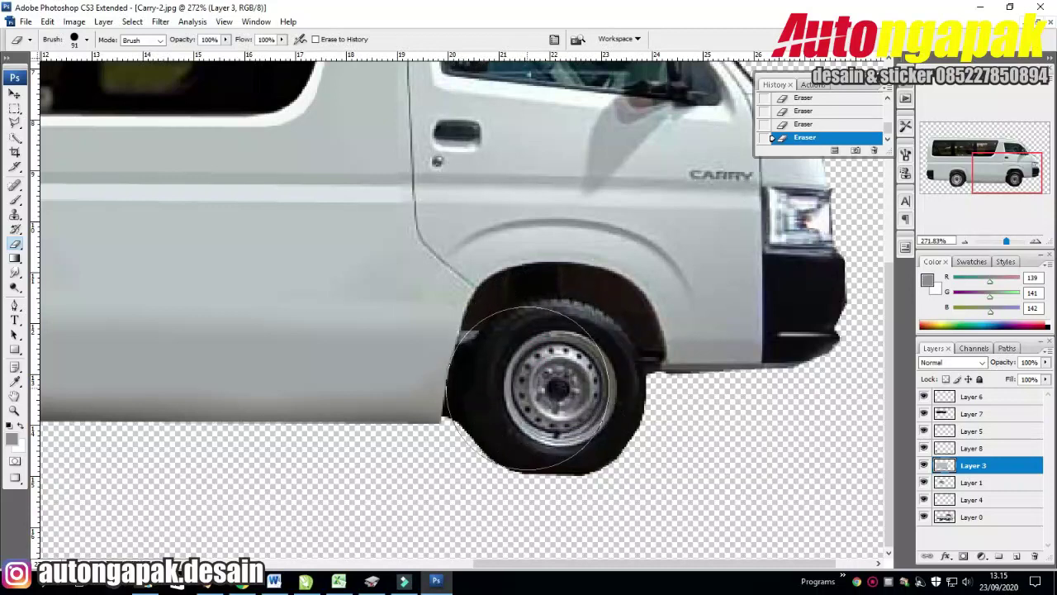
{"action": "left_click_drag", "start_coordinate": [694, 563], "coordinate": [347, 563]}
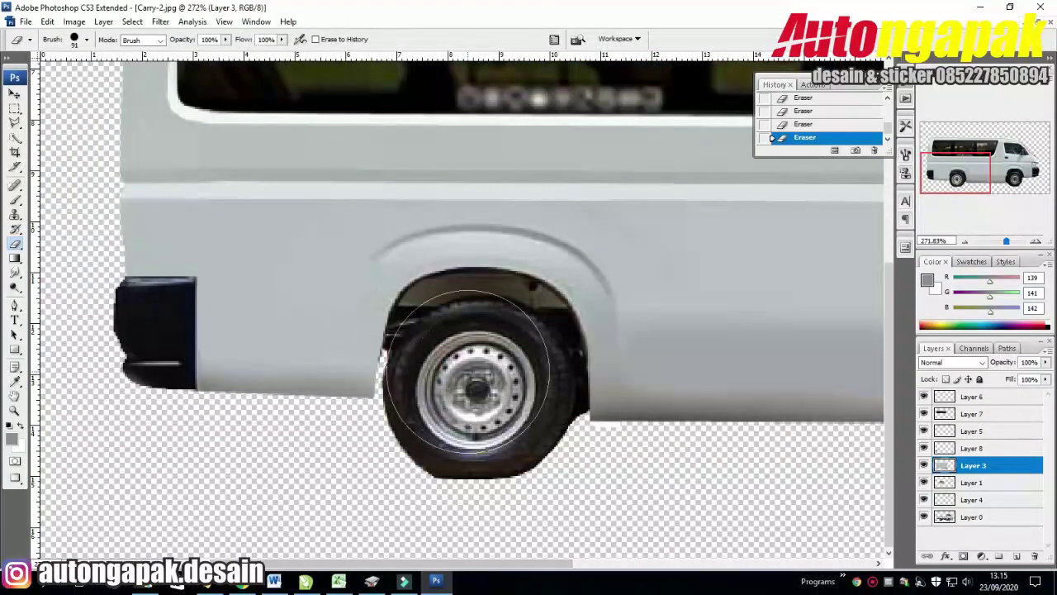
{"action": "left_click", "coordinate": [506, 376]}
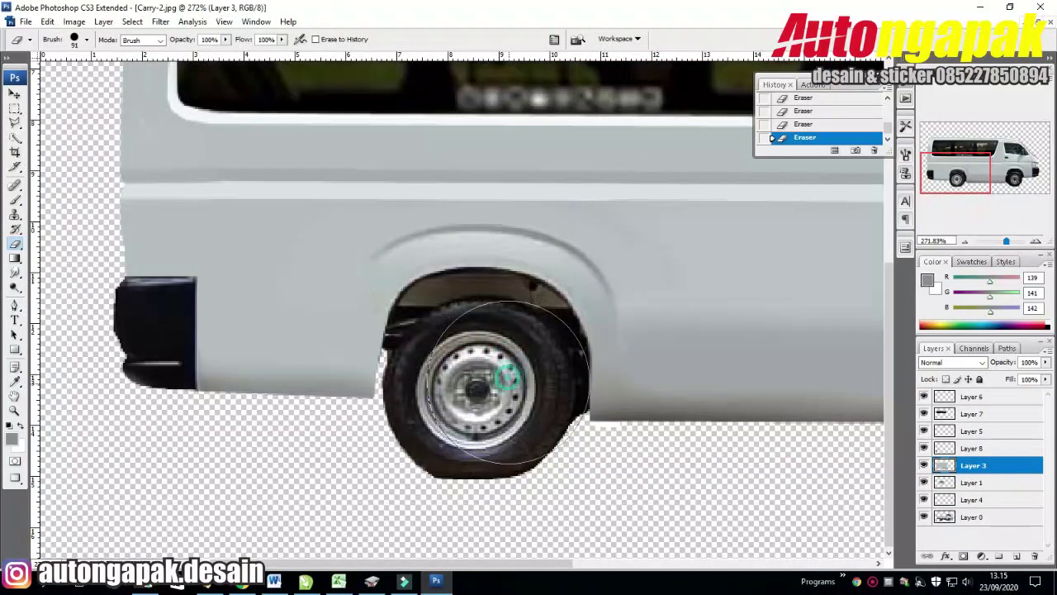
{"action": "left_click_drag", "start_coordinate": [1006, 242], "coordinate": [1005, 244]}
{"action": "left_click", "coordinate": [15, 122]}
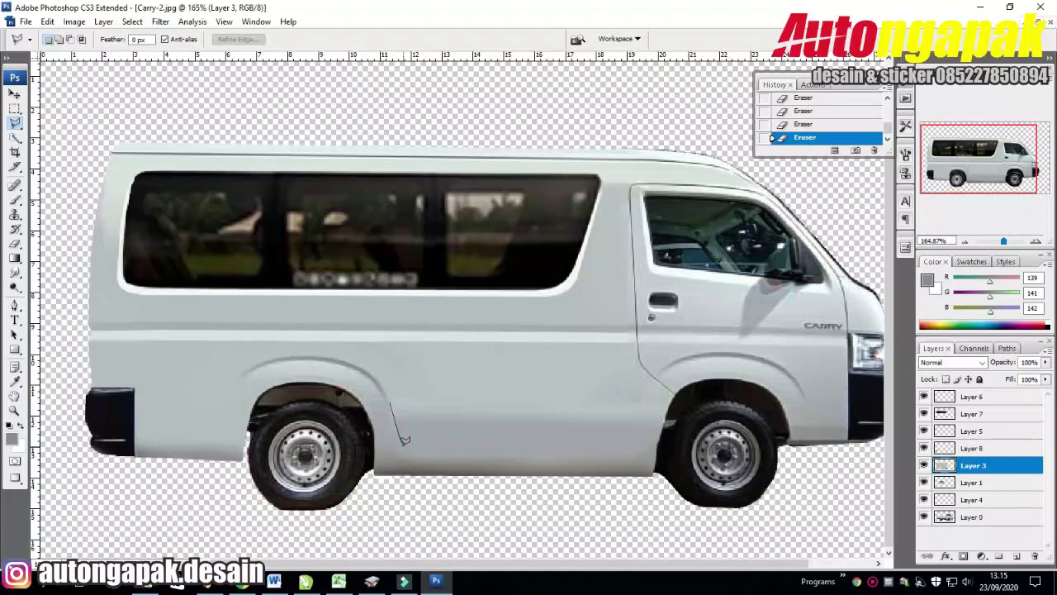
{"action": "double_click", "coordinate": [486, 450]}
Lasso the stray pixels along the van's front roof edge and delete them on Layer 3
{"action": "key", "text": "m"}
{"action": "left_click", "coordinate": [202, 105]}
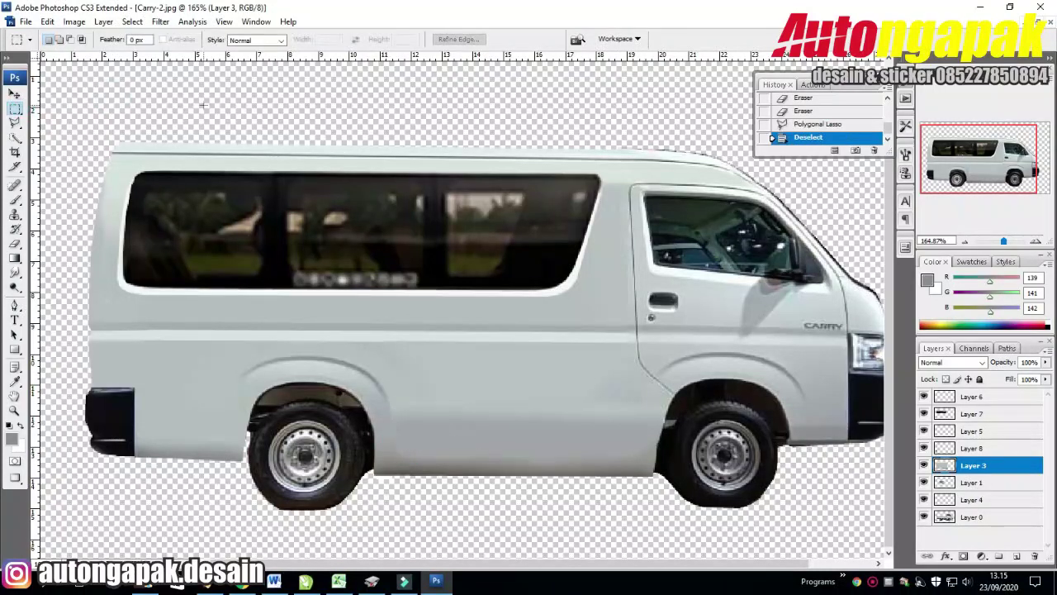
{"action": "left_click", "coordinate": [831, 569]}
{"action": "left_click_drag", "start_coordinate": [522, 145], "coordinate": [529, 148]}
{"action": "key", "text": "l"}
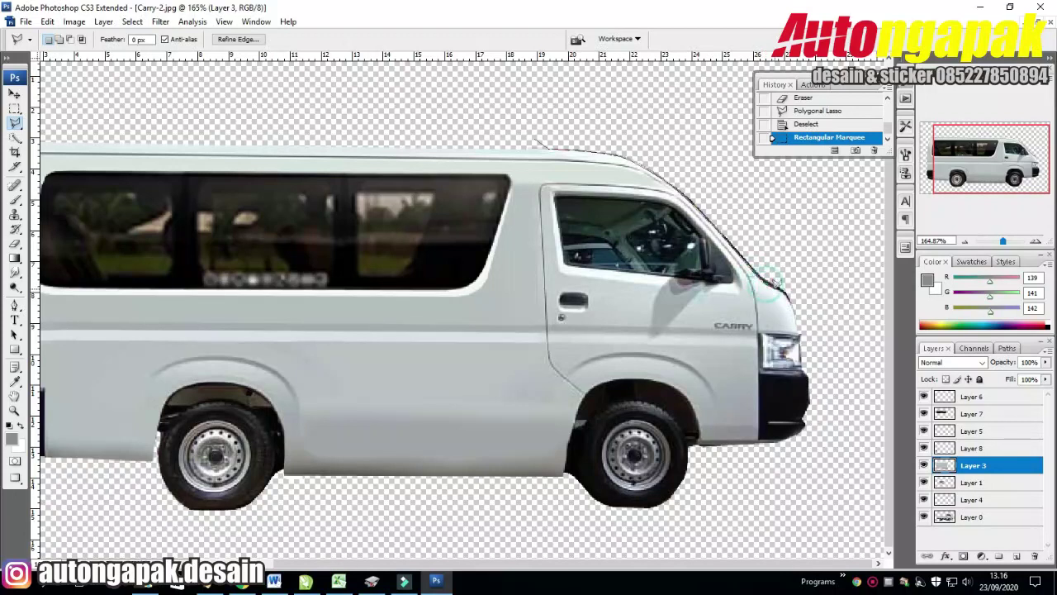
{"action": "left_click", "coordinate": [784, 295]}
{"action": "left_click", "coordinate": [814, 276]}
{"action": "double_click", "coordinate": [684, 101]}
{"action": "key", "text": "Down"}
{"action": "key", "text": "Delete"}
Delete the same stray edge pixels on Layer 0 and release the selection
{"action": "left_click", "coordinate": [985, 519]}
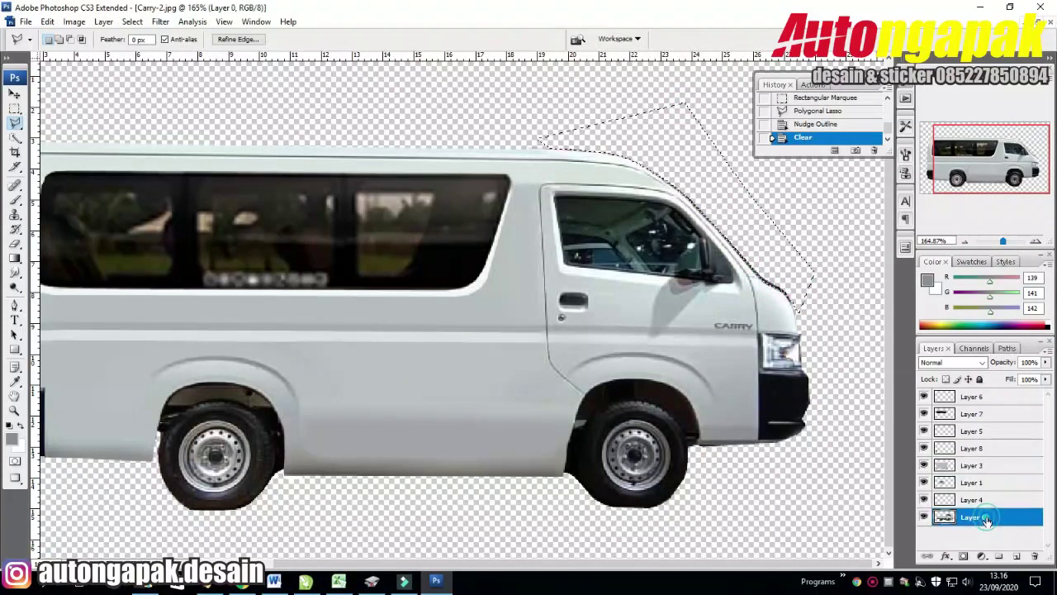
{"action": "key", "text": "Delete"}
{"action": "key", "text": "Down"}
{"action": "key", "text": "Delete"}
{"action": "key", "text": "ctrl+d"}
Polygon-select a narrow band along the van's sloping windshield edge
{"action": "key", "text": "m"}
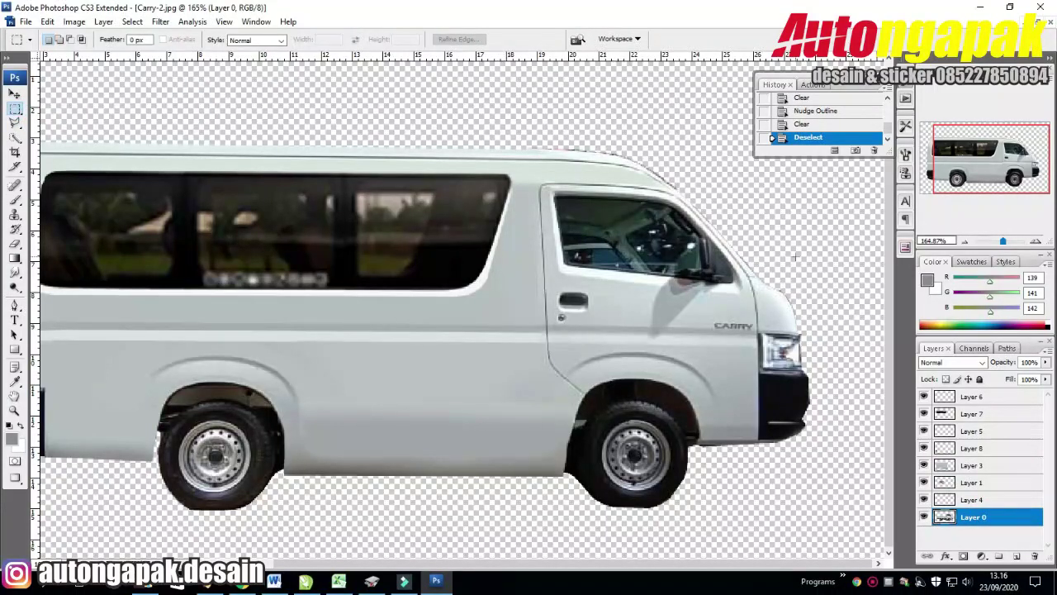
{"action": "left_click", "coordinate": [16, 121]}
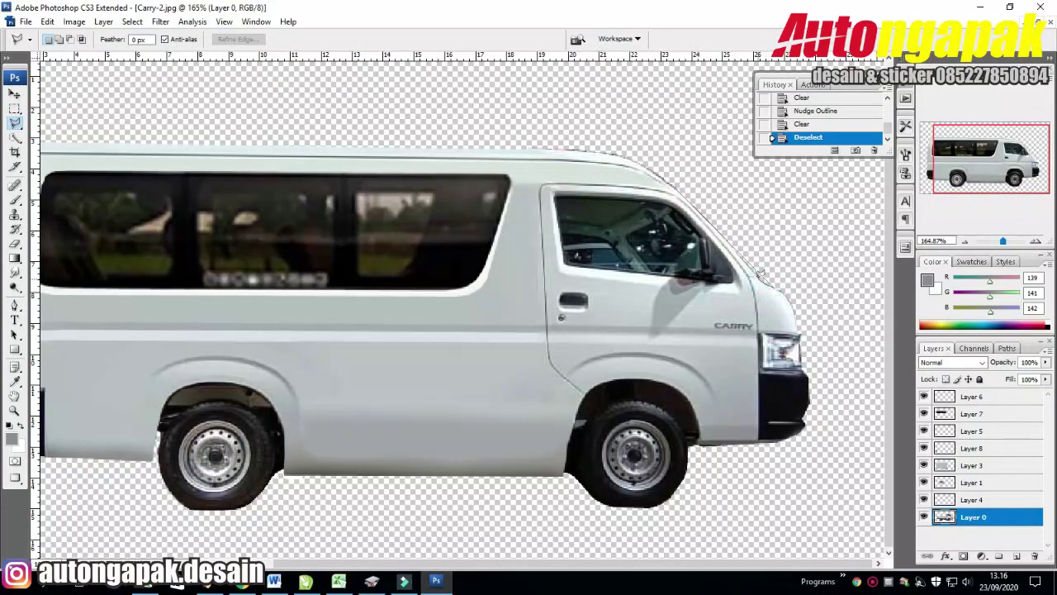
{"action": "double_click", "coordinate": [685, 187]}
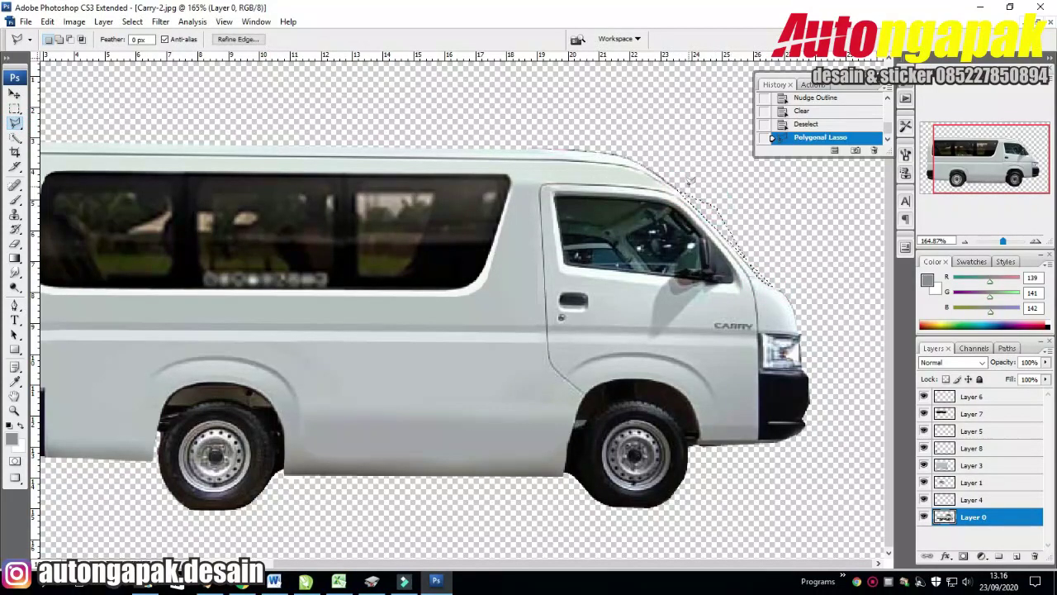
{"action": "double_click", "coordinate": [702, 184]}
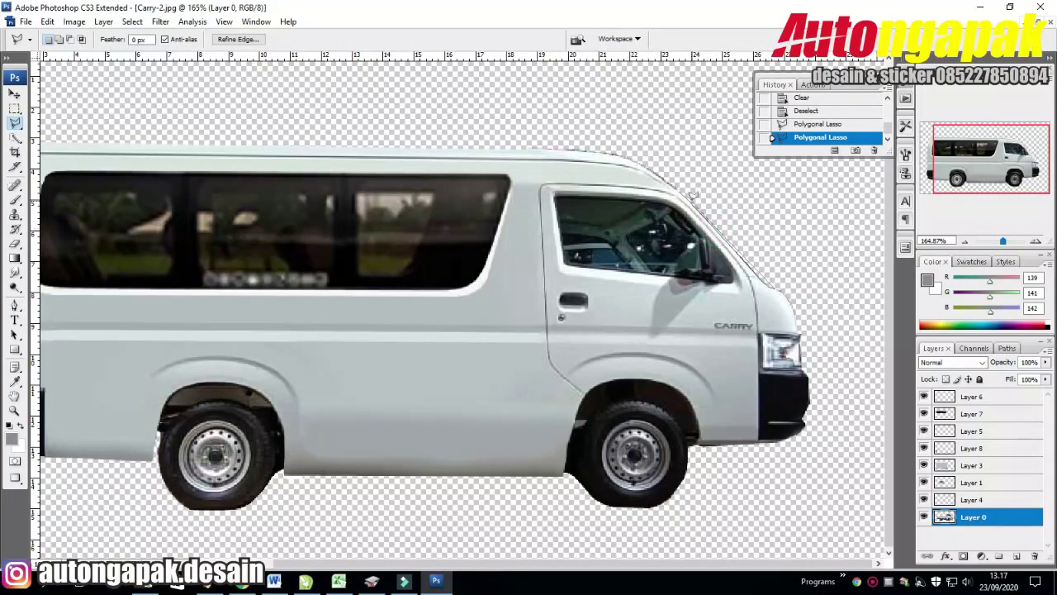
{"action": "double_click", "coordinate": [687, 191]}
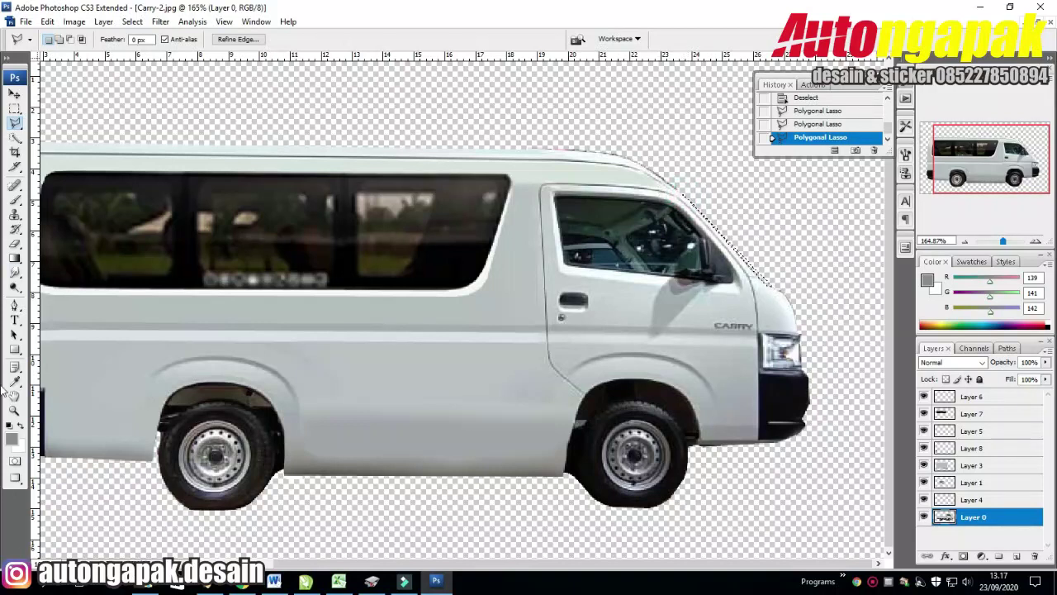
Sample a near-black from the van and paint the windshield edge, then deselect and zoom in
{"action": "key", "text": "i"}
{"action": "left_click", "coordinate": [464, 252]}
{"action": "left_click", "coordinate": [15, 199]}
{"action": "left_click_drag", "start_coordinate": [682, 195], "coordinate": [773, 287]}
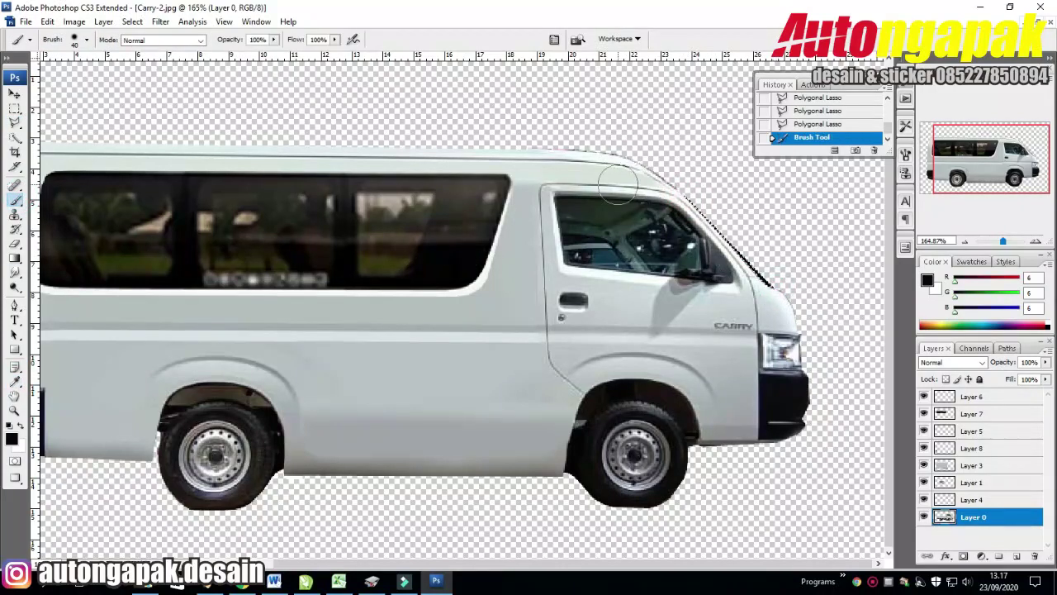
{"action": "key", "text": "ctrl+d"}
{"action": "key", "text": "m"}
{"action": "left_click_drag", "start_coordinate": [1003, 242], "coordinate": [1008, 241]}
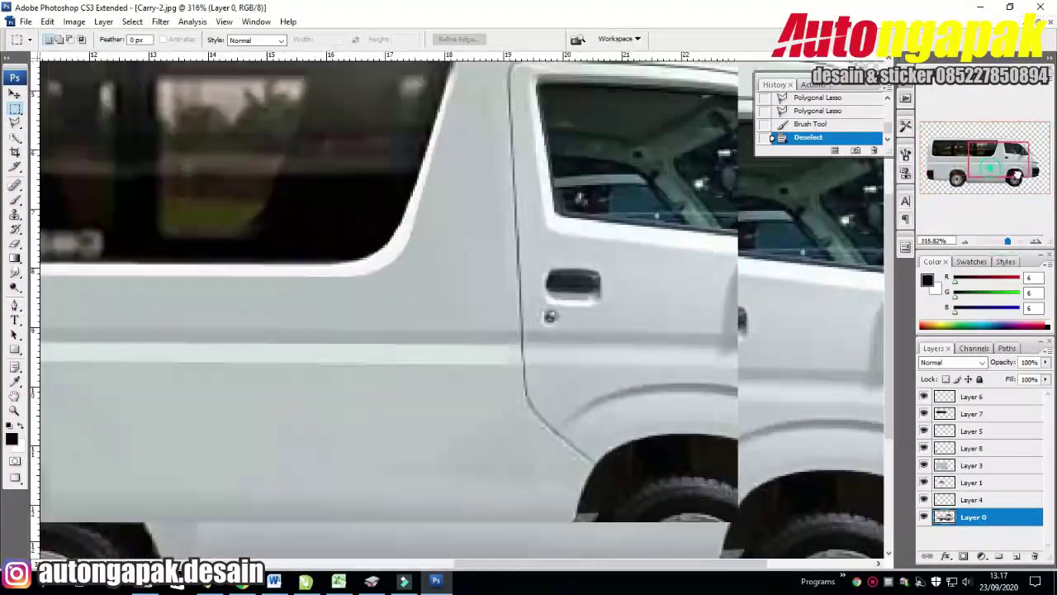
Lasso the area below the front bumper and paint it with sampled black
{"action": "key", "text": "l"}
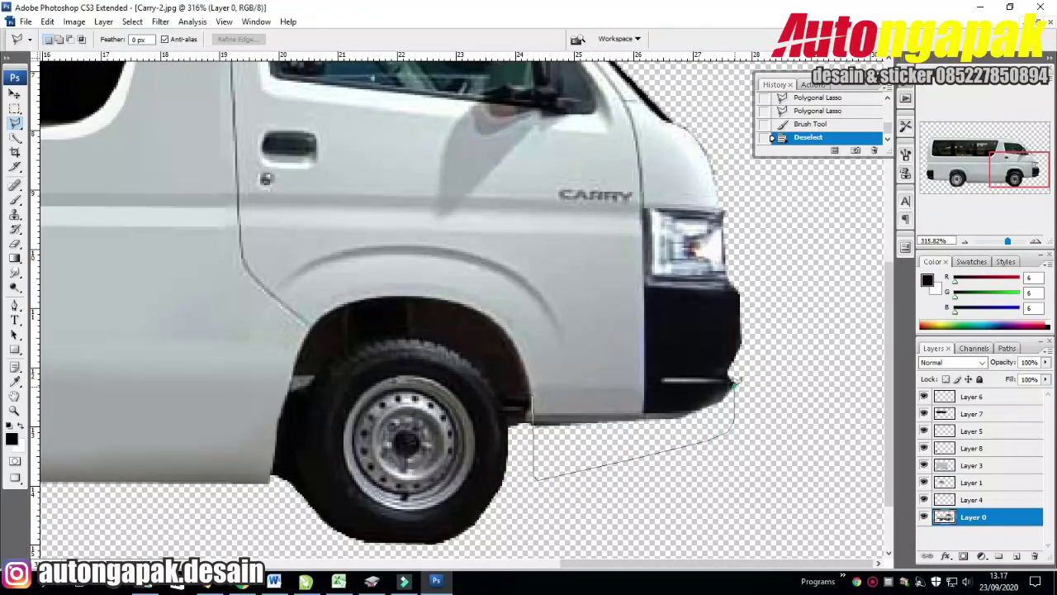
{"action": "left_click", "coordinate": [532, 388]}
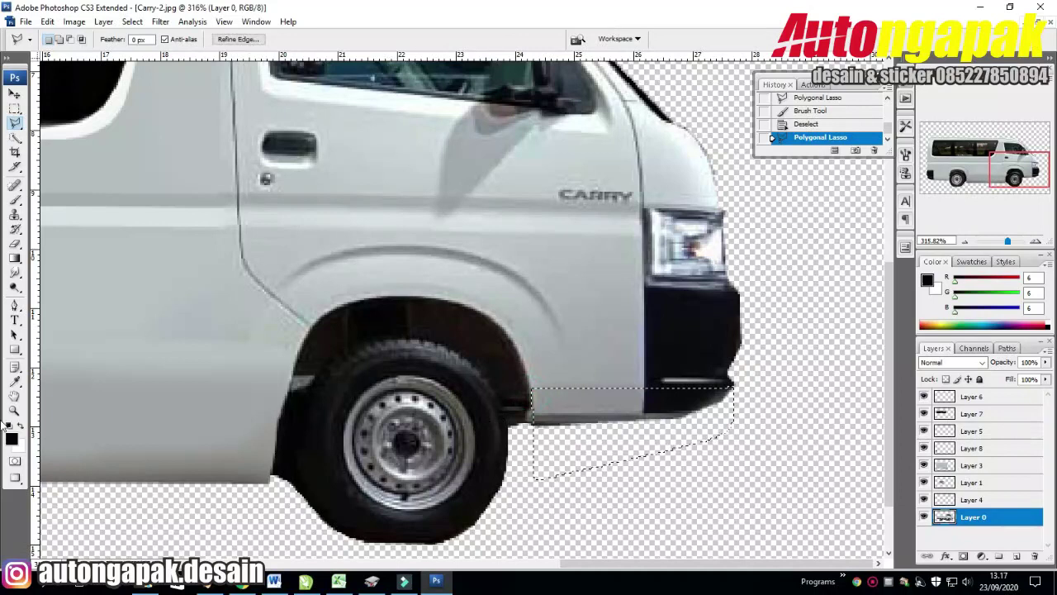
{"action": "left_click", "coordinate": [15, 380]}
{"action": "left_click", "coordinate": [15, 200]}
{"action": "mouse_move", "coordinate": [719, 405]}
{"action": "left_mouse_down"}
{"action": "mouse_move", "coordinate": [685, 378]}
{"action": "mouse_move", "coordinate": [652, 425]}
{"action": "mouse_move", "coordinate": [585, 437]}
{"action": "mouse_move", "coordinate": [755, 401]}
{"action": "mouse_move", "coordinate": [543, 444]}
{"action": "mouse_move", "coordinate": [632, 481]}
{"action": "left_mouse_up"}
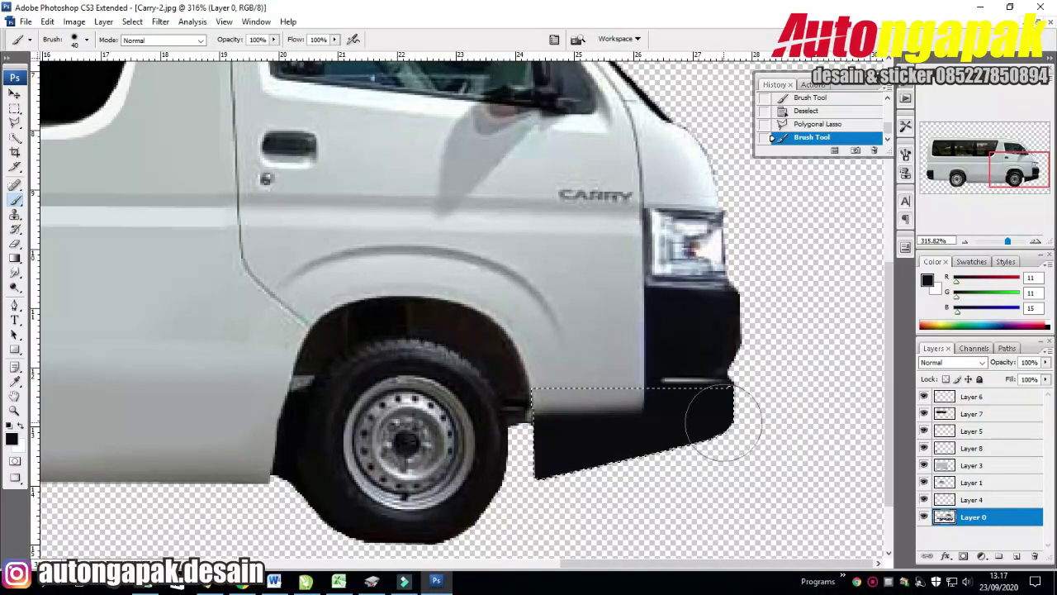
Paint a thin strip above the black skirt in the sampled grey body colour, then deselect
{"action": "left_click", "coordinate": [15, 124]}
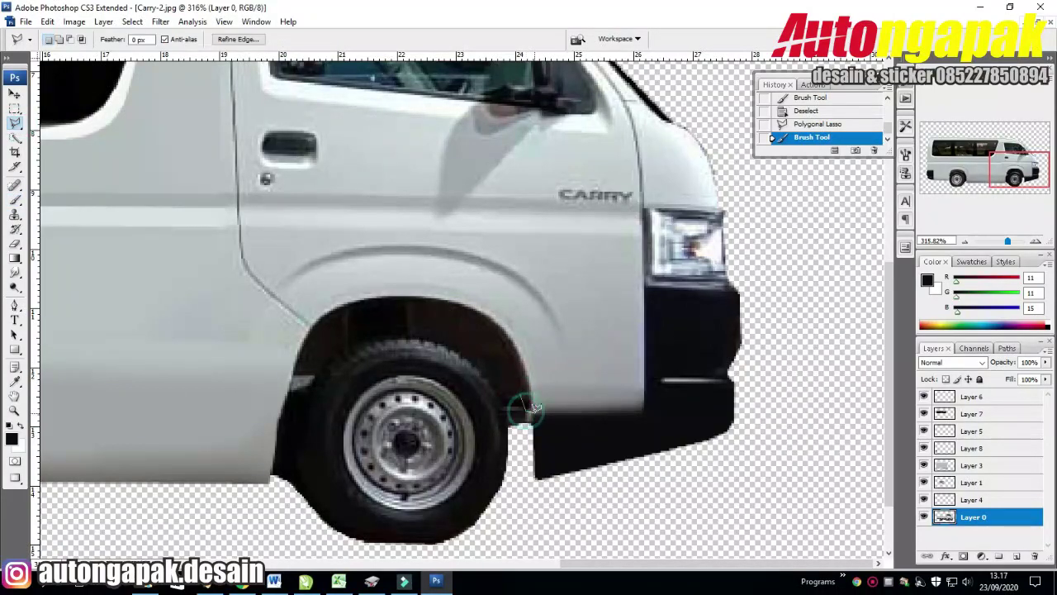
{"action": "left_click", "coordinate": [531, 398]}
{"action": "key", "text": "Down"}
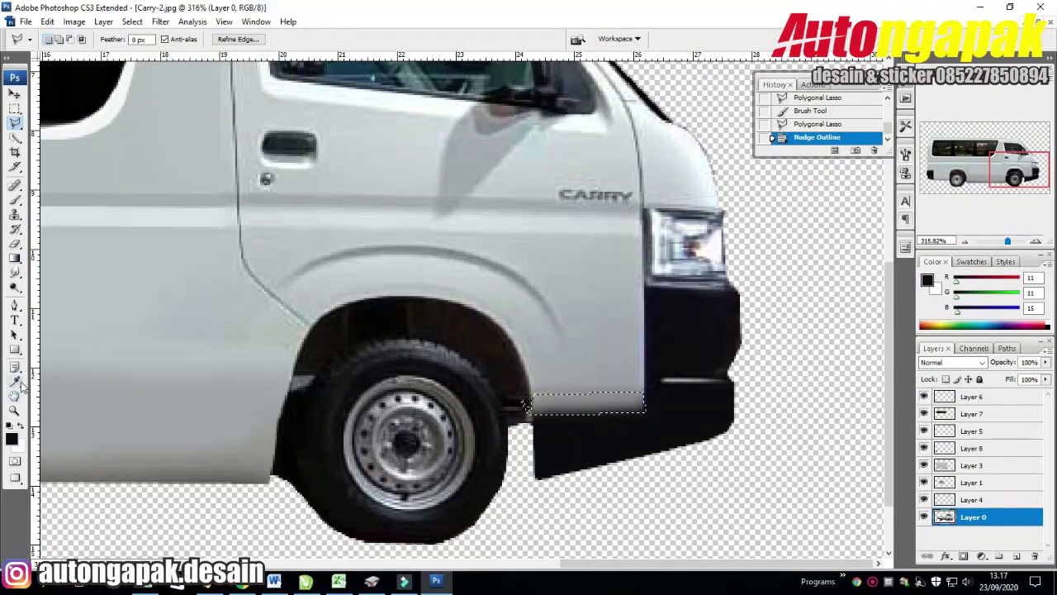
{"action": "left_click", "coordinate": [15, 380]}
{"action": "left_click", "coordinate": [227, 479]}
{"action": "key", "text": "b"}
{"action": "left_click_drag", "start_coordinate": [537, 372], "coordinate": [611, 368]}
{"action": "key", "text": "ctrl+z"}
{"action": "left_click_drag", "start_coordinate": [594, 442], "coordinate": [541, 446]}
{"action": "left_click", "coordinate": [15, 107]}
{"action": "key", "text": "ctrl+d"}
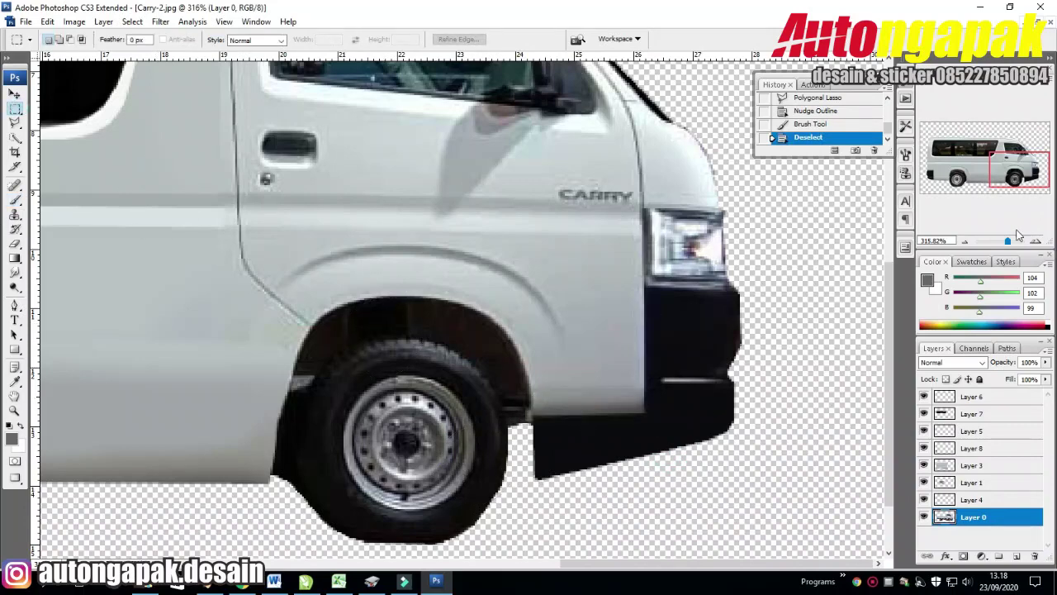
Delete the excess black below the front bumper, undoing the clear under the wheels
{"action": "left_click_drag", "start_coordinate": [1008, 241], "coordinate": [1002, 240]}
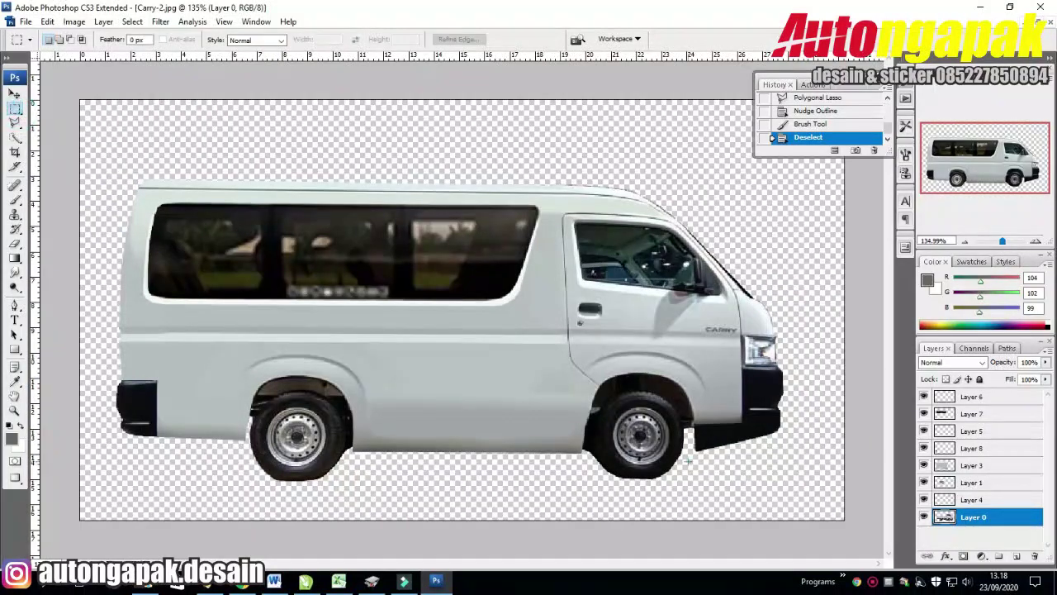
{"action": "left_click_drag", "start_coordinate": [687, 449], "coordinate": [733, 479]}
{"action": "key", "text": "Delete"}
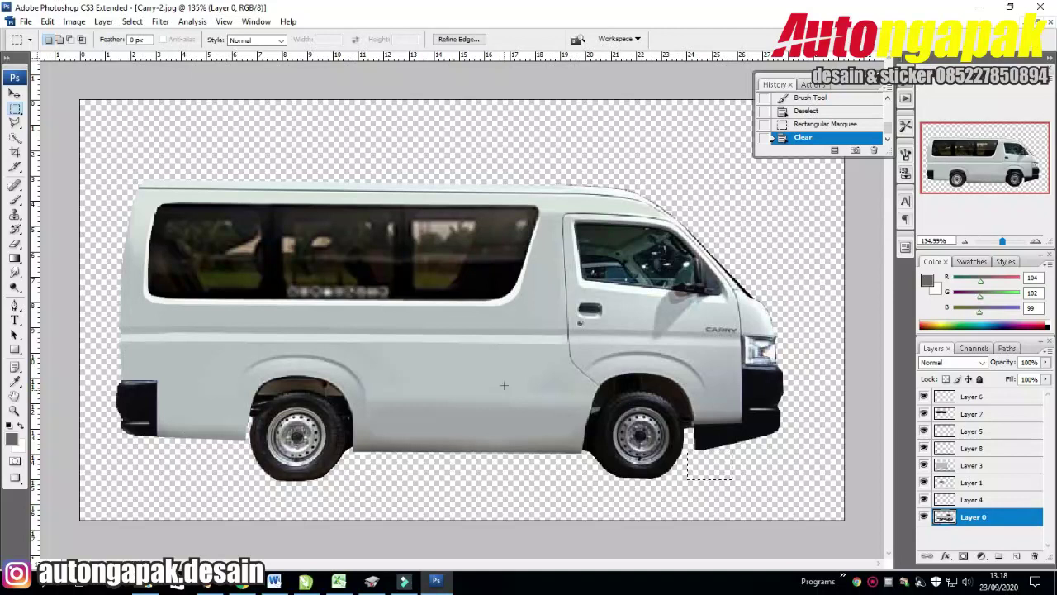
{"action": "key", "text": "ctrl+d"}
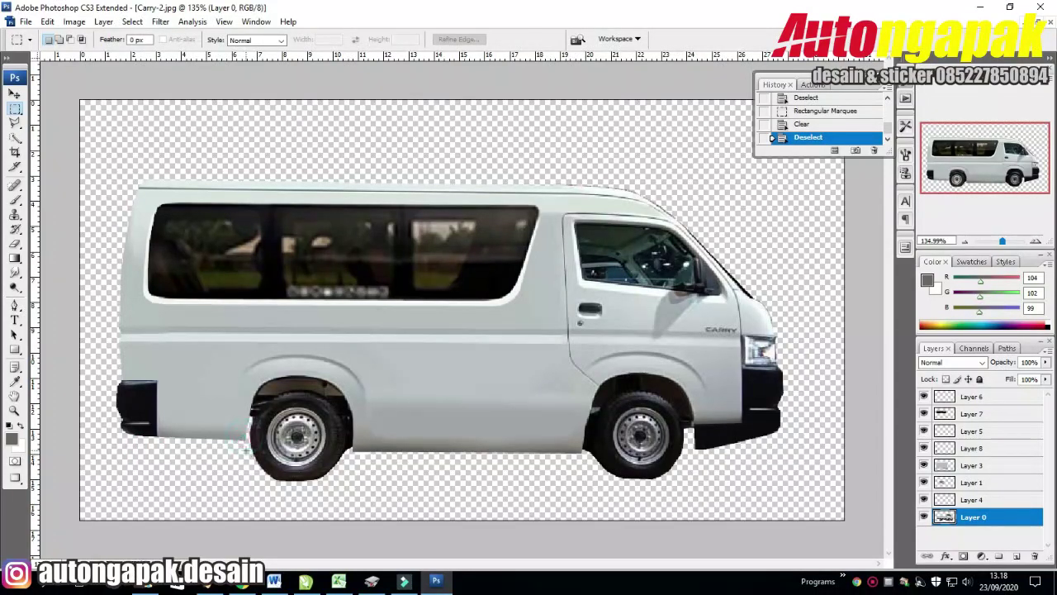
{"action": "left_click_drag", "start_coordinate": [631, 502], "coordinate": [759, 514]}
{"action": "key", "text": "Down"}
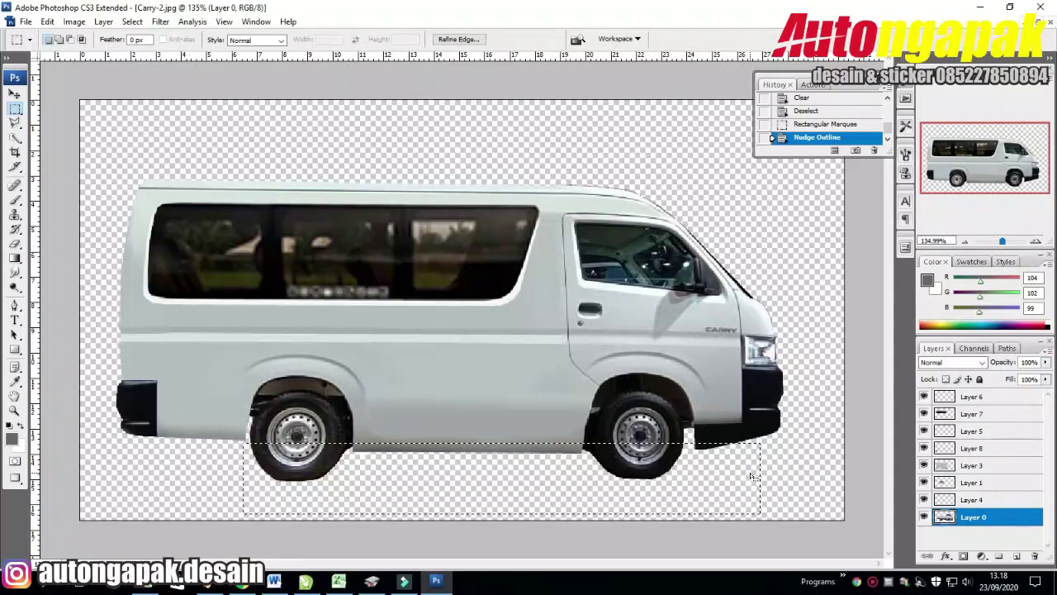
{"action": "key", "text": "Delete"}
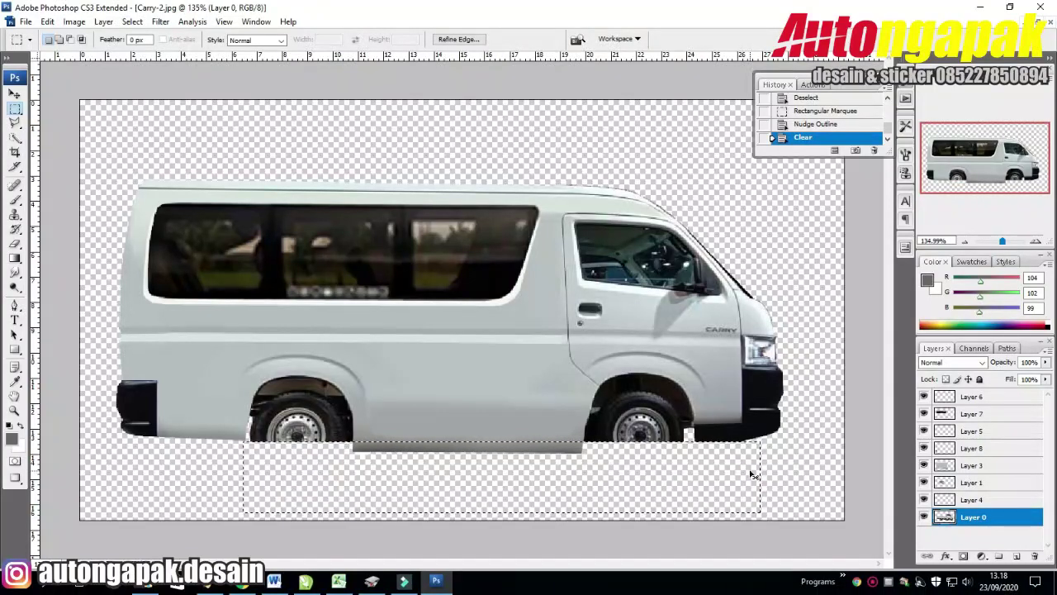
{"action": "key", "text": "ctrl+z"}
Clear the area below the van on Layer 3 and erase the lower area on Layer 0
{"action": "left_click", "coordinate": [971, 483]}
{"action": "left_click", "coordinate": [967, 465]}
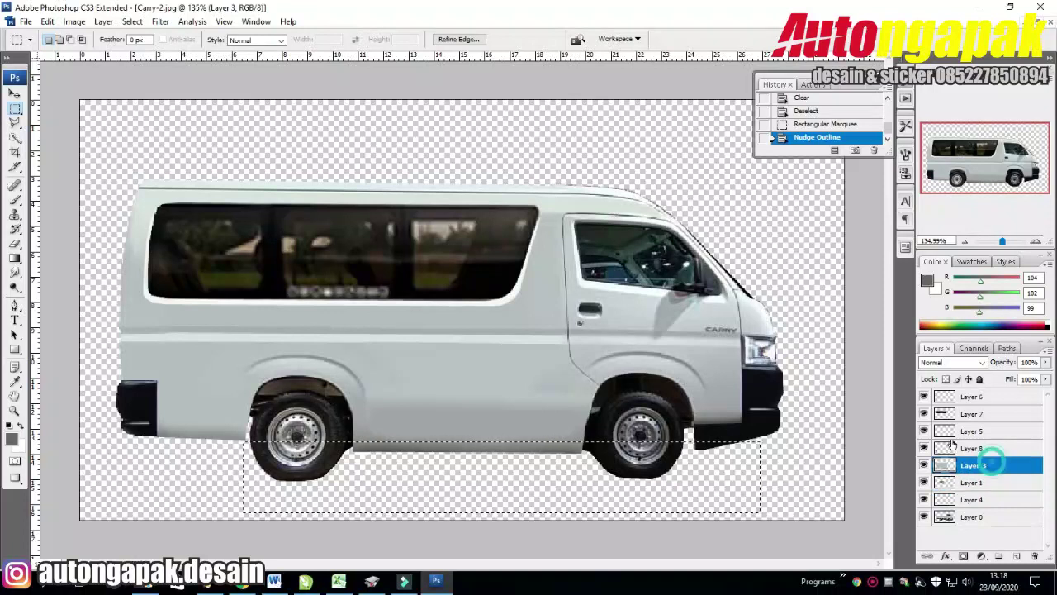
{"action": "key", "text": "Delete"}
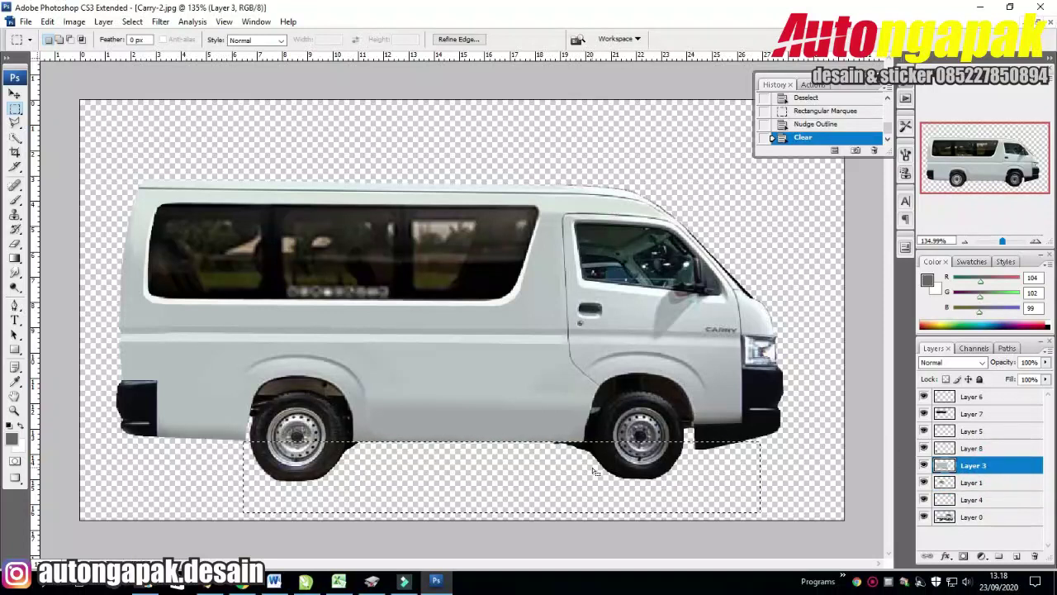
{"action": "key", "text": "shift+Up"}
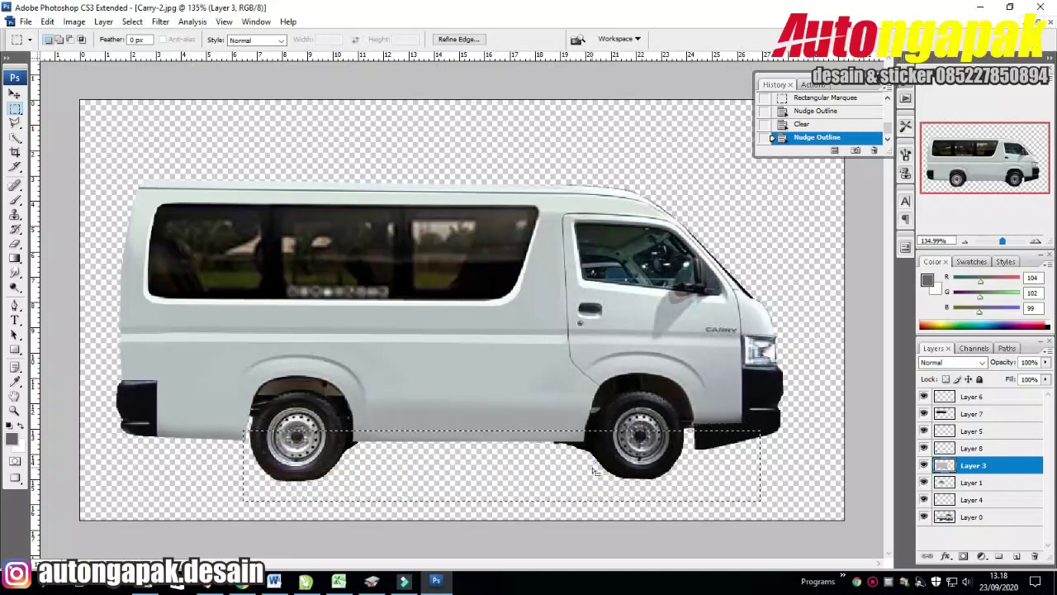
{"action": "left_click", "coordinate": [973, 517]}
{"action": "key", "text": "e"}
{"action": "left_click_drag", "start_coordinate": [719, 488], "coordinate": [751, 488]}
{"action": "key", "text": "shift+Up"}
{"action": "key", "text": "shift+Up"}
{"action": "key", "text": "shift+Up"}
{"action": "key", "text": "shift+Up"}
{"action": "key", "text": "shift+Up"}
{"action": "key", "text": "shift+Up"}
{"action": "key", "text": "shift+Up"}
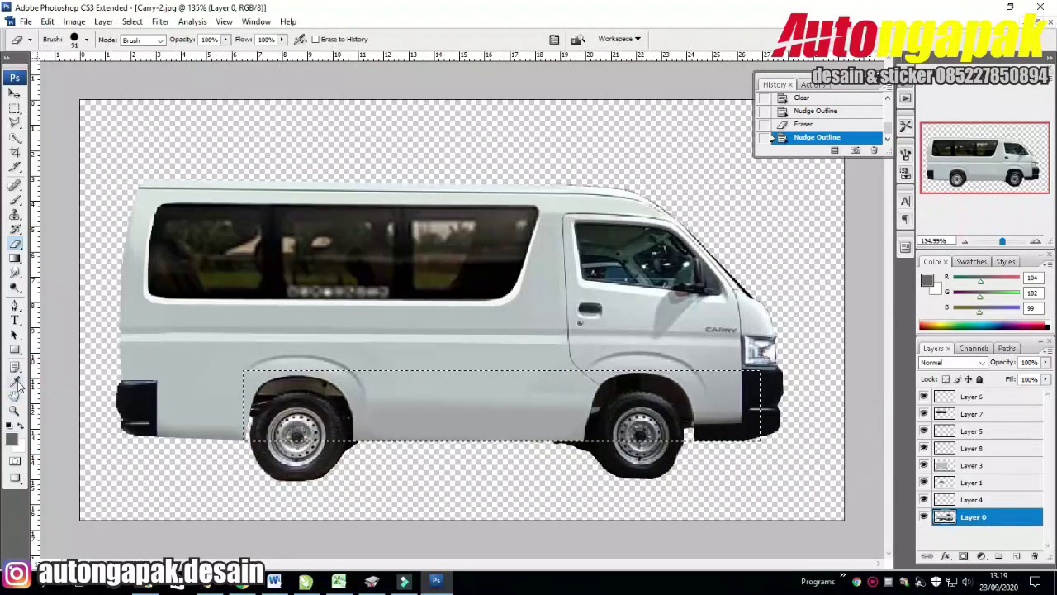
Sample the dark bumper colour and paint a dark stroke below the van
{"action": "left_click", "coordinate": [18, 385]}
{"action": "left_click", "coordinate": [367, 409]}
{"action": "key", "text": "b"}
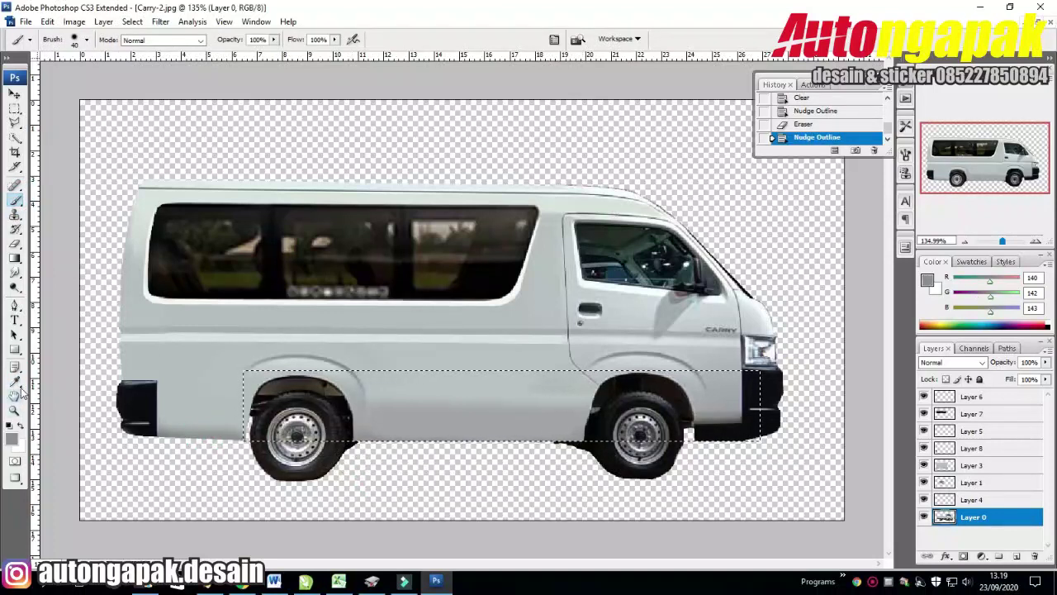
{"action": "key", "text": "i"}
{"action": "left_click", "coordinate": [145, 398]}
{"action": "key", "text": "b"}
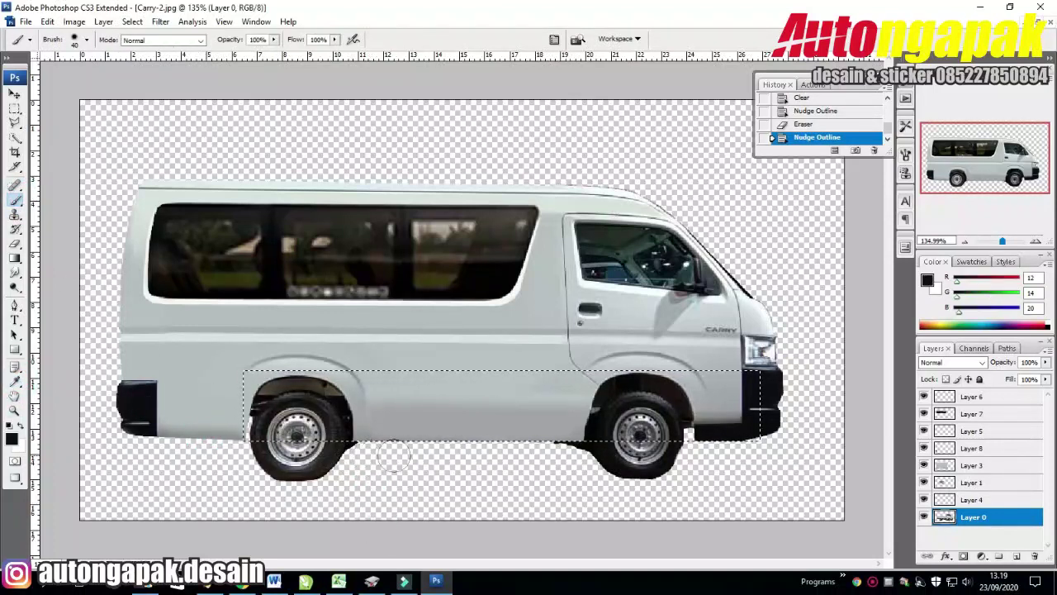
{"action": "left_click", "coordinate": [459, 450]}
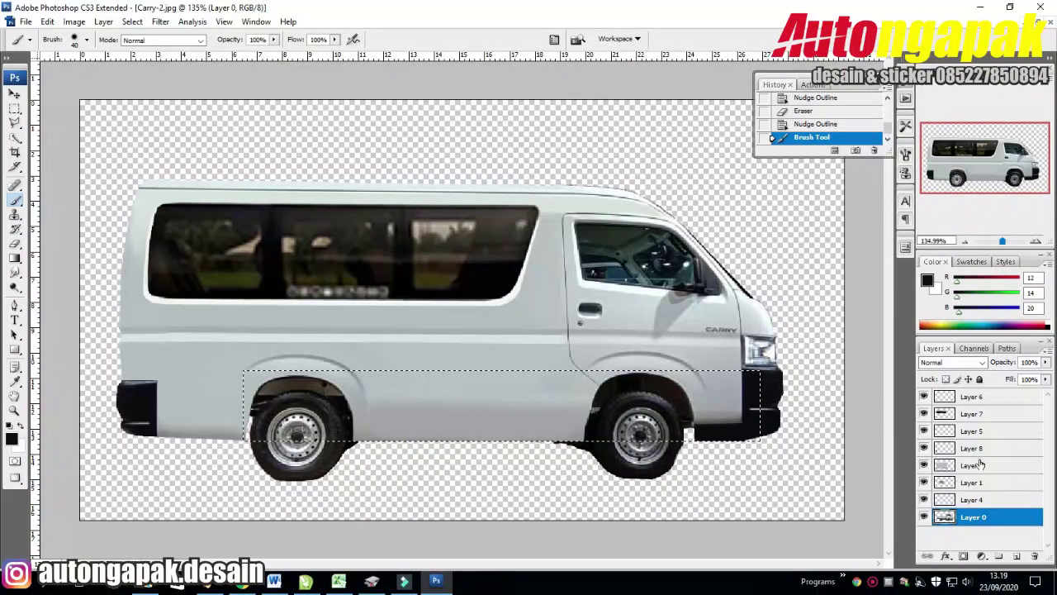
Enlarge the brush to 112 px and paint another dark stroke along the van's lower side
{"action": "key", "text": "alt+bracketright"}
{"action": "key", "text": "alt+bracketright"}
{"action": "key", "text": "alt+bracketright"}
{"action": "left_click", "coordinate": [403, 452]}
{"action": "left_click", "coordinate": [86, 39]}
{"action": "left_click_drag", "start_coordinate": [33, 73], "coordinate": [53, 73]}
{"action": "left_click", "coordinate": [401, 505]}
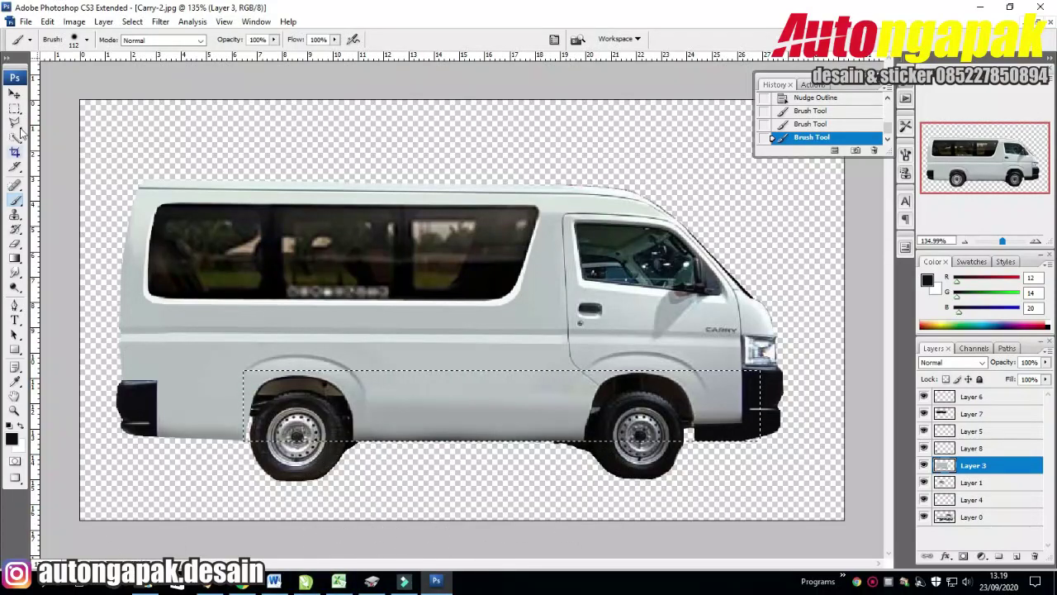
{"action": "key", "text": "m"}
{"action": "left_click", "coordinate": [305, 245]}
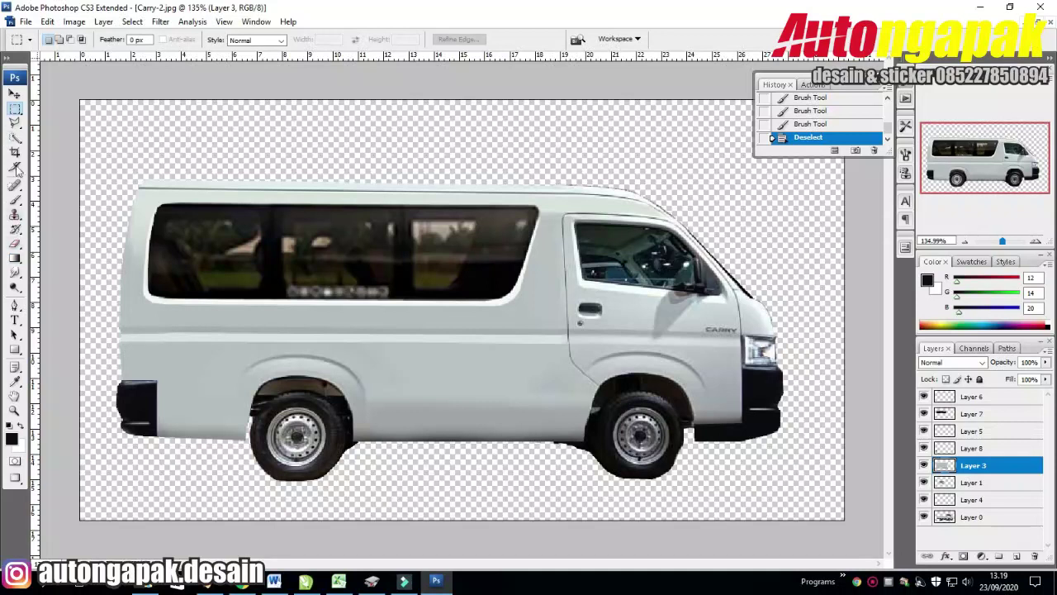
Copy the rear wheel with an elliptical selection and paste it over the front wheel
{"action": "right_click", "coordinate": [16, 113]}
{"action": "left_click", "coordinate": [58, 122]}
{"action": "left_click_drag", "start_coordinate": [245, 411], "coordinate": [358, 498]}
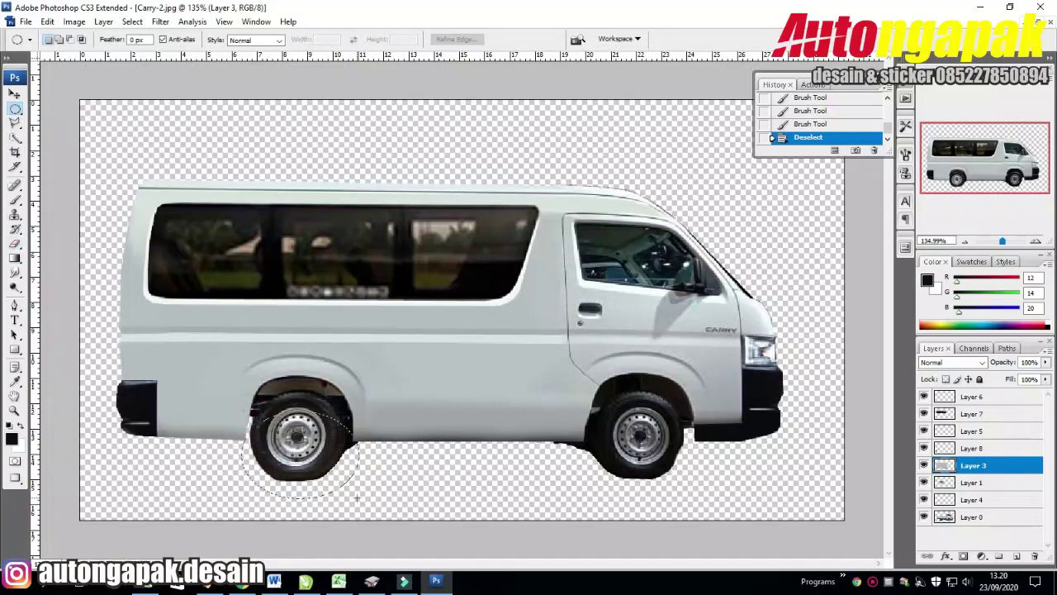
{"action": "key", "text": "ctrl+c"}
{"action": "left_click", "coordinate": [971, 516]}
{"action": "key", "text": "ctrl+v"}
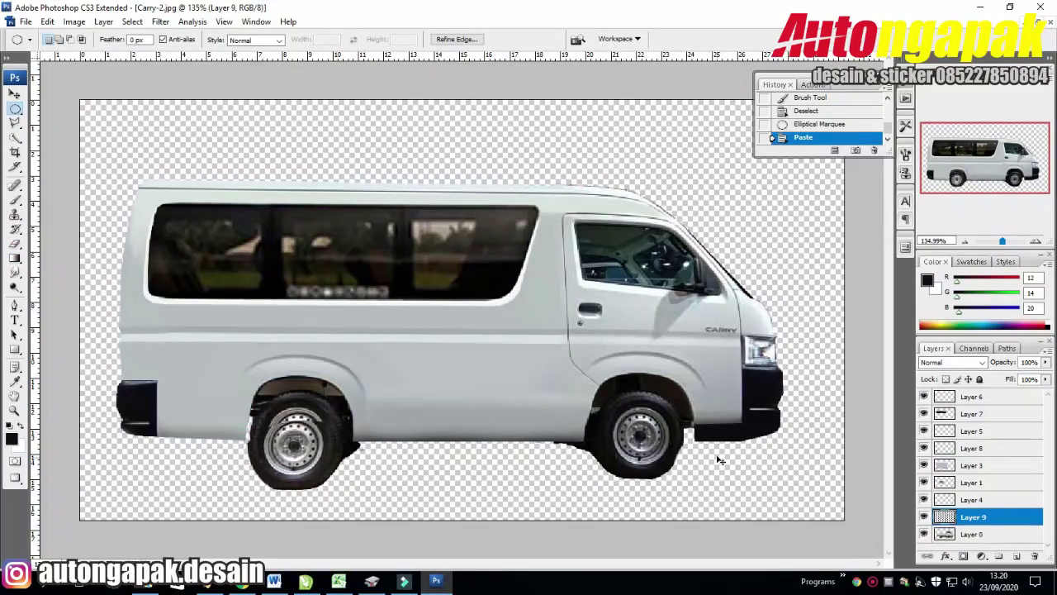
{"action": "left_click", "coordinate": [16, 94]}
{"action": "left_click_drag", "start_coordinate": [364, 506], "coordinate": [705, 499]}
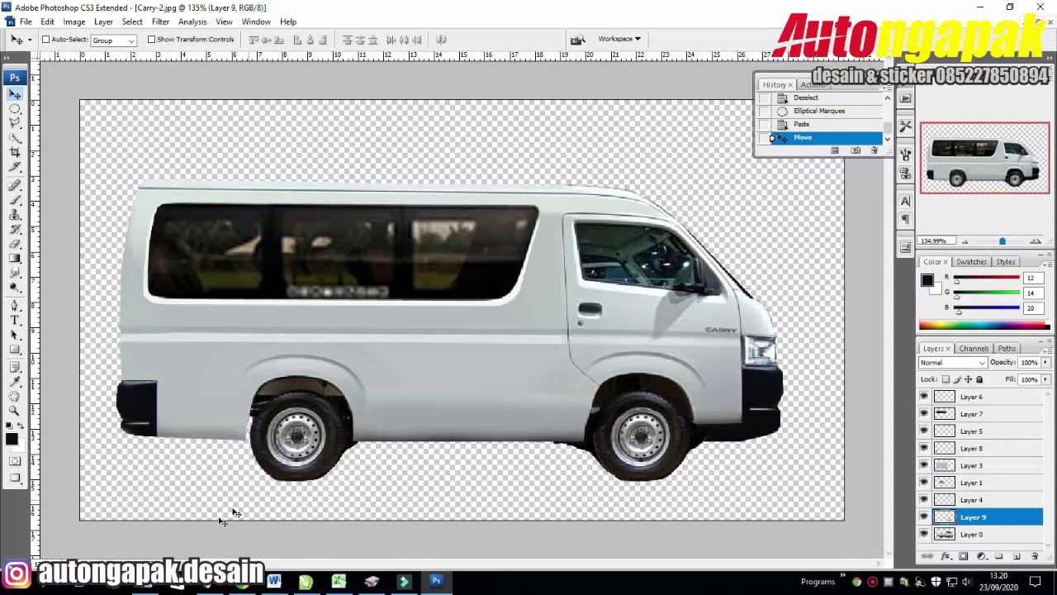
Erase stray pixels between the front wheel and bumper with a 13 px eraser
{"action": "left_click", "coordinate": [15, 244]}
{"action": "left_click", "coordinate": [87, 39]}
{"action": "left_click", "coordinate": [110, 149]}
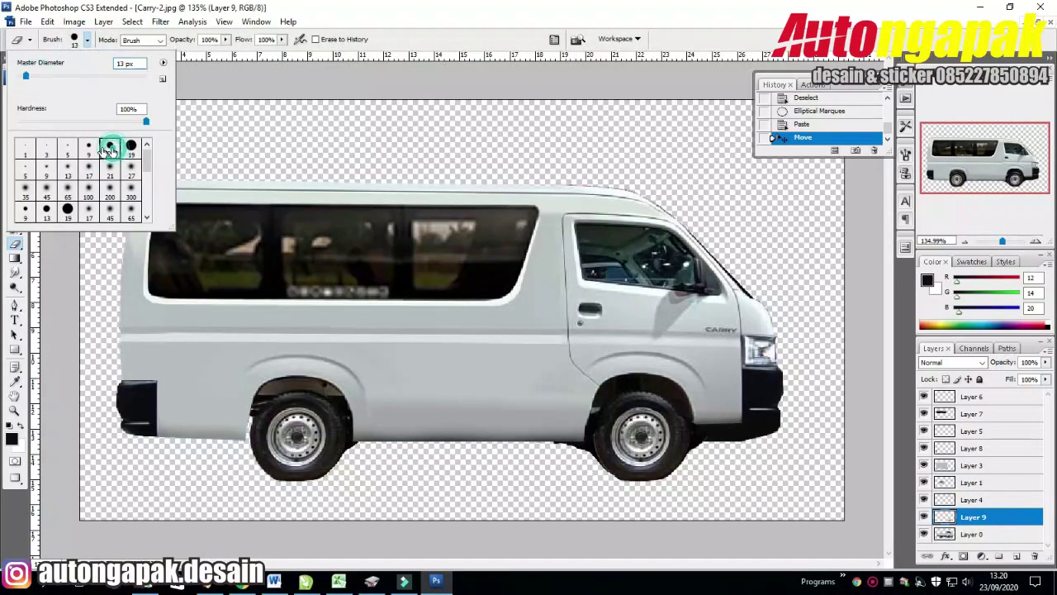
{"action": "left_click", "coordinate": [705, 474]}
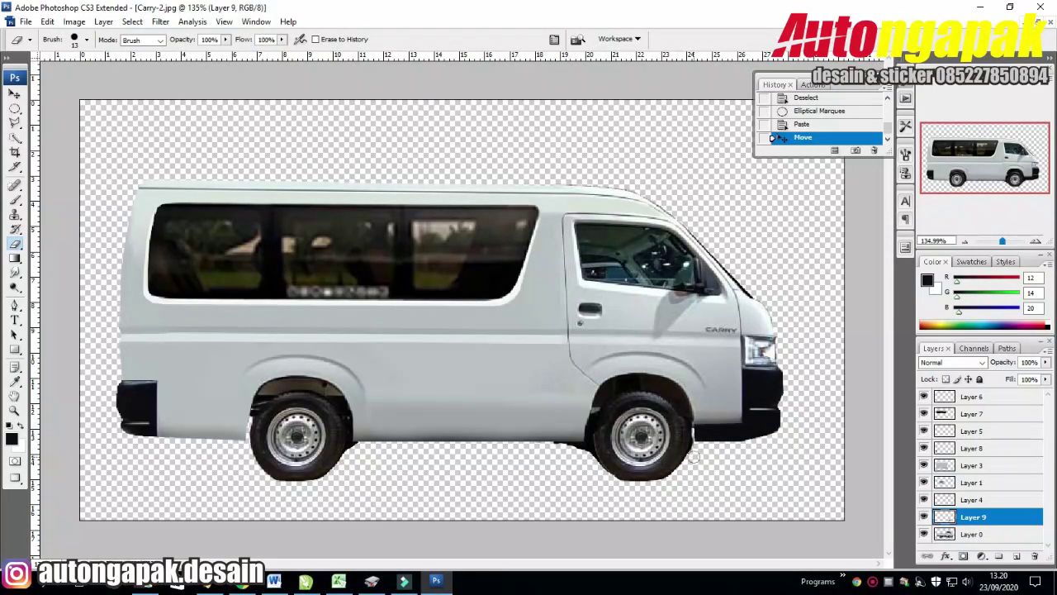
{"action": "left_click_drag", "start_coordinate": [698, 434], "coordinate": [583, 493]}
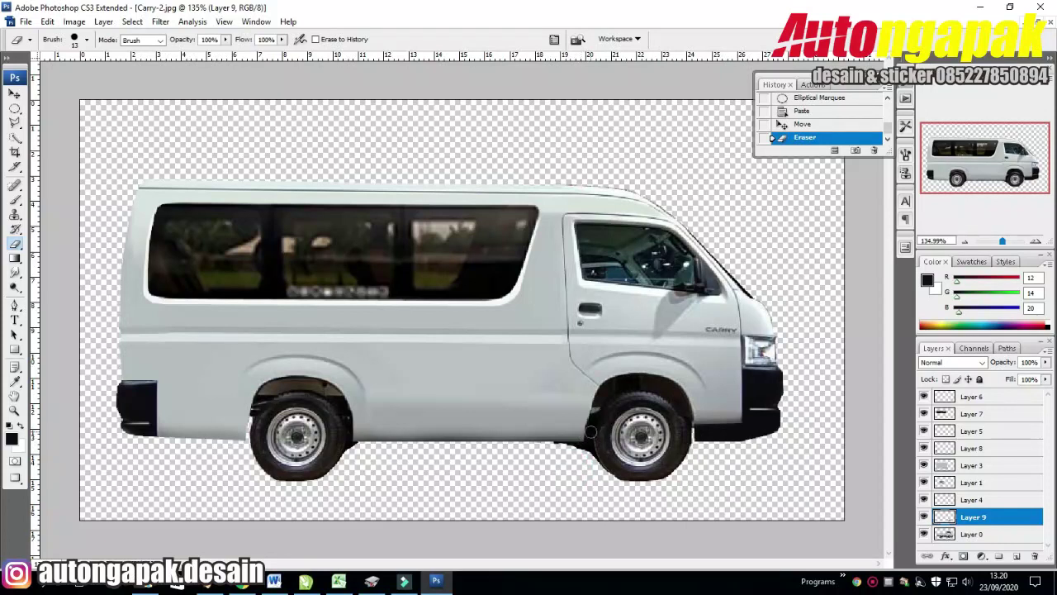
{"action": "left_click_drag", "start_coordinate": [600, 426], "coordinate": [736, 404]}
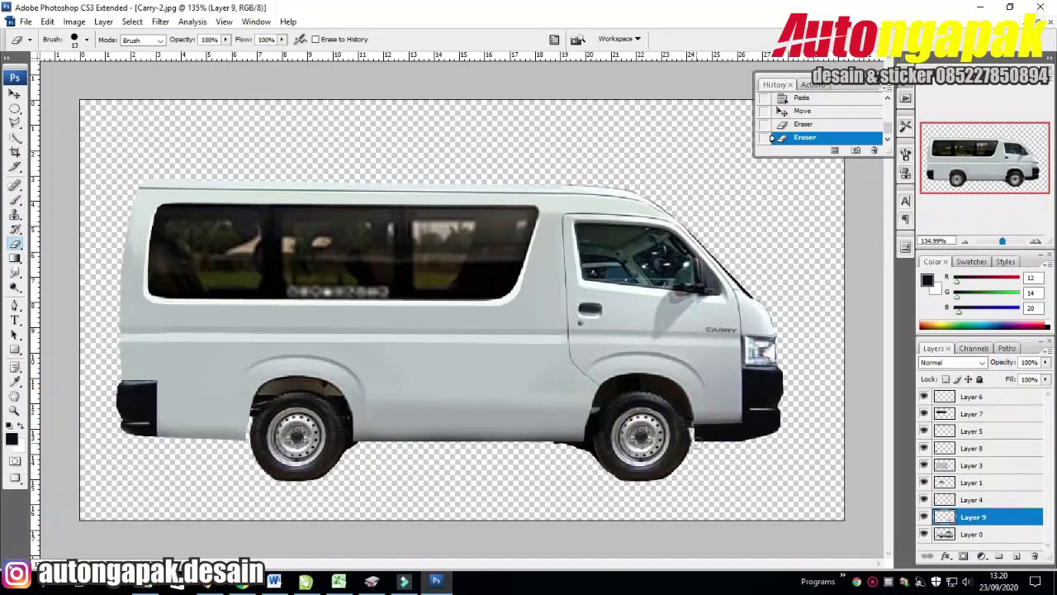
Change the eraser to a soft 34 px brush, then to a 19 px hard brush
{"action": "right_click", "coordinate": [19, 247]}
{"action": "left_click", "coordinate": [86, 39]}
{"action": "left_click", "coordinate": [46, 171]}
{"action": "left_click_drag", "start_coordinate": [20, 76], "coordinate": [39, 75]}
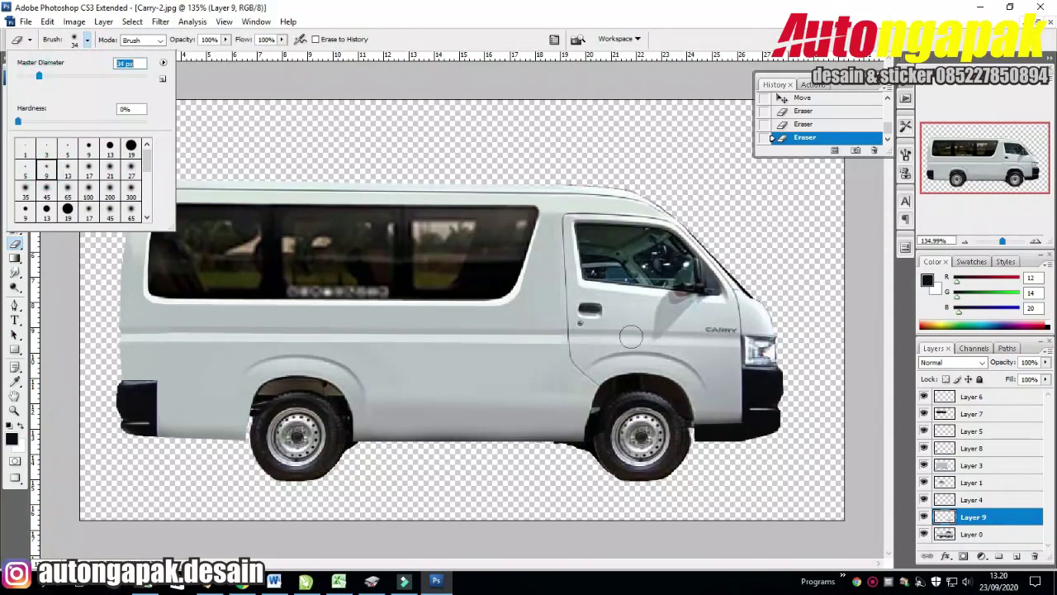
{"action": "left_click", "coordinate": [632, 335]}
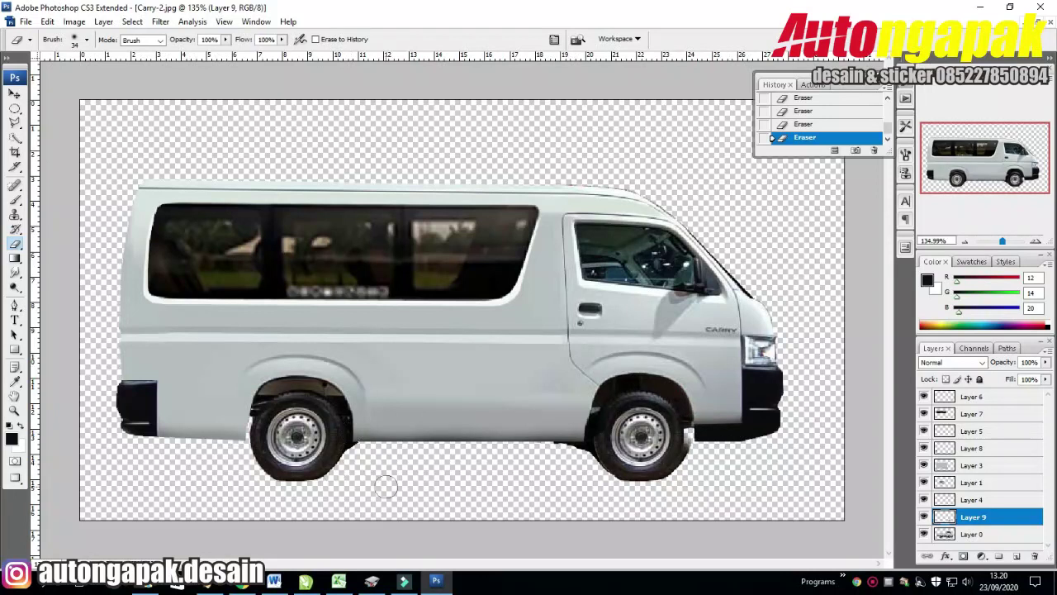
{"action": "left_click", "coordinate": [86, 39]}
{"action": "left_click", "coordinate": [128, 148]}
{"action": "left_click", "coordinate": [694, 426]}
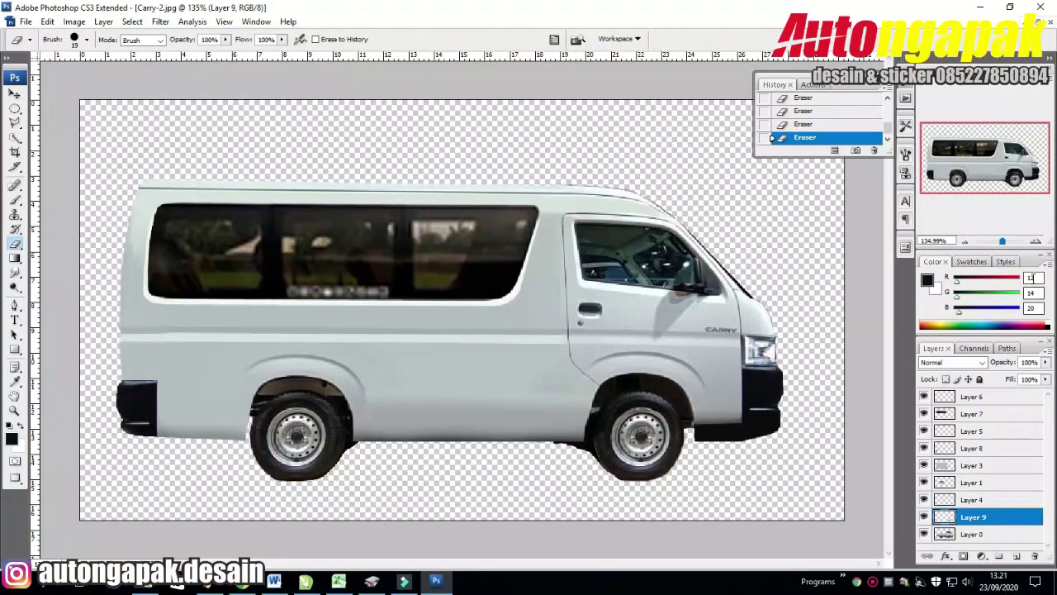
Nudge the wheel layer right, zoom out to the whole image, and return to CorelDRAW
{"action": "key", "text": "v"}
{"action": "key", "text": "Right"}
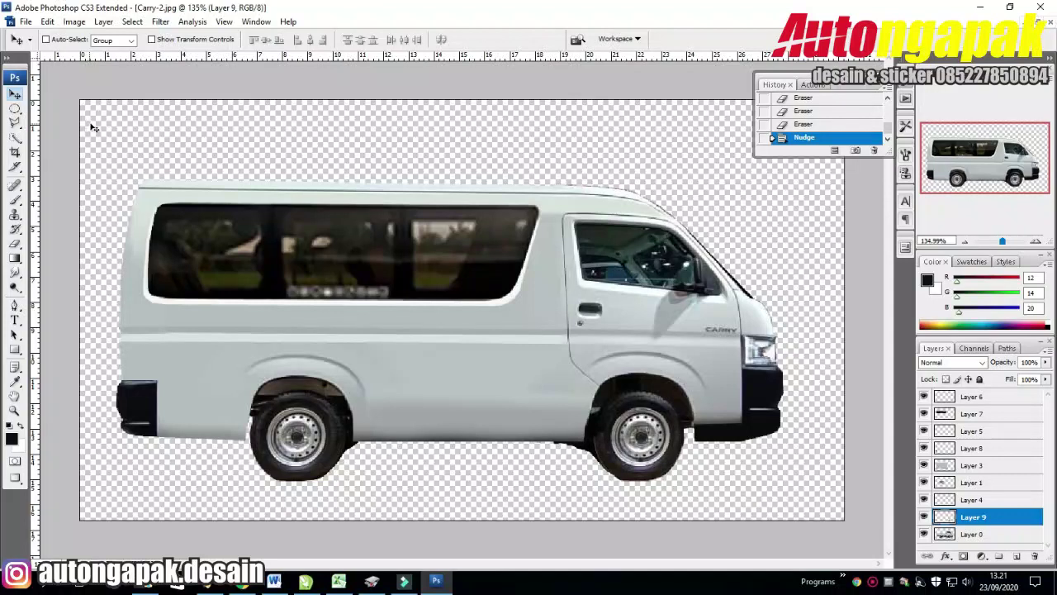
{"action": "left_click", "coordinate": [997, 241]}
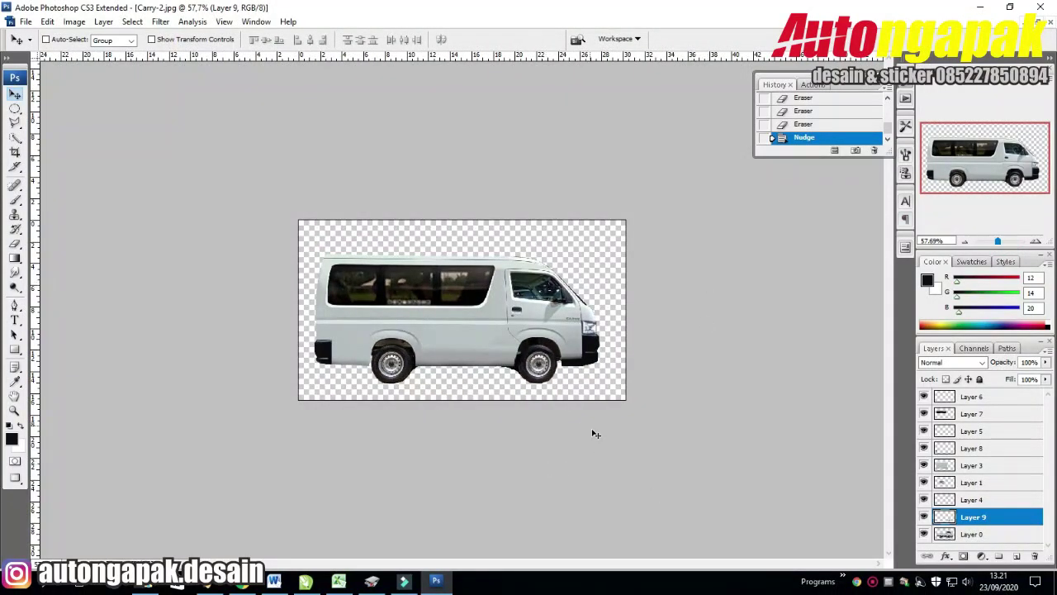
{"action": "left_click", "coordinate": [871, 584]}
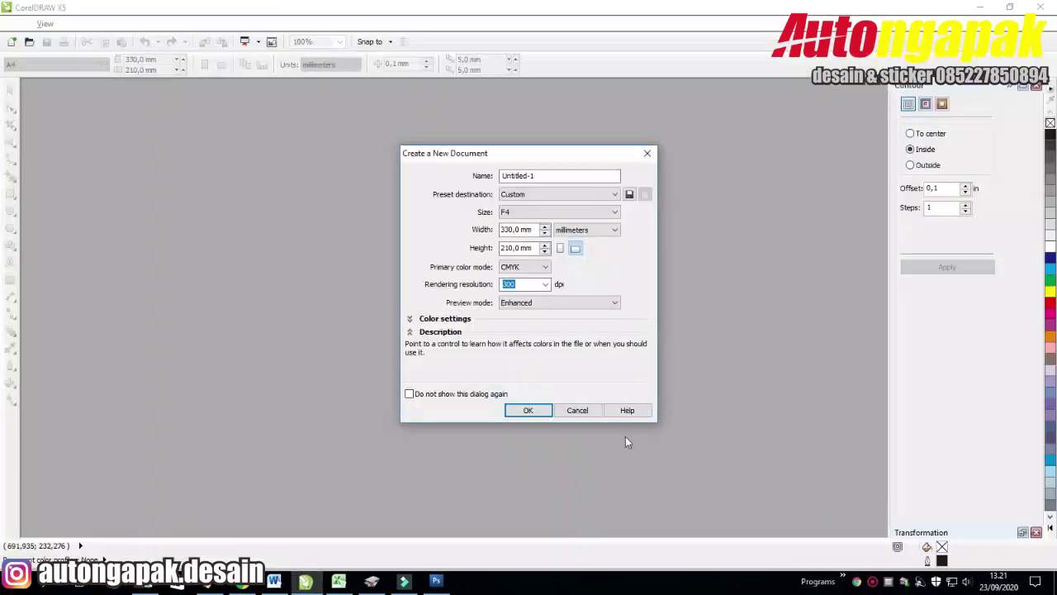
Create the blank document and import 'futura new copy' from Downloads onto the page
{"action": "left_click", "coordinate": [541, 413]}
{"action": "key", "text": "ctrl+i"}
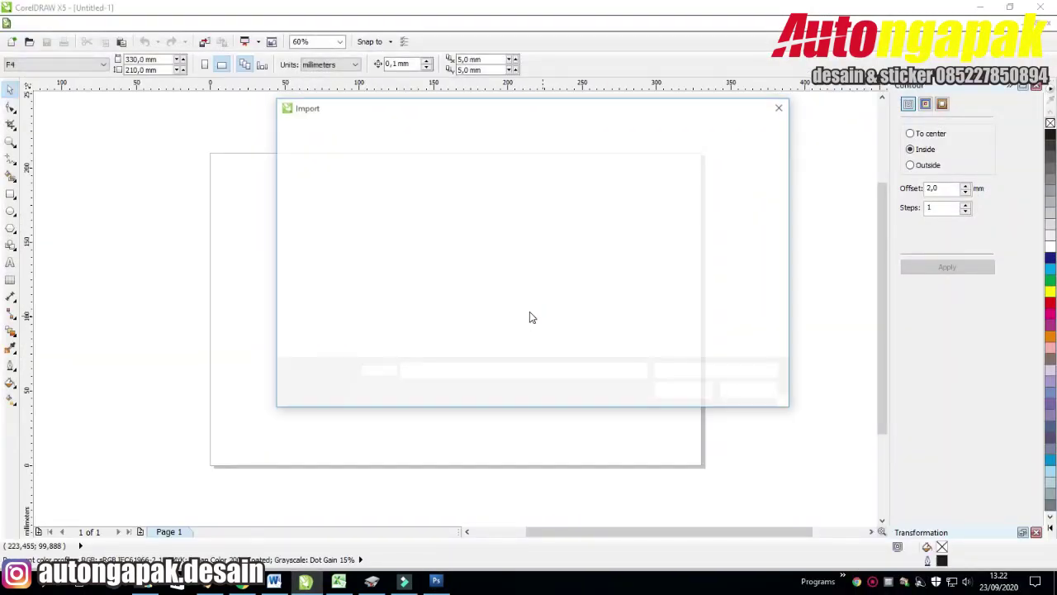
{"action": "left_click", "coordinate": [487, 312]}
{"action": "key", "text": "f"}
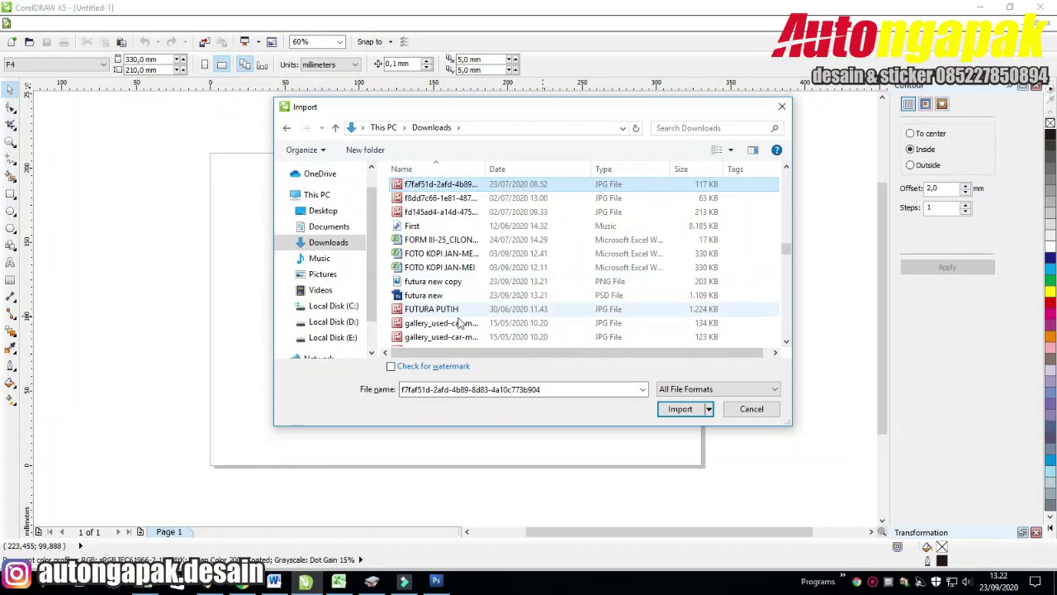
{"action": "left_click", "coordinate": [786, 251]}
{"action": "scroll", "coordinate": [535, 281], "scroll_direction": "down", "scroll_amount": 1}
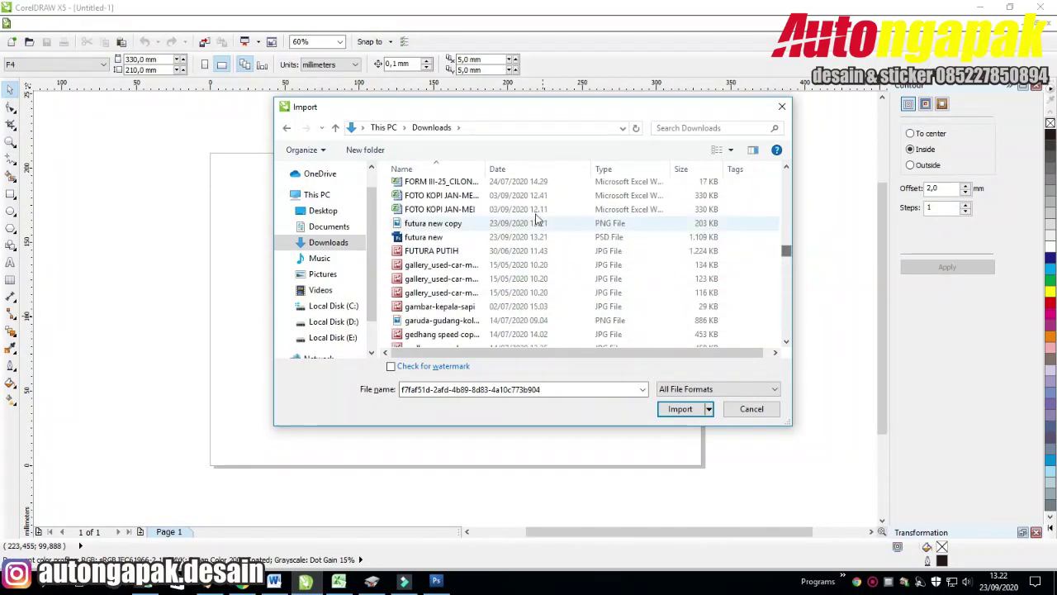
{"action": "double_click", "coordinate": [535, 220]}
{"action": "left_click", "coordinate": [339, 230]}
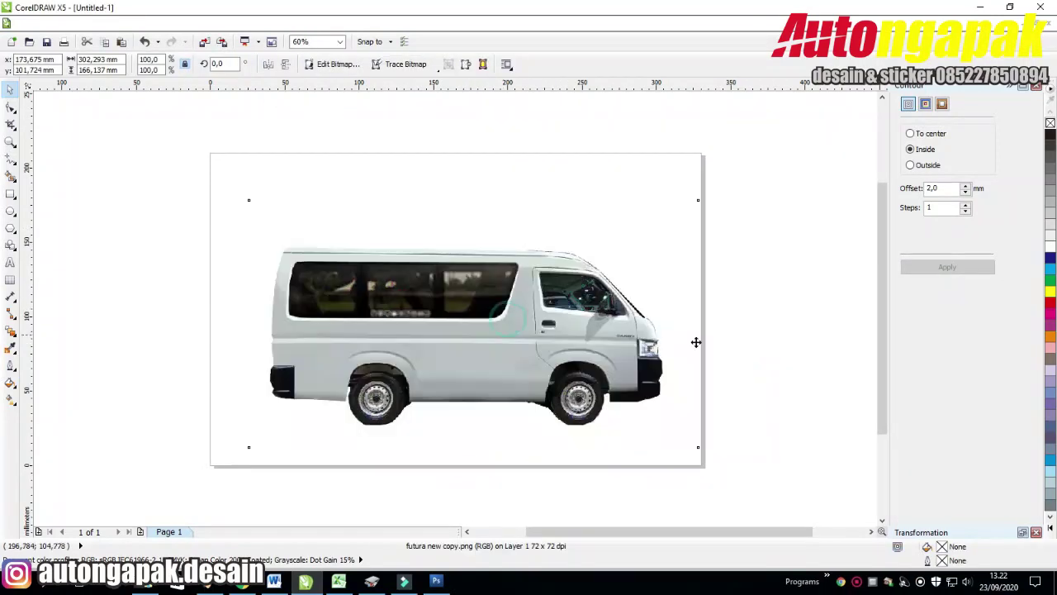
Deselect the van, zoom in near the page's left edge, then zoom out to the whole page
{"action": "left_click", "coordinate": [115, 159]}
{"action": "left_click", "coordinate": [10, 140]}
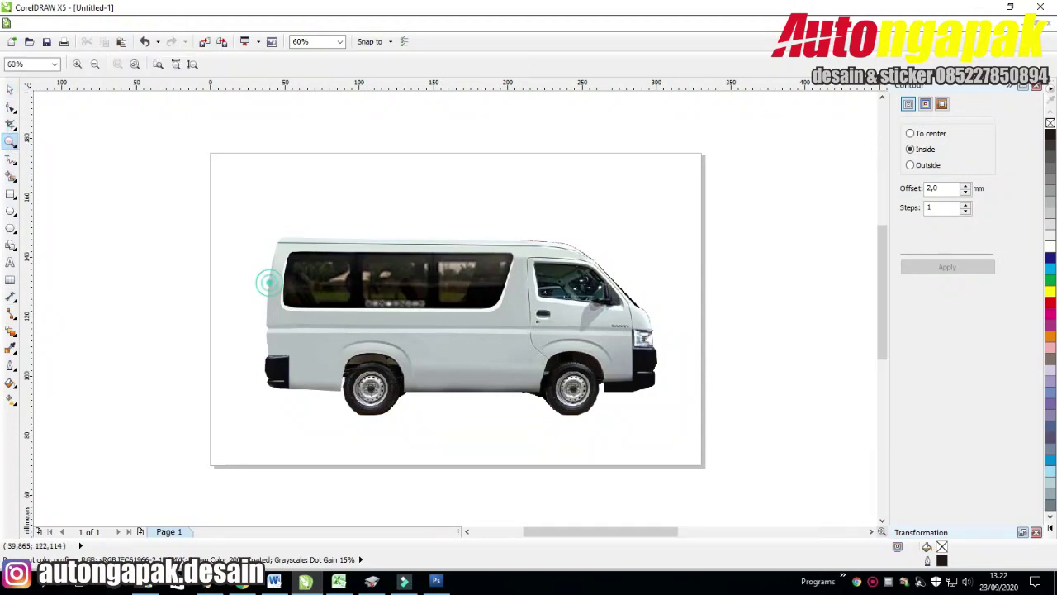
{"action": "left_click_drag", "start_coordinate": [197, 266], "coordinate": [211, 280]}
{"action": "left_click", "coordinate": [95, 64]}
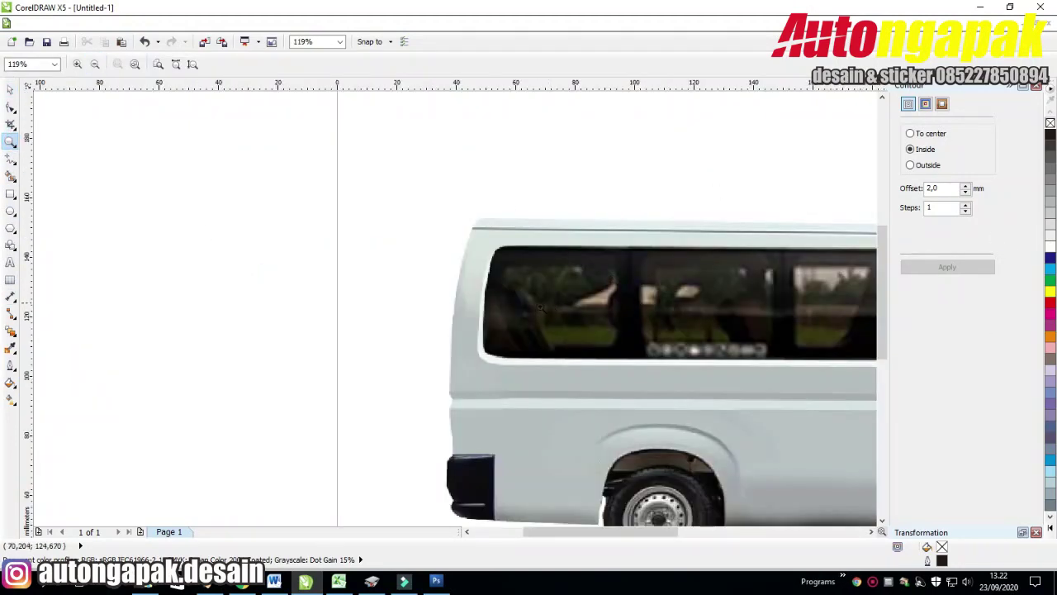
{"action": "left_click", "coordinate": [95, 64]}
Draw a rectangle and size it 400 mm wide by 300 mm high
{"action": "left_click_drag", "start_coordinate": [661, 531], "coordinate": [818, 532]}
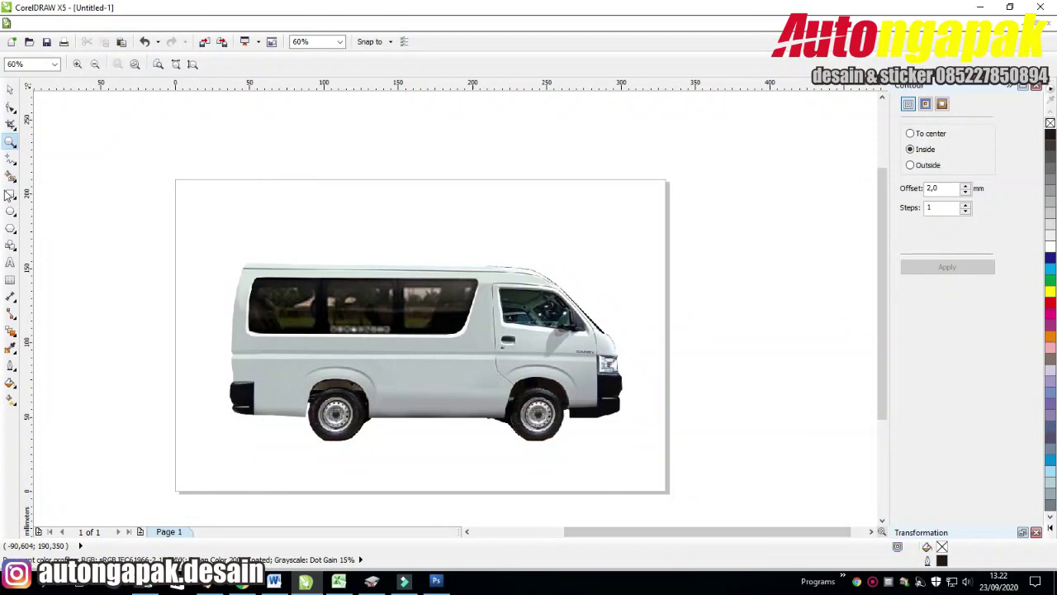
{"action": "key", "text": "F6"}
{"action": "mouse_move", "coordinate": [247, 159]}
{"action": "left_mouse_down"}
{"action": "mouse_move", "coordinate": [347, 238]}
{"action": "mouse_move", "coordinate": [755, 496]}
{"action": "left_mouse_up"}
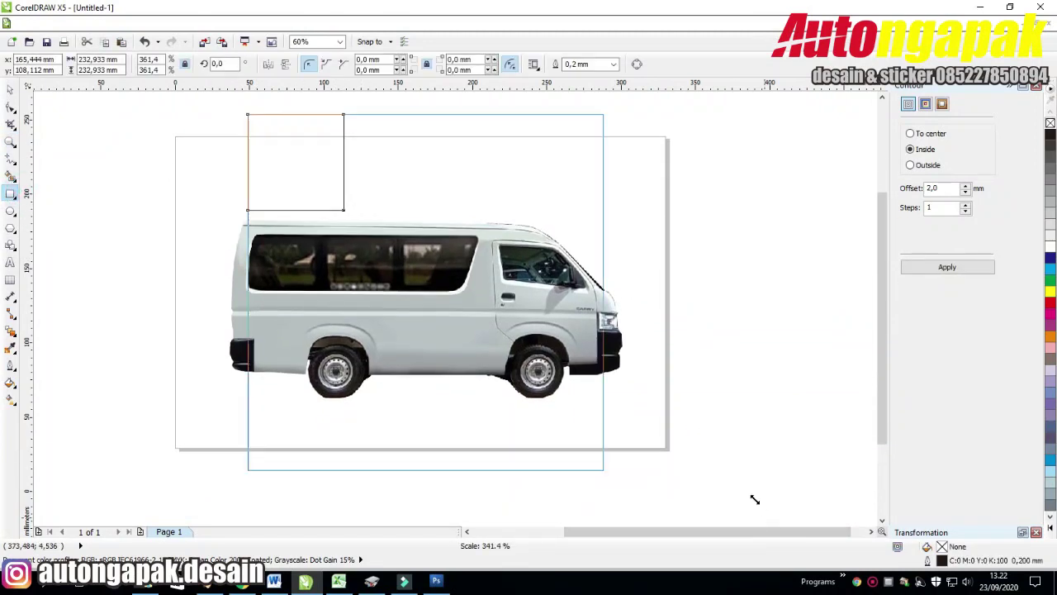
{"action": "scroll", "coordinate": [293, 392], "scroll_direction": "down", "scroll_amount": 2}
{"action": "left_click_drag", "start_coordinate": [212, 436], "coordinate": [196, 449]}
{"action": "double_click", "coordinate": [116, 60]}
{"action": "type", "text": "4"}
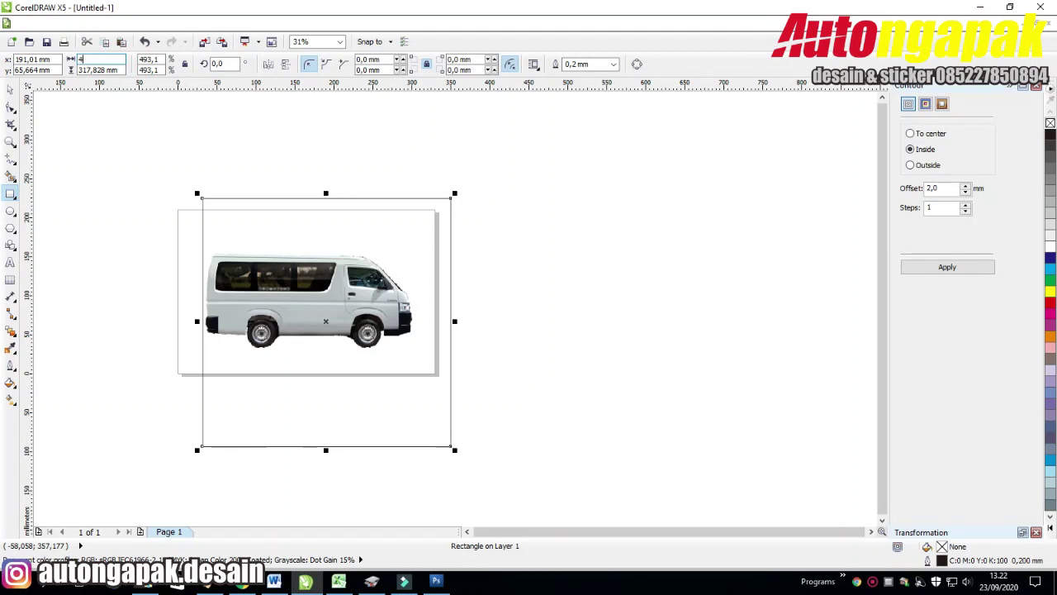
{"action": "type", "text": "0"}
{"action": "key", "text": "Return"}
{"action": "key", "text": "space"}
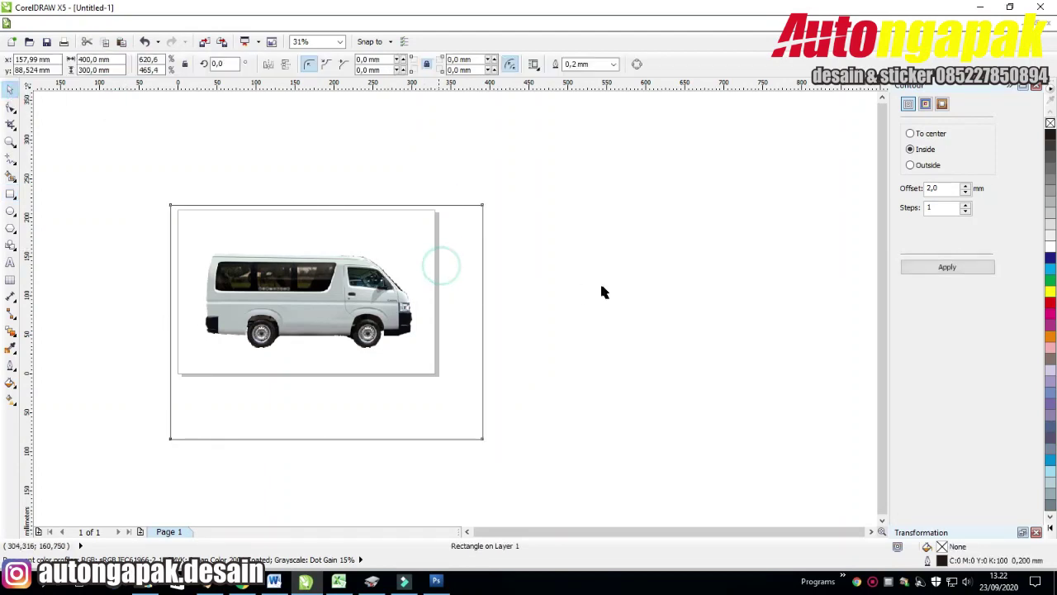
Stretch the rectangle to cover the whole page and select it alone
{"action": "left_click_drag", "start_coordinate": [487, 443], "coordinate": [464, 424]}
{"action": "key", "text": "ctrl+z"}
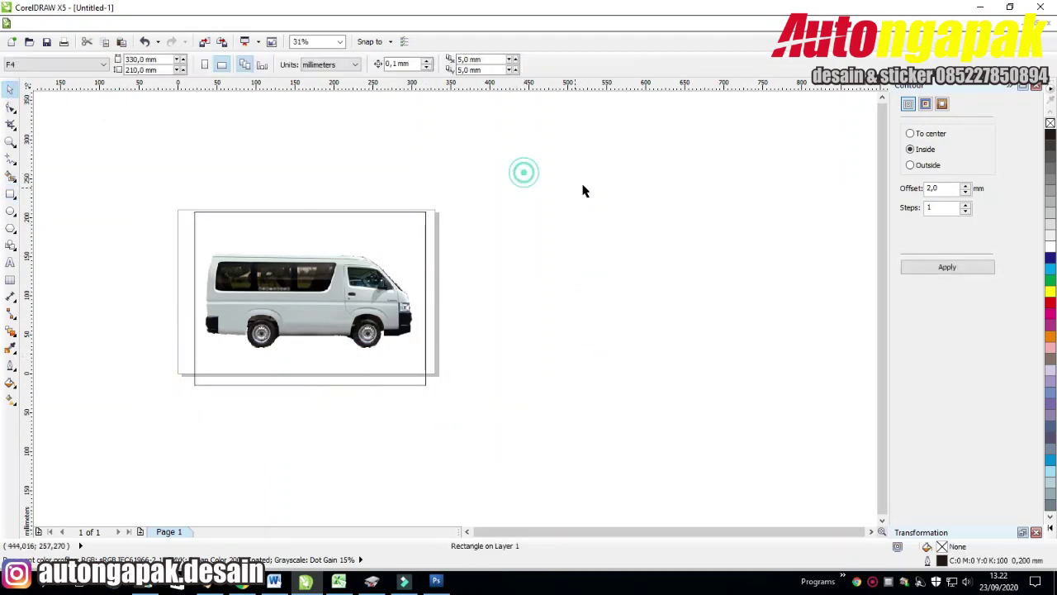
{"action": "left_click_drag", "start_coordinate": [523, 170], "coordinate": [43, 454]}
{"action": "left_click", "coordinate": [43, 455]}
{"action": "left_click", "coordinate": [606, 253]}
Give the rectangle a radial fountain fill and send it behind the van
{"action": "left_click", "coordinate": [373, 233]}
{"action": "left_click", "coordinate": [11, 383]}
{"action": "left_click", "coordinate": [63, 398]}
{"action": "left_click", "coordinate": [442, 184]}
{"action": "left_click", "coordinate": [437, 205]}
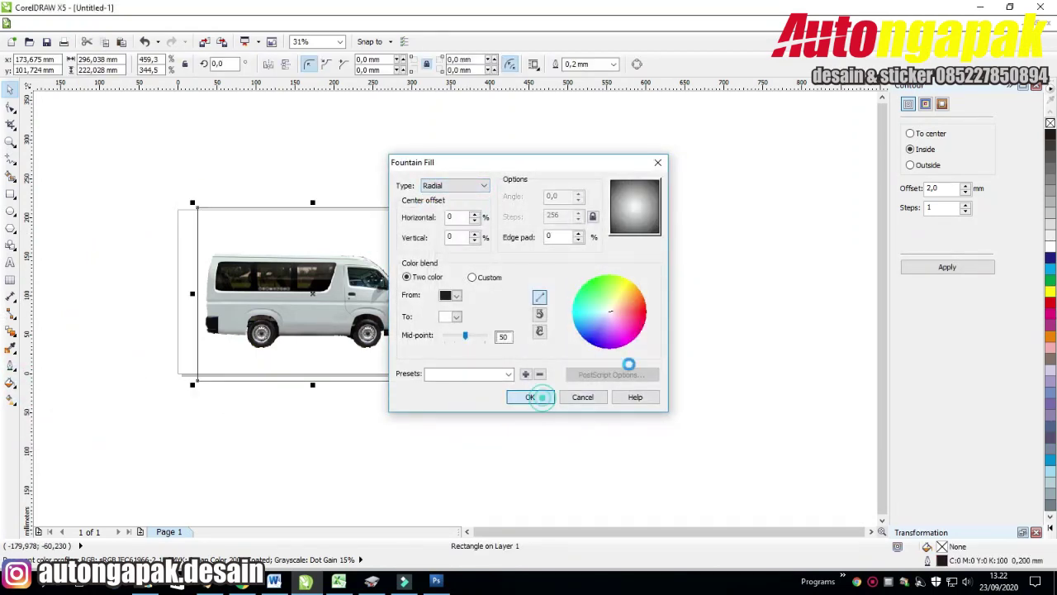
{"action": "left_click", "coordinate": [540, 396]}
{"action": "key", "text": "shift+Page_Down"}
Recolour the radial gradient with a new start colour and adjusted mid-point
{"action": "left_click", "coordinate": [582, 234]}
{"action": "left_click", "coordinate": [330, 285]}
{"action": "left_click", "coordinate": [11, 382]}
{"action": "left_click", "coordinate": [108, 398]}
{"action": "left_click", "coordinate": [457, 295]}
{"action": "left_click", "coordinate": [486, 307]}
{"action": "left_click", "coordinate": [460, 335]}
{"action": "left_click", "coordinate": [530, 397]}
{"action": "left_click", "coordinate": [392, 203]}
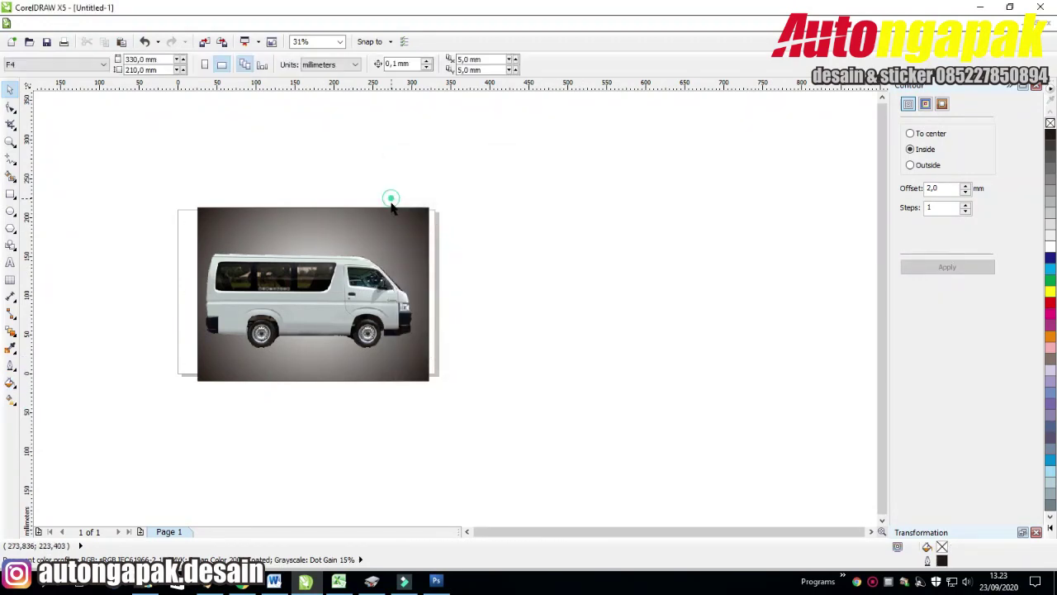
{"action": "left_click", "coordinate": [12, 383]}
{"action": "left_click", "coordinate": [108, 398]}
Apply the radial gradient to the backdrop and zoom in on the van picture
{"action": "left_click", "coordinate": [529, 392]}
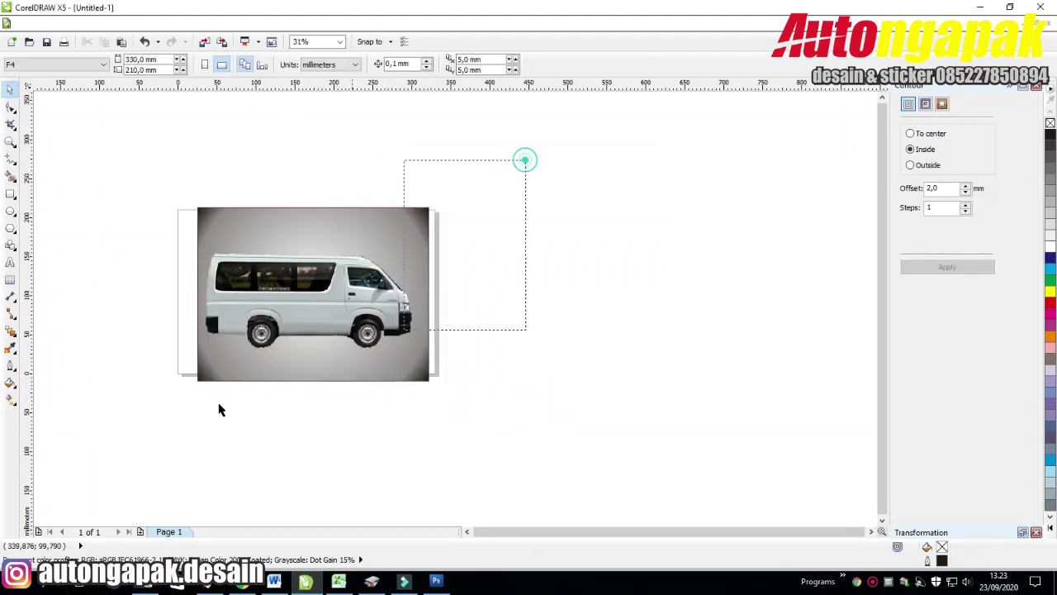
{"action": "left_click_drag", "start_coordinate": [523, 158], "coordinate": [114, 436]}
{"action": "left_click", "coordinate": [486, 358]}
{"action": "left_click", "coordinate": [466, 531]}
{"action": "left_click", "coordinate": [467, 531]}
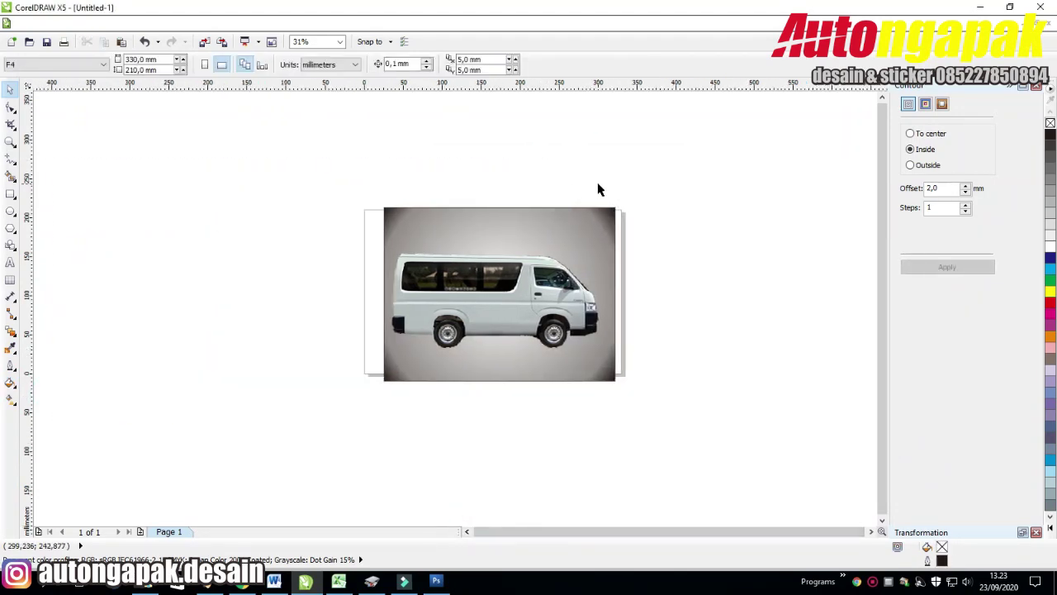
{"action": "scroll", "coordinate": [600, 189], "scroll_direction": "up", "scroll_amount": 1}
Draw a rectangle over the van picture, extending its bottom edge downward
{"action": "left_click", "coordinate": [11, 194]}
{"action": "left_click_drag", "start_coordinate": [93, 192], "coordinate": [526, 515]}
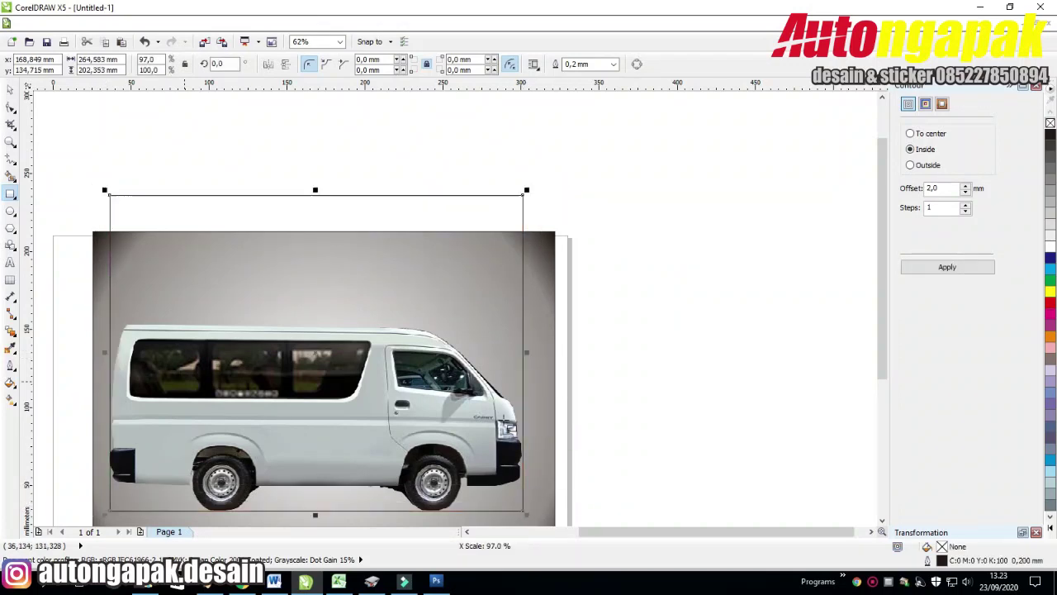
{"action": "scroll", "coordinate": [644, 421], "scroll_direction": "down", "scroll_amount": 2}
{"action": "left_click_drag", "start_coordinate": [560, 442], "coordinate": [561, 489]}
Intersect the van with the rectangle and delete the resulting piece
{"action": "left_click", "coordinate": [10, 88]}
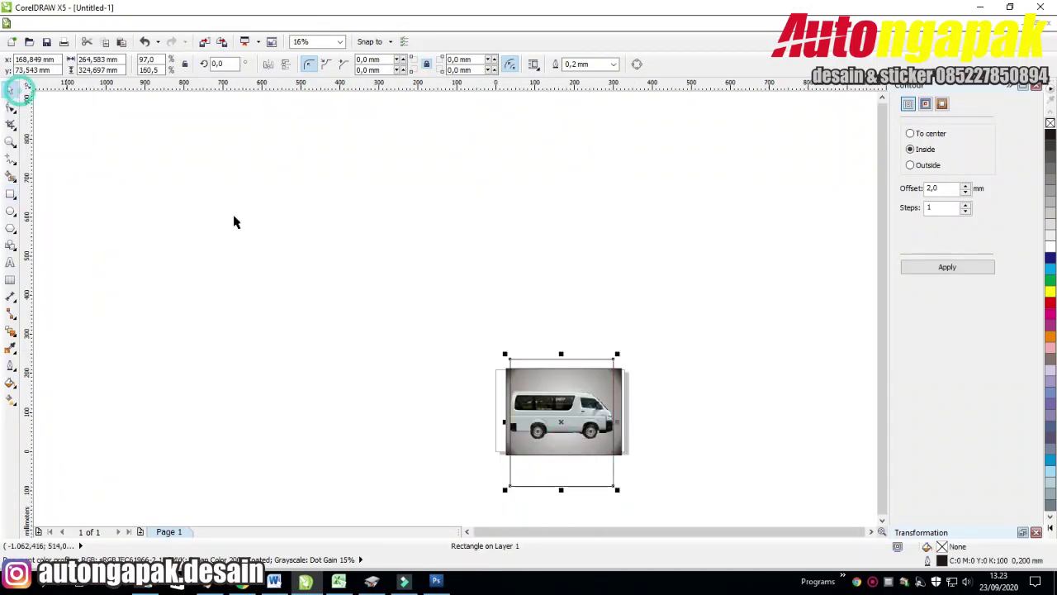
{"action": "left_click", "coordinate": [543, 358]}
{"action": "mouse_move", "coordinate": [430, 373]}
{"action": "left_mouse_down"}
{"action": "mouse_move", "coordinate": [705, 460]}
{"action": "mouse_move", "coordinate": [691, 473]}
{"action": "left_mouse_up"}
{"action": "left_click", "coordinate": [423, 64]}
{"action": "left_click_drag", "start_coordinate": [606, 386], "coordinate": [731, 352]}
{"action": "left_click_drag", "start_coordinate": [607, 426], "coordinate": [605, 285]}
{"action": "key", "text": "Delete"}
Delete the empty rectangle beside the van
{"action": "left_click", "coordinate": [598, 411]}
{"action": "scroll", "coordinate": [657, 385], "scroll_direction": "up", "scroll_amount": 1}
{"action": "left_click", "coordinate": [683, 352]}
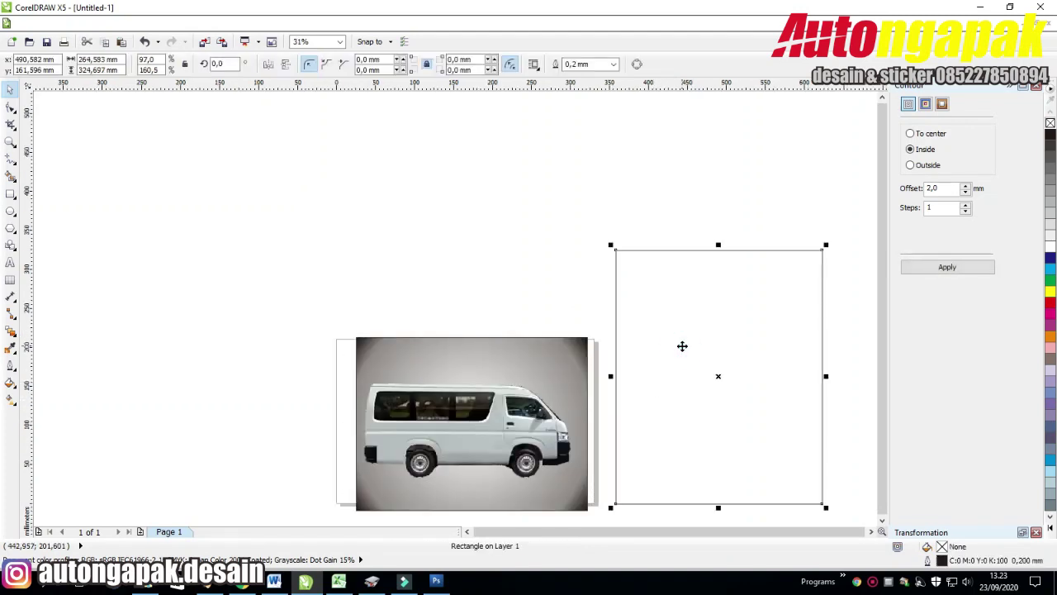
{"action": "key", "text": "Delete"}
Set the backdrop's radial gradient start colour to grey
{"action": "left_click_drag", "start_coordinate": [882, 314], "coordinate": [882, 347]}
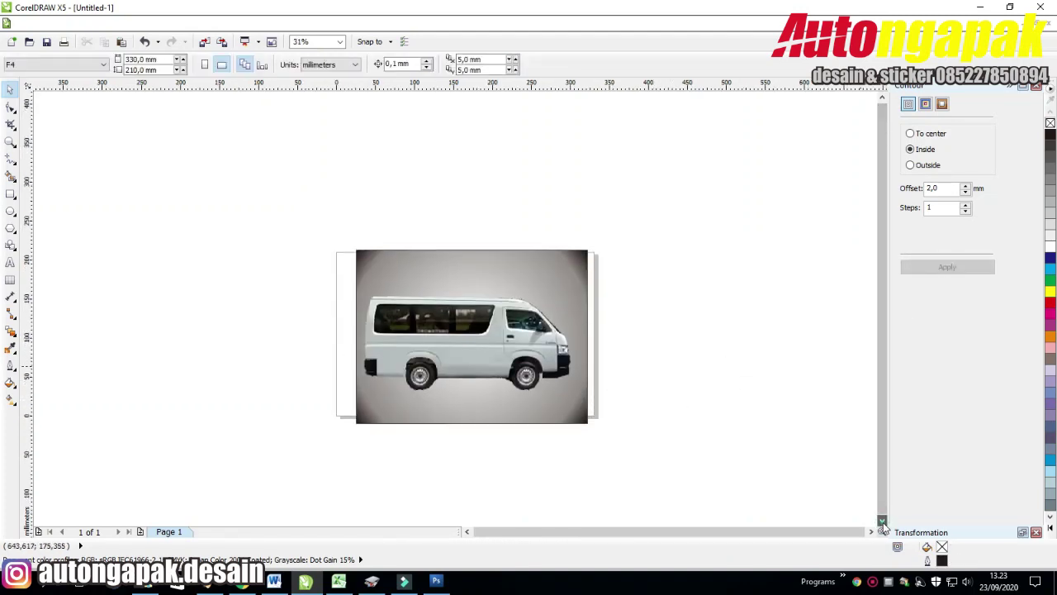
{"action": "left_click", "coordinate": [547, 224]}
{"action": "left_click", "coordinate": [11, 382]}
{"action": "left_click", "coordinate": [75, 397]}
{"action": "left_click", "coordinate": [456, 295]}
{"action": "left_click", "coordinate": [458, 311]}
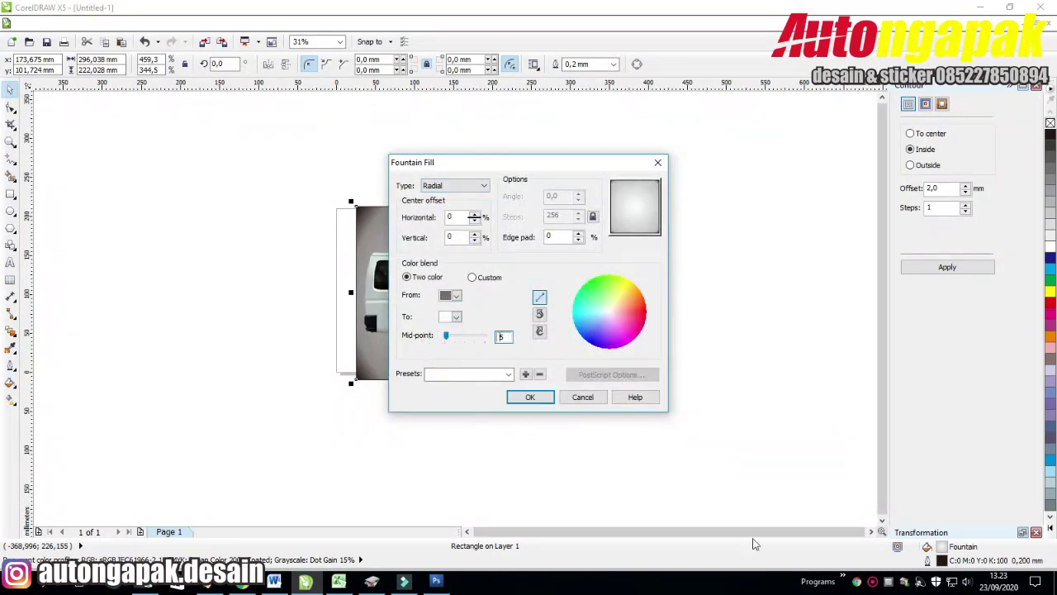
{"action": "left_click", "coordinate": [536, 396]}
{"action": "left_click", "coordinate": [673, 302]}
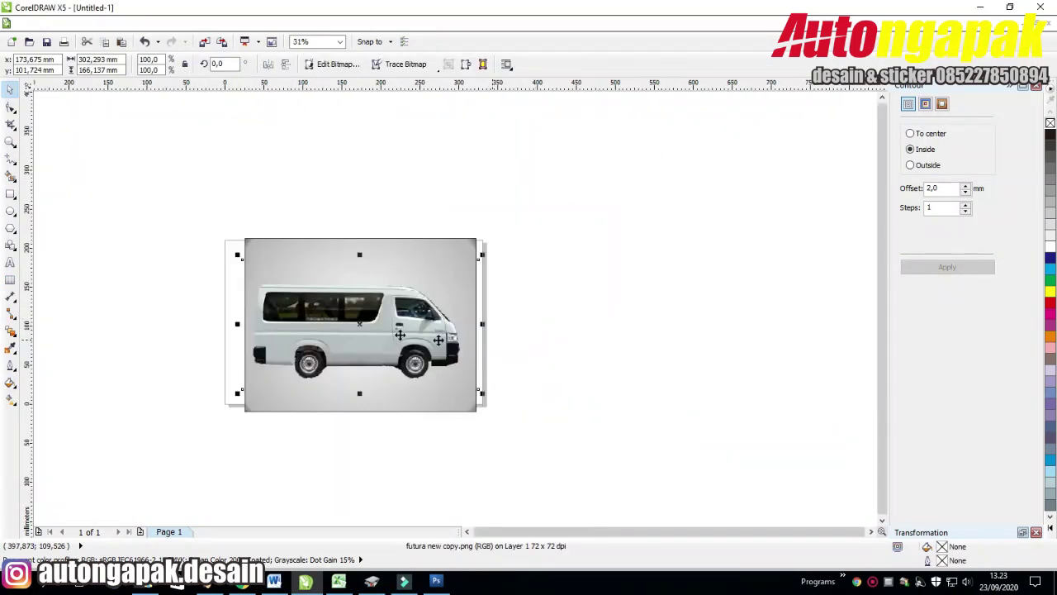
Copy the van to the upper right and convert it to a Grayscale (8-bit) bitmap
{"action": "left_click_drag", "start_coordinate": [371, 340], "coordinate": [722, 240]}
{"action": "left_click", "coordinate": [743, 260]}
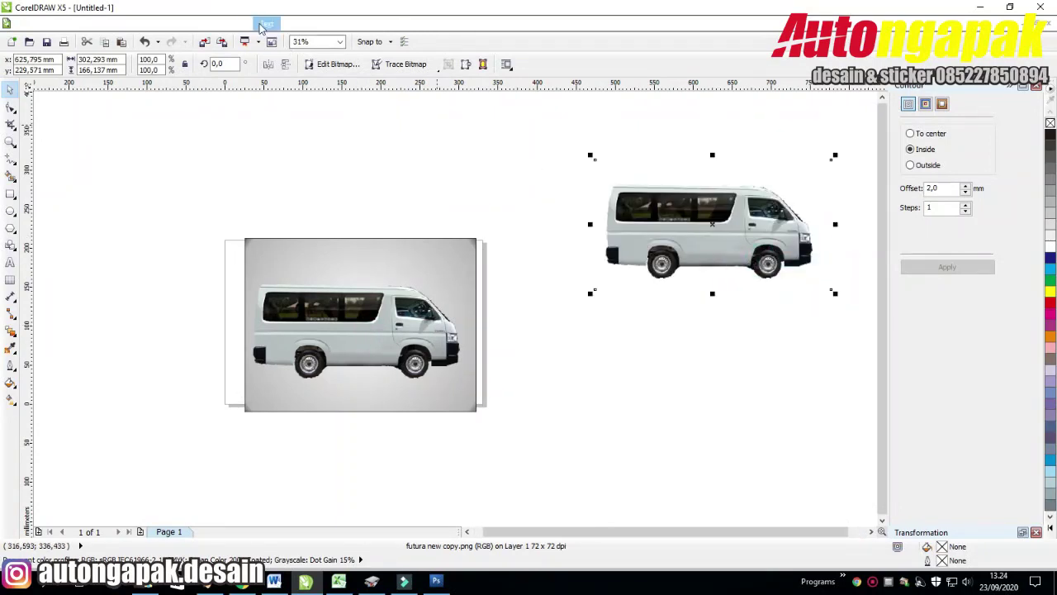
{"action": "left_click", "coordinate": [243, 41]}
{"action": "left_click", "coordinate": [609, 243]}
{"action": "left_click", "coordinate": [529, 273]}
{"action": "left_click", "coordinate": [514, 366]}
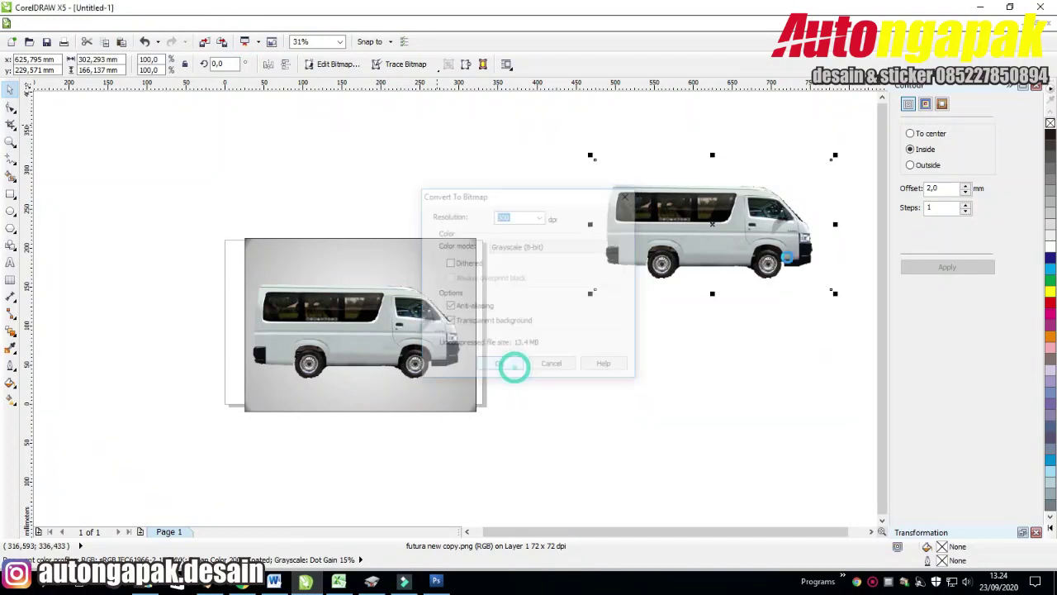
Enlarge the greyscale copy to about 156% over the van and place a second copy left
{"action": "left_click_drag", "start_coordinate": [591, 294], "coordinate": [505, 341]}
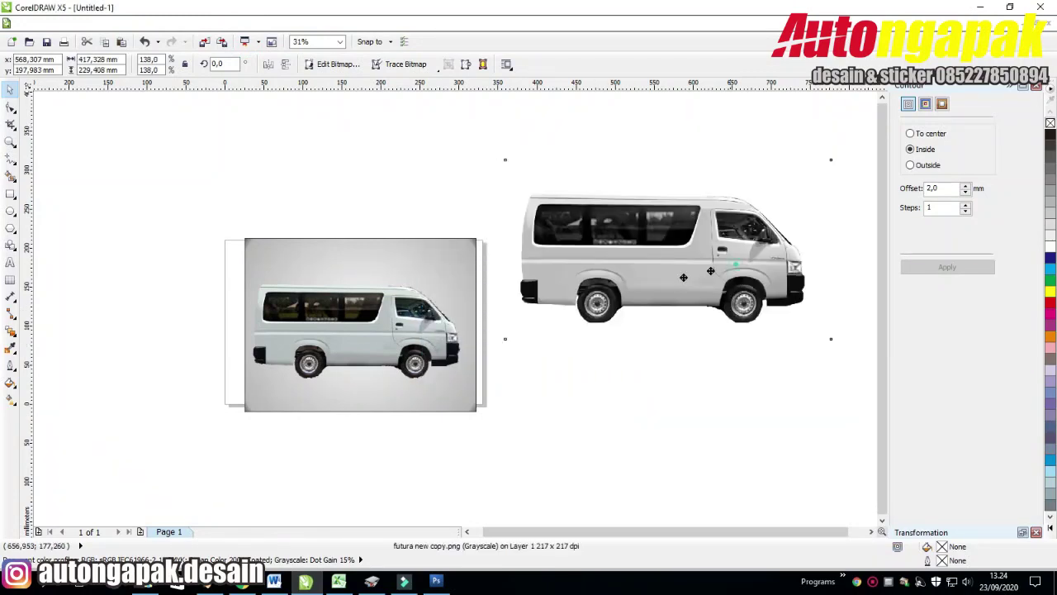
{"action": "left_click_drag", "start_coordinate": [776, 285], "coordinate": [610, 320]}
{"action": "left_click_drag", "start_coordinate": [667, 196], "coordinate": [712, 168]}
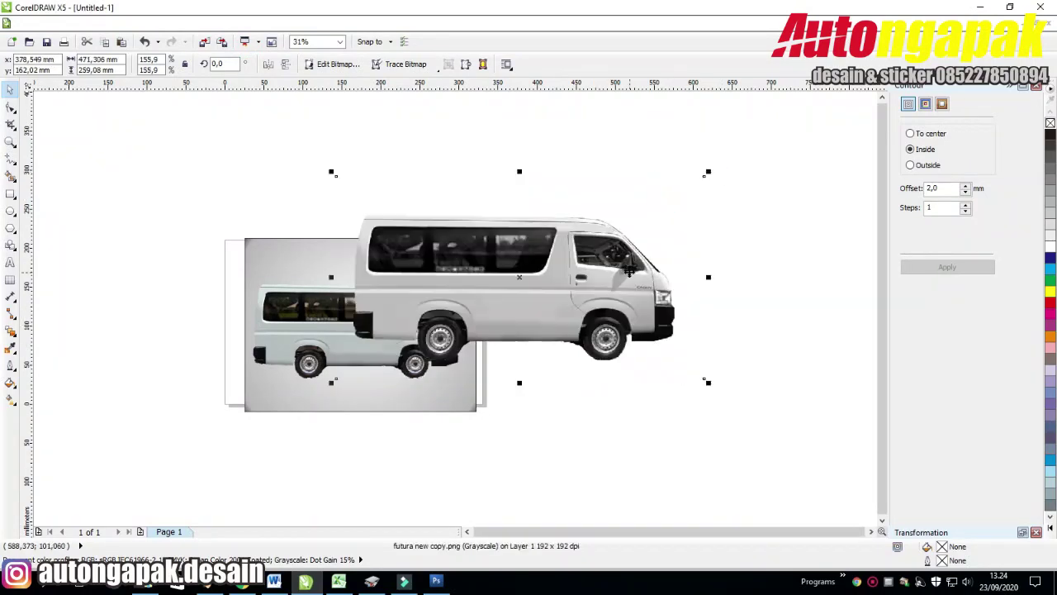
{"action": "mouse_move", "coordinate": [618, 272]}
{"action": "left_mouse_down"}
{"action": "mouse_move", "coordinate": [421, 439]}
{"action": "mouse_move", "coordinate": [538, 373]}
{"action": "left_mouse_up"}
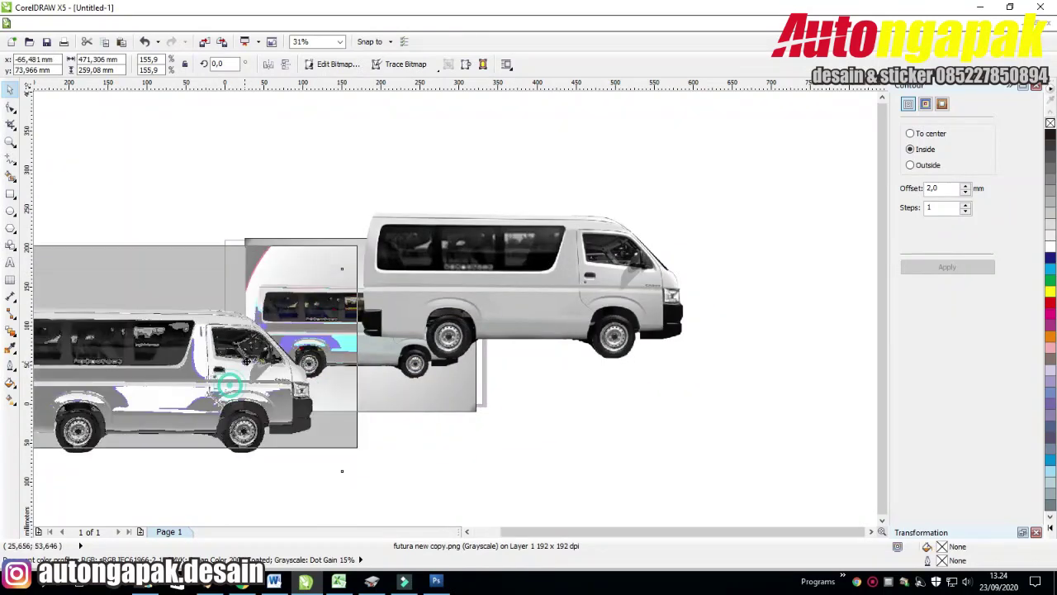
PowerClip both greyscale van copies inside the backdrop rectangle
{"action": "left_click", "coordinate": [713, 217]}
{"action": "left_click", "coordinate": [236, 257]}
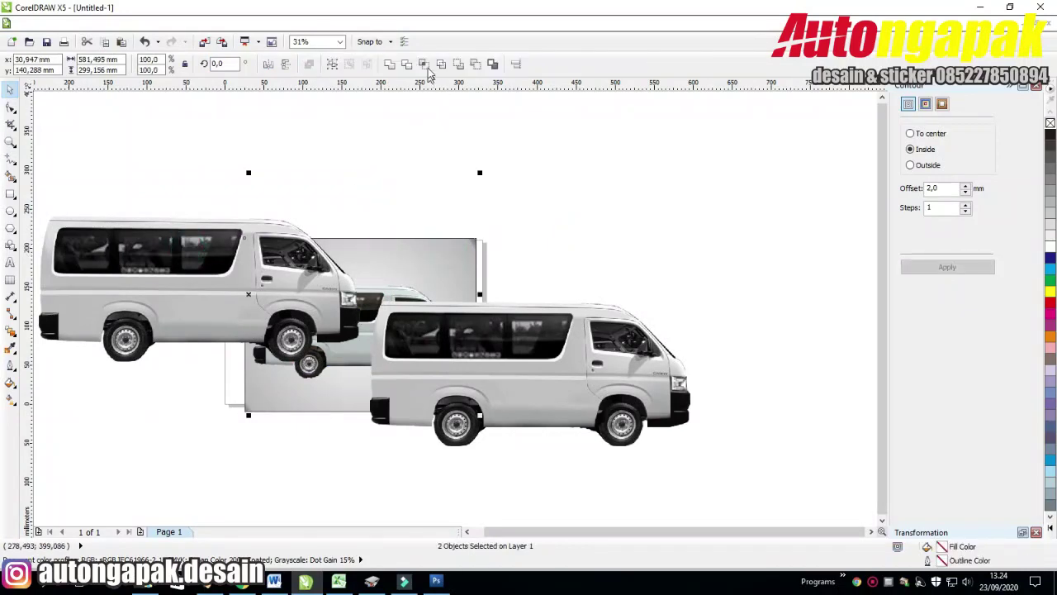
{"action": "key", "text": "Escape"}
{"action": "left_click", "coordinate": [154, 253]}
{"action": "key", "text": "Delete"}
{"action": "left_click", "coordinate": [633, 371]}
{"action": "key", "text": "Delete"}
{"action": "key", "text": "Tab"}
{"action": "key", "text": "Tab"}
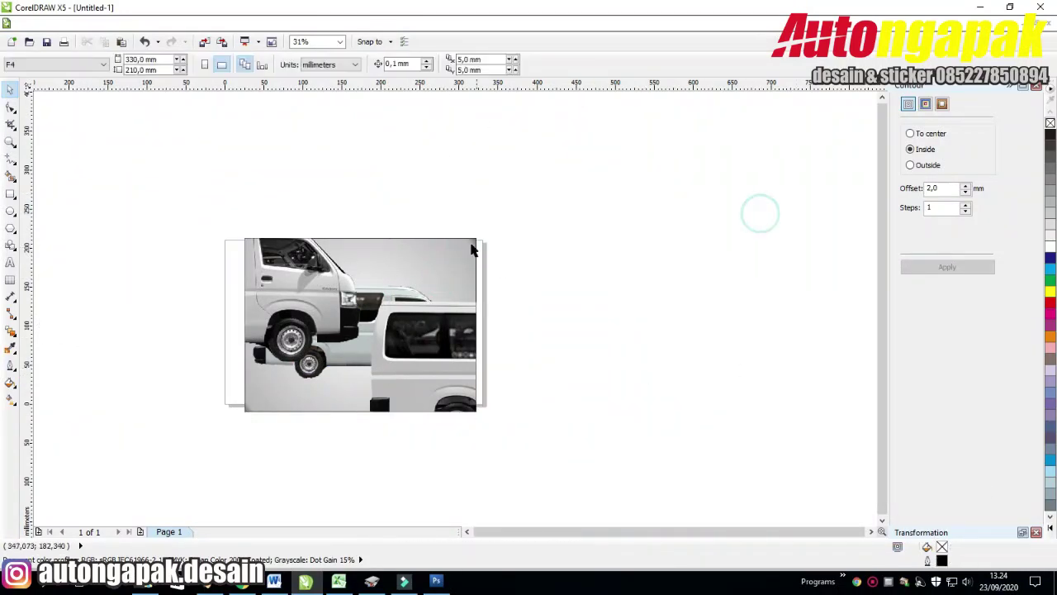
Set the backdrop rectangle's outline to none
{"action": "double_click", "coordinate": [942, 560]}
{"action": "left_click", "coordinate": [453, 216]}
{"action": "left_click", "coordinate": [446, 230]}
Drag a transparency across the greyscale van, fading it toward its top
{"action": "left_click", "coordinate": [515, 398]}
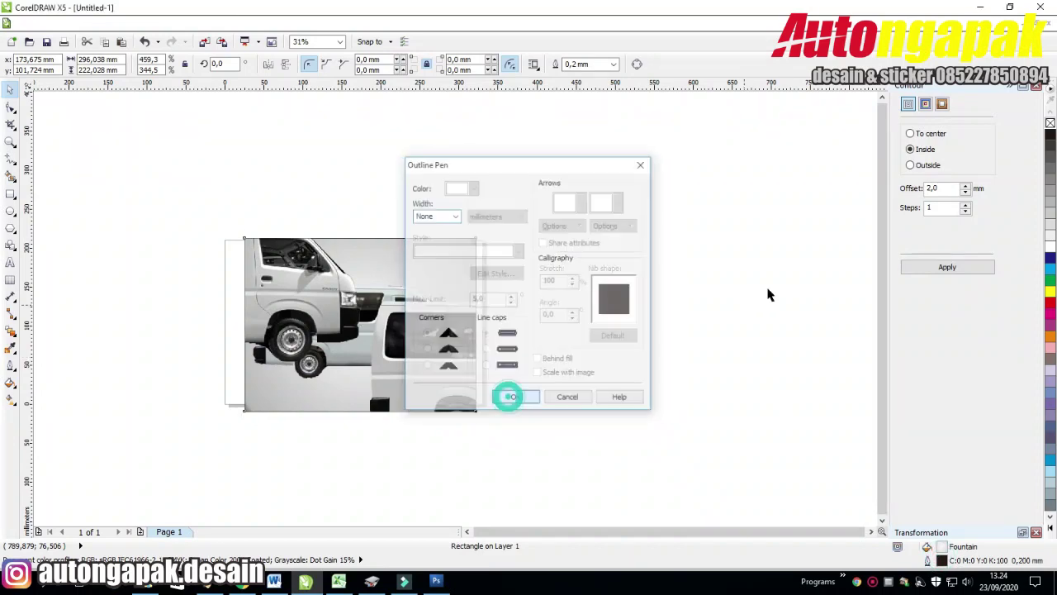
{"action": "left_click", "coordinate": [10, 331]}
{"action": "left_click", "coordinate": [92, 418]}
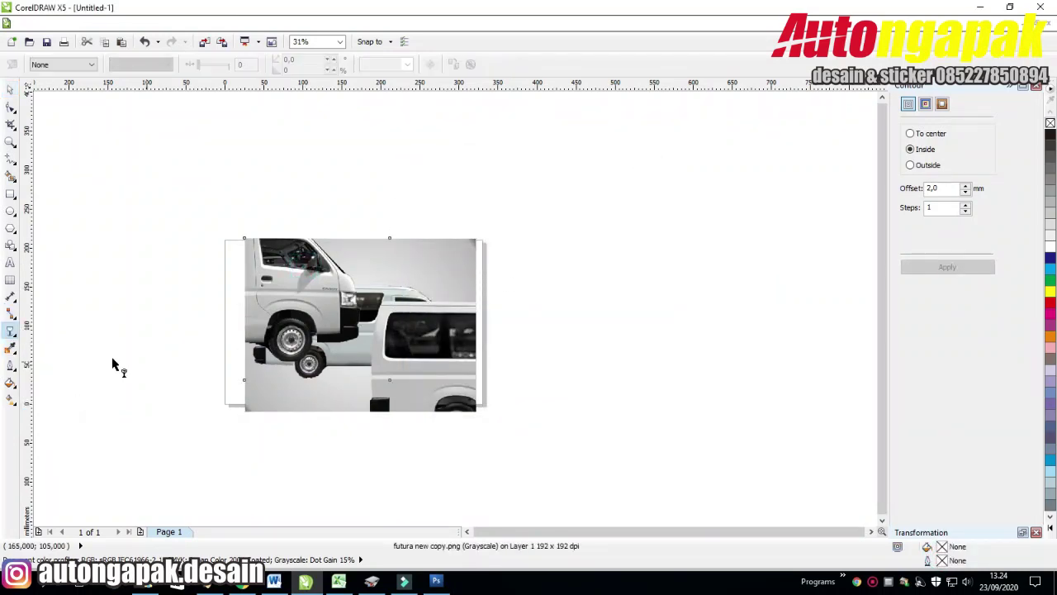
{"action": "left_click_drag", "start_coordinate": [96, 363], "coordinate": [628, 163]}
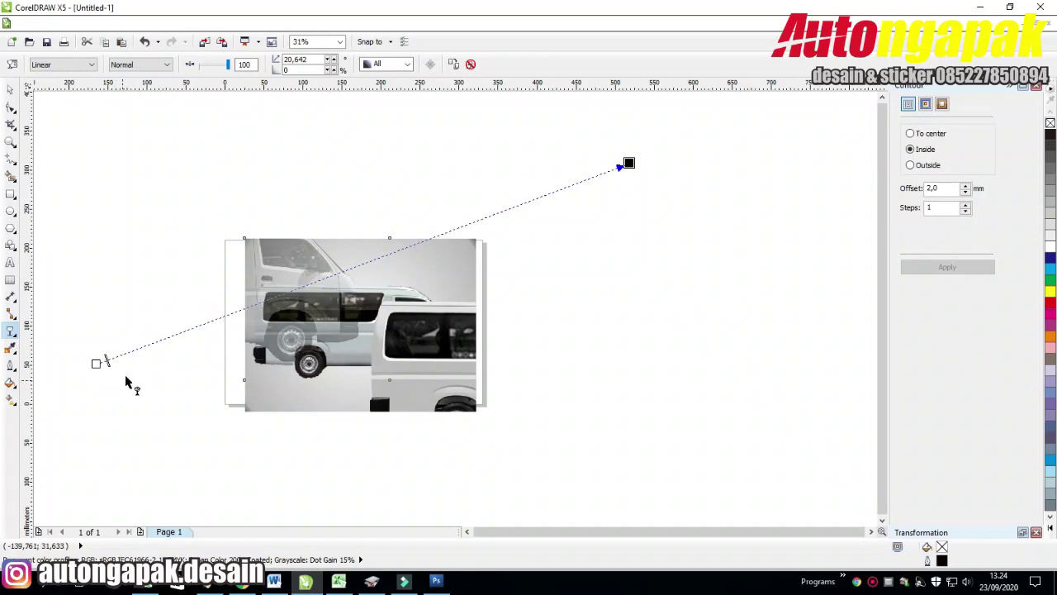
Apply a linear transparency to the greyscale van copies from lower right to upper left
{"action": "left_click", "coordinate": [11, 88]}
{"action": "left_click_drag", "start_coordinate": [260, 498], "coordinate": [637, 268]}
{"action": "left_click", "coordinate": [10, 330]}
{"action": "left_click_drag", "start_coordinate": [569, 472], "coordinate": [170, 130]}
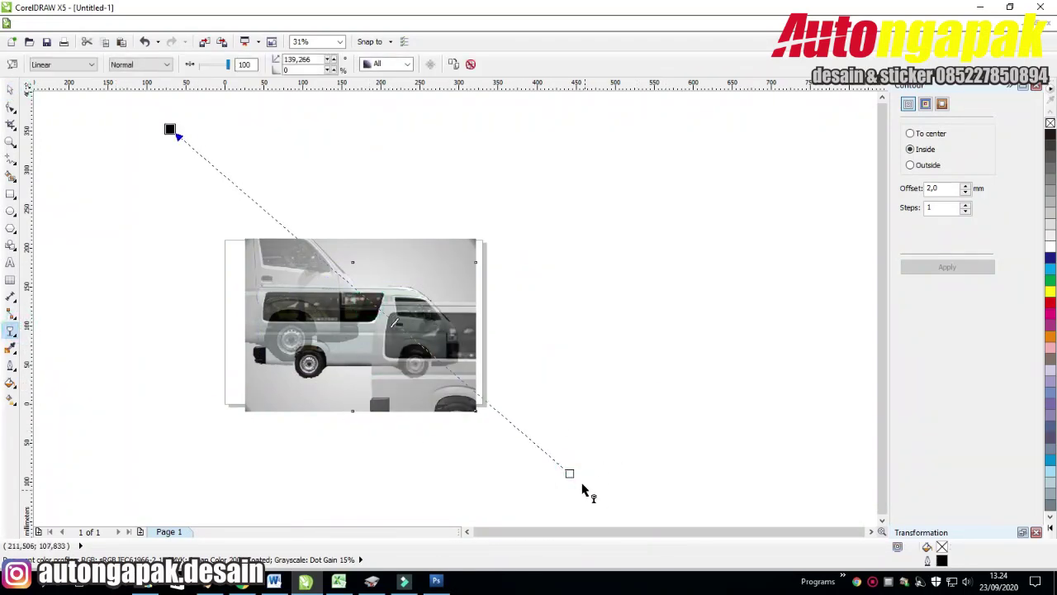
{"action": "key", "text": "space"}
{"action": "left_click", "coordinate": [590, 248]}
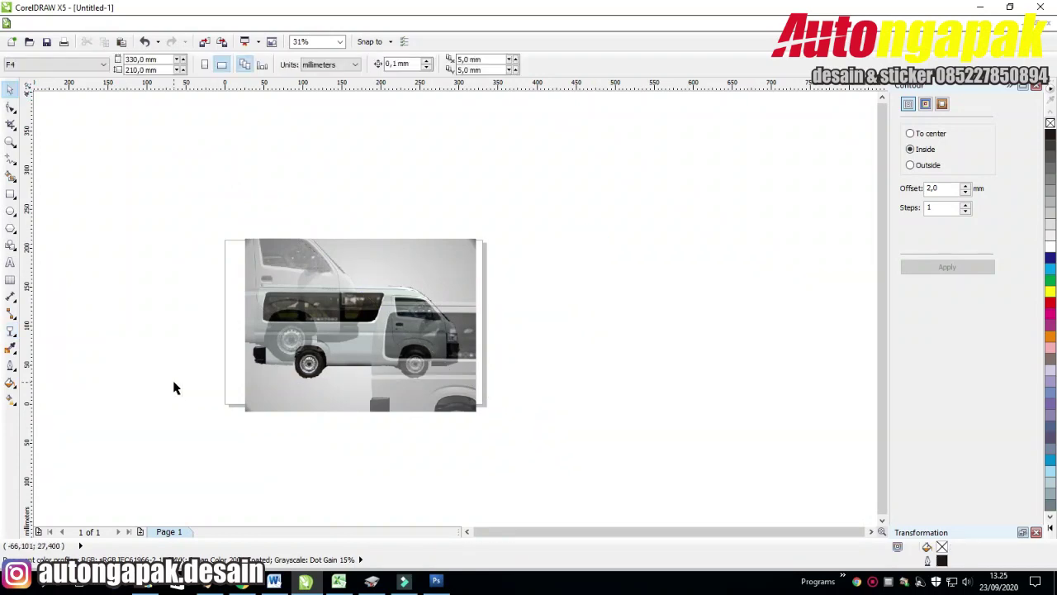
Zoom in on the van's lower part and draw a wide ellipse under its wheels
{"action": "left_click_drag", "start_coordinate": [118, 251], "coordinate": [761, 413]}
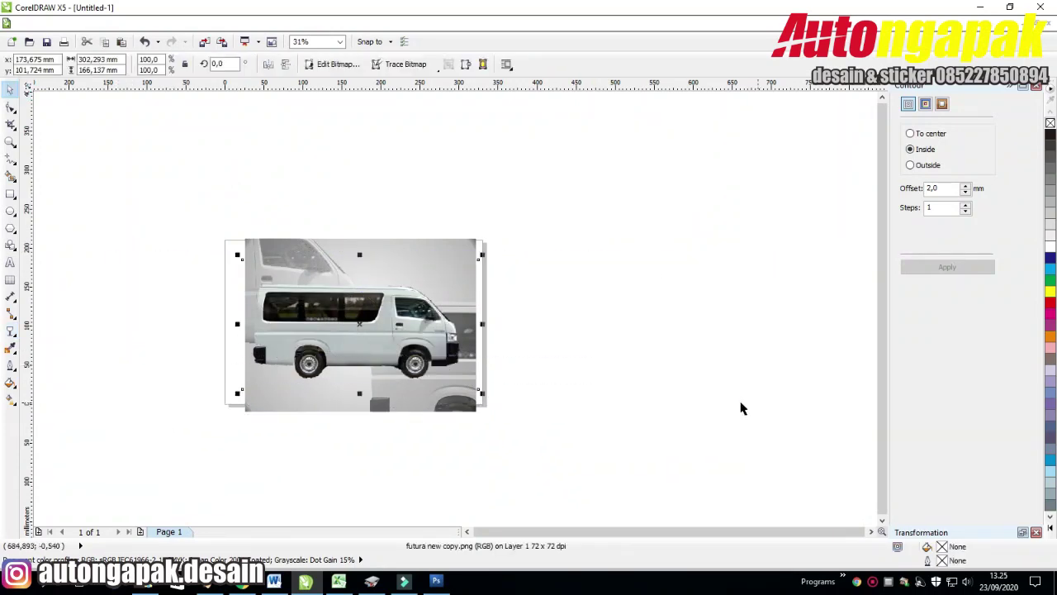
{"action": "left_click", "coordinate": [146, 355]}
{"action": "left_click", "coordinate": [11, 141]}
{"action": "left_click", "coordinate": [331, 378]}
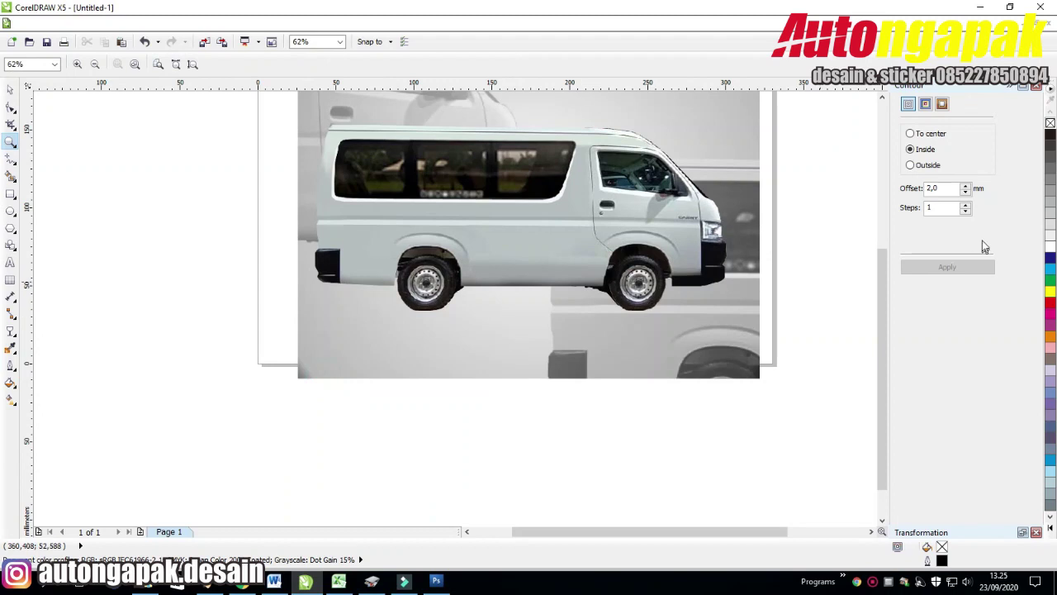
{"action": "left_click_drag", "start_coordinate": [883, 367], "coordinate": [884, 309]}
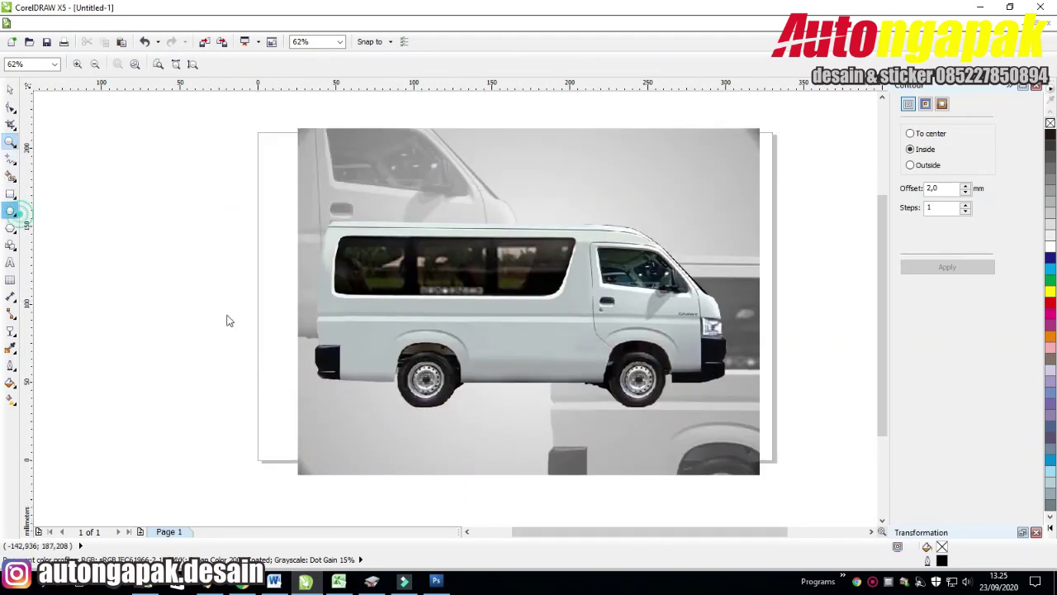
{"action": "left_click_drag", "start_coordinate": [285, 360], "coordinate": [763, 418]}
Narrow and flatten the ellipse under the wheels and fill it near-black
{"action": "left_click_drag", "start_coordinate": [302, 388], "coordinate": [314, 388]}
{"action": "left_click_drag", "start_coordinate": [740, 386], "coordinate": [733, 385]}
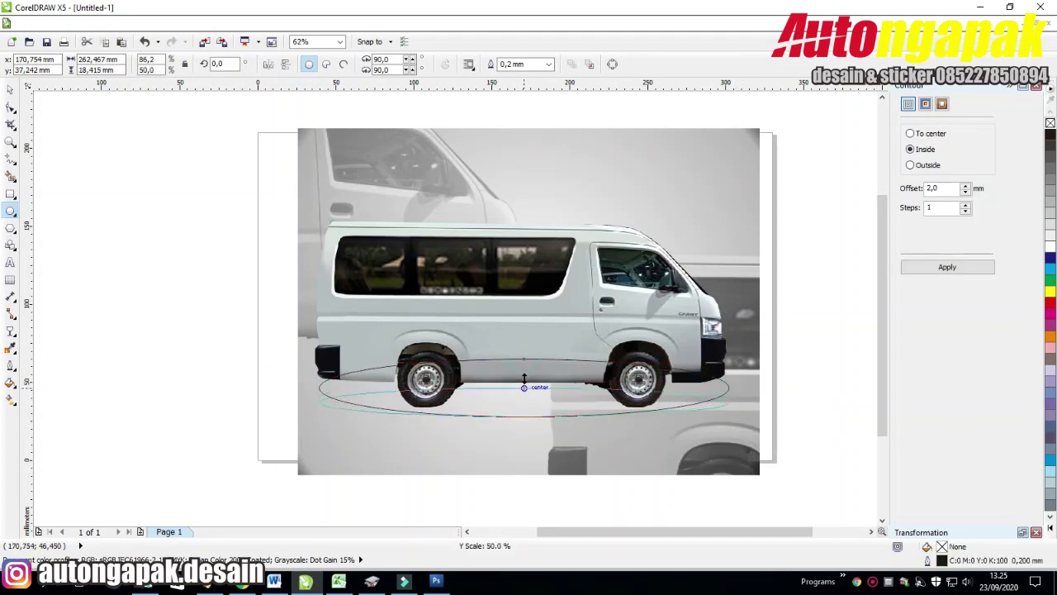
{"action": "left_click_drag", "start_coordinate": [517, 376], "coordinate": [523, 377]}
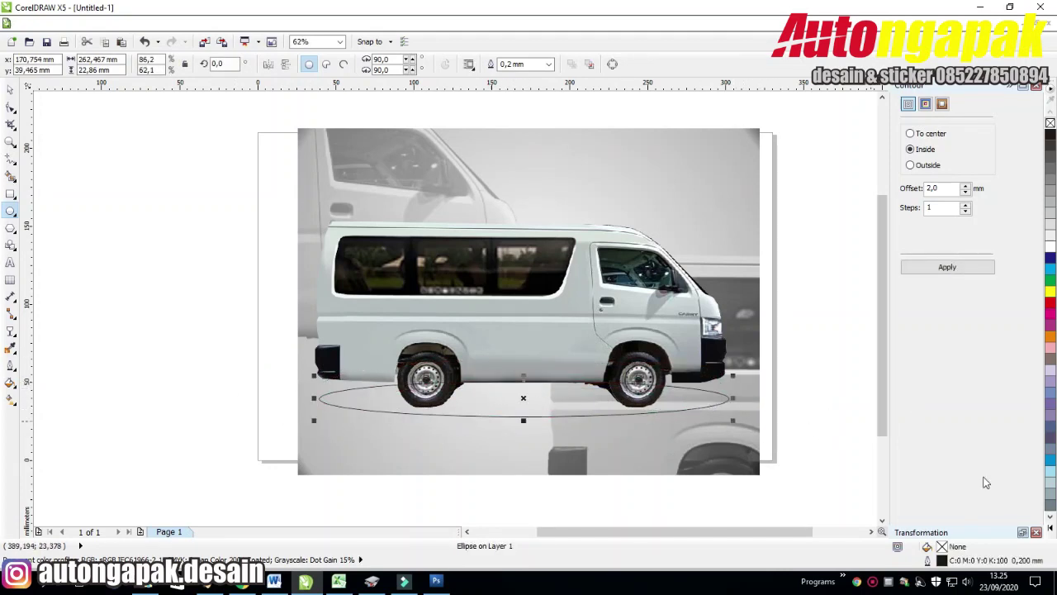
{"action": "left_click", "coordinate": [1050, 135]}
{"action": "left_click", "coordinate": [715, 364]}
{"action": "left_click", "coordinate": [673, 281]}
Select the black ellipse and add a drop shadow to it
{"action": "left_click", "coordinate": [430, 290]}
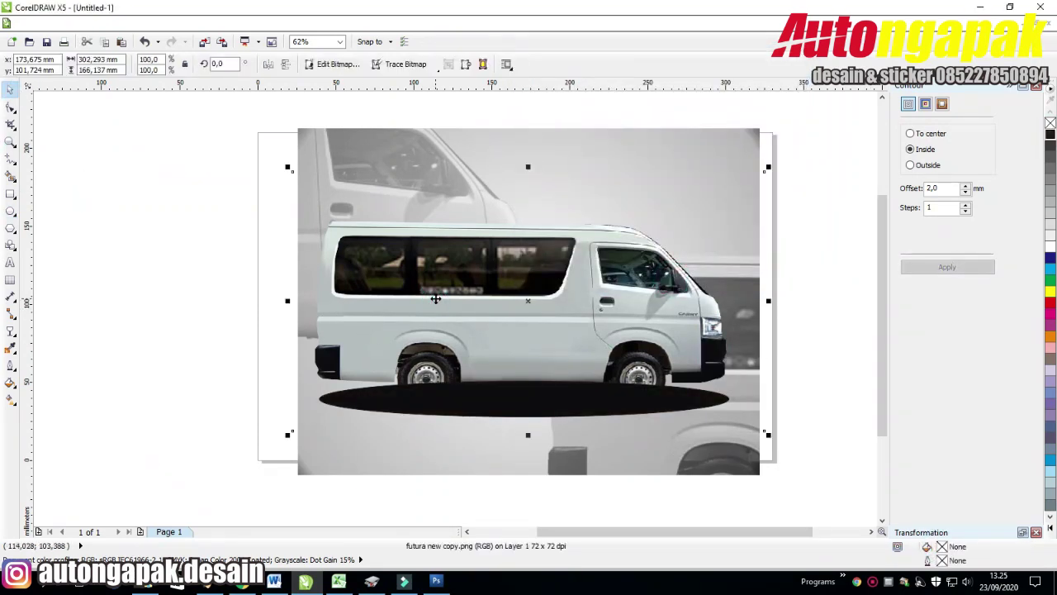
{"action": "left_click", "coordinate": [816, 281]}
{"action": "scroll", "coordinate": [819, 330], "scroll_direction": "down", "scroll_amount": 2}
{"action": "scroll", "coordinate": [819, 330], "scroll_direction": "up", "scroll_amount": 2}
{"action": "left_click", "coordinate": [432, 354]}
{"action": "left_click", "coordinate": [75, 243]}
{"action": "left_click", "coordinate": [165, 351]}
{"action": "left_click", "coordinate": [708, 342]}
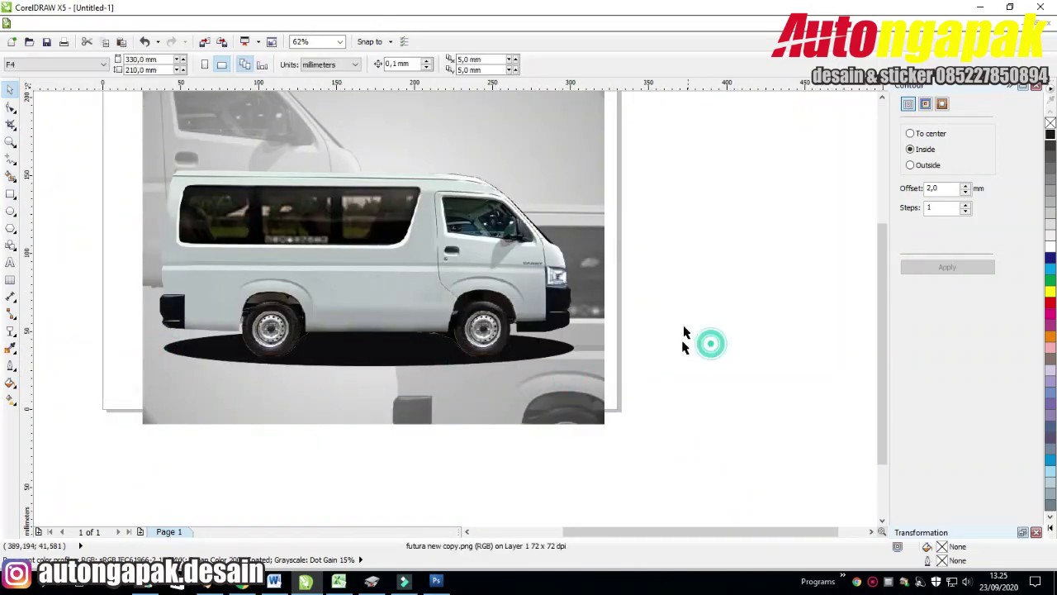
{"action": "left_click", "coordinate": [367, 351]}
{"action": "left_click", "coordinate": [14, 338]}
{"action": "left_click", "coordinate": [65, 371]}
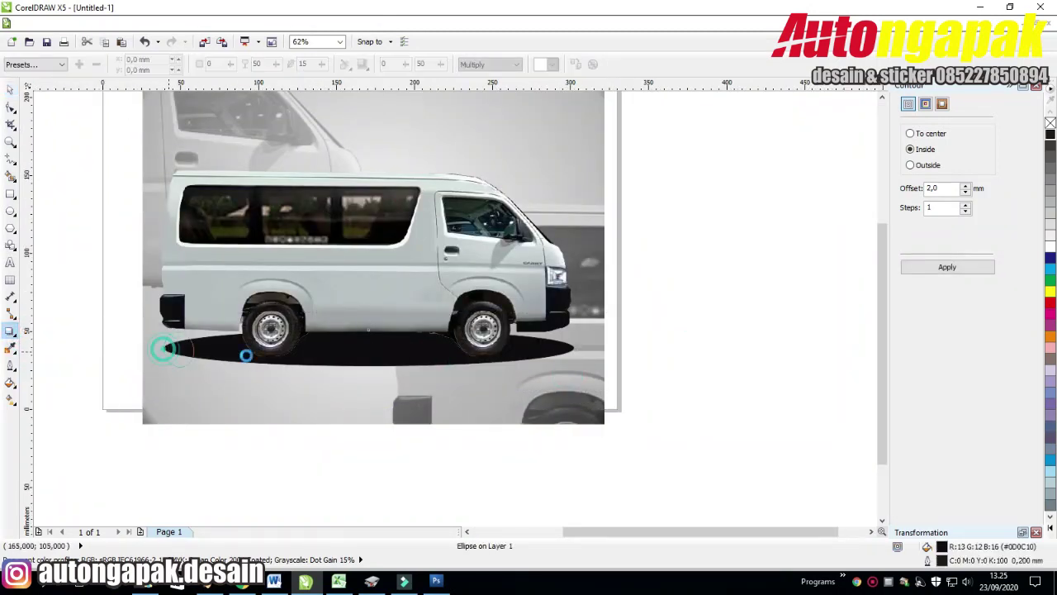
{"action": "left_click_drag", "start_coordinate": [164, 347], "coordinate": [570, 347]}
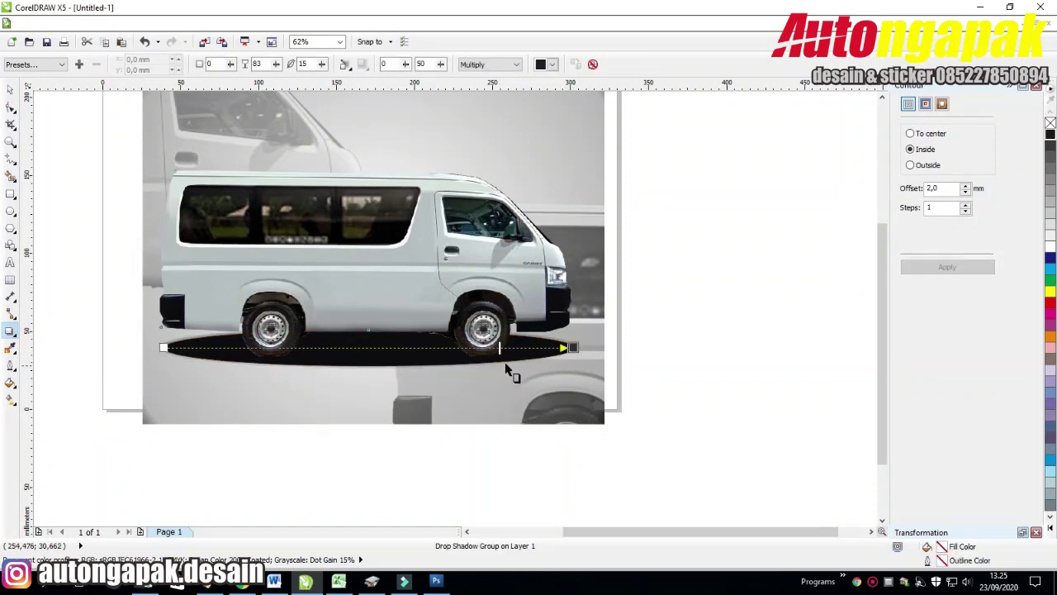
Reshape the ellipse's shadow into a short, slightly tilted perspective shadow below it
{"action": "left_click", "coordinate": [75, 144]}
{"action": "left_click", "coordinate": [380, 264]}
{"action": "left_click", "coordinate": [10, 331]}
{"action": "mouse_move", "coordinate": [372, 122]}
{"action": "left_mouse_down"}
{"action": "mouse_move", "coordinate": [371, 386]}
{"action": "mouse_move", "coordinate": [372, 122]}
{"action": "left_mouse_up"}
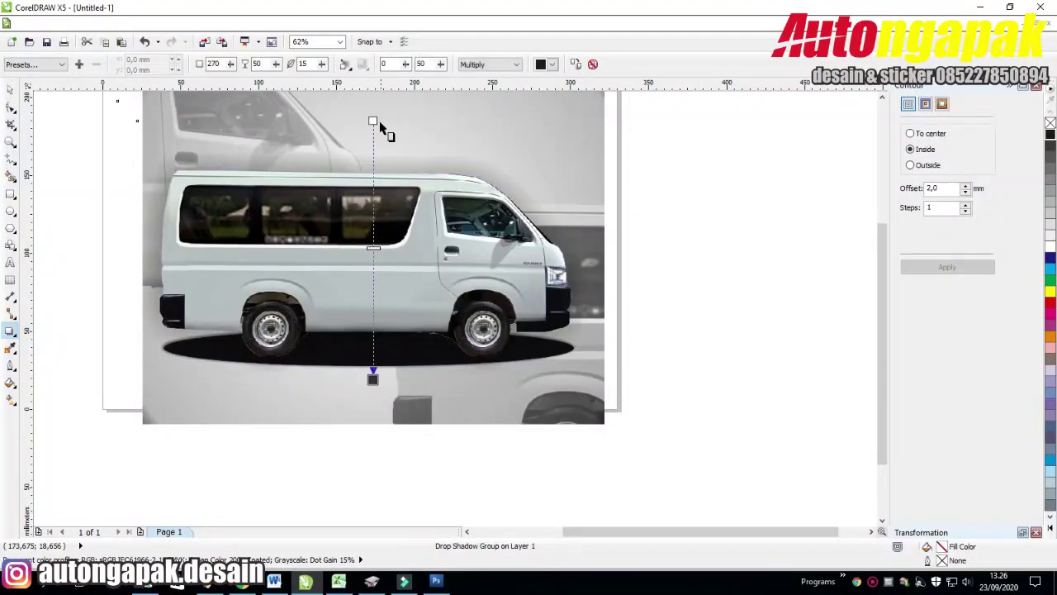
{"action": "left_click_drag", "start_coordinate": [374, 376], "coordinate": [395, 243]}
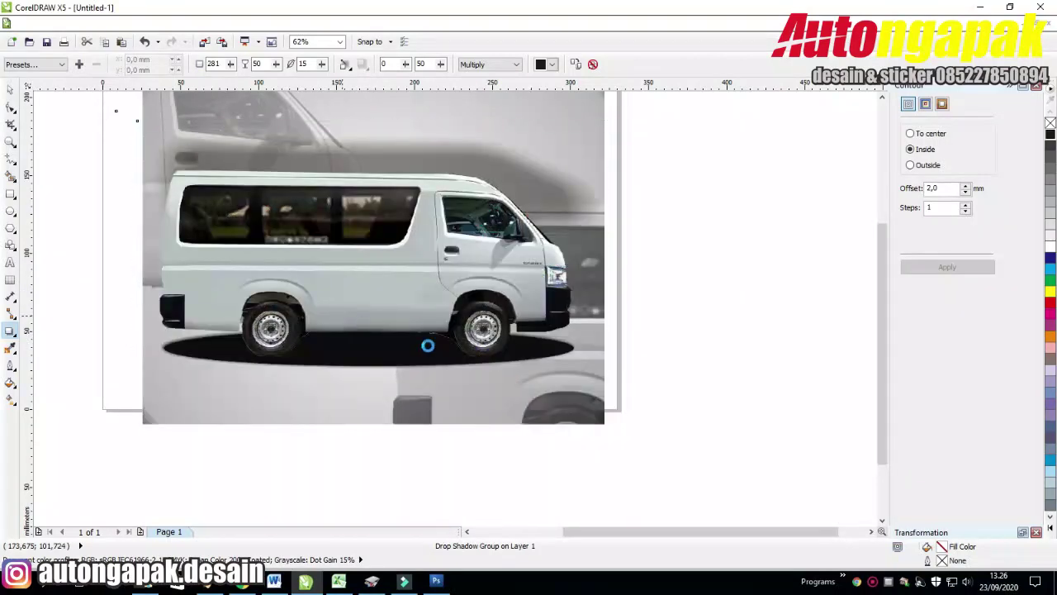
{"action": "left_click_drag", "start_coordinate": [427, 345], "coordinate": [394, 504]}
{"action": "mouse_move", "coordinate": [378, 431]}
{"action": "left_mouse_down"}
{"action": "mouse_move", "coordinate": [388, 373]}
{"action": "mouse_move", "coordinate": [371, 353]}
{"action": "mouse_move", "coordinate": [375, 320]}
{"action": "left_mouse_up"}
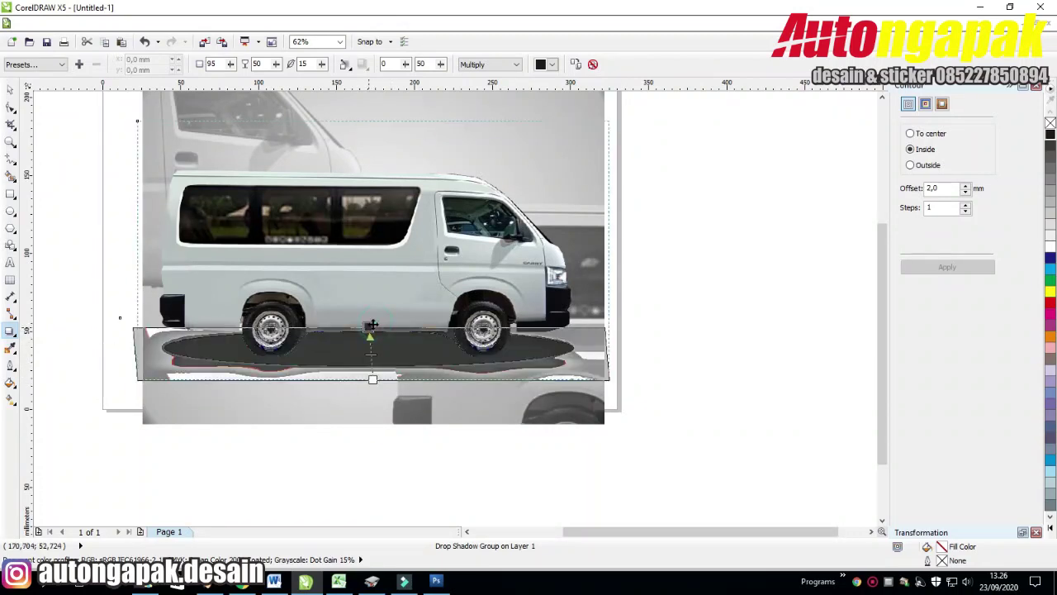
Finish the drop shadow and add the NEW CARRY and REAL VAN headline text above the poster
{"action": "left_click", "coordinate": [697, 325]}
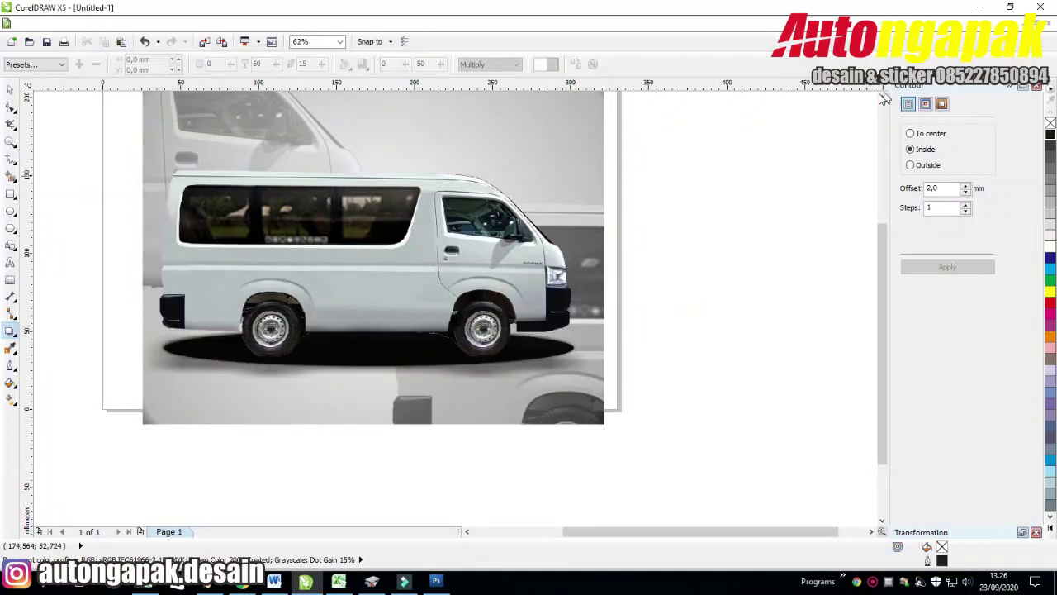
{"action": "scroll", "coordinate": [743, 331], "scroll_direction": "up", "scroll_amount": 2}
{"action": "left_click", "coordinate": [113, 116]}
{"action": "scroll", "coordinate": [623, 397], "scroll_direction": "down", "scroll_amount": 2}
{"action": "scroll", "coordinate": [677, 330], "scroll_direction": "up", "scroll_amount": 2}
{"action": "left_click", "coordinate": [808, 156]}
{"action": "scroll", "coordinate": [710, 235], "scroll_direction": "down", "scroll_amount": 2}
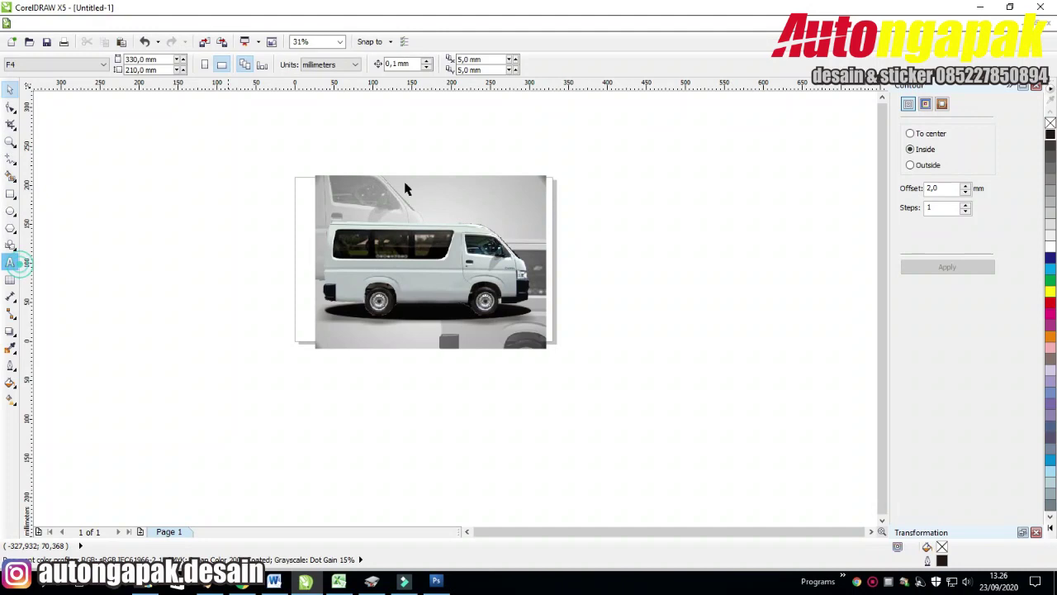
{"action": "left_click", "coordinate": [409, 147]}
{"action": "type", "text": "NEW CARRY"}
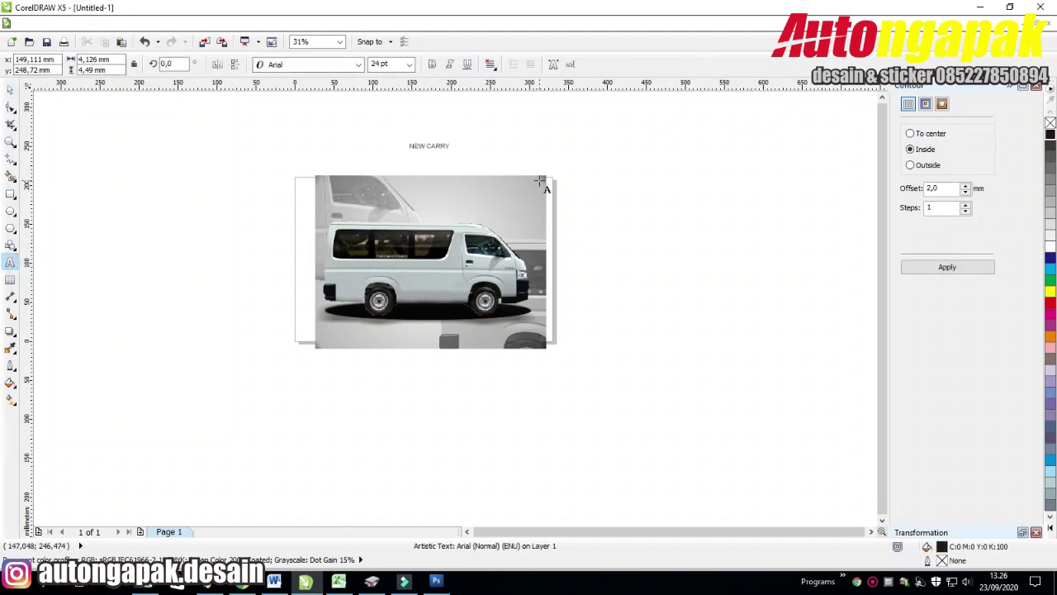
{"action": "left_click", "coordinate": [473, 159]}
{"action": "type", "text": "REAR VAN"}
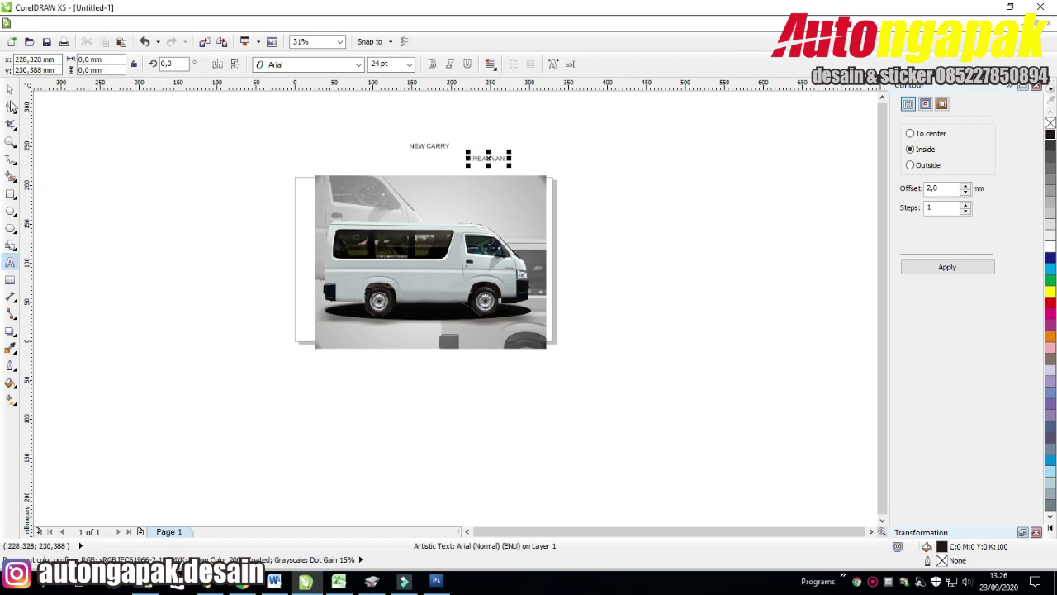
{"action": "type", "text": "L VAN"}
Set both NEW CARRY and REAL VAN texts in Eras Bold ITC
{"action": "left_click", "coordinate": [10, 89]}
{"action": "left_click_drag", "start_coordinate": [611, 189], "coordinate": [388, 90]}
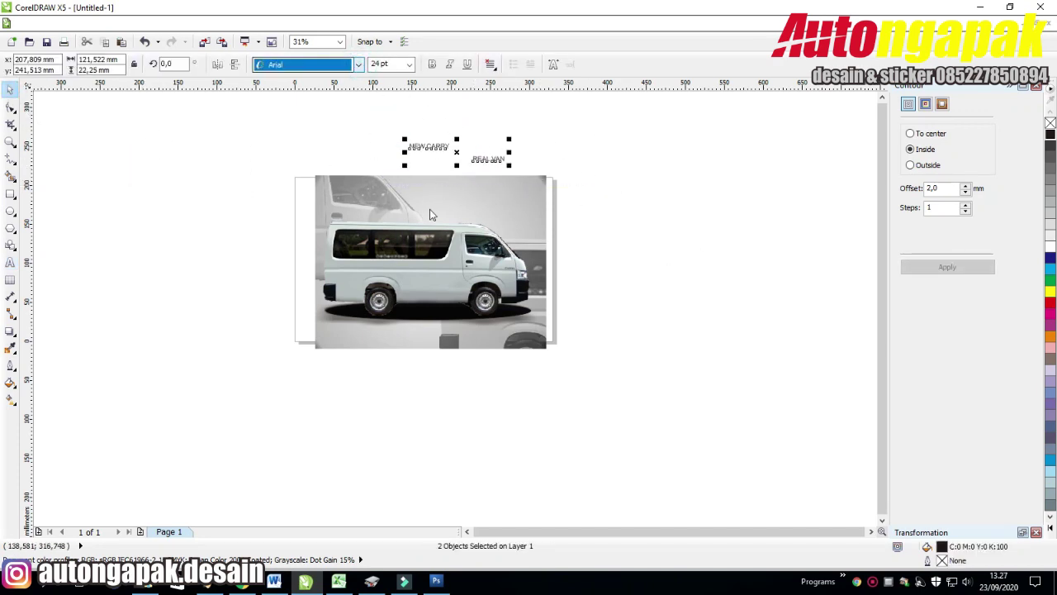
{"action": "key", "text": "alt+Down"}
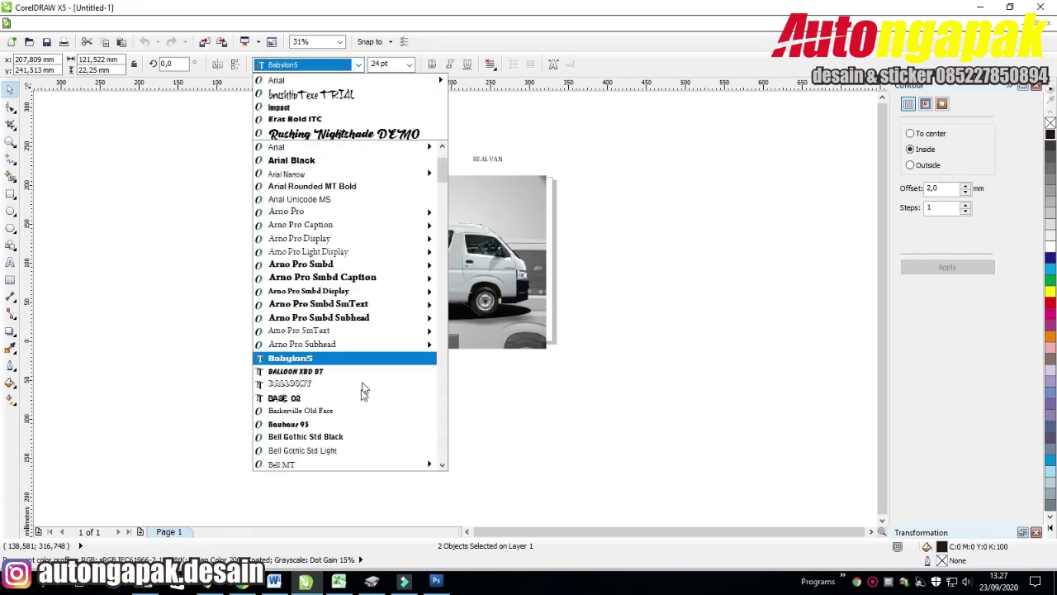
{"action": "scroll", "coordinate": [392, 458], "scroll_direction": "down", "scroll_amount": 5}
{"action": "scroll", "coordinate": [390, 458], "scroll_direction": "down", "scroll_amount": 5}
{"action": "scroll", "coordinate": [377, 432], "scroll_direction": "down", "scroll_amount": 3}
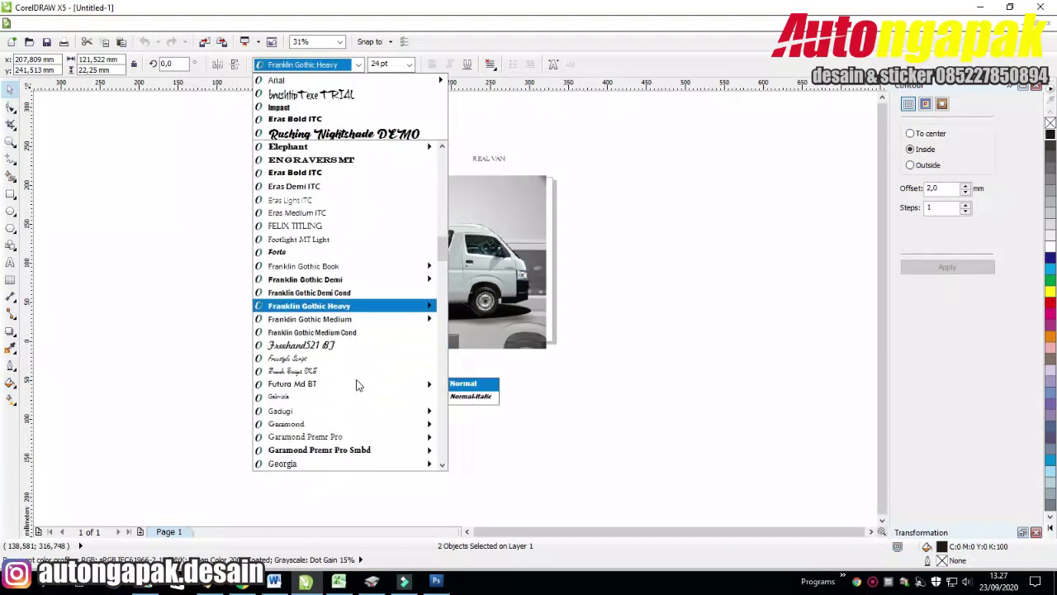
{"action": "scroll", "coordinate": [359, 385], "scroll_direction": "down", "scroll_amount": 2}
{"action": "scroll", "coordinate": [353, 388], "scroll_direction": "down", "scroll_amount": 3}
{"action": "scroll", "coordinate": [354, 394], "scroll_direction": "down", "scroll_amount": 3}
{"action": "scroll", "coordinate": [353, 346], "scroll_direction": "down", "scroll_amount": 3}
{"action": "scroll", "coordinate": [354, 347], "scroll_direction": "up", "scroll_amount": 10}
{"action": "left_click", "coordinate": [355, 237]}
{"action": "key", "text": "alt+Down"}
{"action": "left_click", "coordinate": [330, 226]}
Move NEW CARRY onto the top of the photo
{"action": "left_click", "coordinate": [484, 141]}
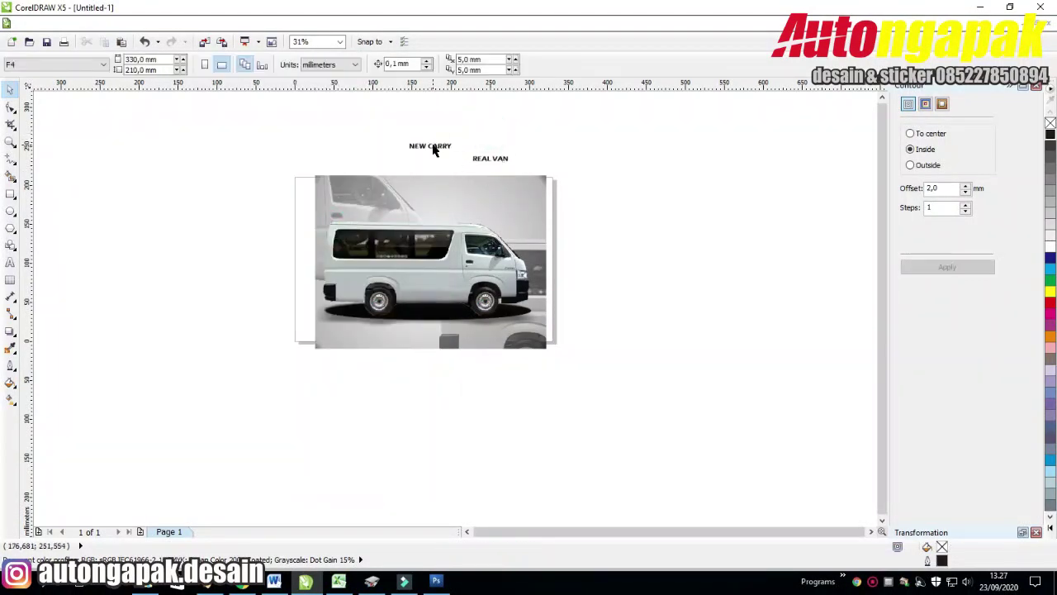
{"action": "left_click", "coordinate": [432, 147]}
{"action": "scroll", "coordinate": [432, 147], "scroll_direction": "up", "scroll_amount": 2}
{"action": "left_click_drag", "start_coordinate": [432, 147], "coordinate": [337, 228]}
Place REAL VAN just beneath NEW CARRY and scale the headline text up
{"action": "left_click_drag", "start_coordinate": [537, 170], "coordinate": [363, 242]}
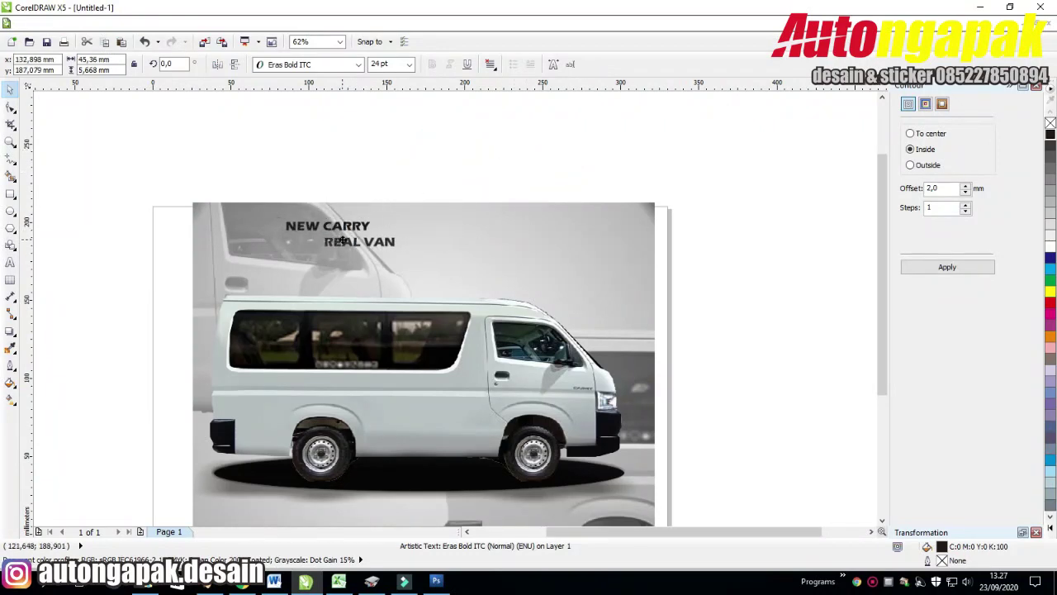
{"action": "left_click", "coordinate": [633, 364]}
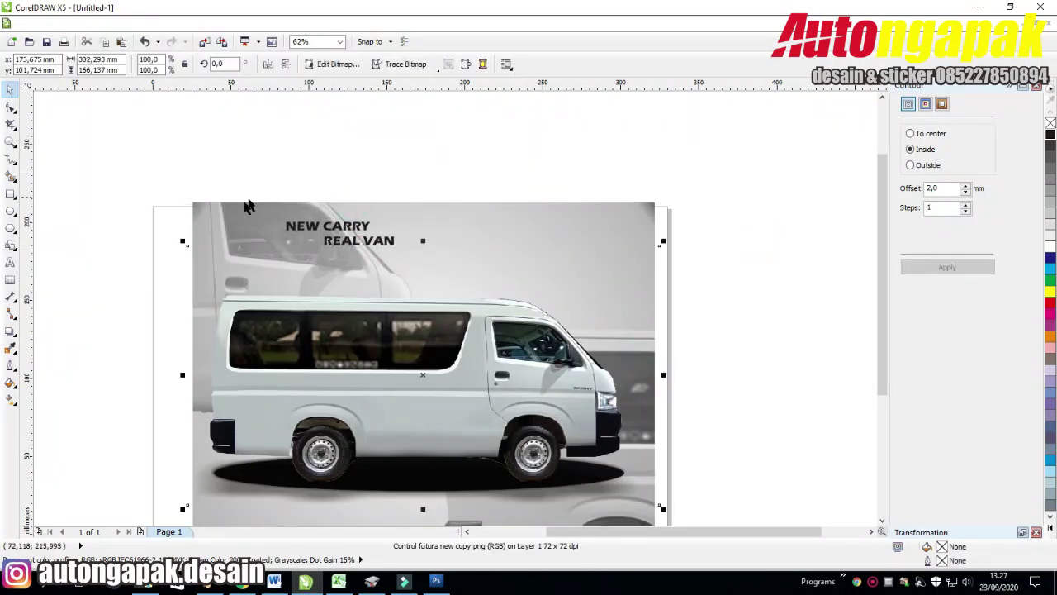
{"action": "left_click", "coordinate": [248, 205], "text": "shift"}
{"action": "mouse_move", "coordinate": [242, 187]}
{"action": "left_mouse_down"}
{"action": "mouse_move", "coordinate": [419, 262]}
{"action": "mouse_move", "coordinate": [611, 279]}
{"action": "left_mouse_up"}
{"action": "key", "text": "ctrl+g"}
{"action": "key", "text": "ctrl+u"}
{"action": "left_click", "coordinate": [380, 246]}
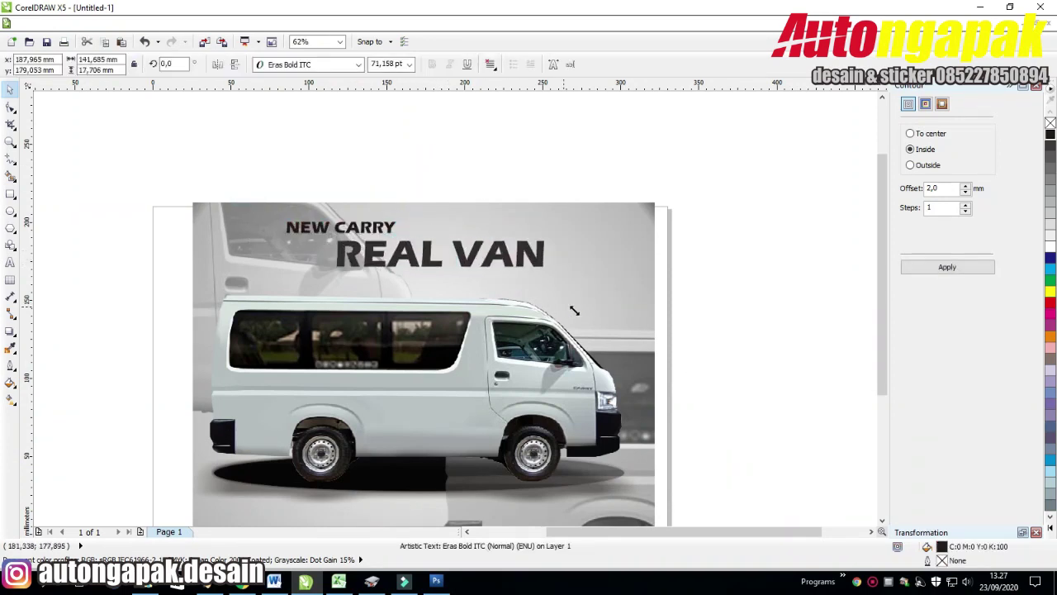
{"action": "key", "text": "ctrl+z"}
{"action": "key", "text": "ctrl+z"}
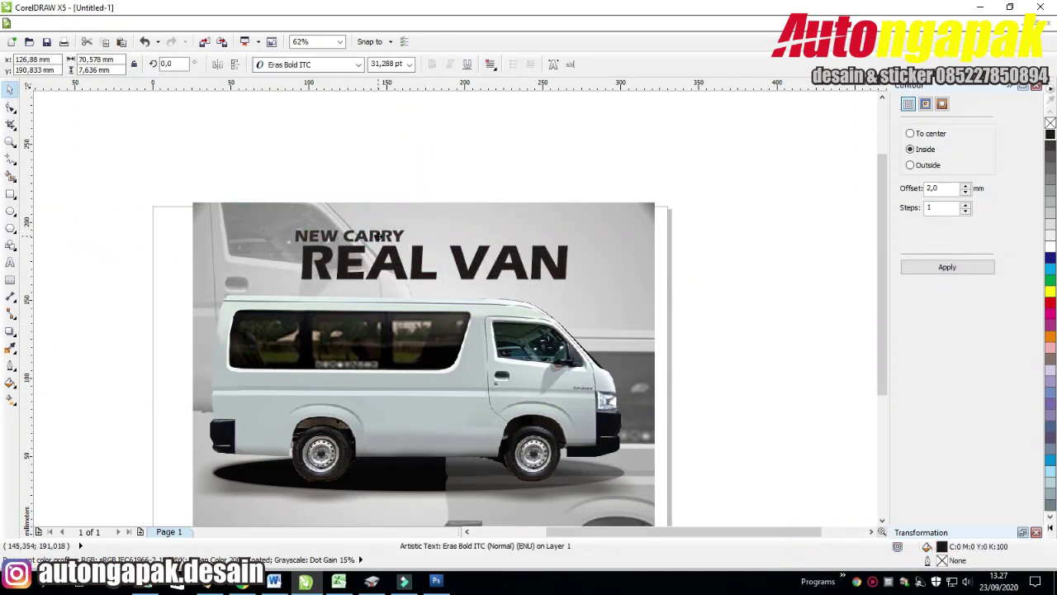
{"action": "key", "text": "ctrl+z"}
{"action": "key", "text": "ctrl+z"}
Fill REAL VAN and NEW CARRY with yellow
{"action": "left_click", "coordinate": [535, 270]}
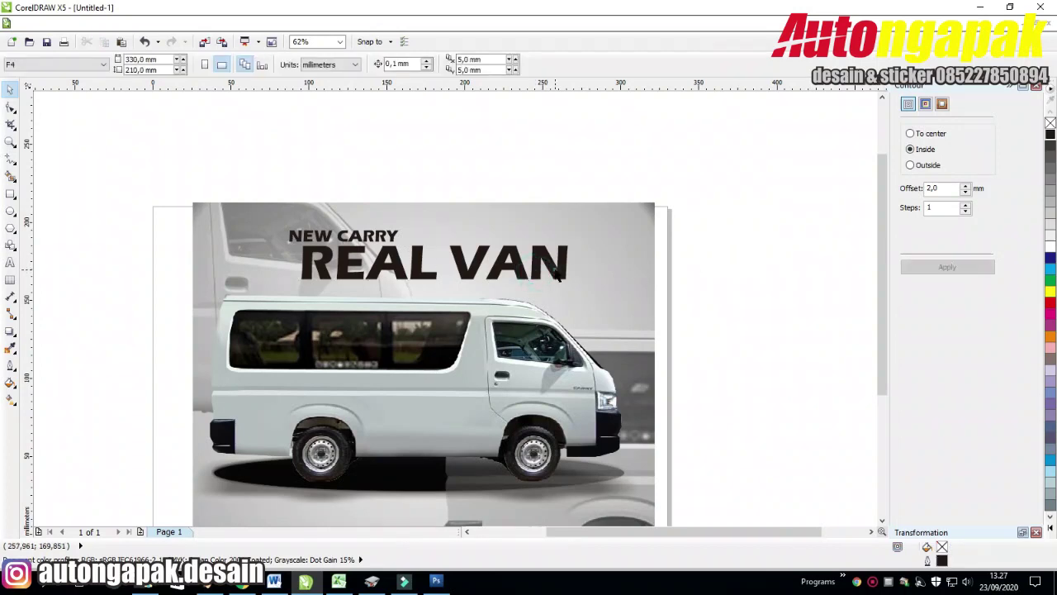
{"action": "left_click", "coordinate": [1051, 296]}
{"action": "key", "text": "Tab"}
{"action": "left_click", "coordinate": [1052, 294]}
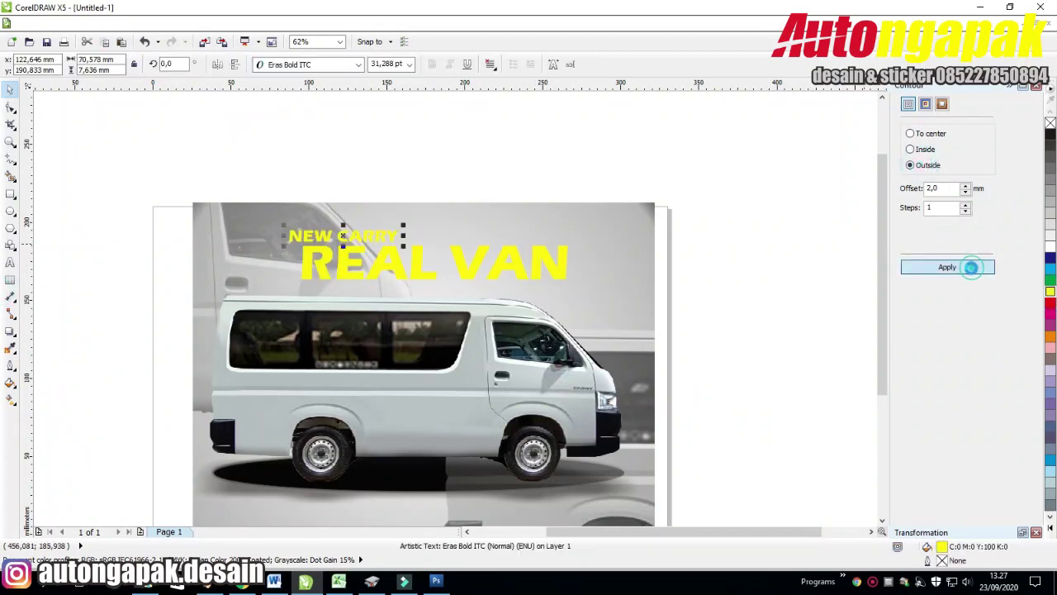
Apply a red Outside contour to NEW CARRY and REAL VAN
{"action": "left_click", "coordinate": [972, 267]}
{"action": "left_click", "coordinate": [925, 103]}
{"action": "left_click", "coordinate": [980, 202]}
{"action": "left_click", "coordinate": [1003, 230]}
{"action": "left_click", "coordinate": [947, 267]}
{"action": "left_click", "coordinate": [561, 260]}
{"action": "left_click", "coordinate": [948, 267]}
Change the NEW CARRY contour offset to a thinner 1,54 mm
{"action": "left_click", "coordinate": [384, 236]}
{"action": "left_click", "coordinate": [907, 103]}
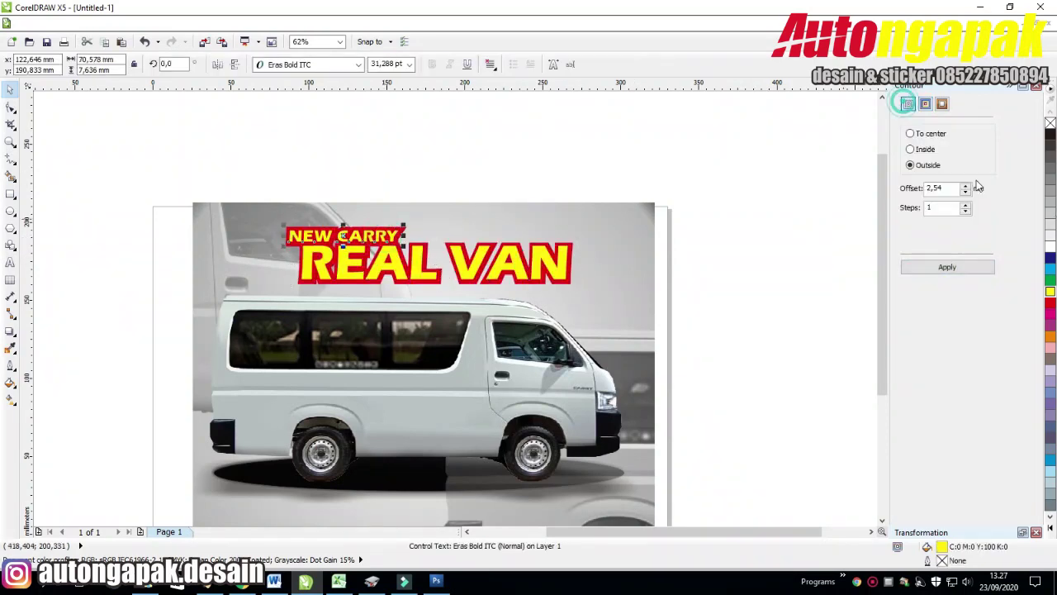
{"action": "left_click", "coordinate": [963, 267]}
{"action": "key", "text": "F3"}
{"action": "left_click", "coordinate": [879, 177]}
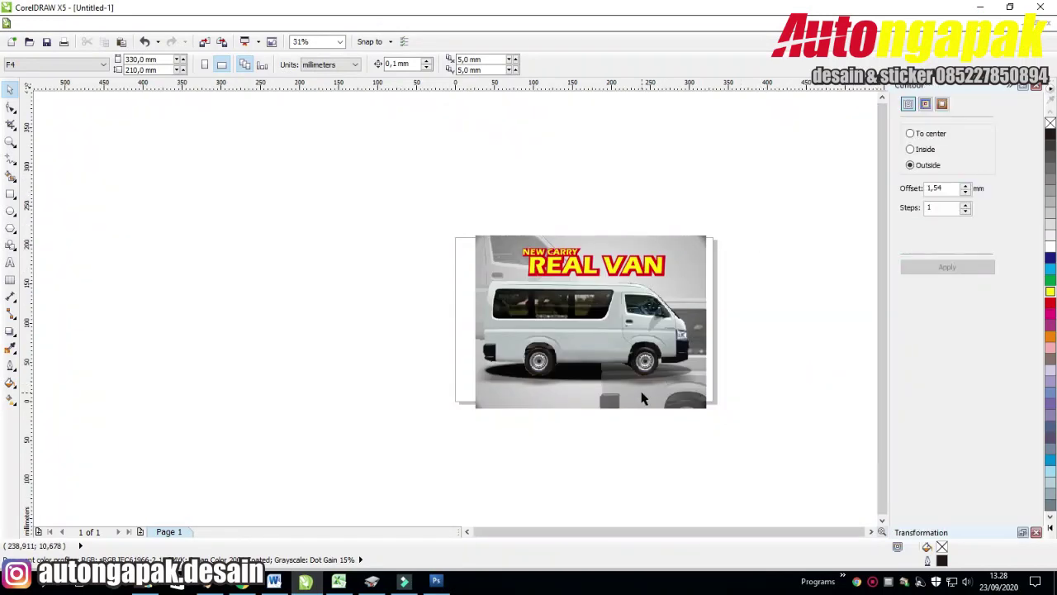
Nudge the foreground van photo down and pull one of its corner nodes slightly
{"action": "right_click", "coordinate": [643, 398]}
{"action": "key", "text": "Escape"}
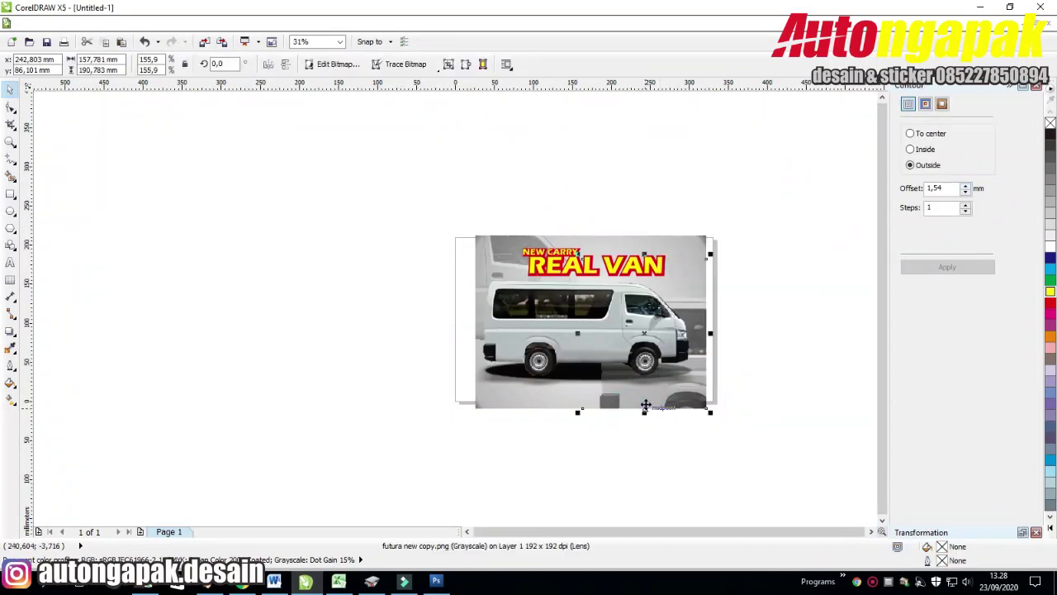
{"action": "left_click", "coordinate": [614, 362]}
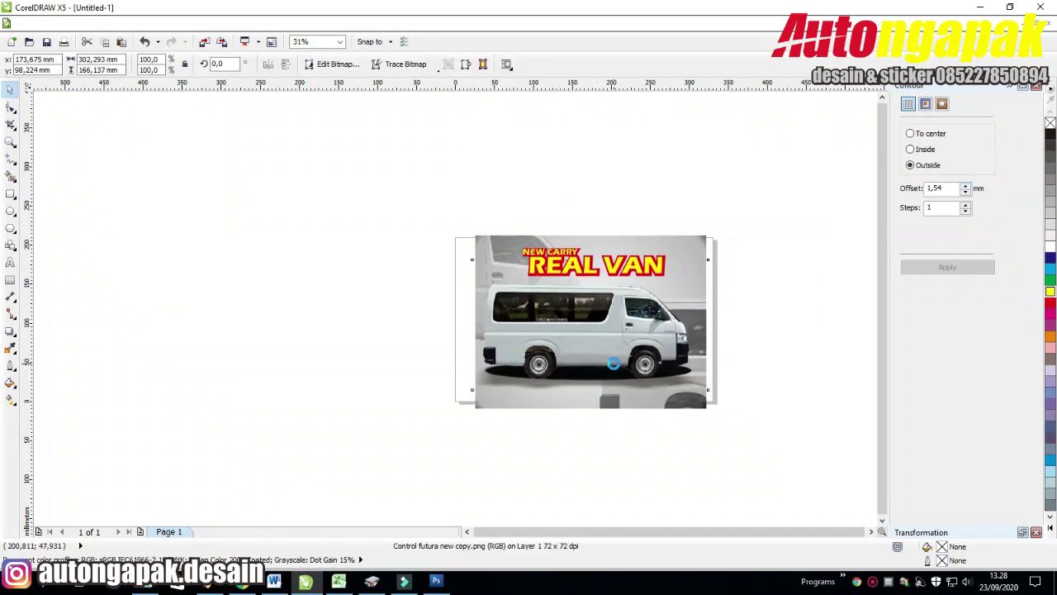
{"action": "left_click_drag", "start_coordinate": [614, 362], "coordinate": [613, 363]}
{"action": "left_click", "coordinate": [9, 106]}
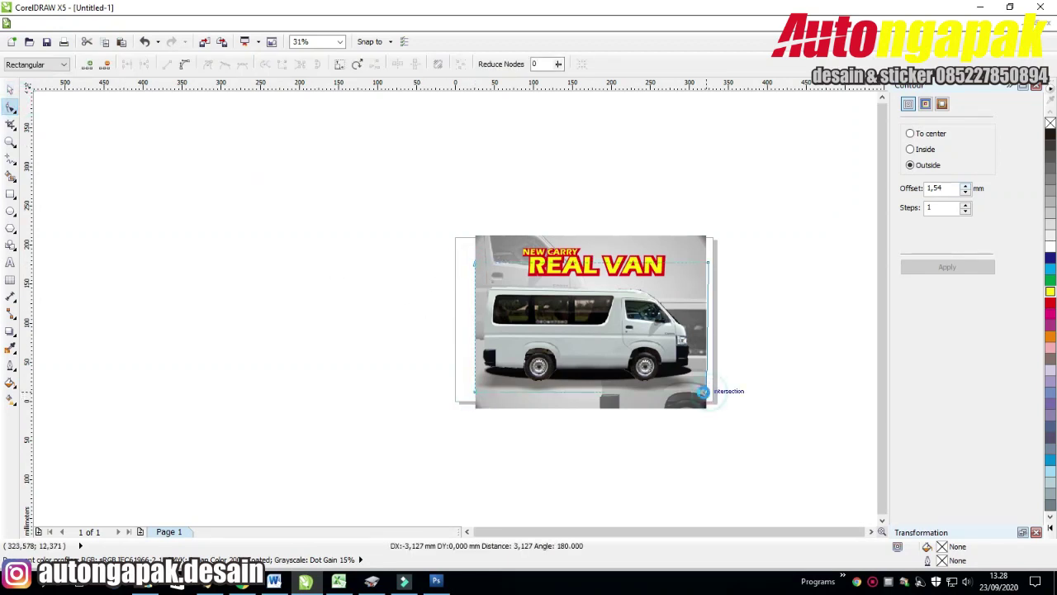
{"action": "left_click_drag", "start_coordinate": [708, 261], "coordinate": [775, 240]}
Select the NEW CARRY text and open the Fill flyout
{"action": "key", "text": "space"}
{"action": "left_click_drag", "start_coordinate": [399, 180], "coordinate": [763, 307]}
{"action": "left_click", "coordinate": [551, 252]}
{"action": "left_click", "coordinate": [10, 383]}
Give NEW CARRY a yellow-to-white linear fountain fill
{"action": "left_click", "coordinate": [47, 397]}
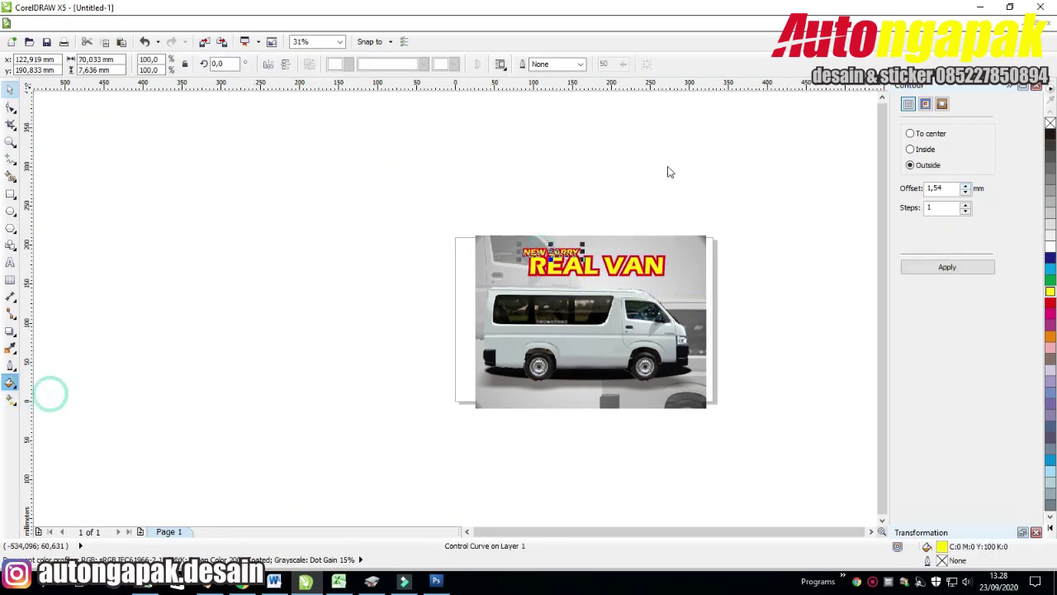
{"action": "key", "text": "F11"}
{"action": "left_click", "coordinate": [530, 396]}
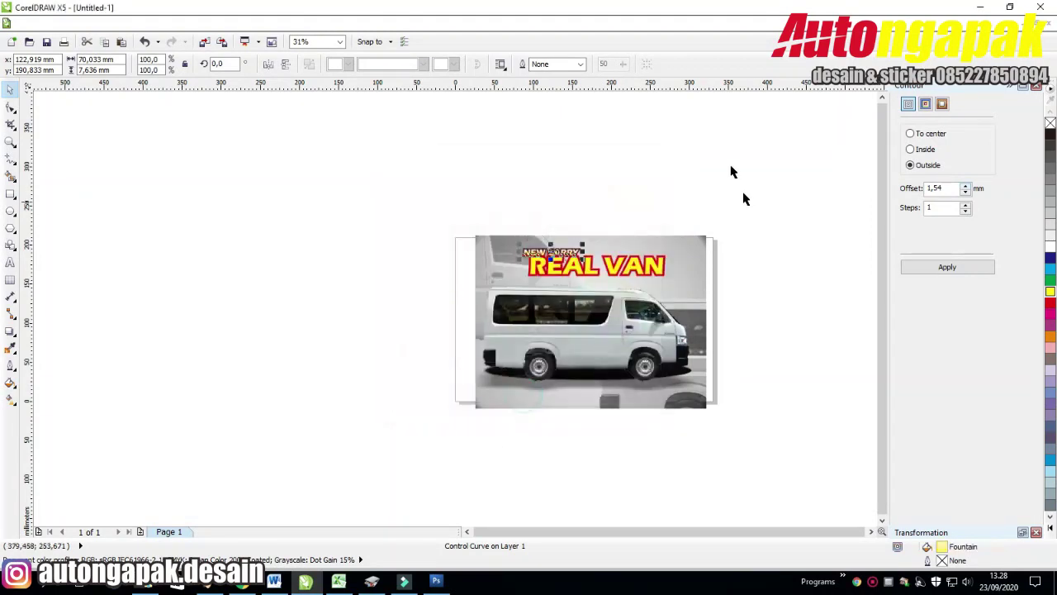
{"action": "left_click", "coordinate": [941, 104]}
Reapply NEW CARRY's contour with red fill and red outline colours
{"action": "left_click", "coordinate": [909, 105]}
{"action": "left_click", "coordinate": [925, 103]}
{"action": "left_click", "coordinate": [979, 203]}
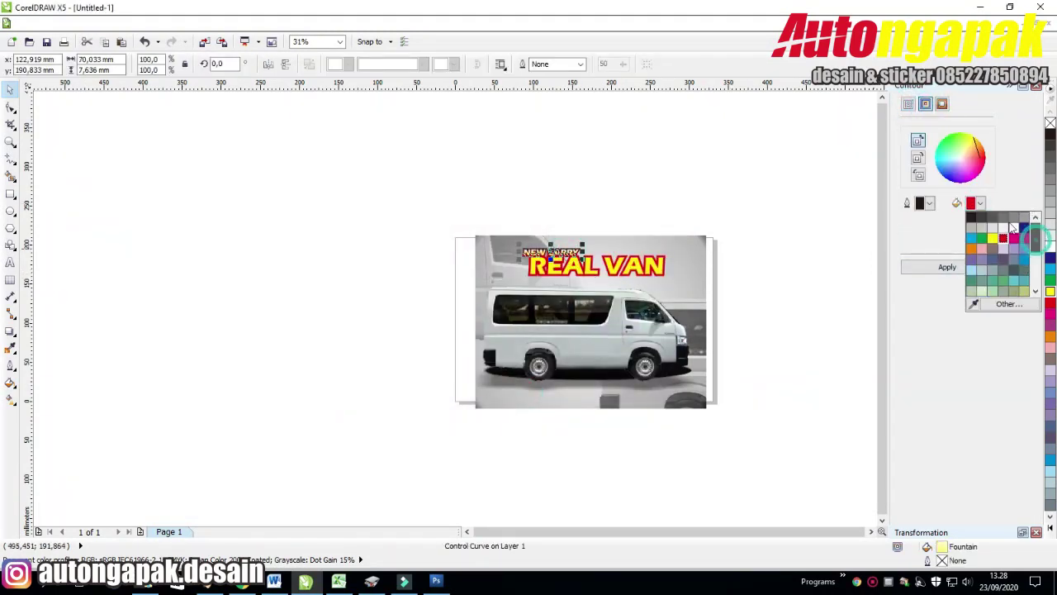
{"action": "left_click", "coordinate": [1030, 243]}
{"action": "left_click", "coordinate": [929, 203]}
{"action": "left_click", "coordinate": [980, 243]}
{"action": "left_click", "coordinate": [948, 267]}
{"action": "left_click", "coordinate": [649, 173]}
Give REAL VAN the yellow-to-white fountain fill and reapply its contour with a black outline colour
{"action": "left_click", "coordinate": [590, 272]}
{"action": "left_click", "coordinate": [11, 383]}
{"action": "left_click", "coordinate": [46, 394]}
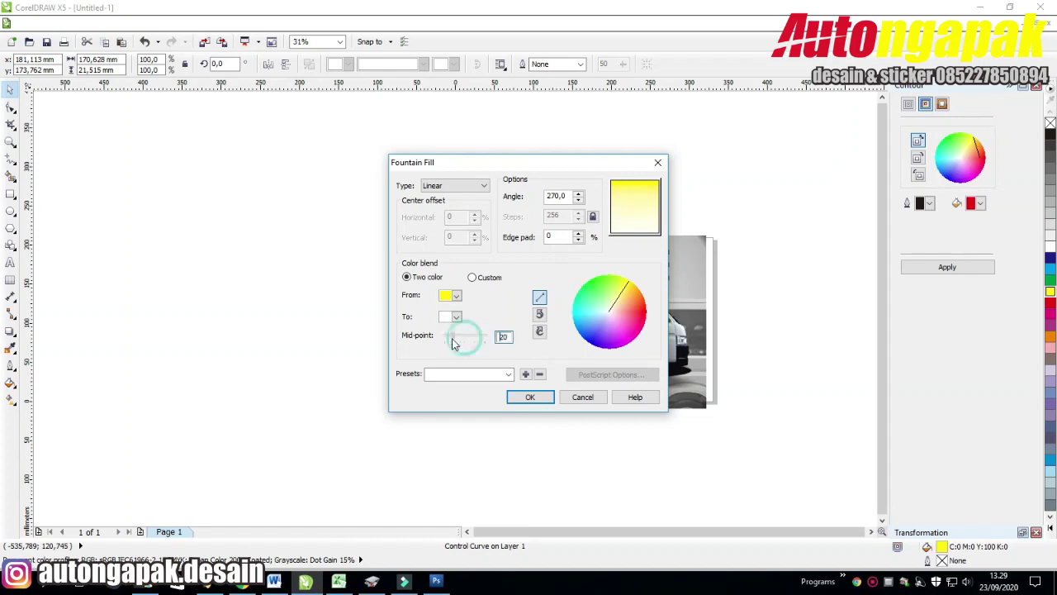
{"action": "left_click", "coordinate": [549, 399]}
{"action": "left_click", "coordinate": [929, 203]}
{"action": "left_click", "coordinate": [973, 221]}
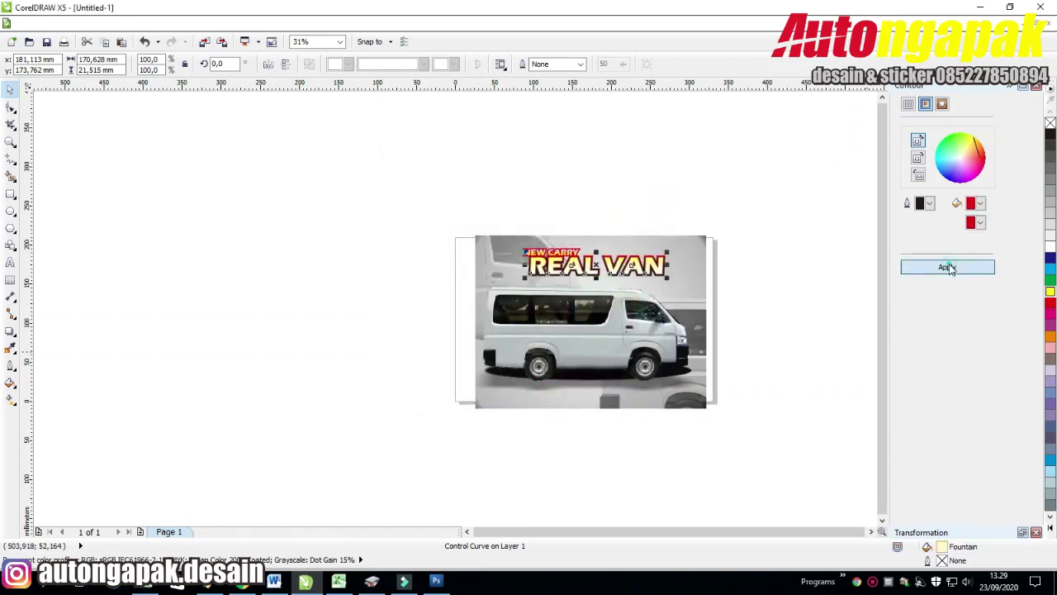
{"action": "left_click", "coordinate": [947, 267]}
Select the whole van artwork to check it, then clear the selection
{"action": "left_click", "coordinate": [722, 187]}
{"action": "left_click_drag", "start_coordinate": [786, 165], "coordinate": [371, 443]}
{"action": "left_click", "coordinate": [483, 448]}
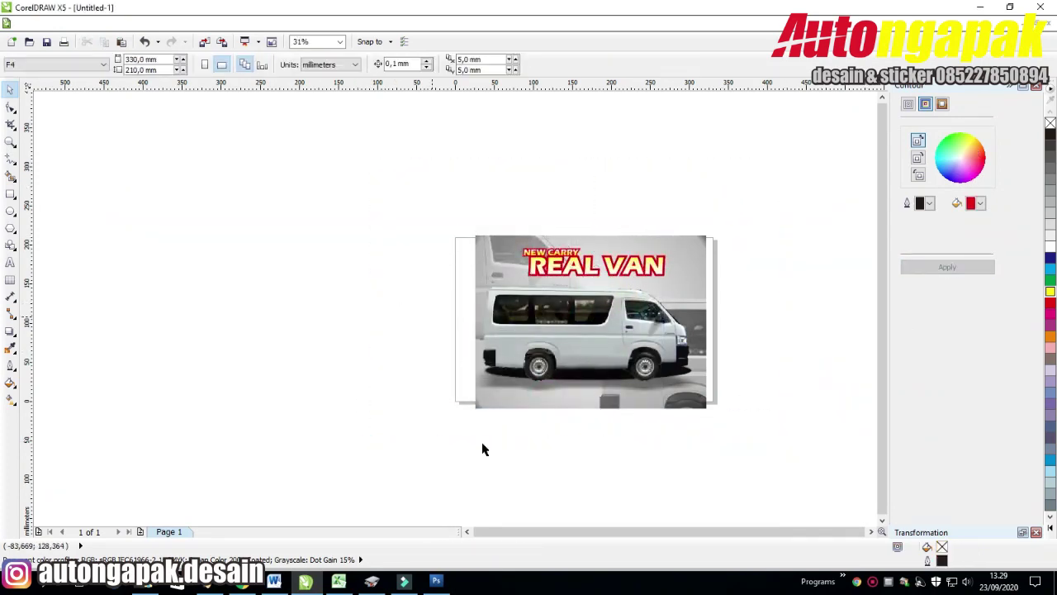
{"action": "left_click", "coordinate": [918, 583]}
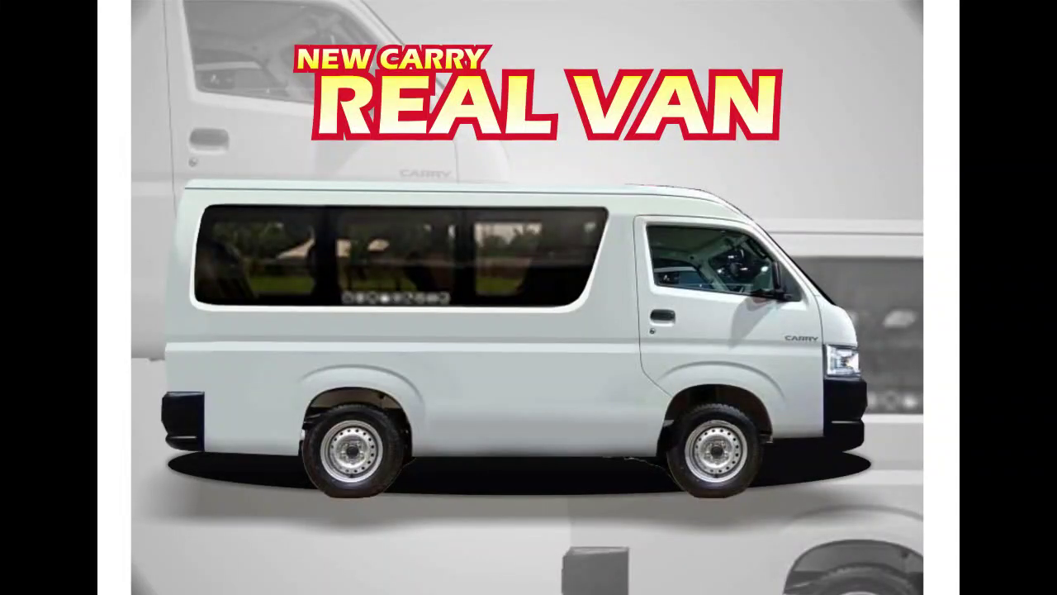